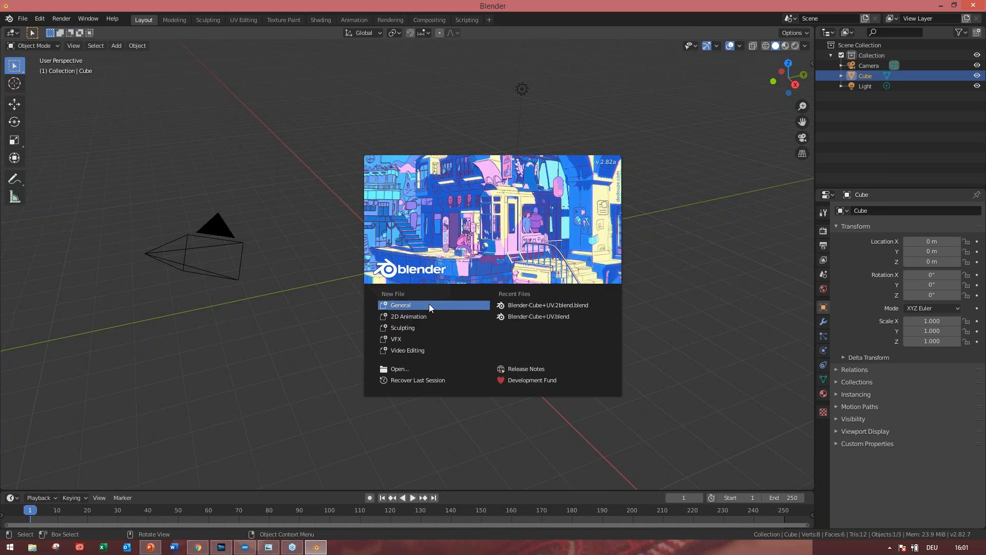
- Start a new General scene and select the default camera and light in the viewport one after another
click(429, 305)
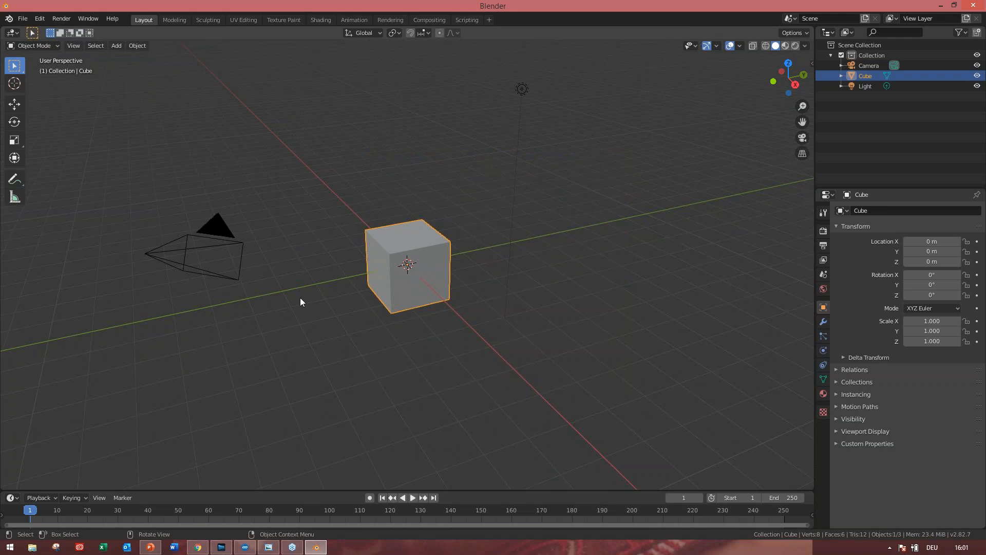
click(214, 231)
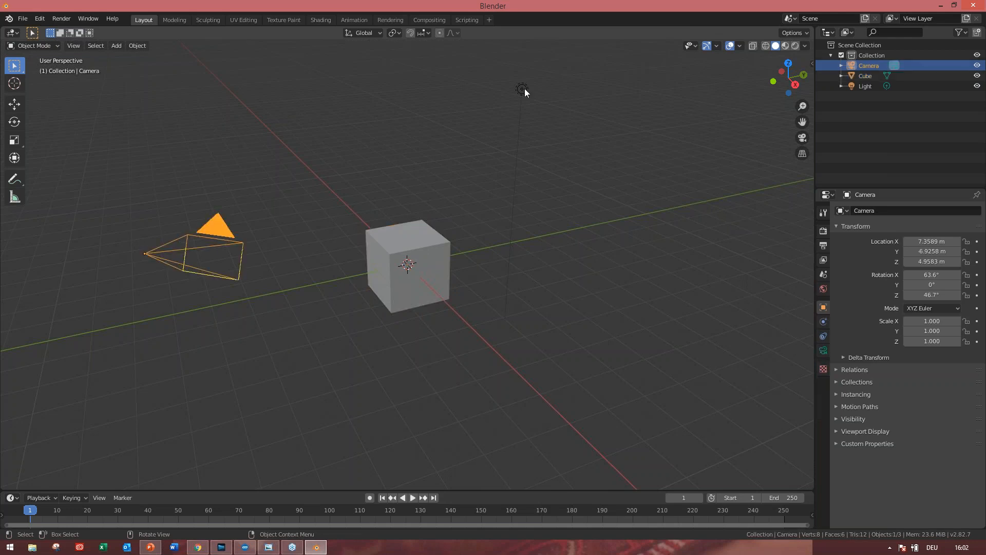
click(523, 89)
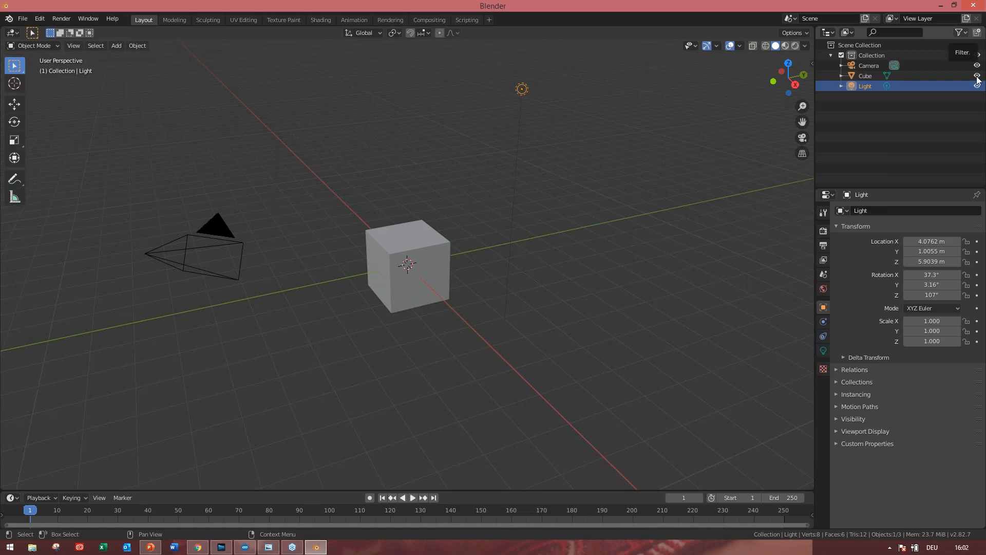
click(885, 137)
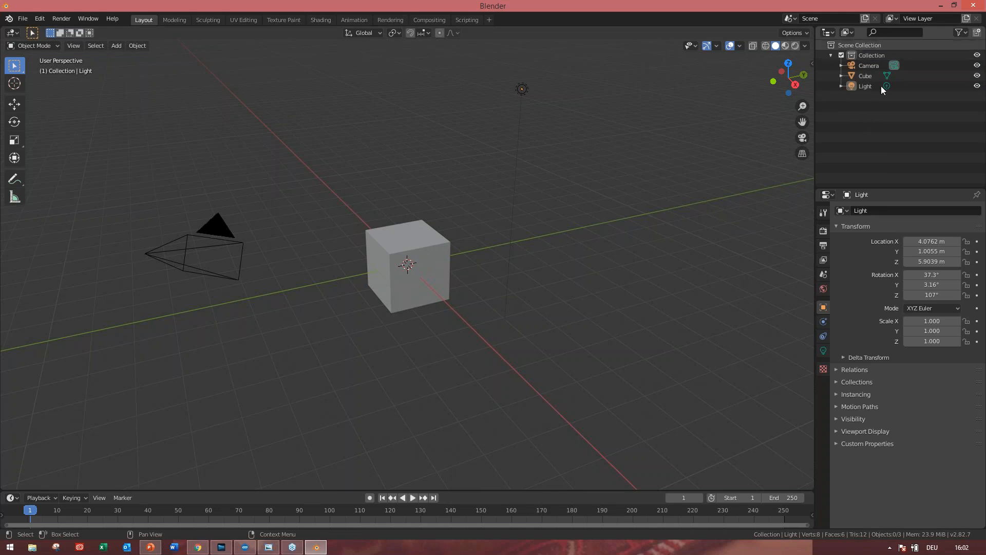
- Select the camera, cube and light from the scene hierarchy, and expand the cube's Delta Transform settings
click(874, 70)
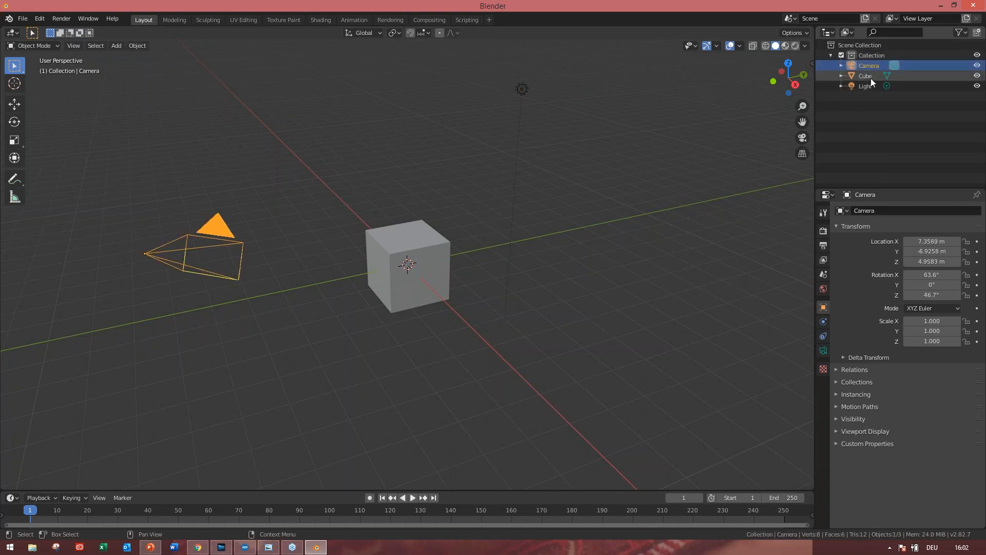
click(870, 77)
click(872, 86)
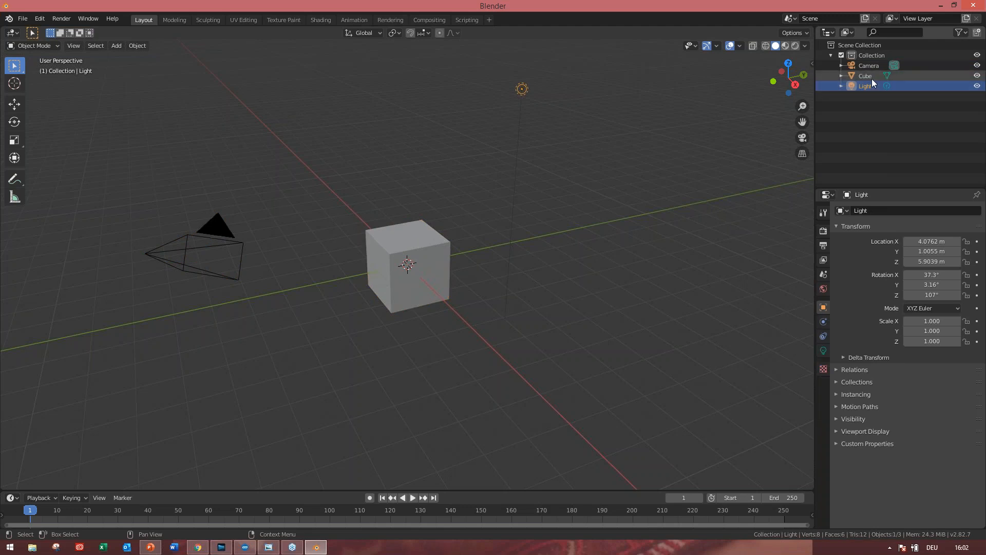
click(871, 77)
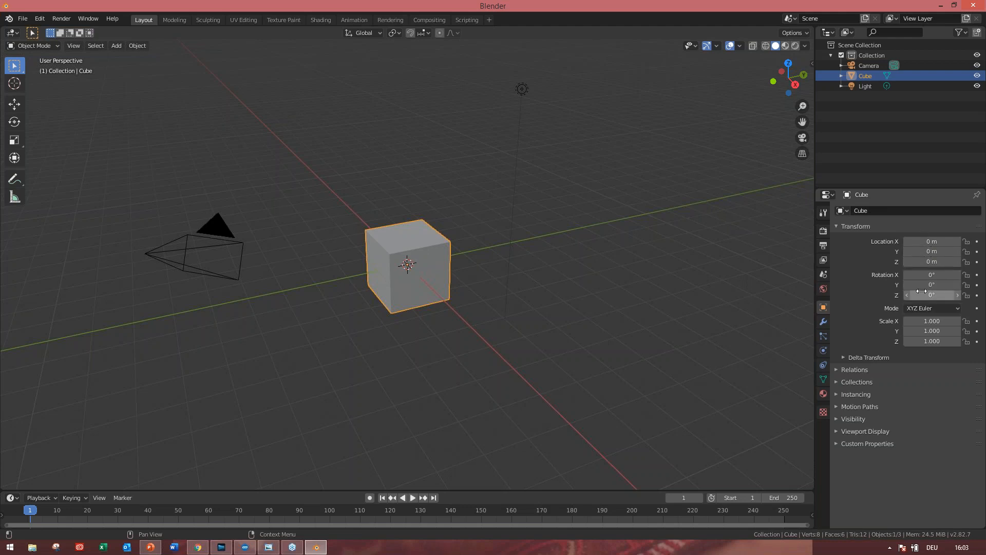
click(842, 359)
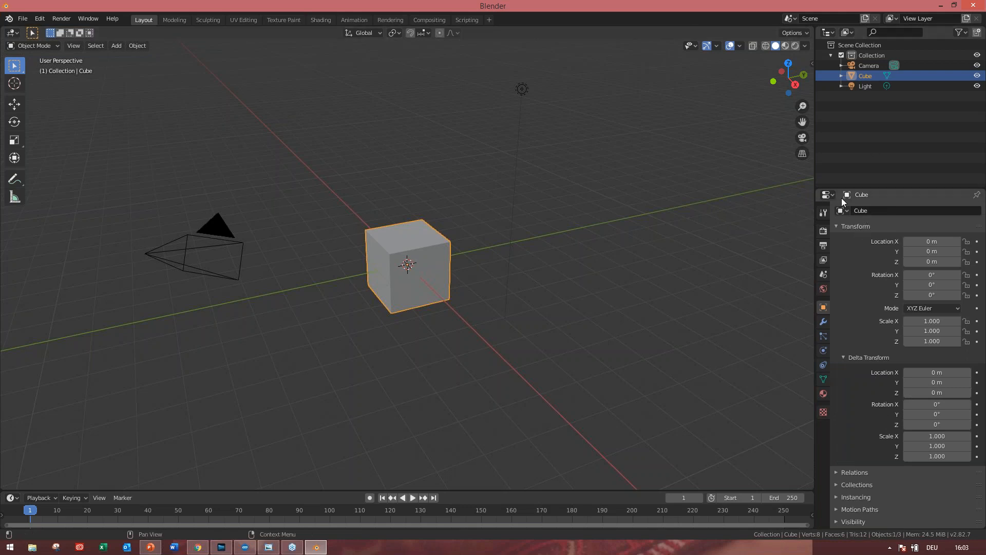
- Delete the light and the camera from the scene collection
click(861, 86)
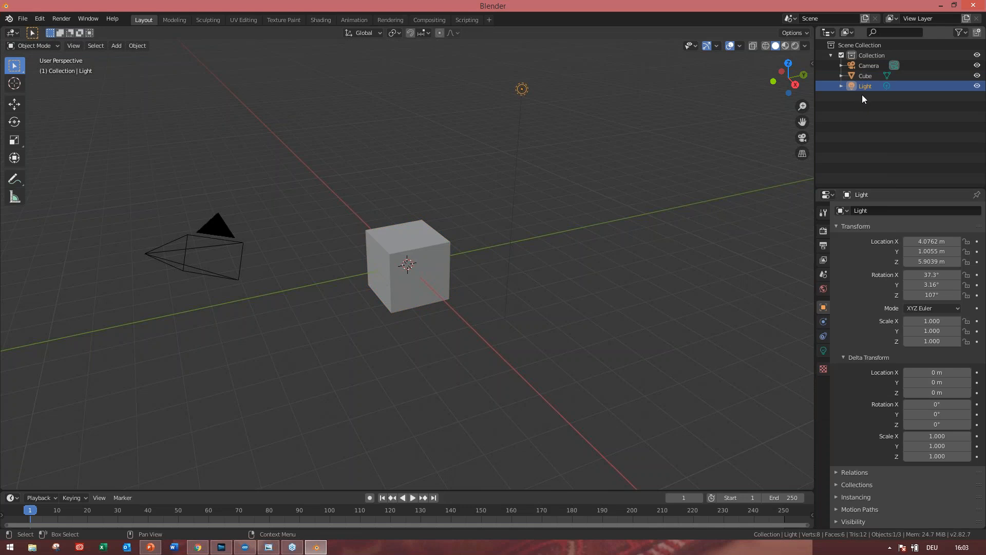
right_click(878, 85)
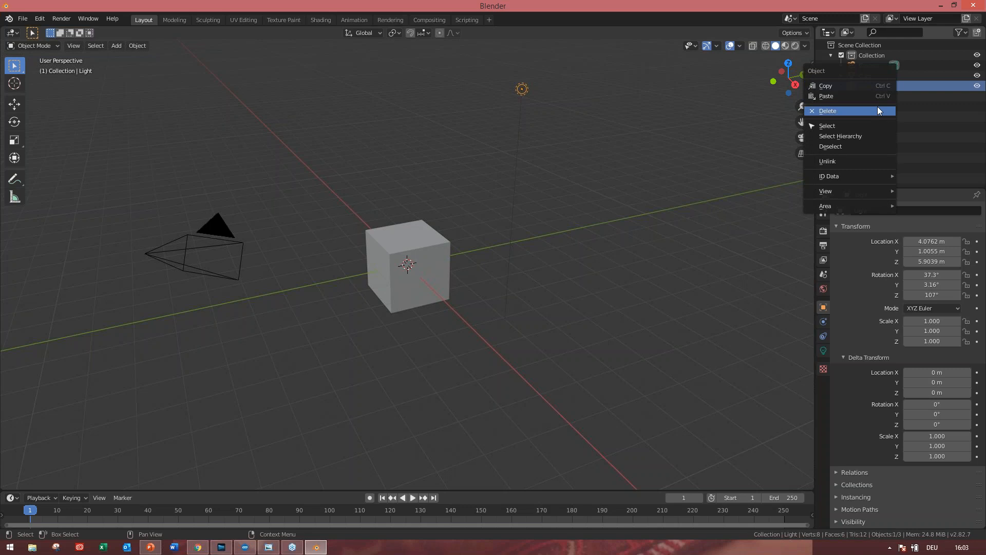
click(877, 109)
right_click(884, 63)
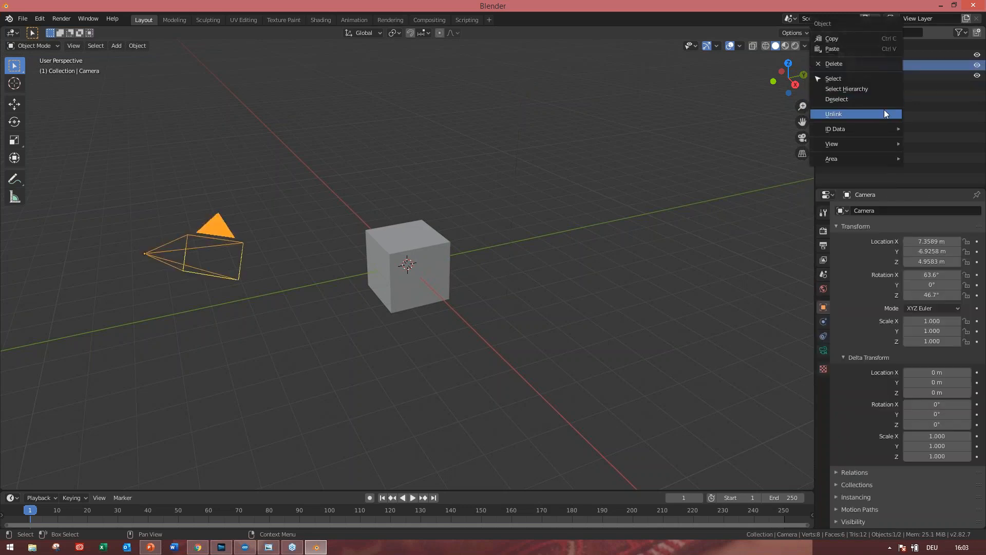
click(877, 65)
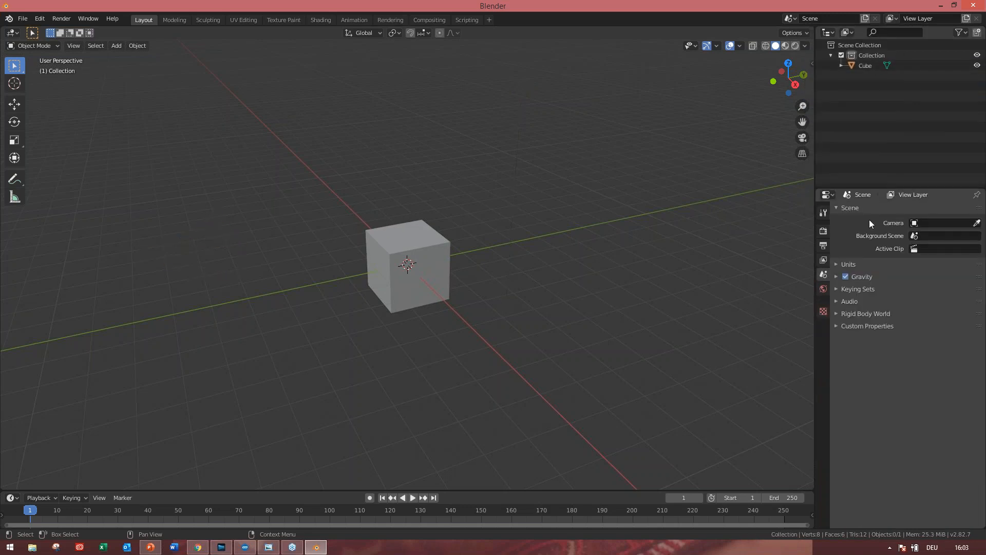
- Put the cube into Edit Mode and return it to Object Mode
click(871, 68)
key(Tab)
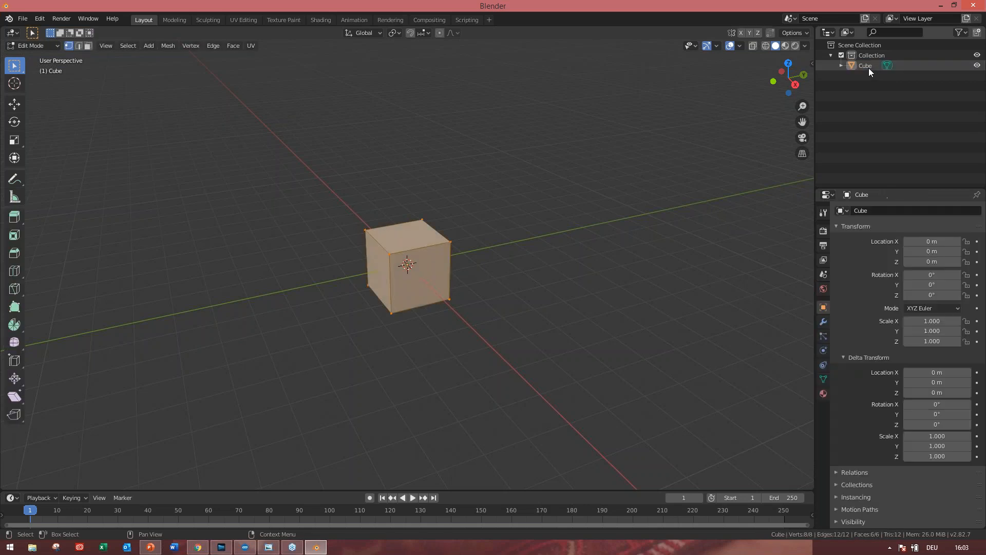
click(54, 44)
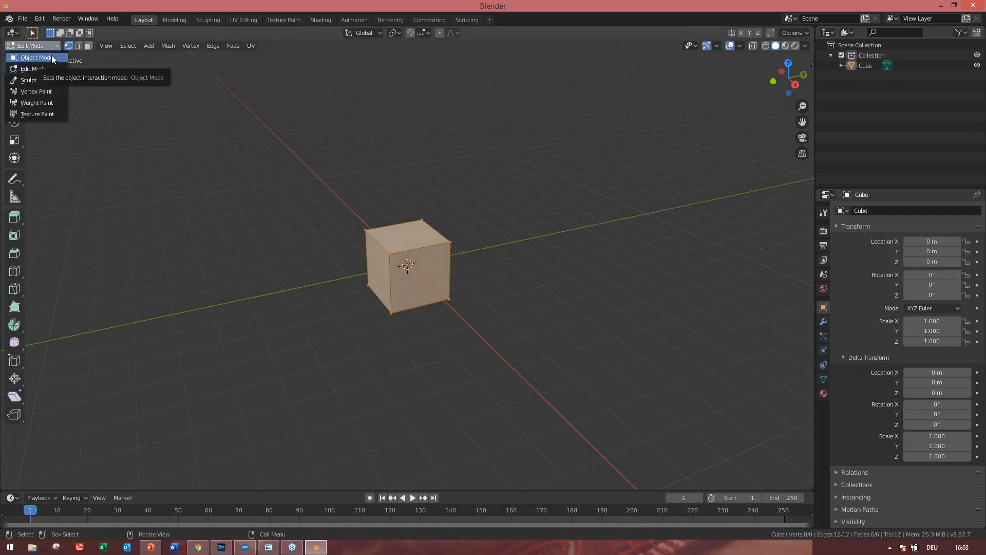
click(51, 57)
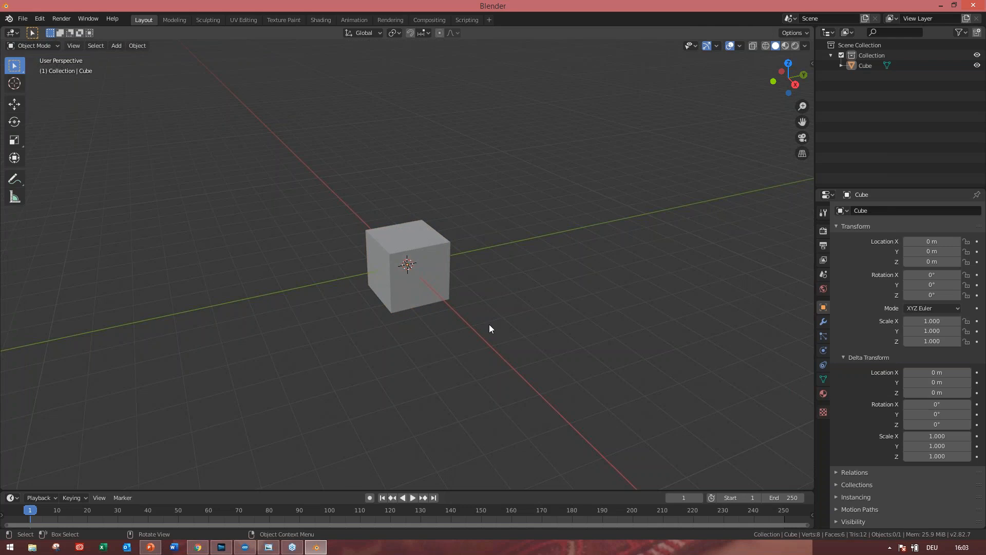
- Show the Z axis in the viewport overlays
alt+middle_drag(511, 338, 569, 301)
middle_drag(475, 326, 480, 319)
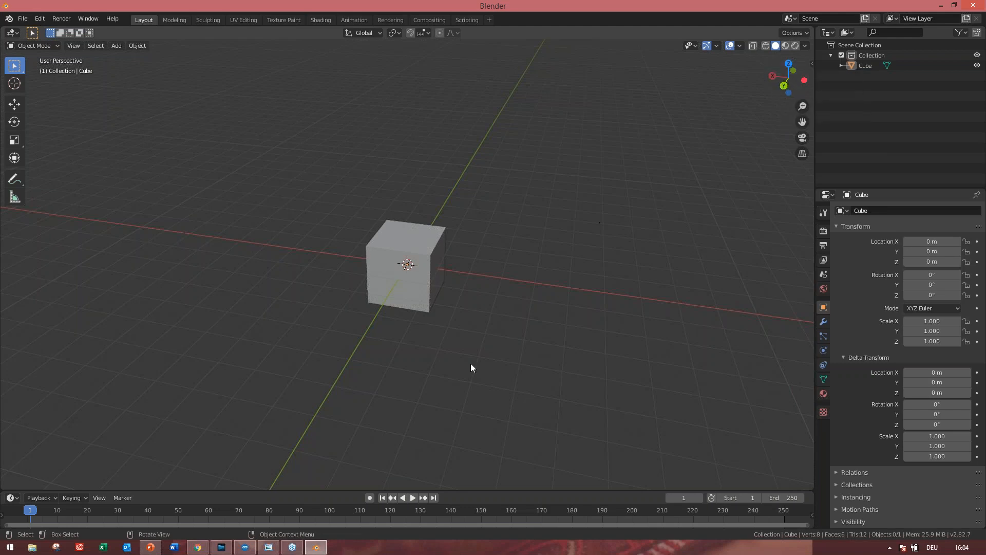
middle_drag(505, 339, 700, 29)
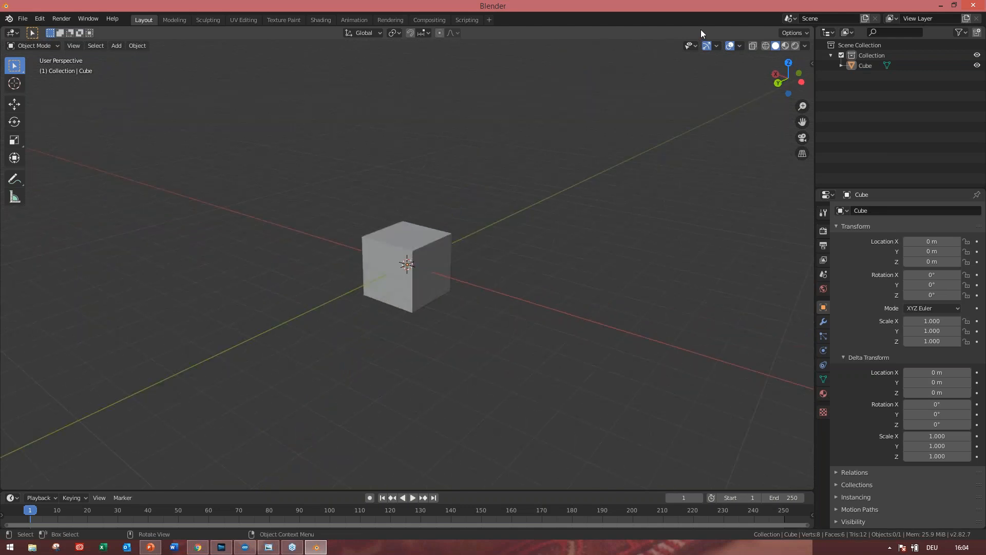
click(740, 47)
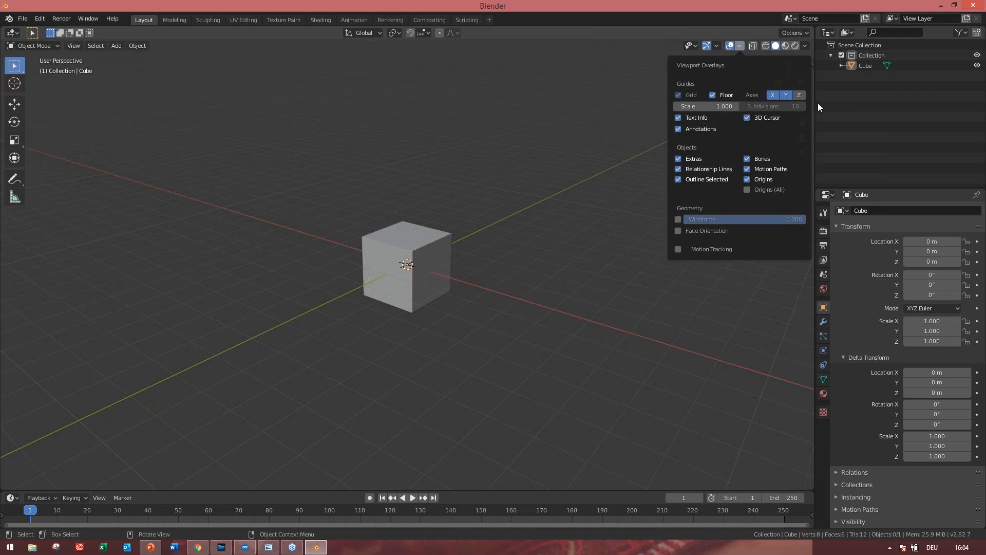
click(799, 96)
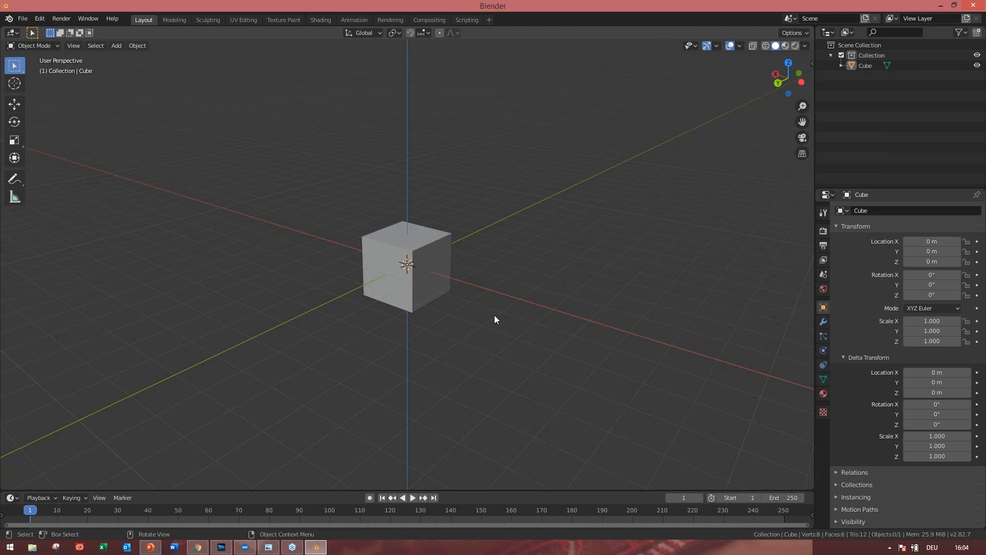
click(738, 46)
middle_drag(569, 346, 501, 299)
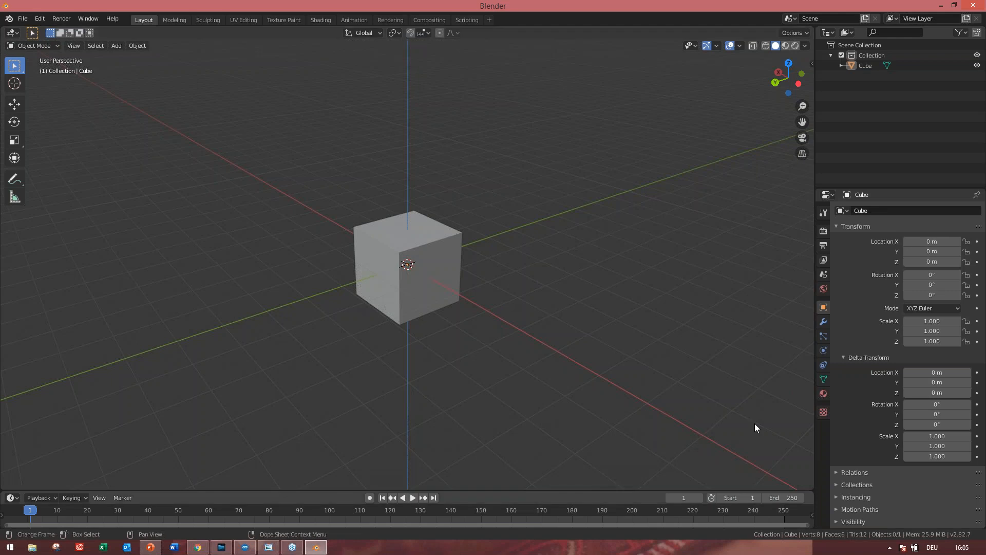
- Examine the scene's unit settings, including the length unit options
click(821, 274)
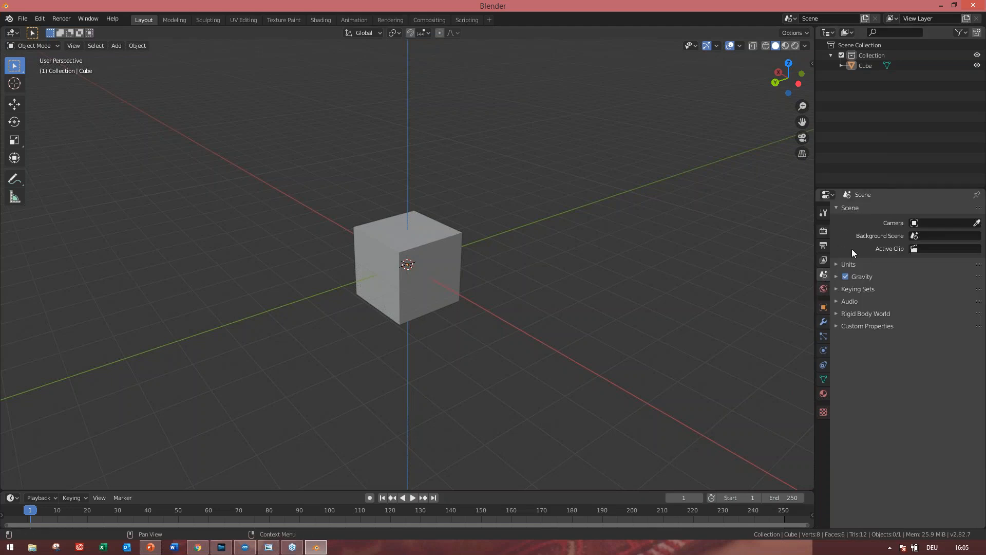
click(836, 264)
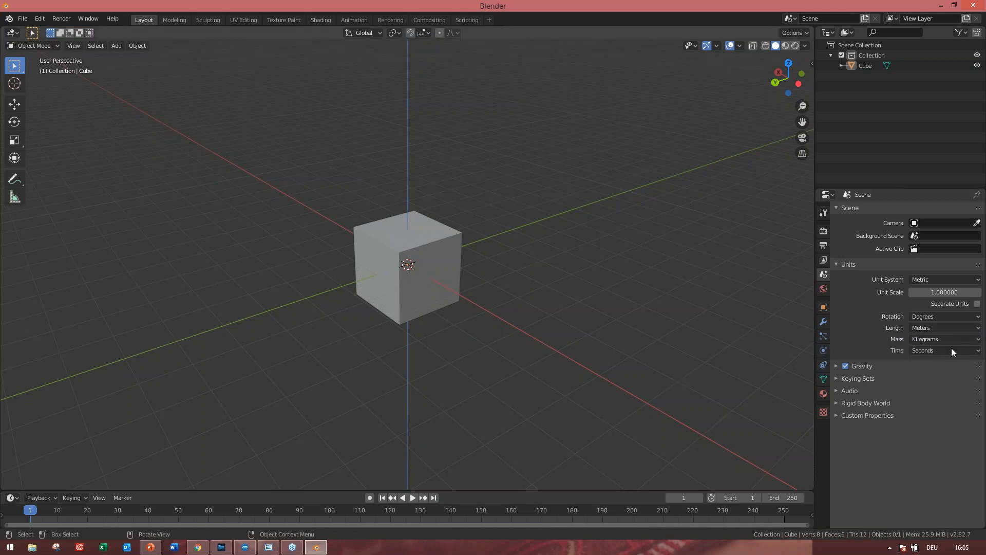
click(929, 329)
click(54, 46)
- Select the cube and move it about 2.8 m along the X axis with the Transform tool
click(416, 267)
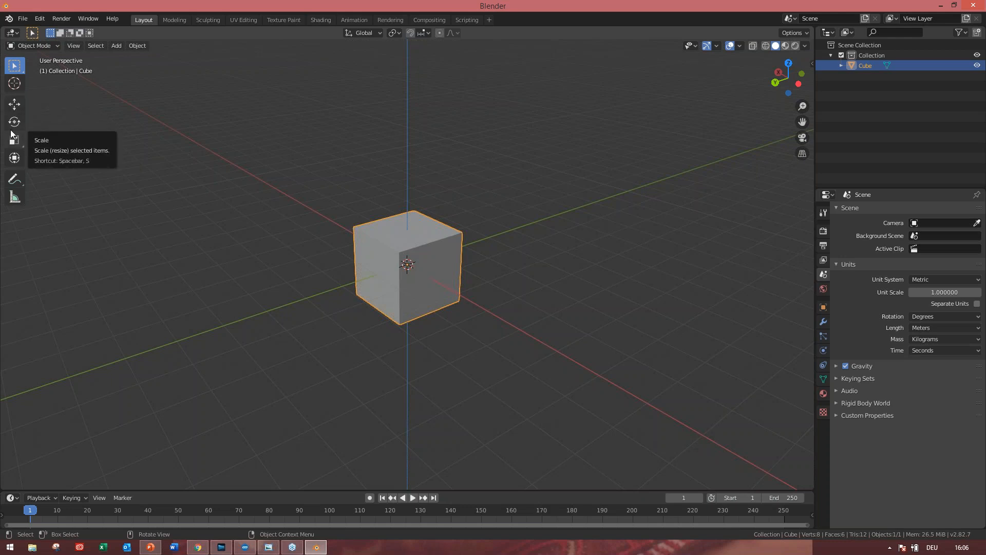
click(16, 160)
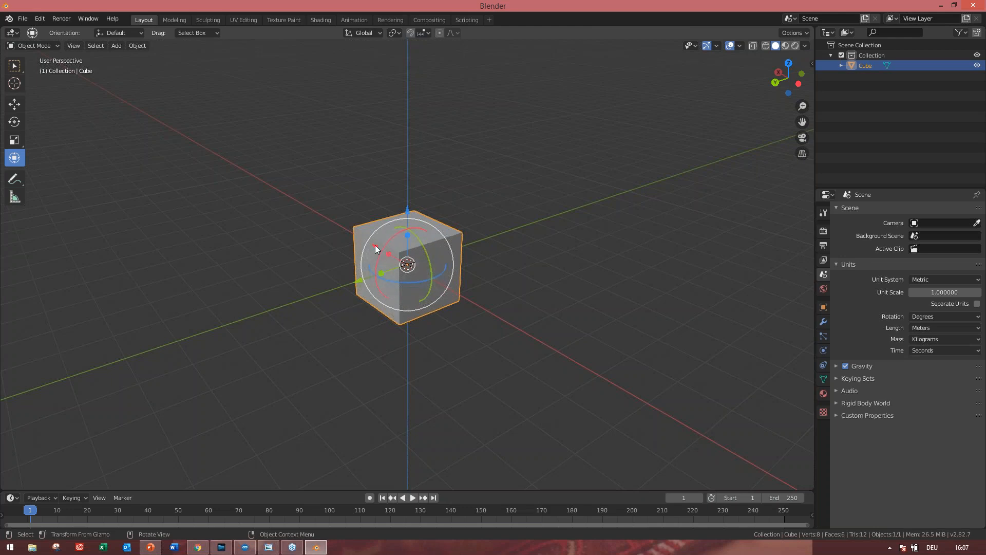
key(g)
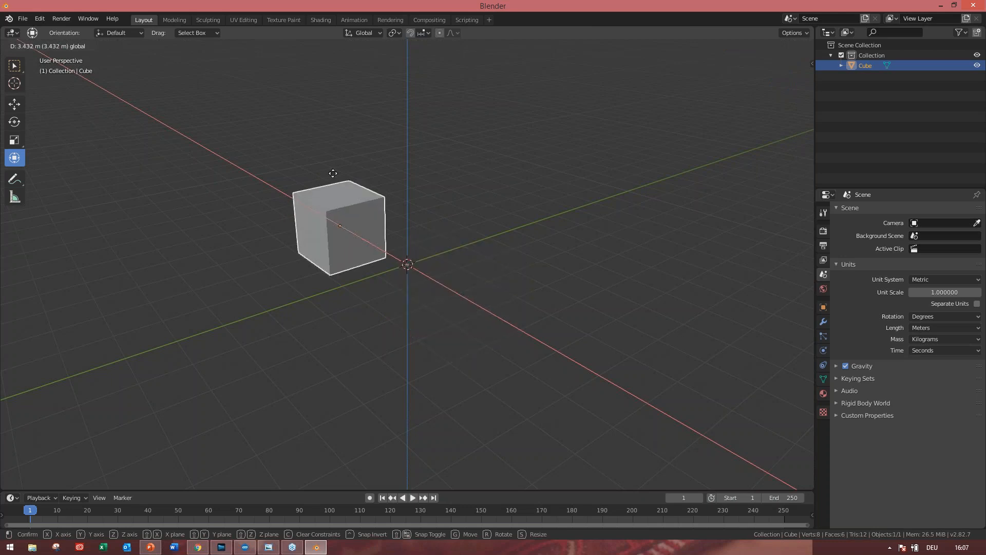
drag(323, 216, 323, 215)
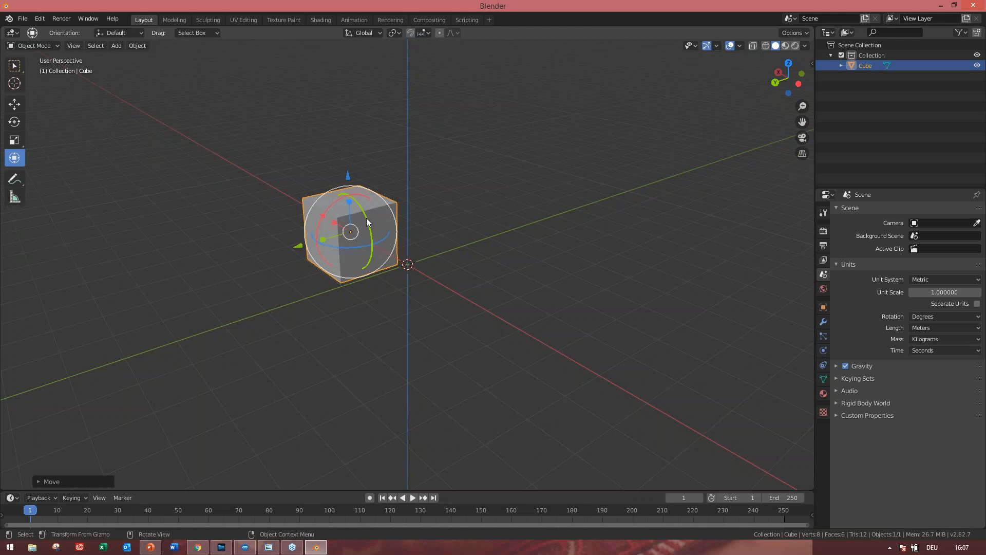
- Rotate the cube about 46° around the Y axis and scale it to about 1.49 in X and 1.46 in Z
drag(366, 217, 351, 177)
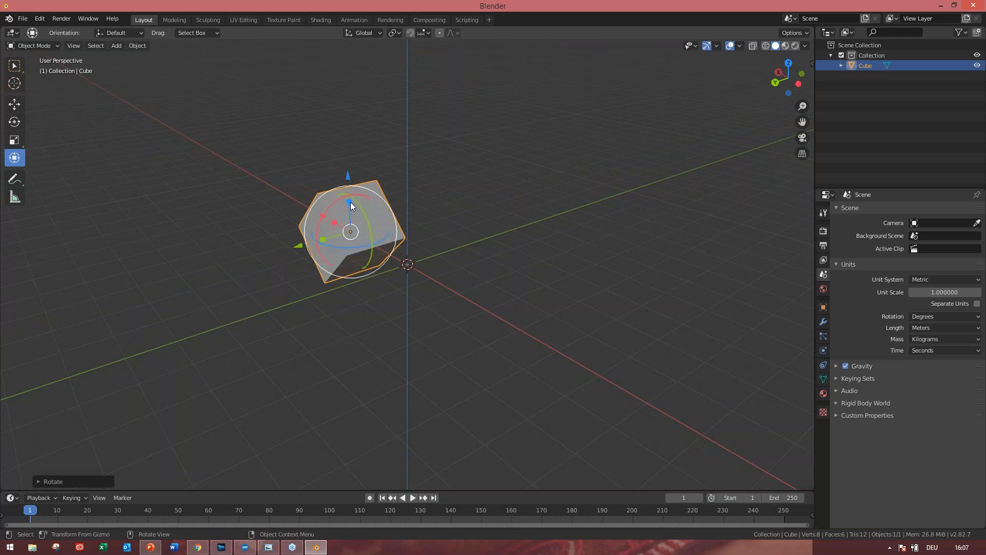
mouse_move(348, 201)
mouse_down()
mouse_move(348, 145)
mouse_move(351, 204)
mouse_up()
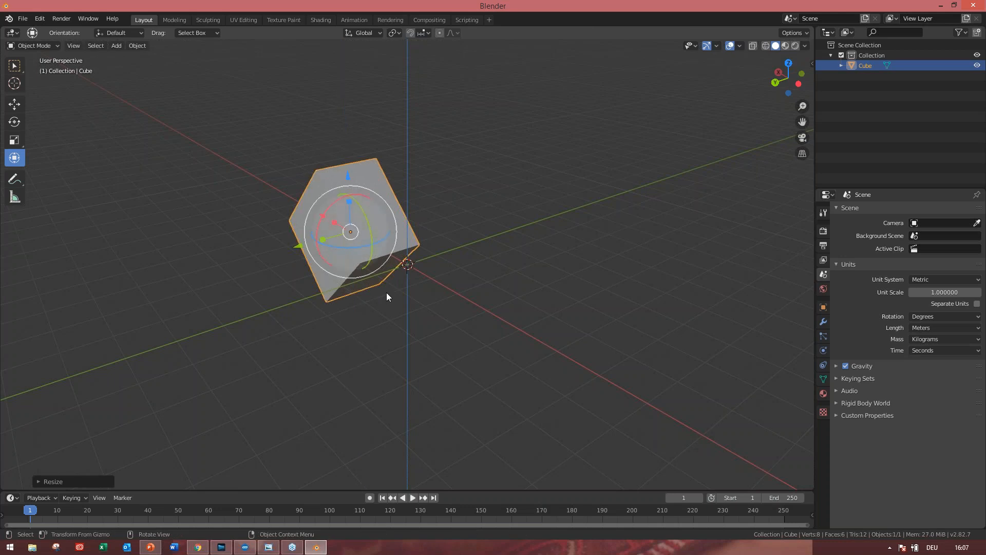
click(823, 307)
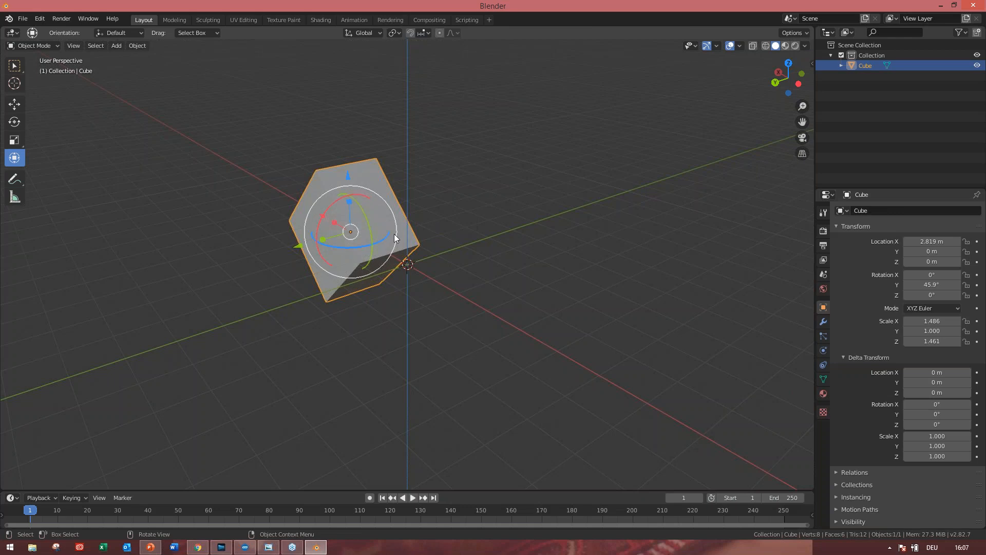
- Delete the transformed cube from the scene
key(x)
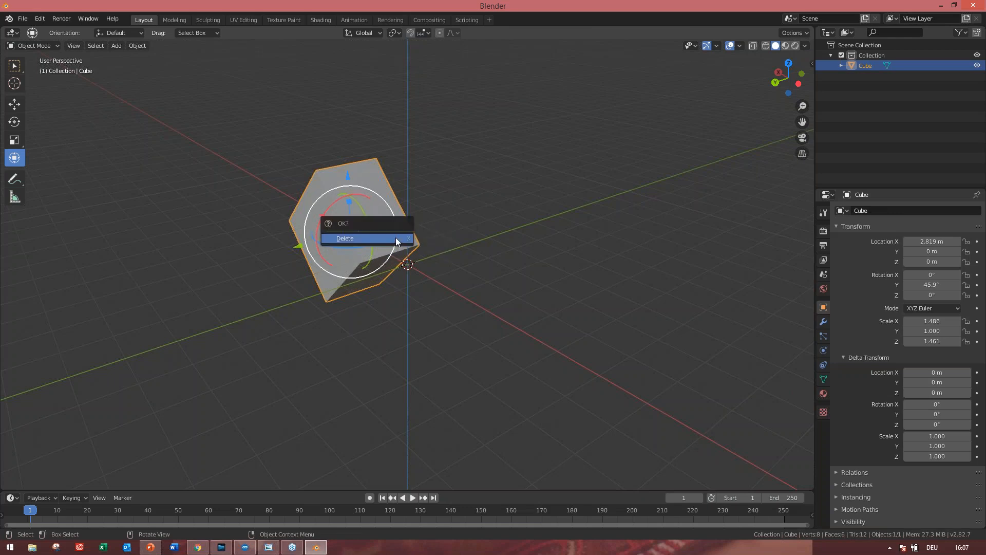
click(396, 237)
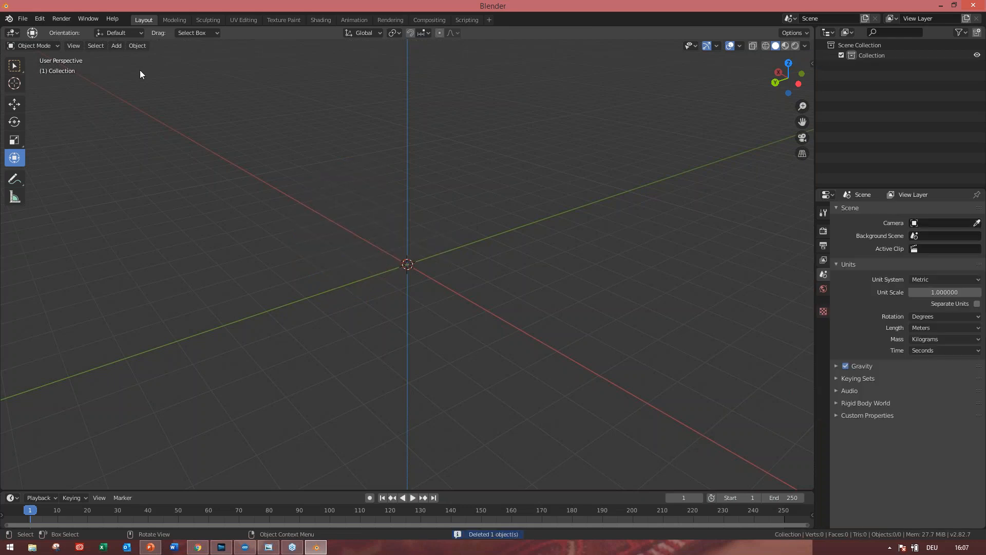
- Add a cube mesh at the world origin and set its size to 1 m
click(117, 46)
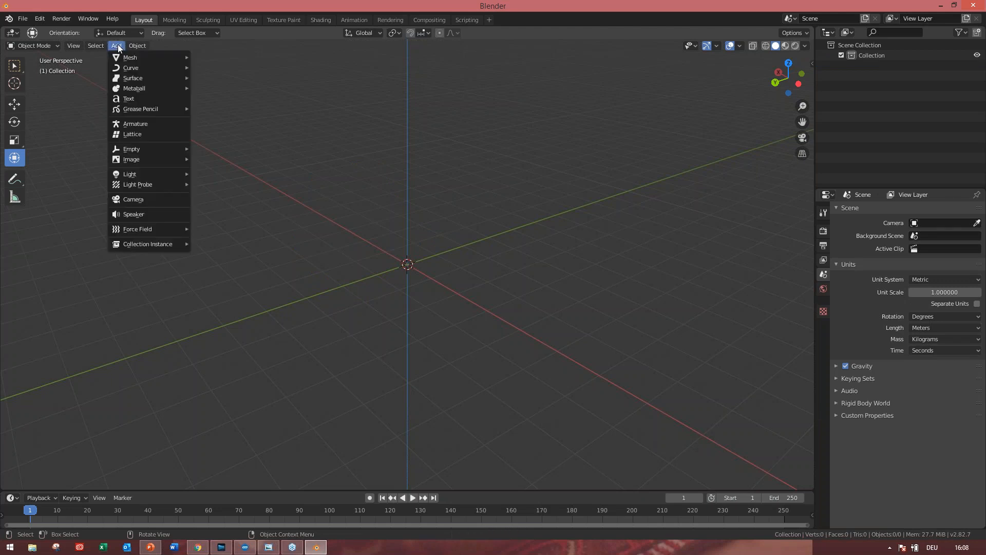
mouse_move(84, 44)
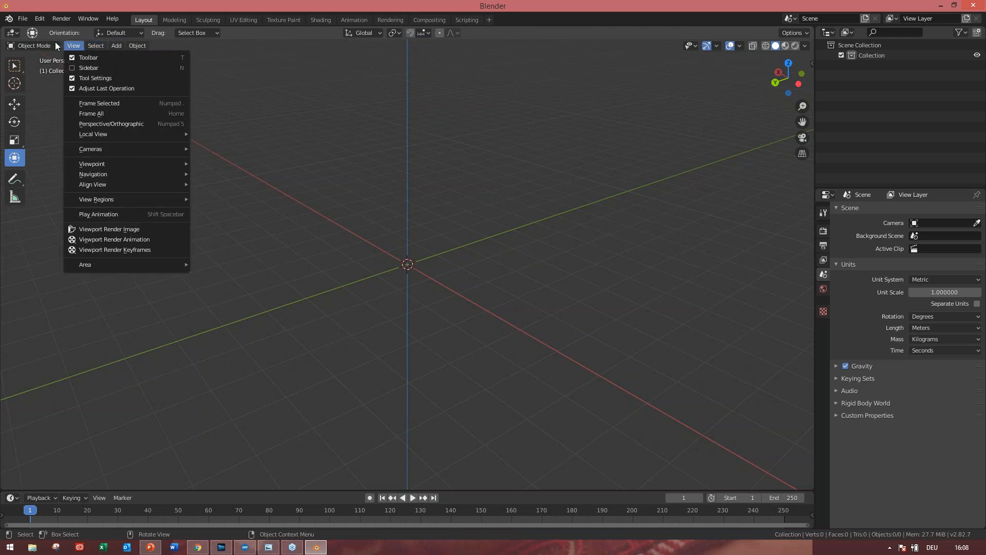
mouse_move(118, 45)
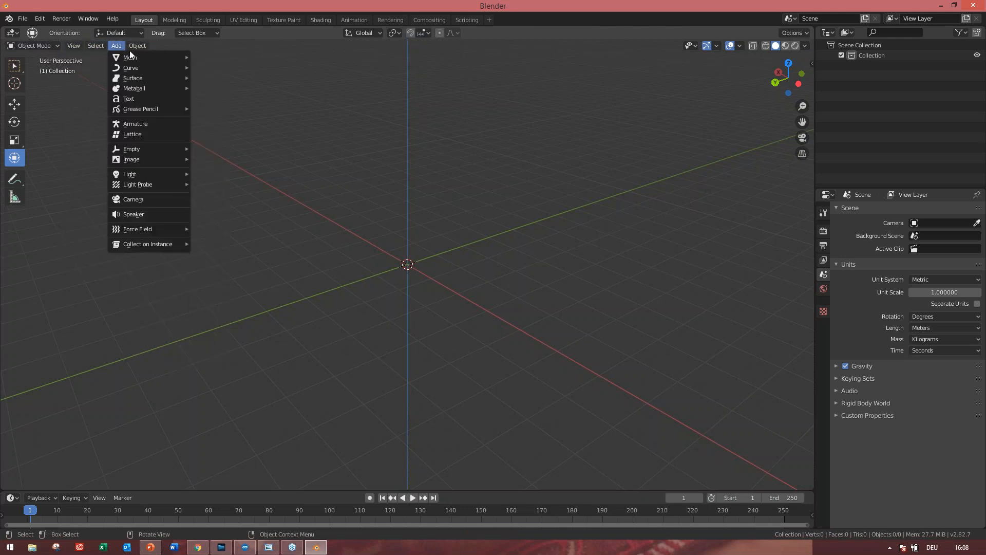
mouse_move(138, 60)
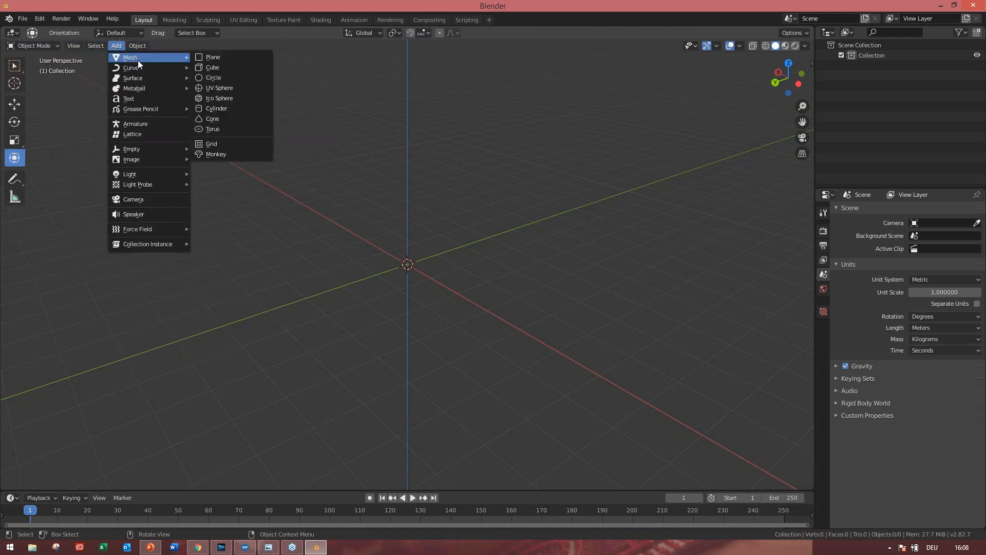
click(223, 69)
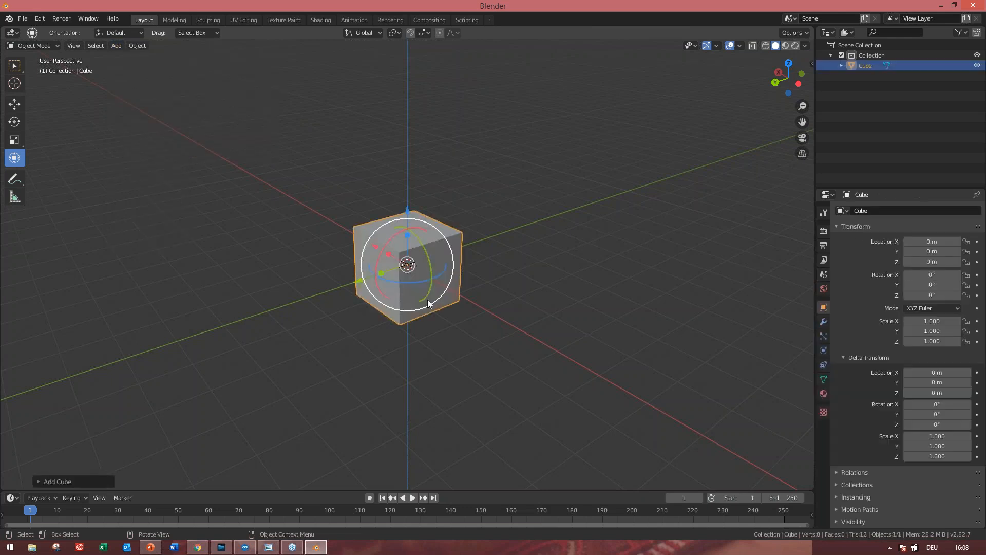
click(39, 481)
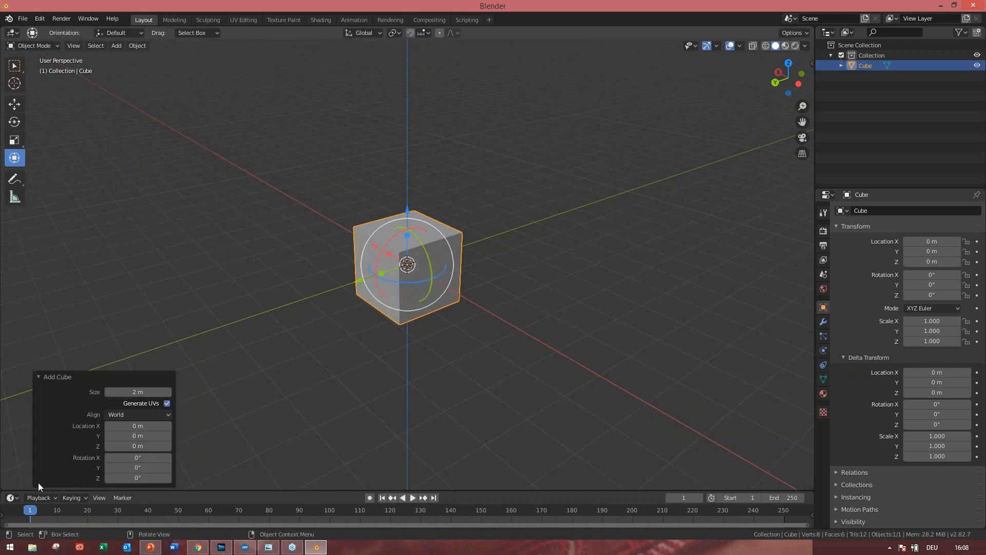
click(141, 392)
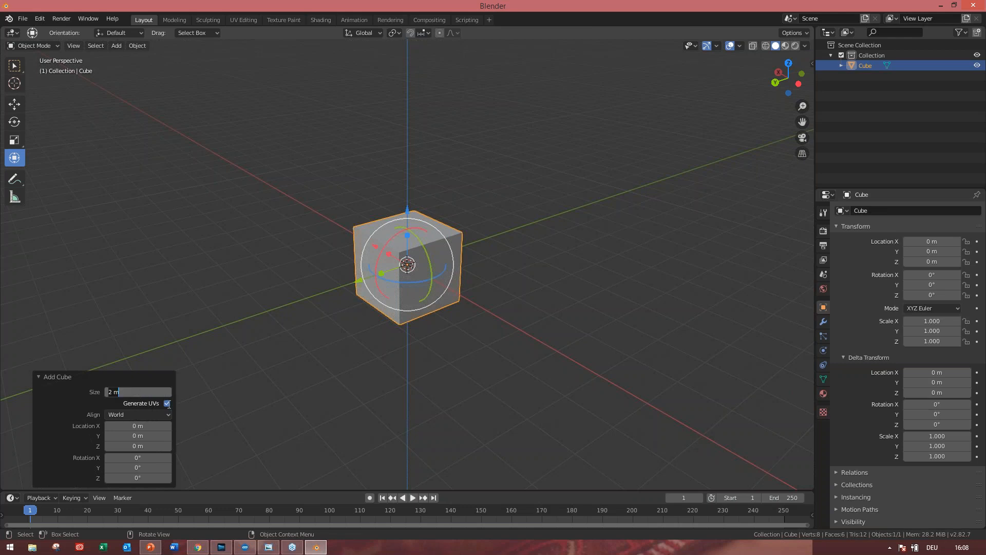
text(1)
key(Return)
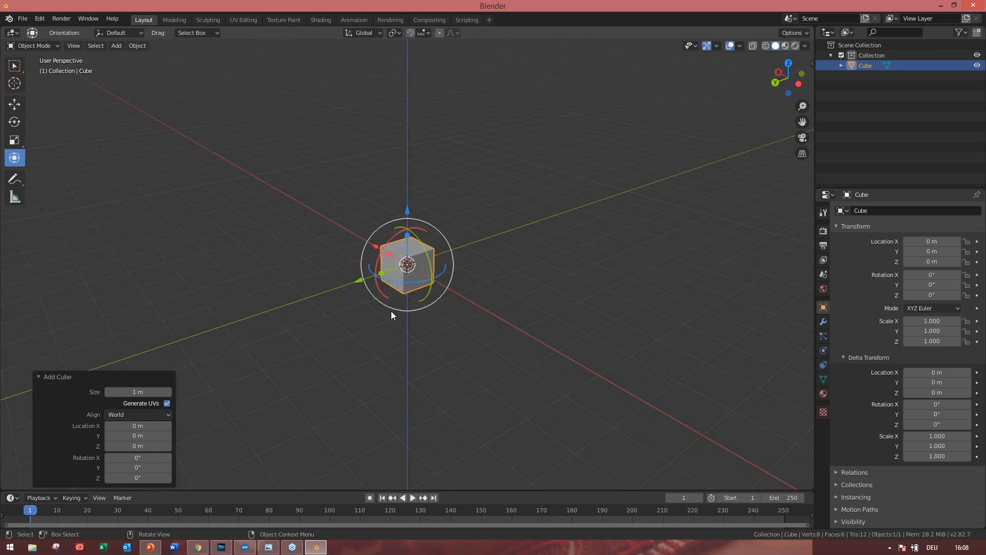
- Switch to the Select Box tool and set the cube's X location to 0.5 m
middle_drag(386, 314, 368, 293)
key(w)
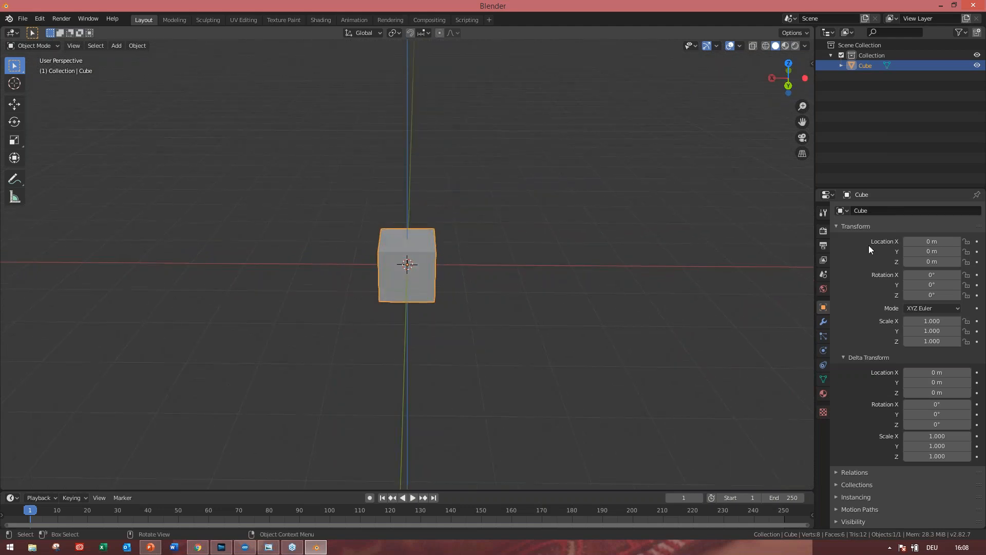
click(933, 242)
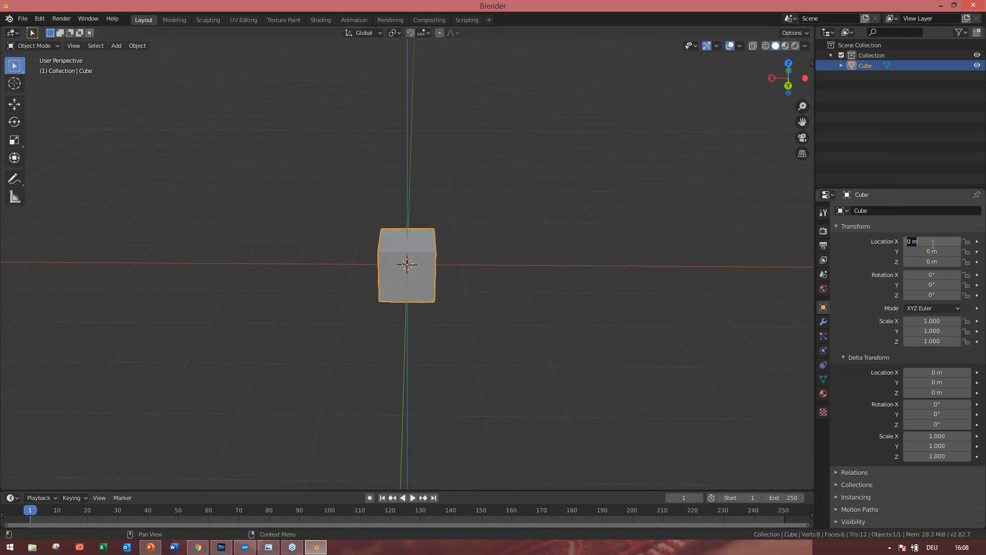
text(0)
text(0.5)
key(BackSpace)
key(BackSpace)
key(BackSpace)
key(BackSpace)
text(0.5)
key(Return)
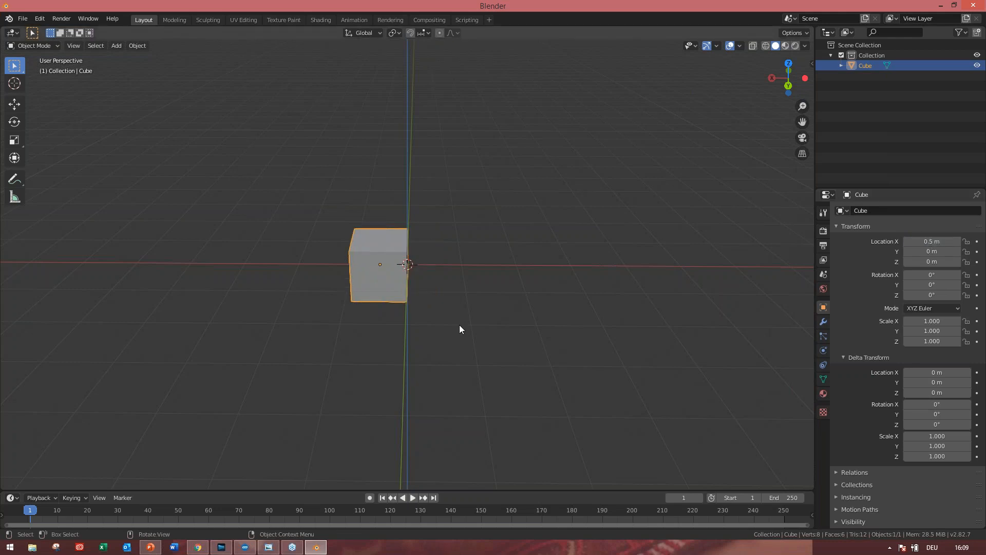
- Set the cube's Y and Z locations to 0.5 m each
middle_drag(459, 325, 550, 310)
click(912, 251)
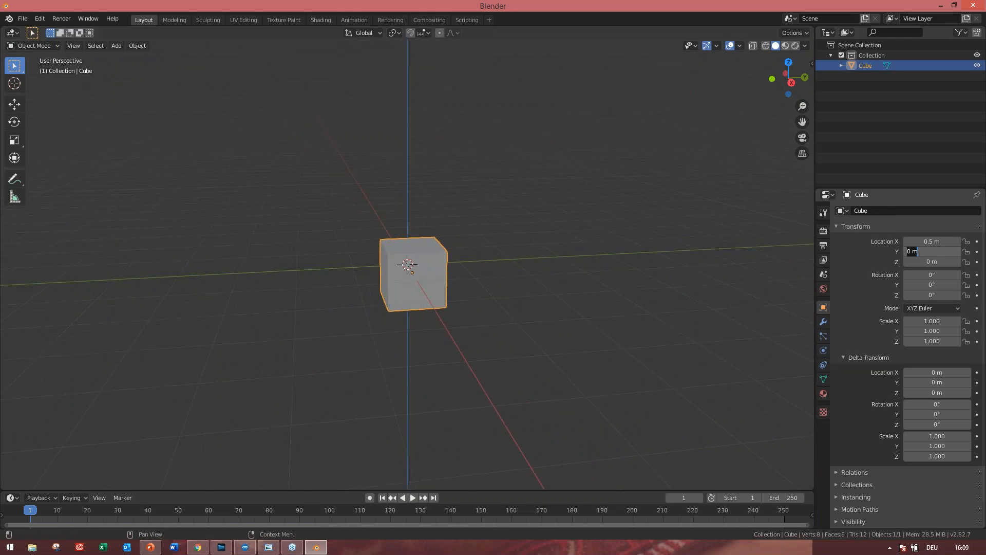
text(0.5)
key(Tab)
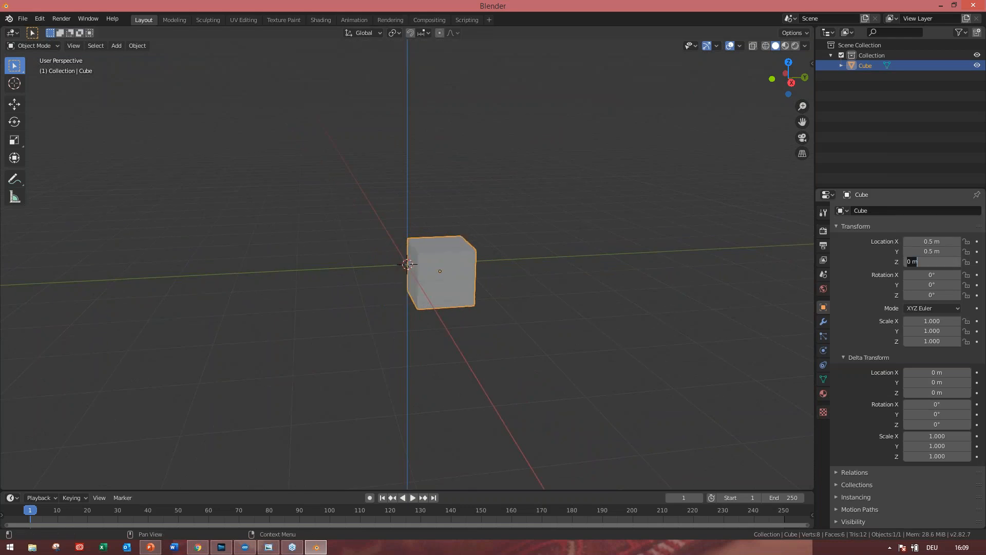
text(0.5)
key(Return)
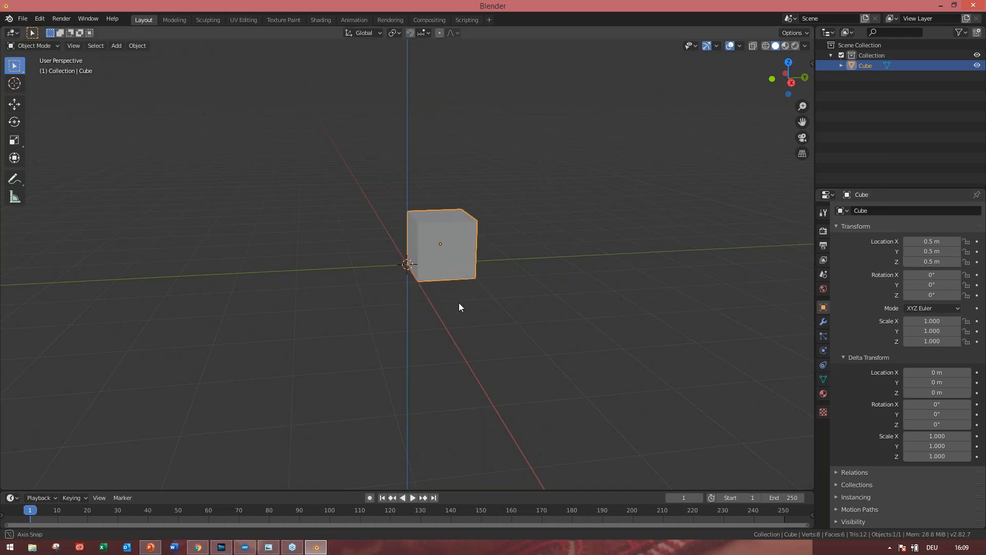
- Check the cube's placement in the Right Orthographic view and switch the cube to Edit Mode
middle_drag(458, 303, 461, 281)
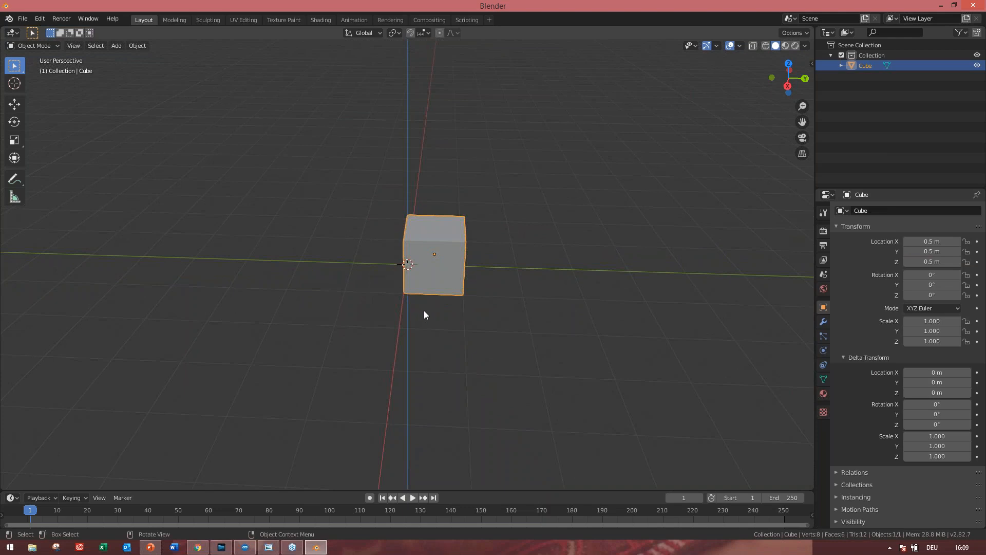
middle_drag(424, 311, 465, 308)
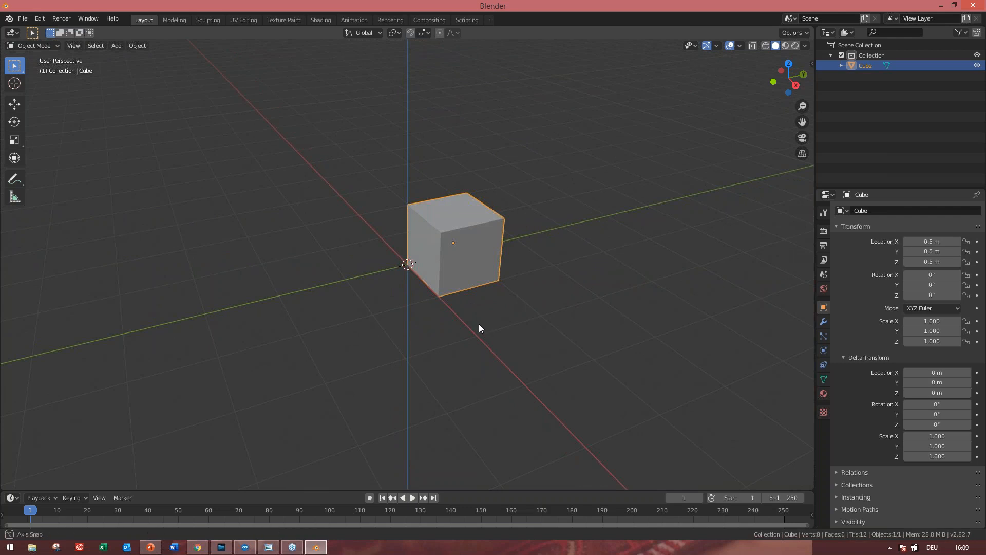
middle_drag(479, 324, 436, 326)
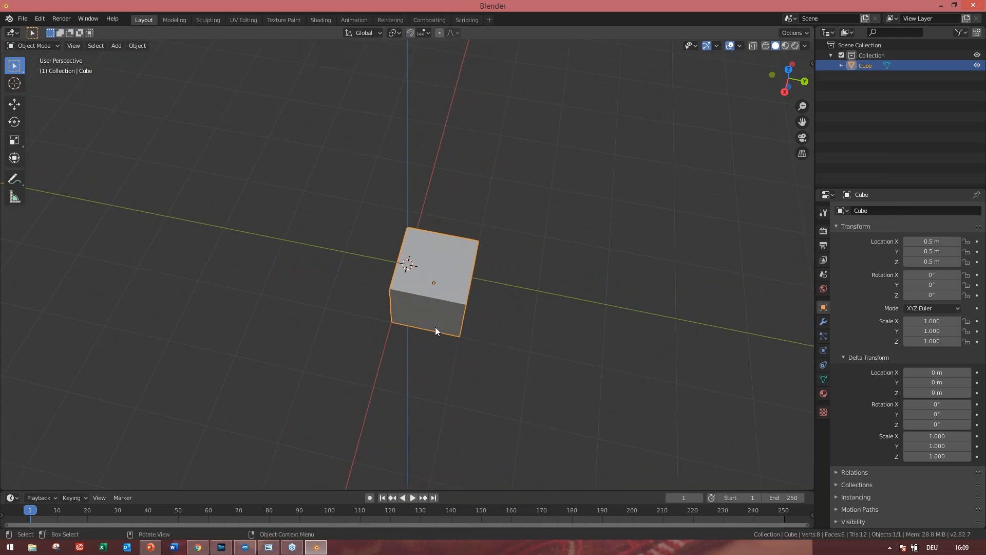
click(785, 92)
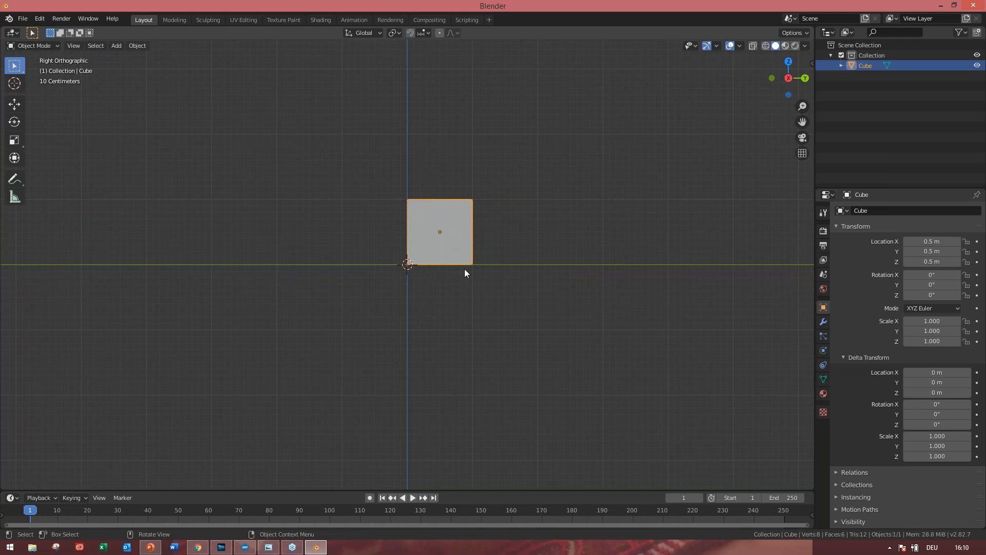
middle_drag(464, 269, 360, 377)
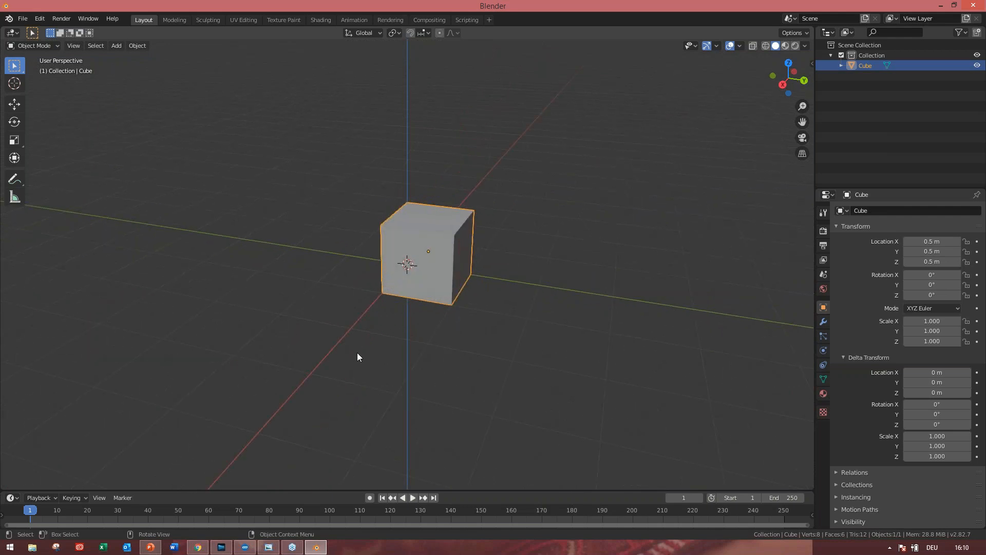
click(50, 45)
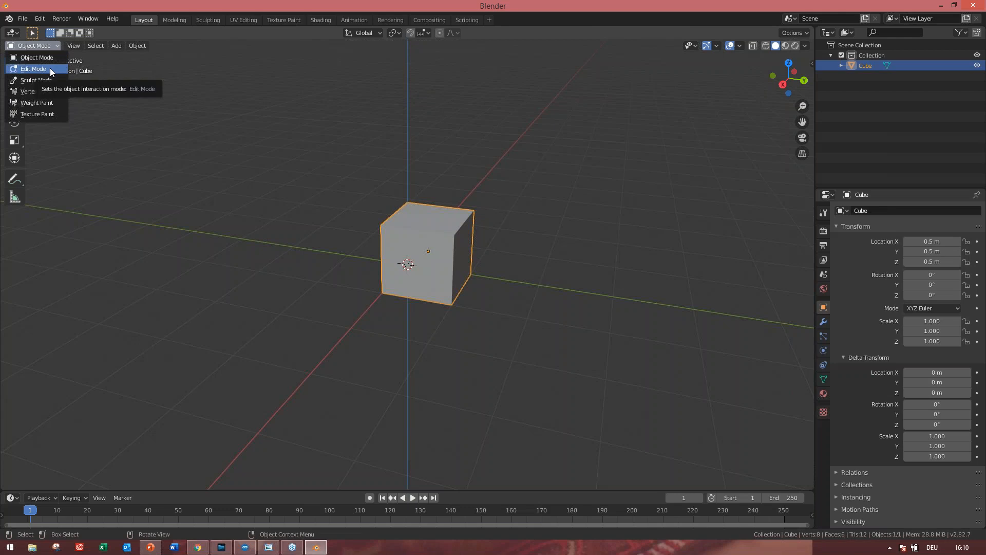
click(47, 68)
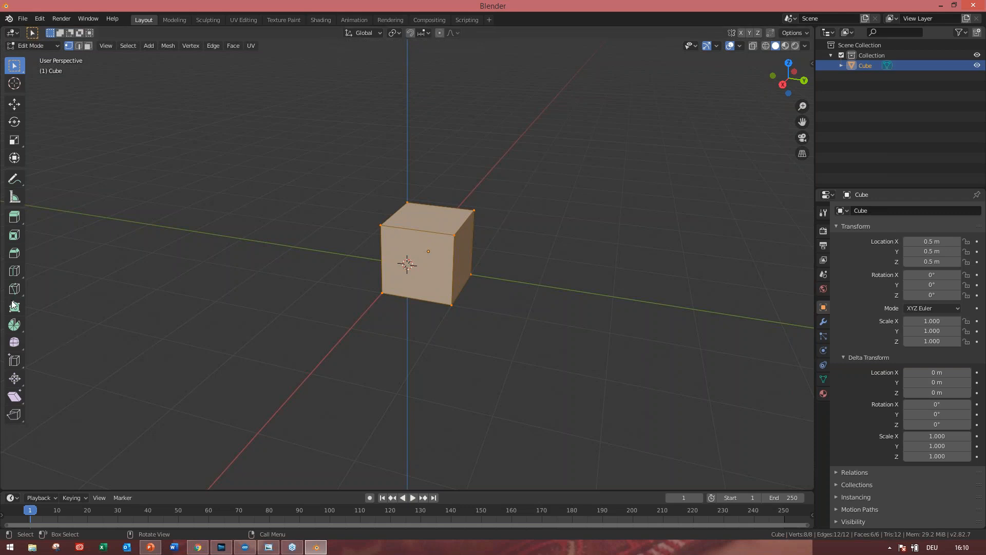
- In edge selection mode, pull the cube's rear vertical edge on the +Y side outward and raise it 1.57 m in Z with the Move tool
click(79, 47)
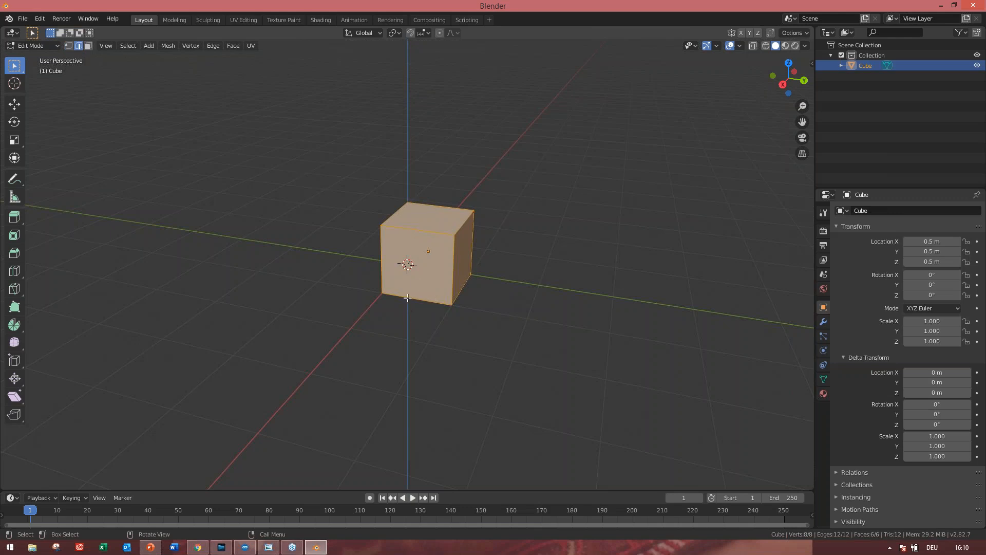
click(420, 230)
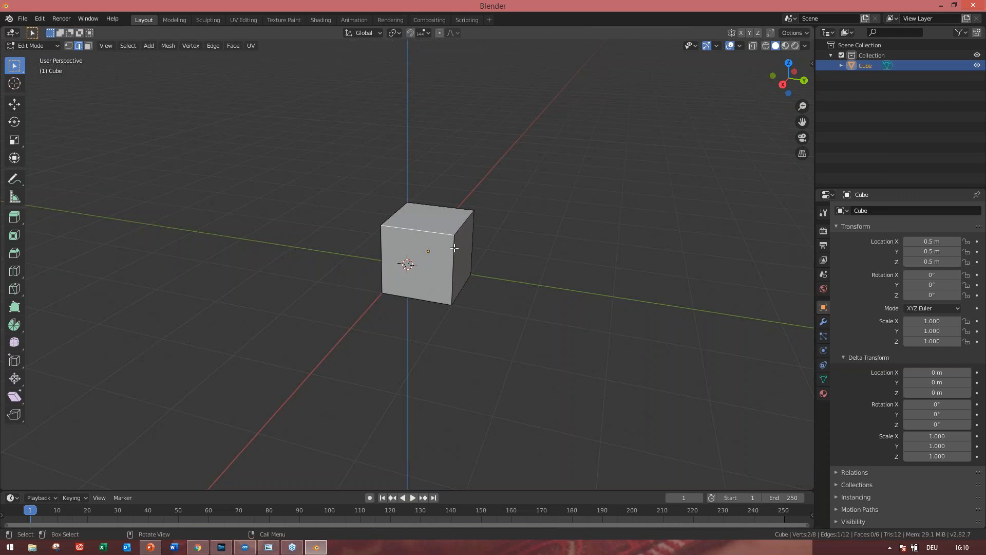
click(454, 247)
click(473, 235)
click(14, 105)
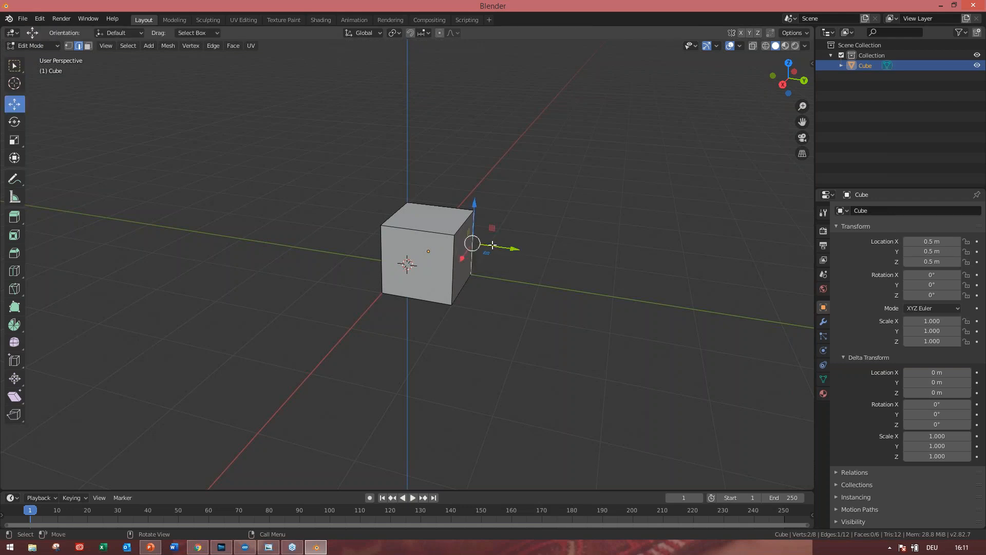
drag(493, 245, 597, 118)
- In face selection mode, move the mesh's front face 1.08 m along X and 0.993 m along Z
middle_drag(567, 312, 463, 303)
click(87, 46)
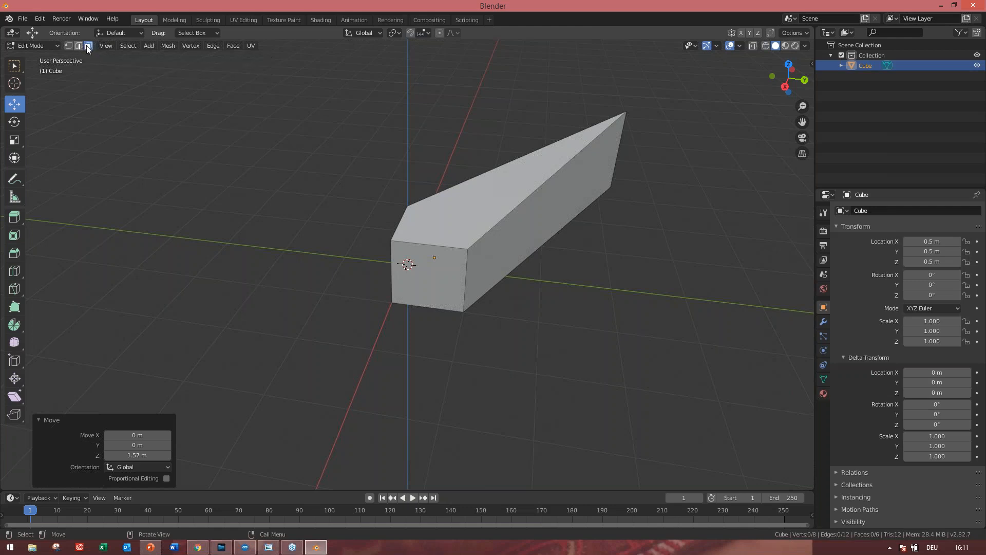
click(412, 262)
drag(420, 301, 374, 346)
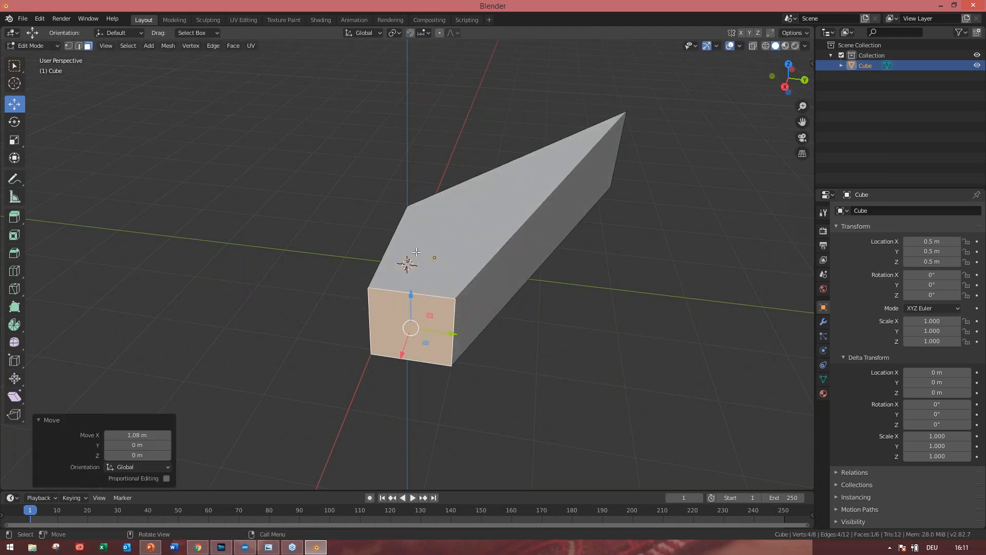
drag(411, 293, 412, 215)
- Switch to vertex selection mode and delete the selected front face with the Only Faces option
middle_drag(635, 371, 462, 391)
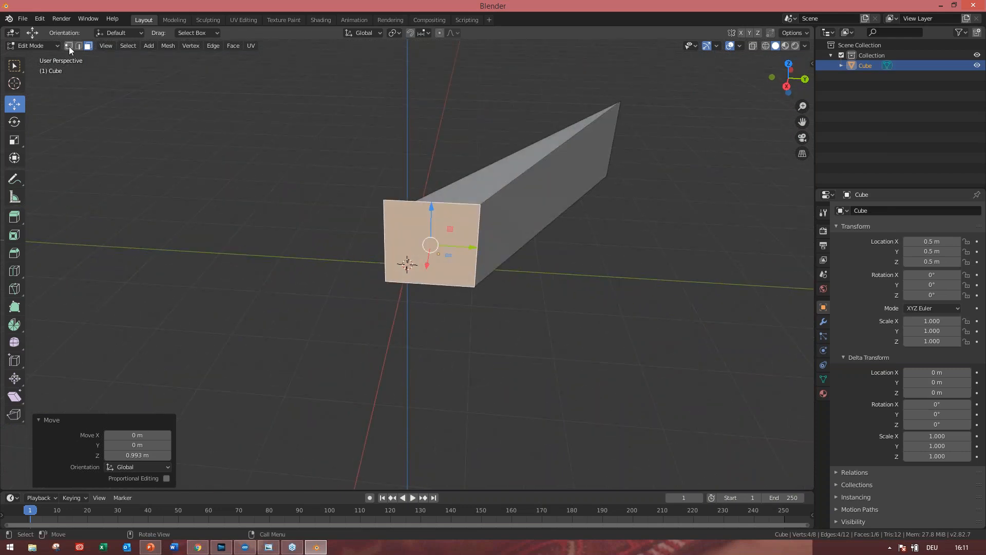
click(68, 46)
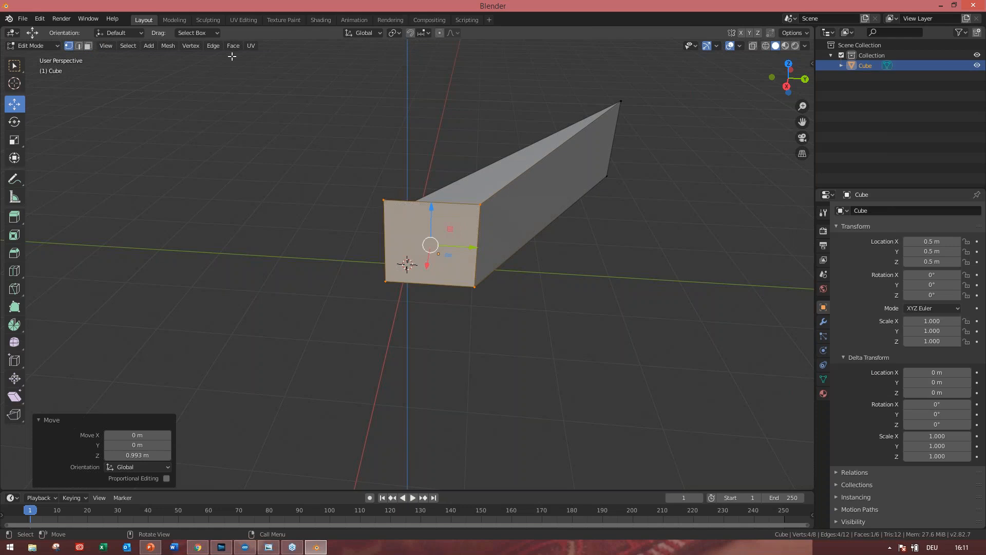
click(149, 47)
middle_drag(405, 252, 609, 267)
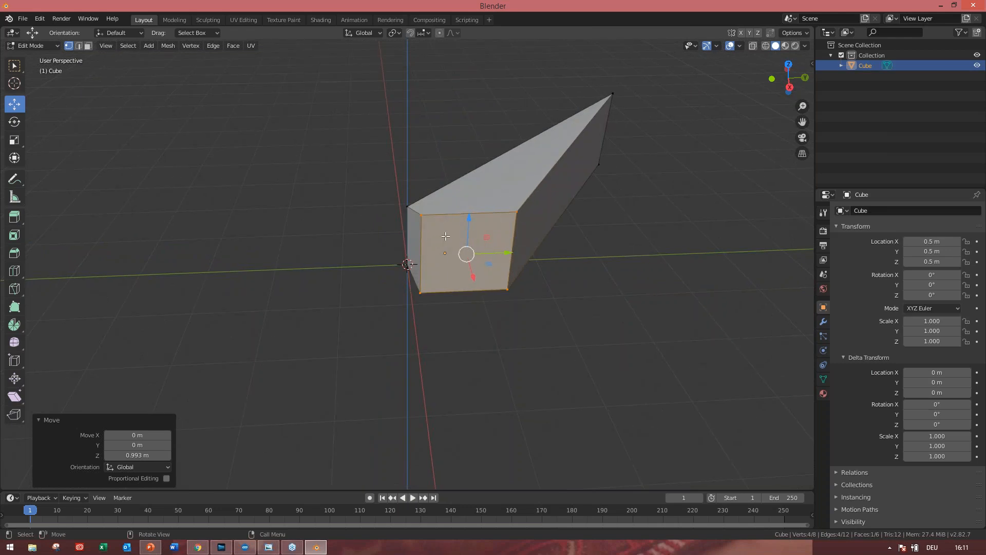
key(x)
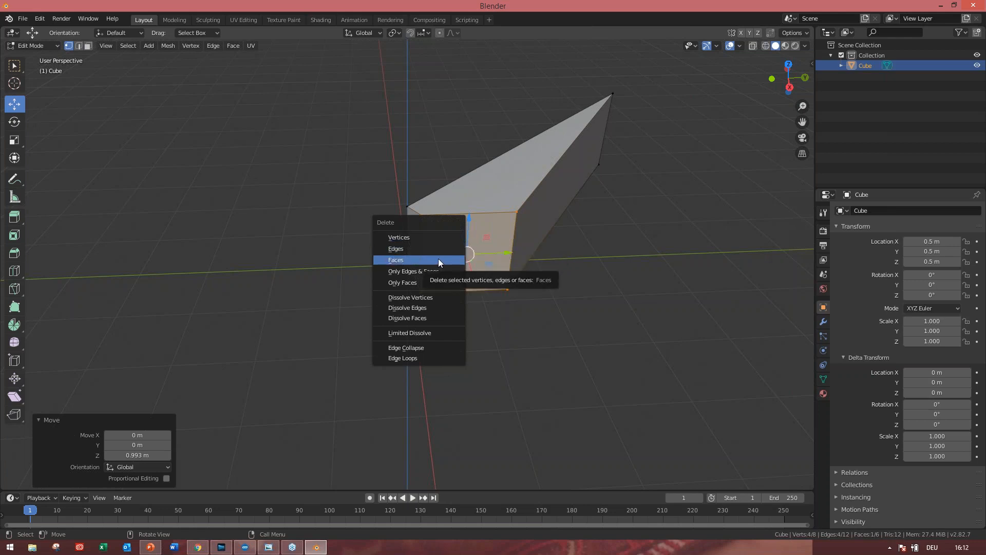
click(429, 282)
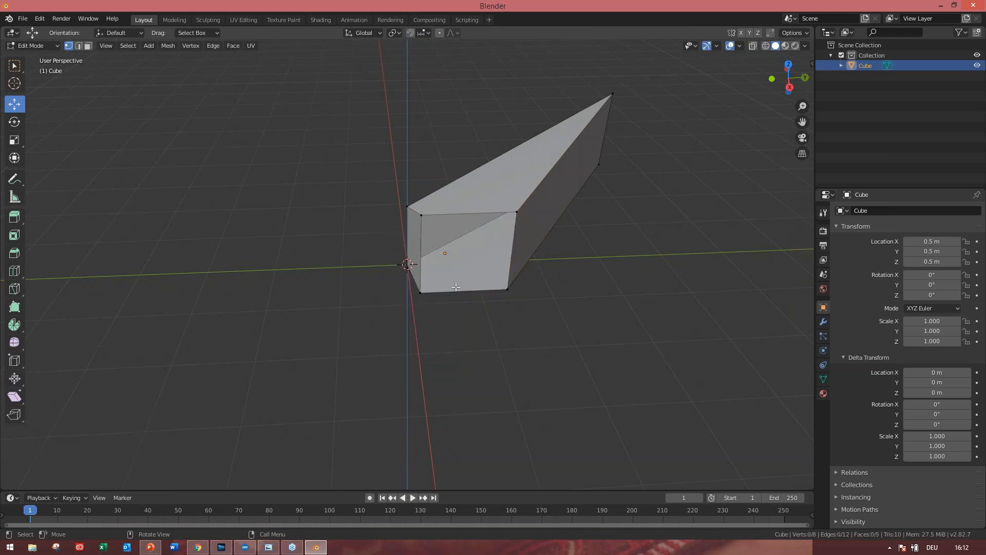
- Examine the opened mesh and its interior from several angles and distances
middle_drag(512, 304, 646, 84)
scroll(502, 259, up, 4)
scroll(522, 273, up, 3)
middle_drag(613, 197, 597, 215)
scroll(597, 216, down, 2)
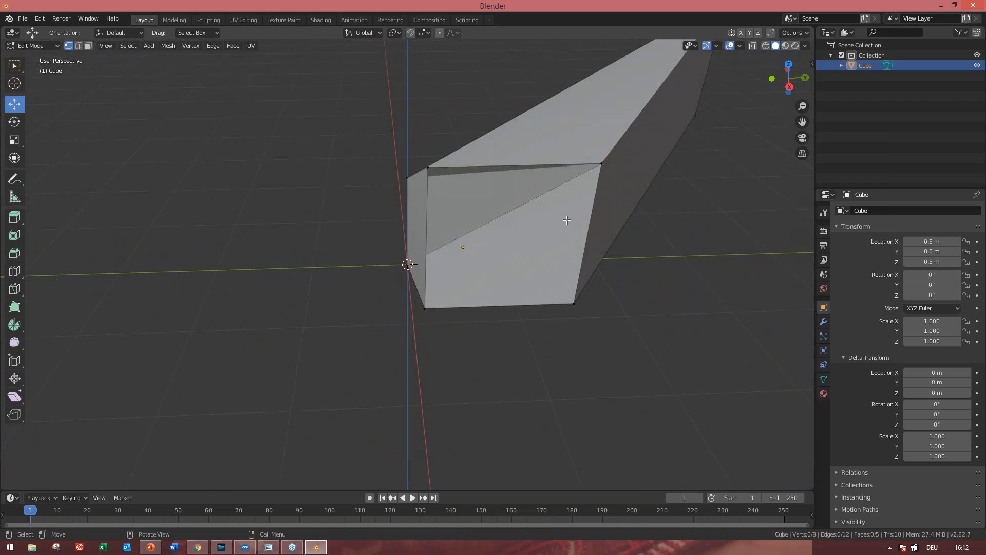
scroll(430, 122, down, 1)
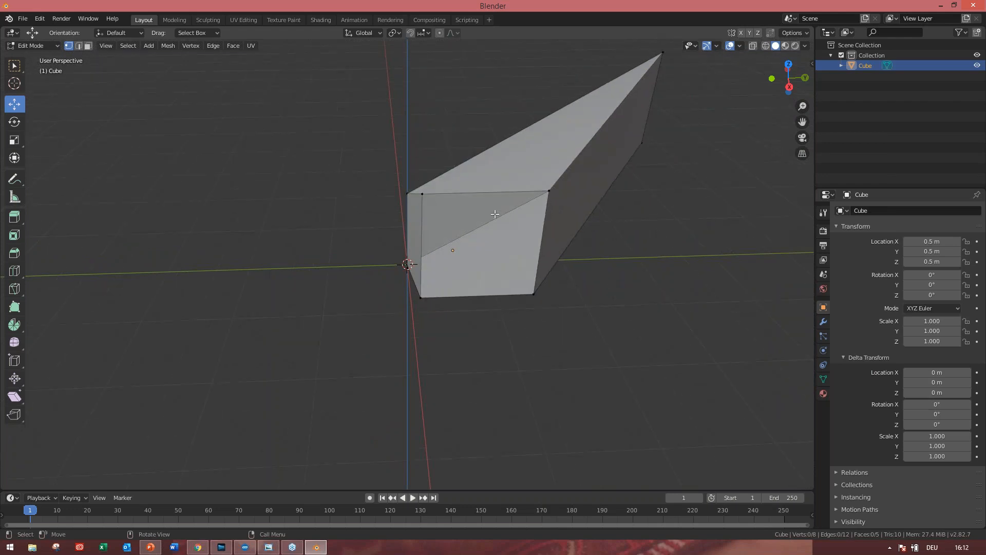
scroll(509, 242, down, 1)
scroll(509, 242, up, 2)
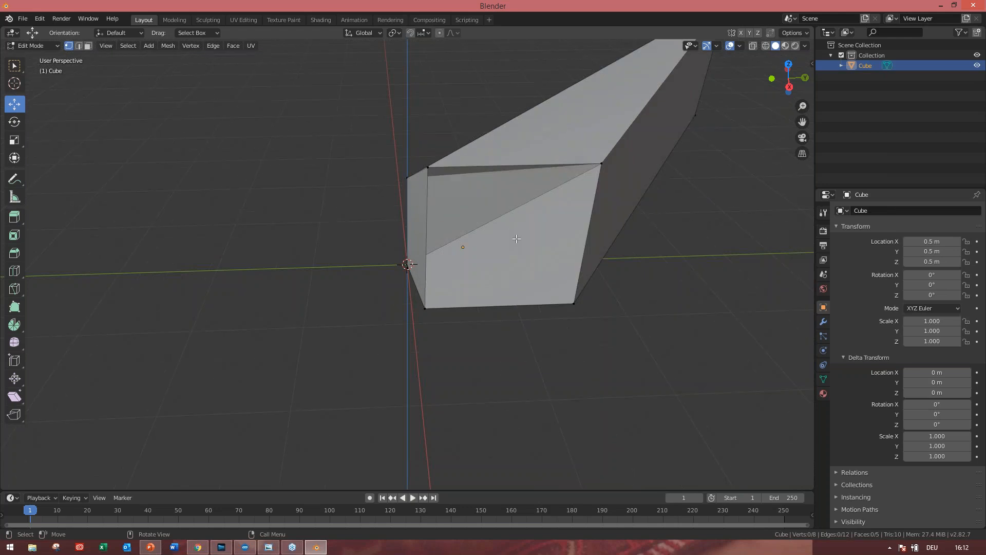
middle_drag(572, 271, 573, 273)
scroll(573, 273, down, 5)
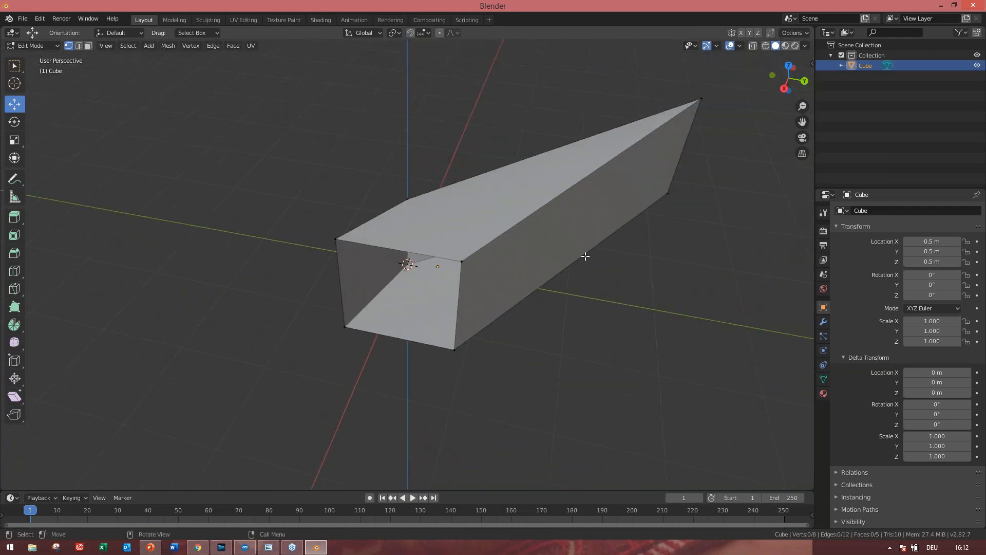
- Return to Object Mode and delete the cube from the scene
scroll(586, 256, up, 2)
click(56, 48)
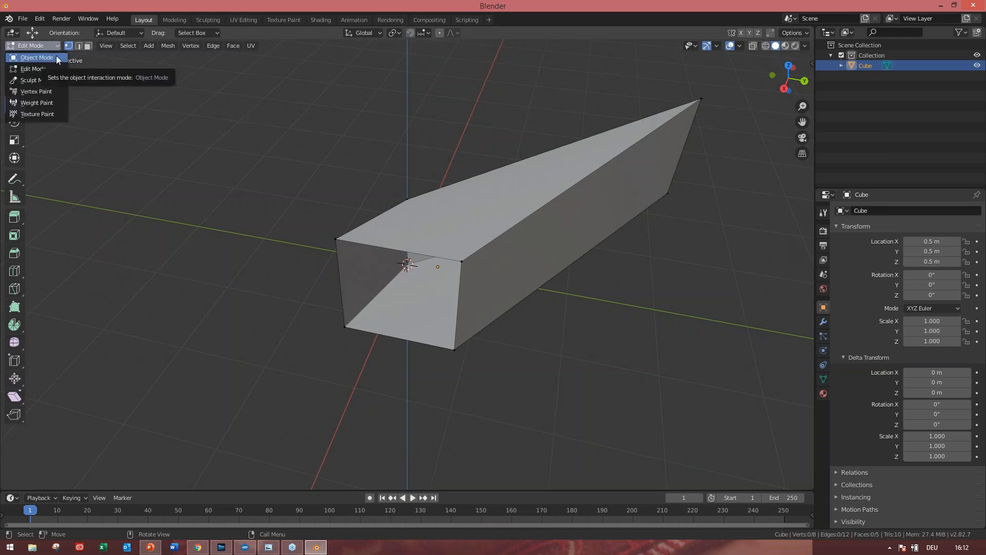
click(57, 58)
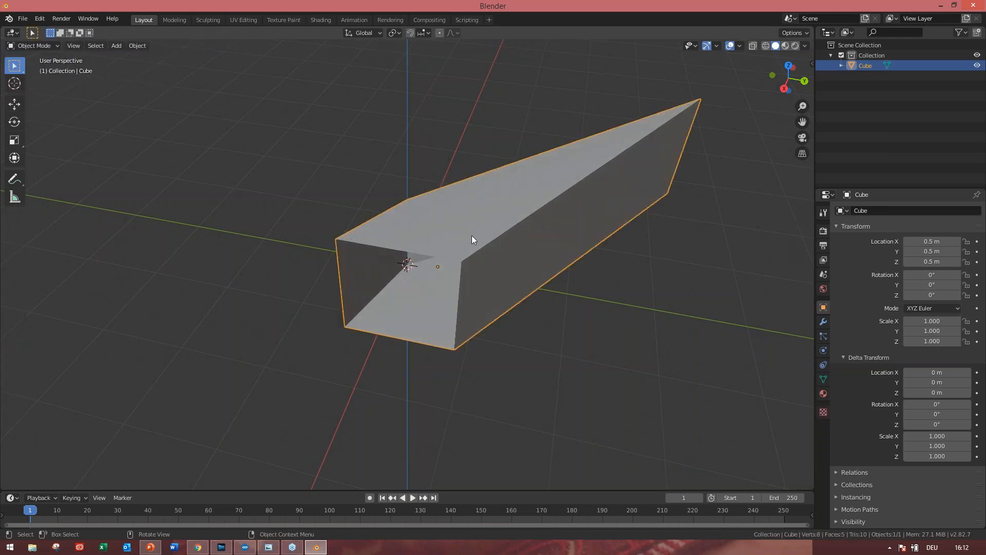
key(x)
click(472, 235)
- In the right orthographic view, add a mesh circle at the origin with 32 vertices, a 1 m radius and Generate UVs enabled
middle_drag(383, 284, 406, 282)
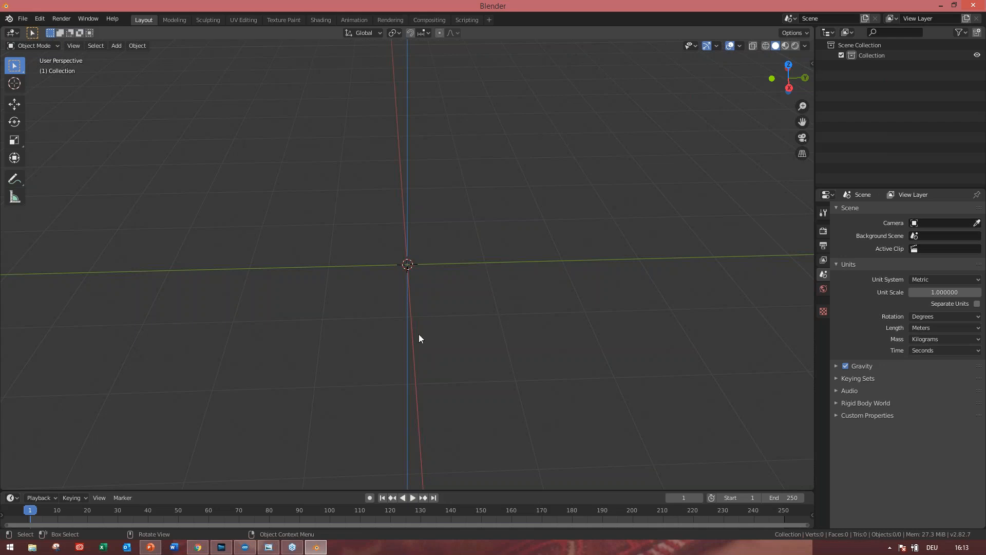
middle_drag(407, 317, 378, 307)
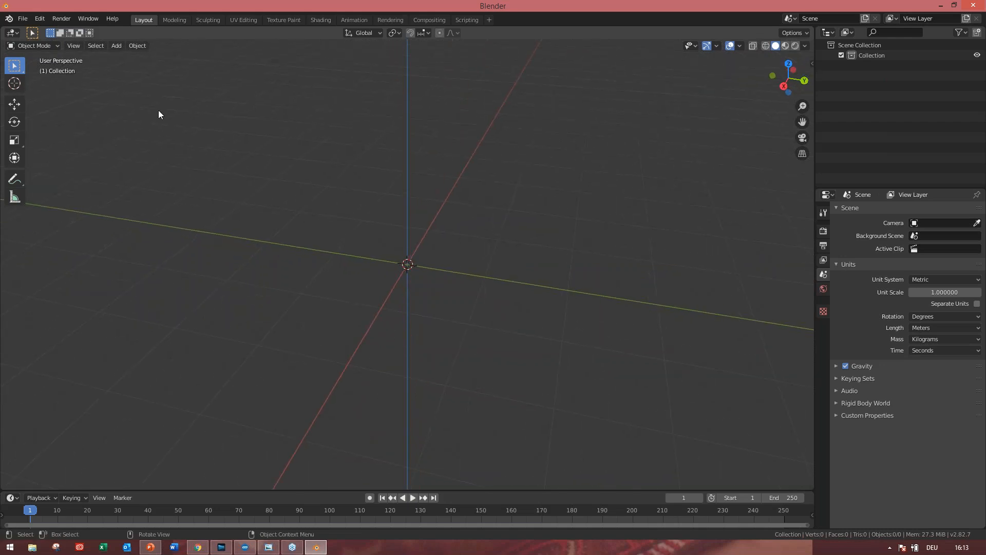
middle_drag(135, 156, 154, 165)
click(786, 87)
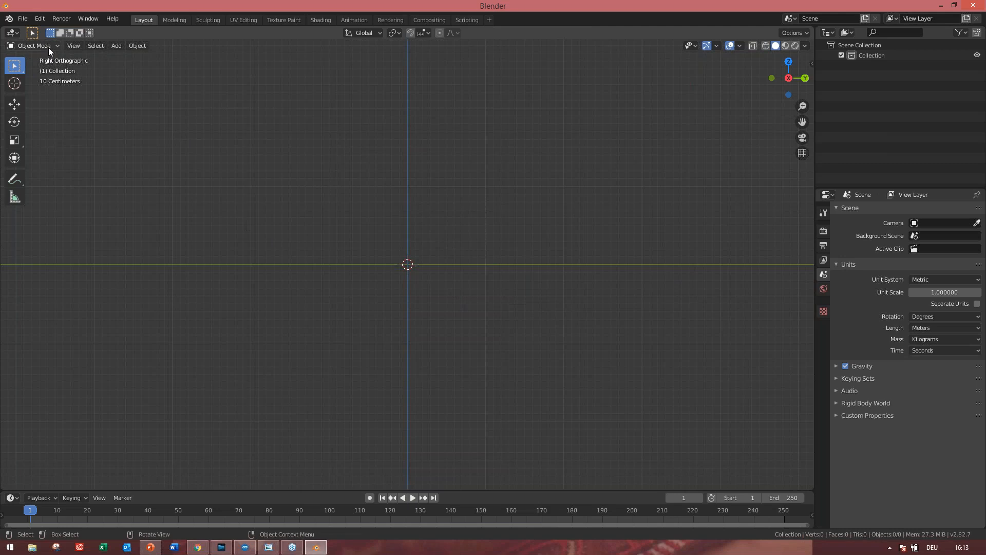
click(117, 46)
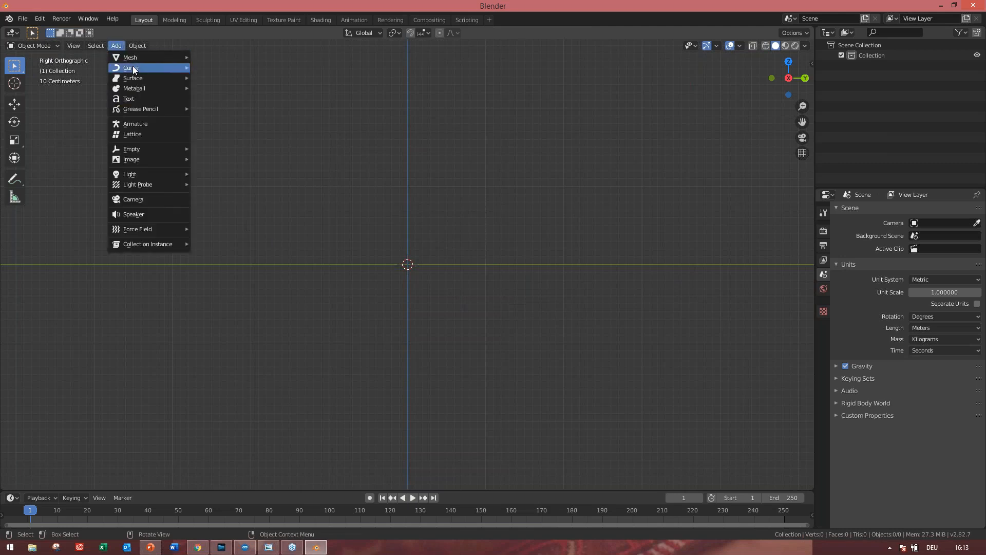
mouse_move(137, 54)
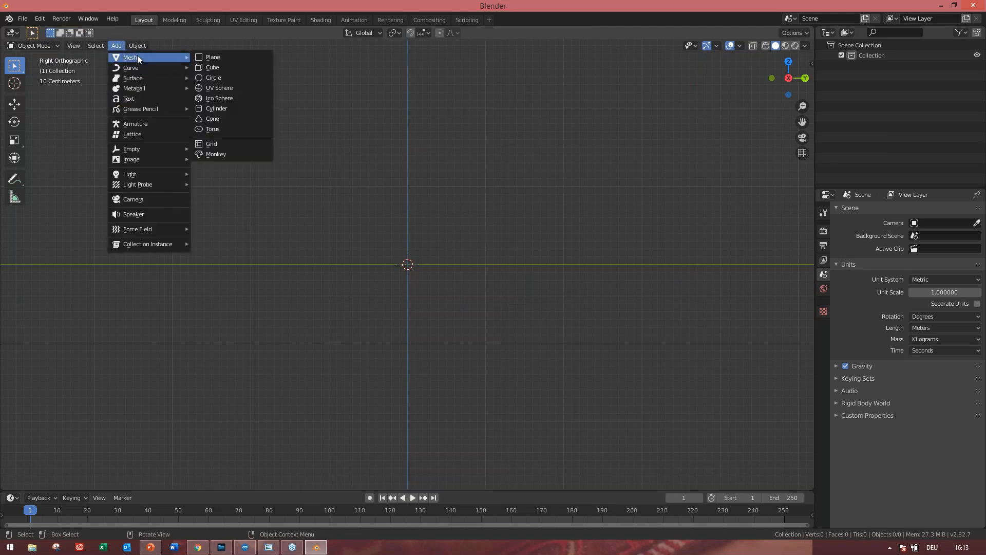
click(245, 78)
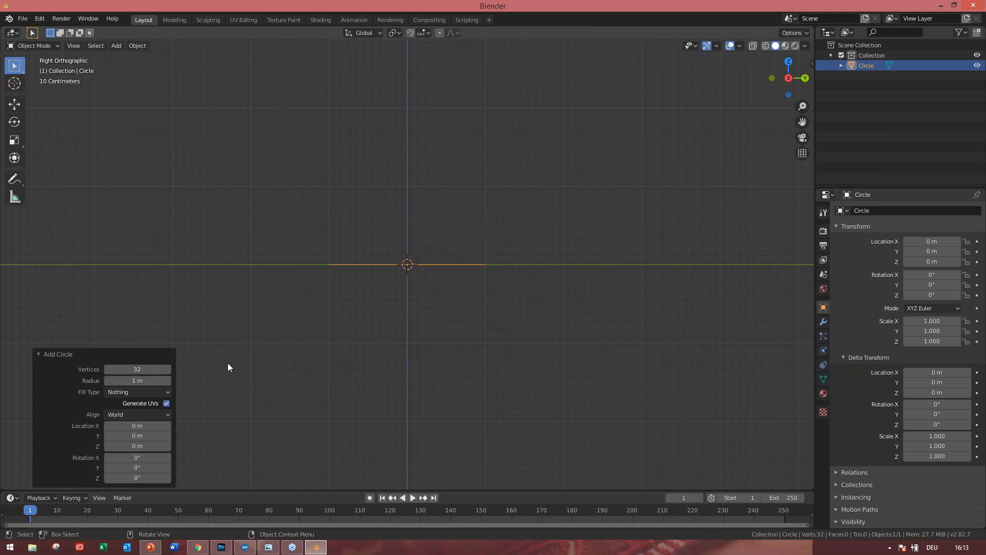
click(166, 405)
click(165, 405)
- Enter Edit Mode and, viewed from the right, extrude the circle 0.177 m up in Z and scale the new ring to 0.619
middle_drag(414, 273, 387, 341)
click(35, 47)
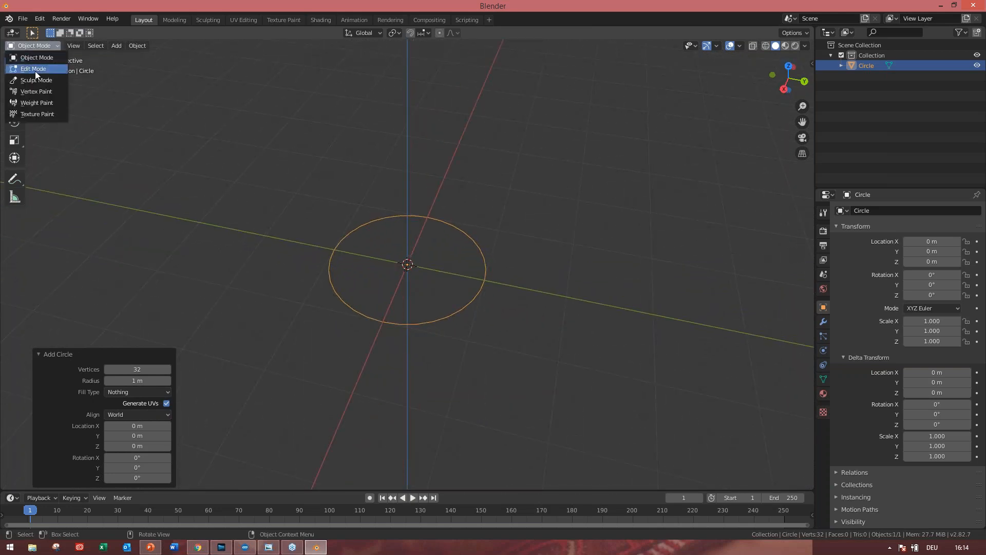
click(35, 70)
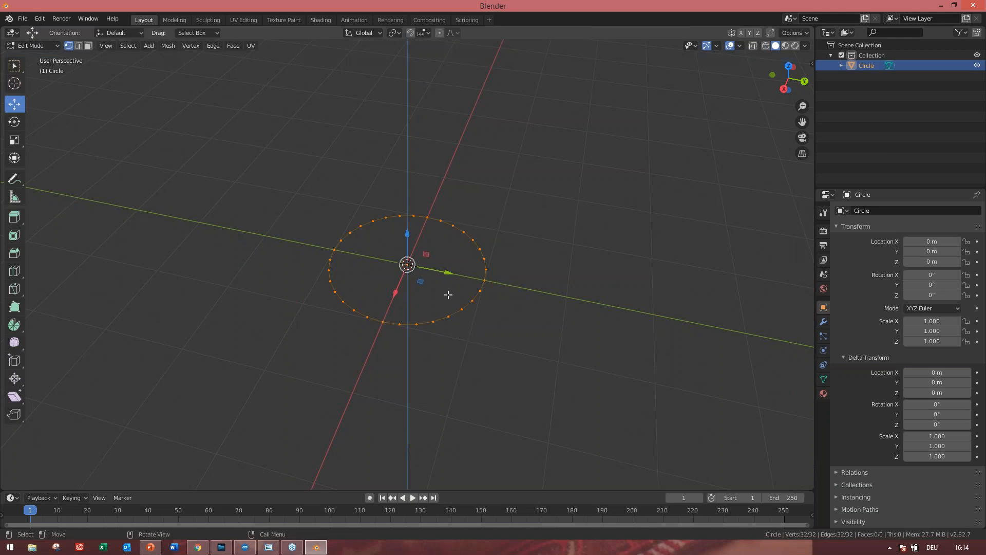
click(784, 89)
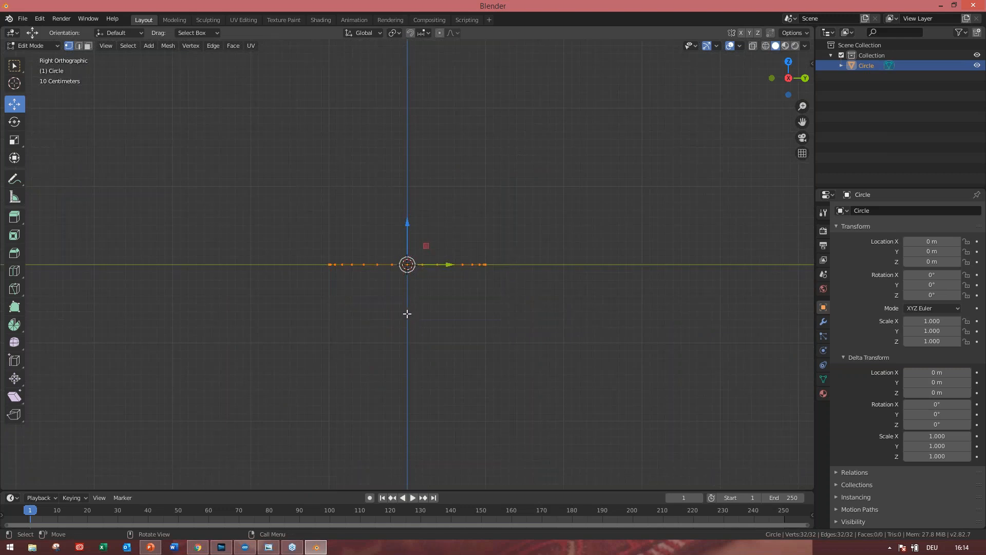
key(e)
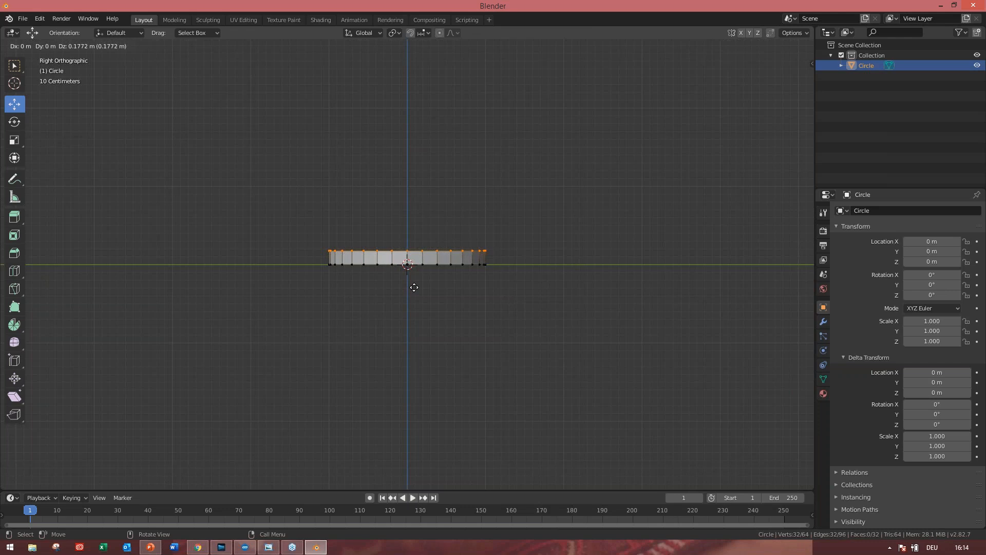
click(414, 287)
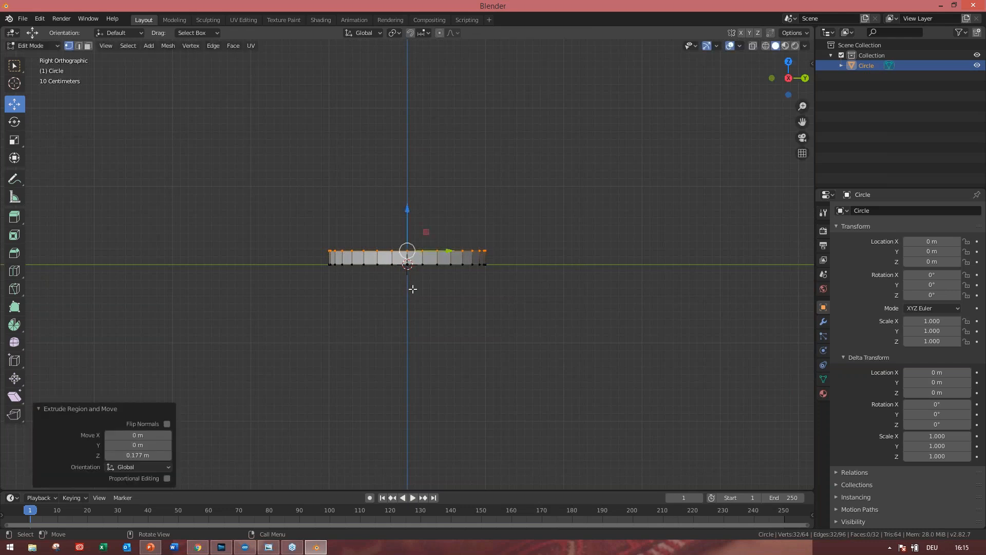
key(s)
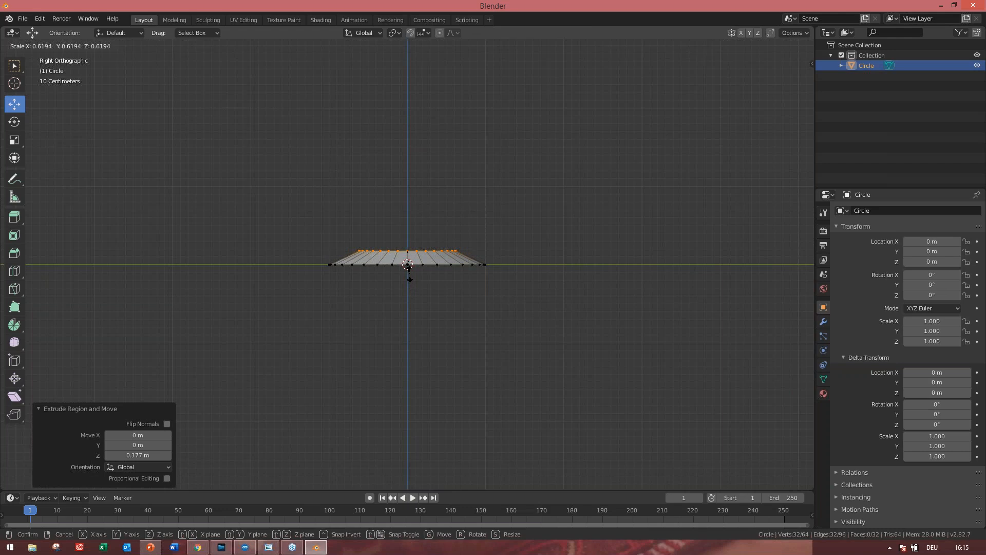
click(409, 278)
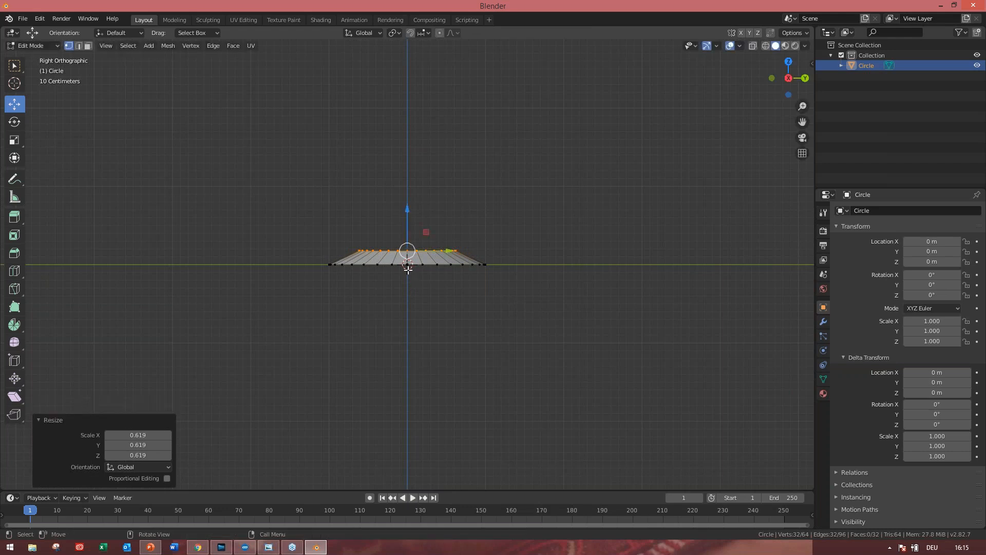
- Extrude the upper ring another 0.144 m up in Z and scale it to 0.447
key(e)
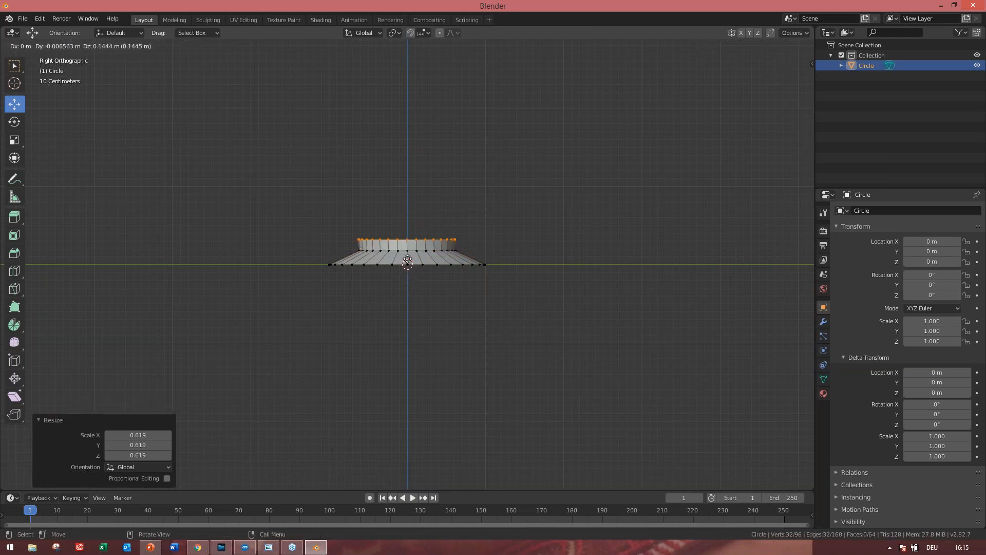
click(407, 259)
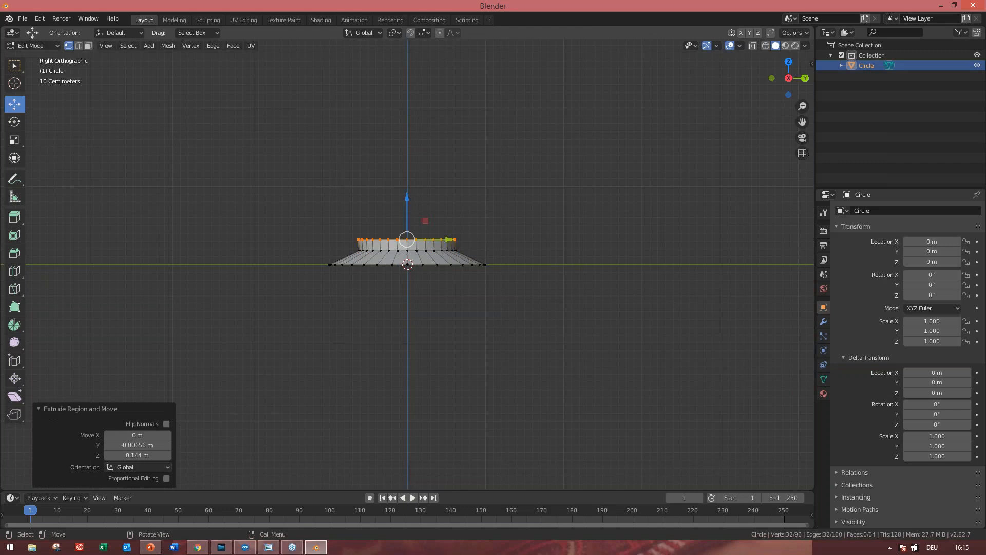
key(s)
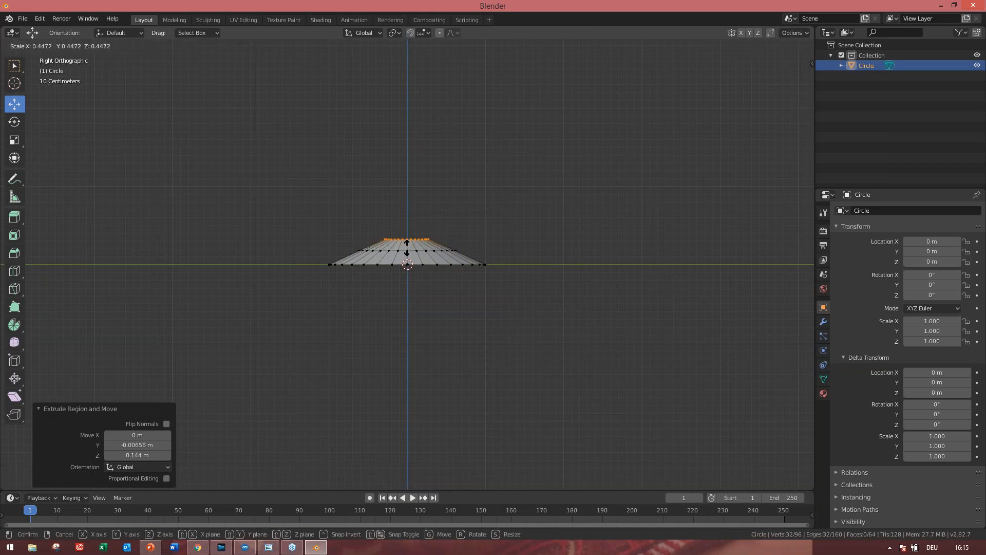
click(407, 247)
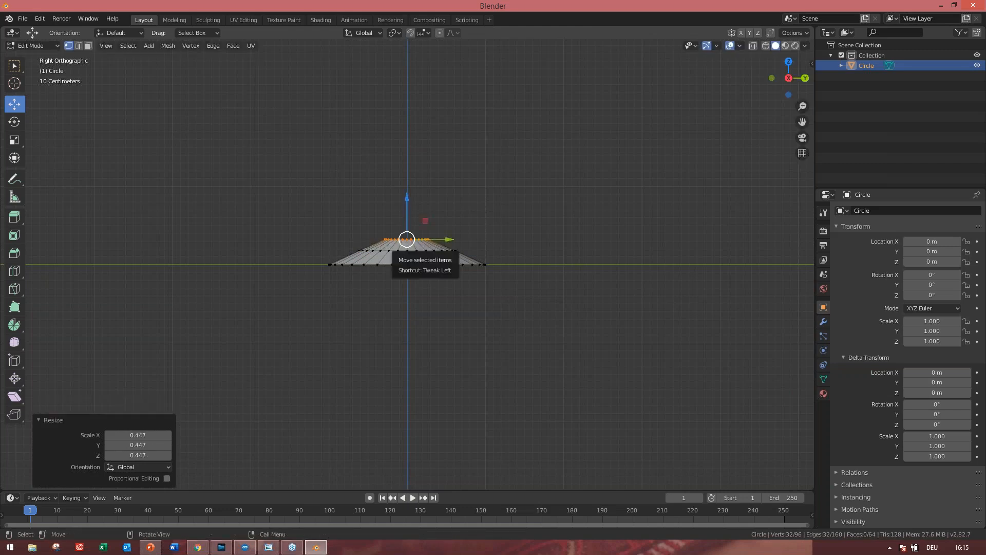
- Extrude the narrowed top ring 0.0656 m up in Z and scale it to 0.707 to finish the foot
key(e)
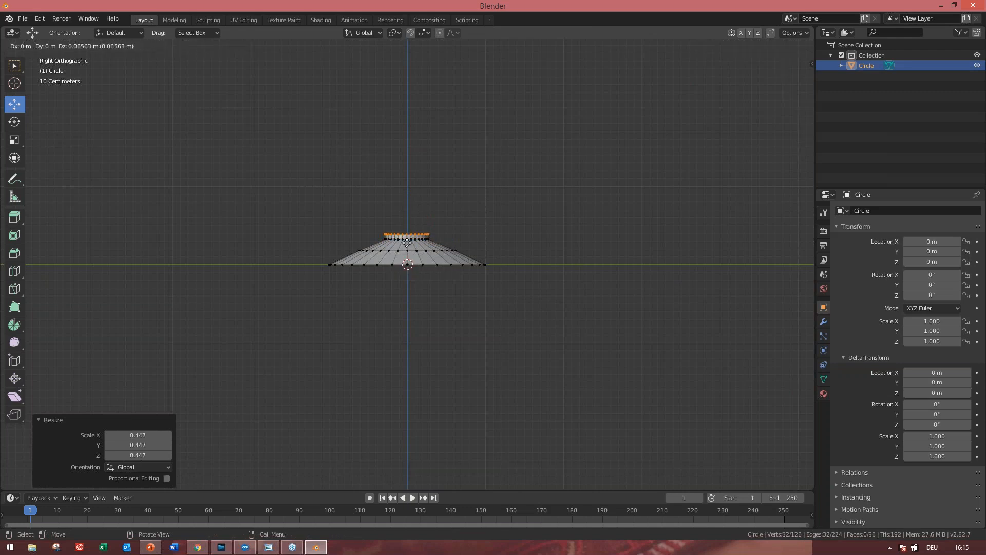
click(407, 242)
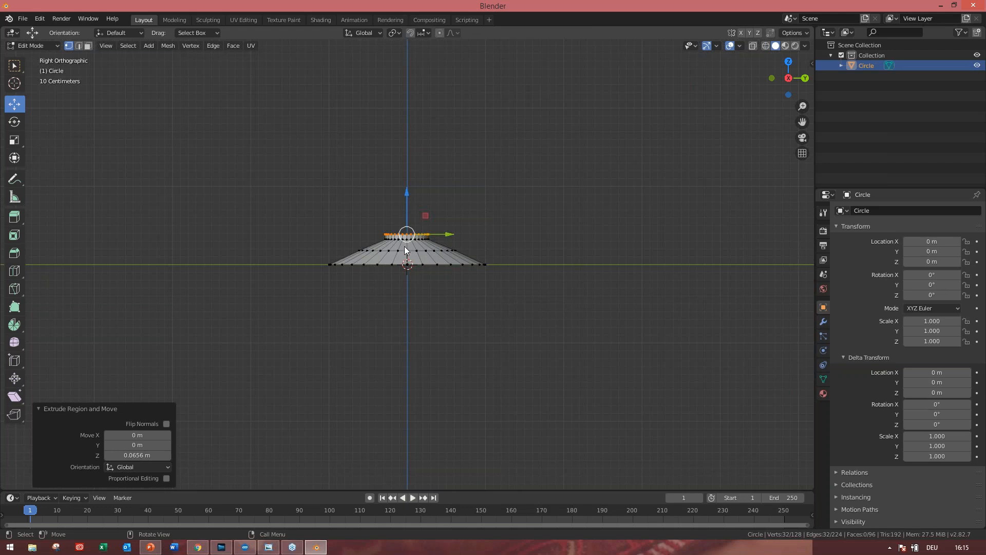
key(s)
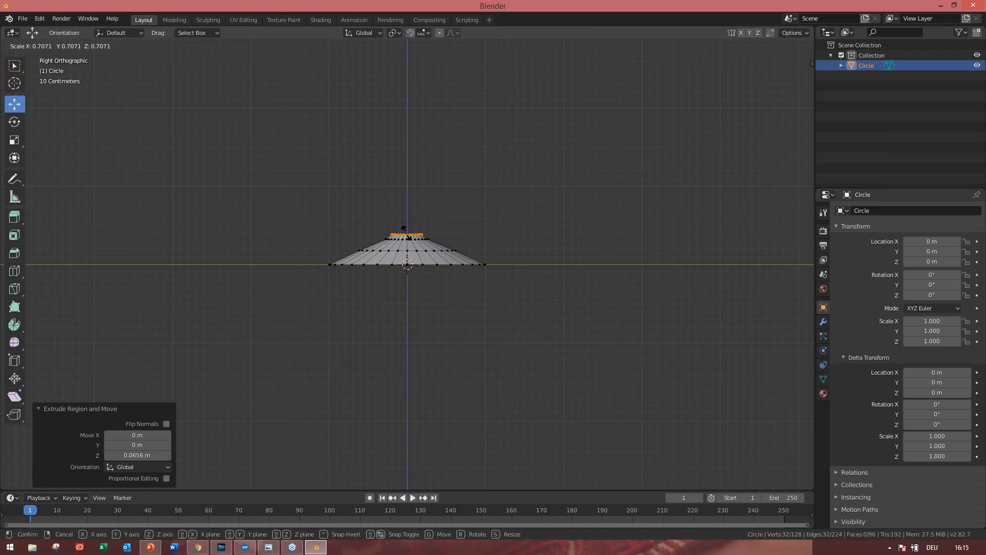
click(403, 228)
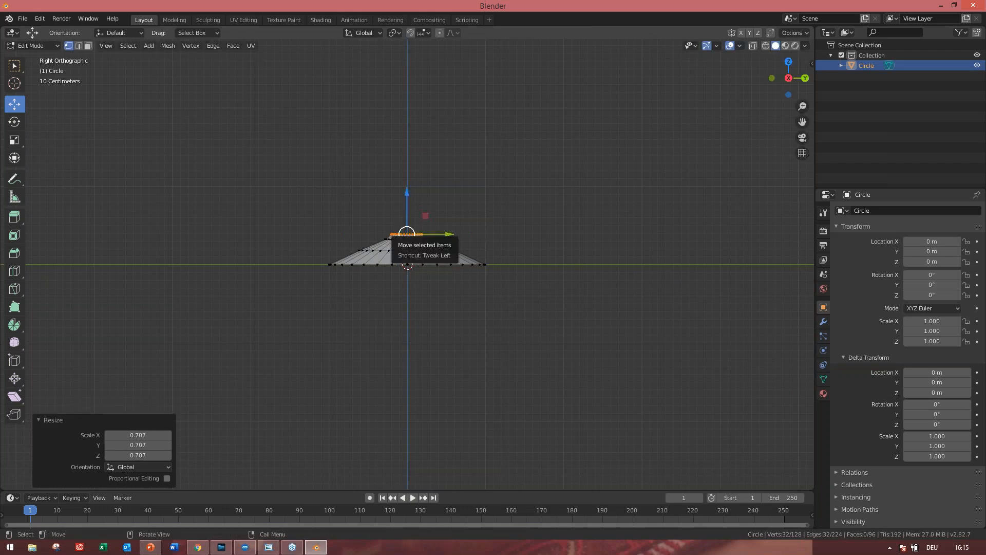
- Extrude a 1.72 m tall stem from the foot's top ring, and flare its end with a 0.0853 m extrusion scaled to 3.040
key(g)
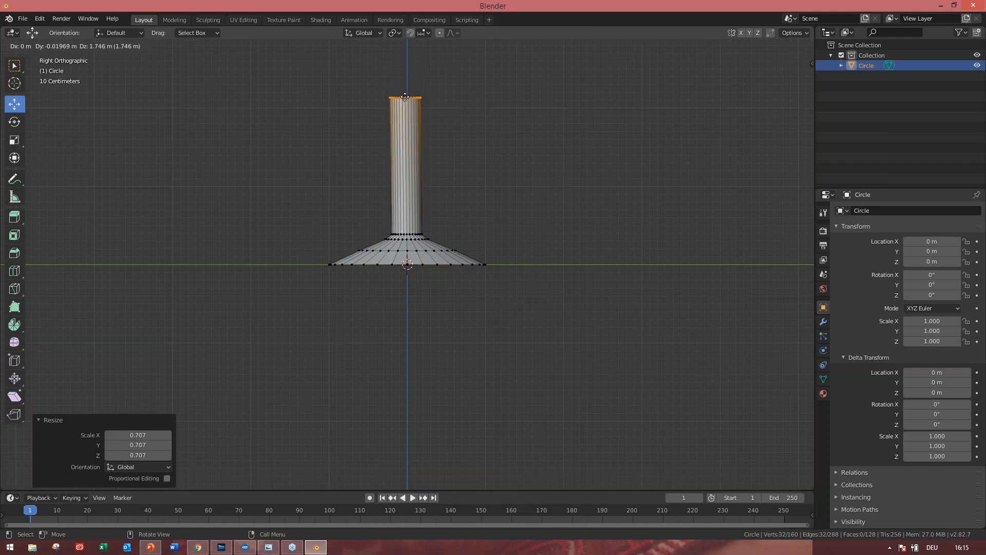
click(405, 100)
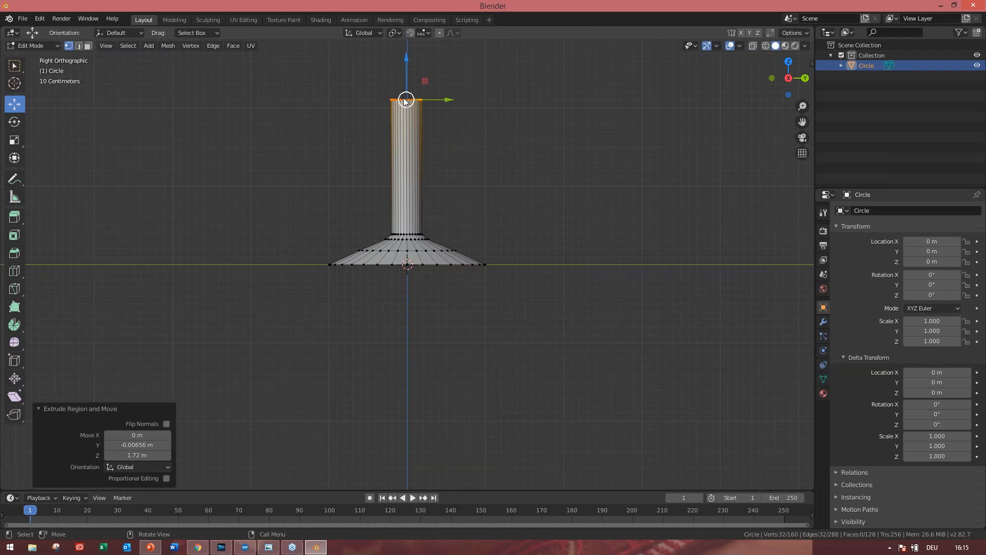
key(e)
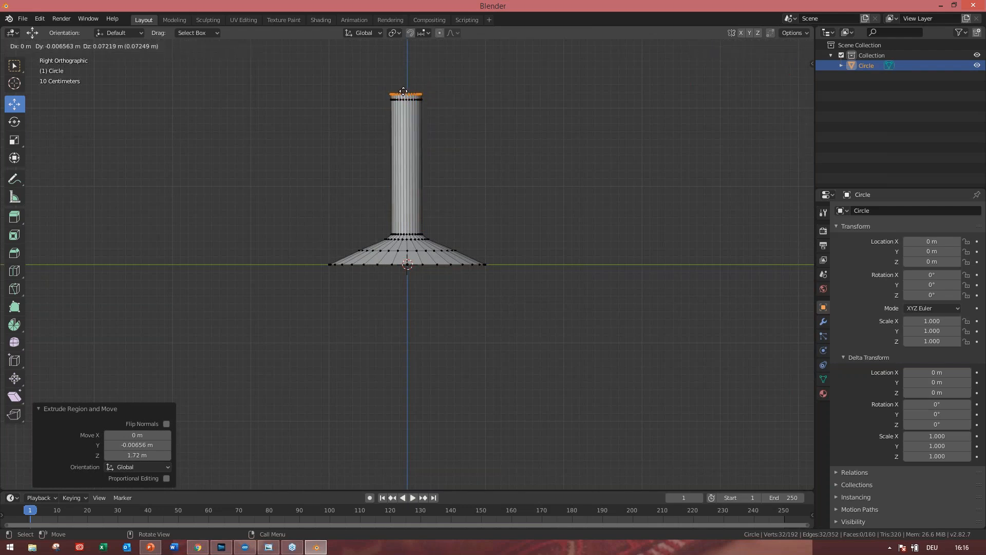
click(403, 91)
key(s)
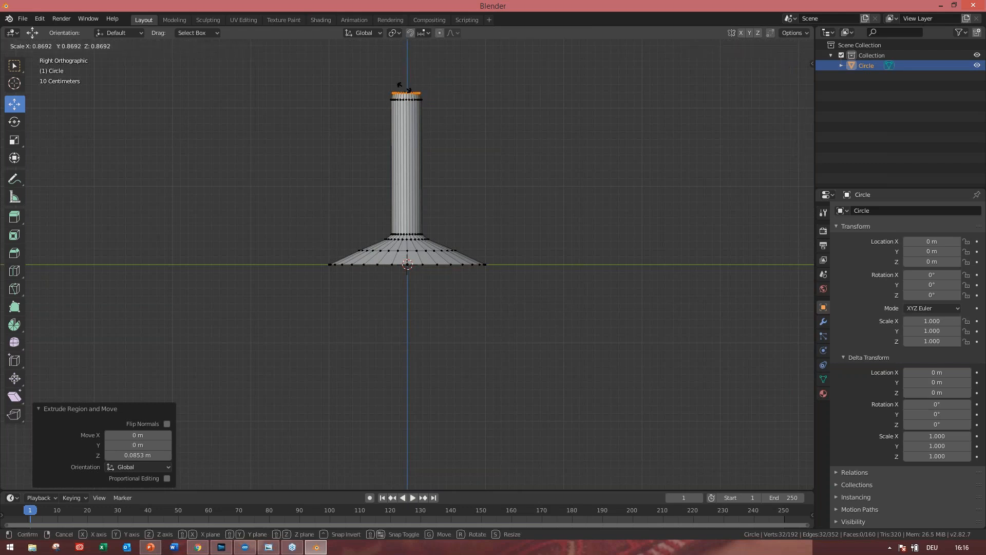
click(403, 81)
scroll(405, 83, down, 1)
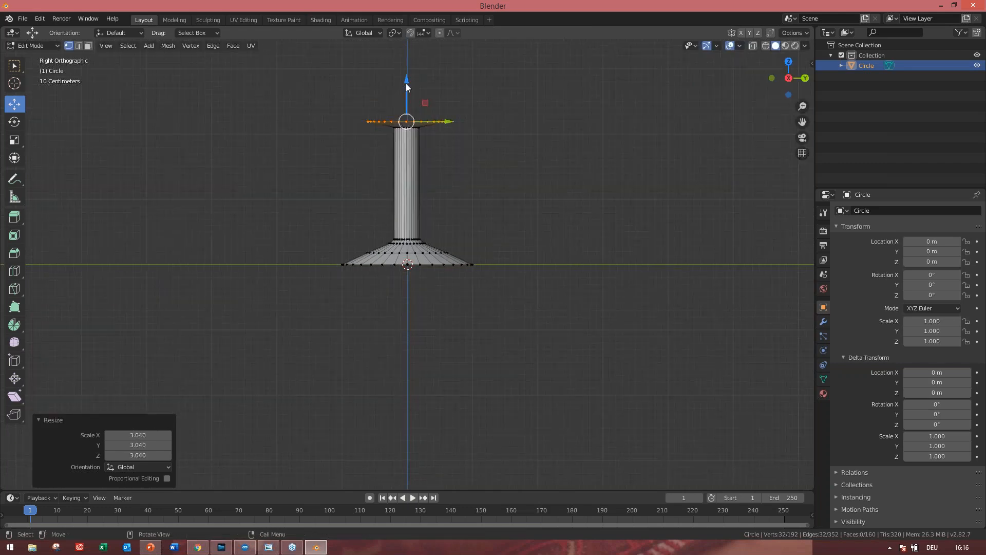
- Extrude the flared ring above the stem 0.158 m up in Z and scale it to 1.399
key(e)
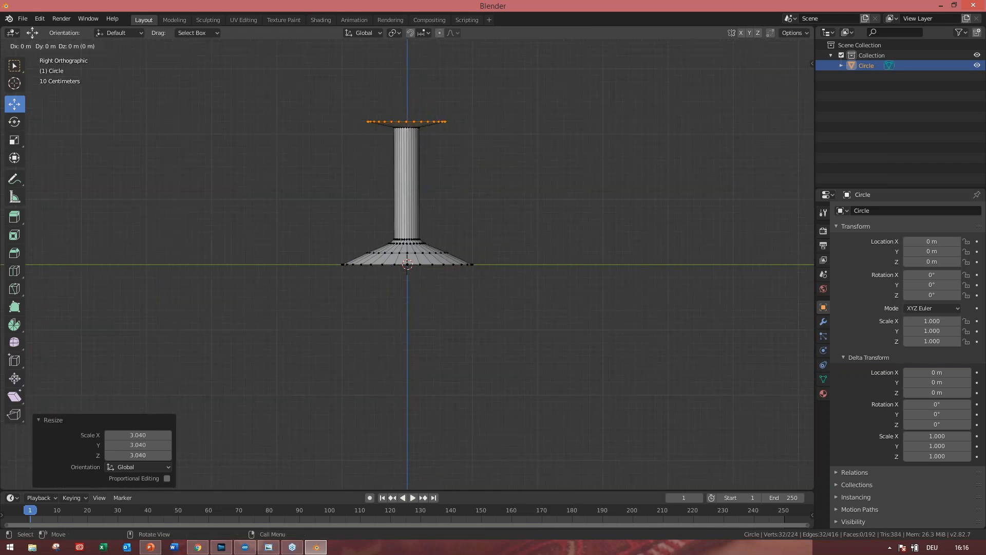
click(406, 73)
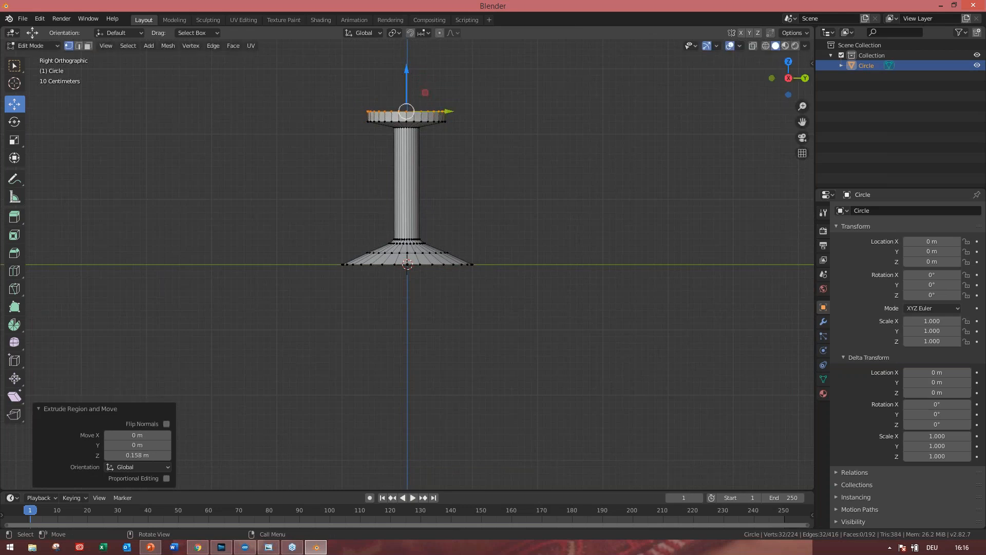
key(s)
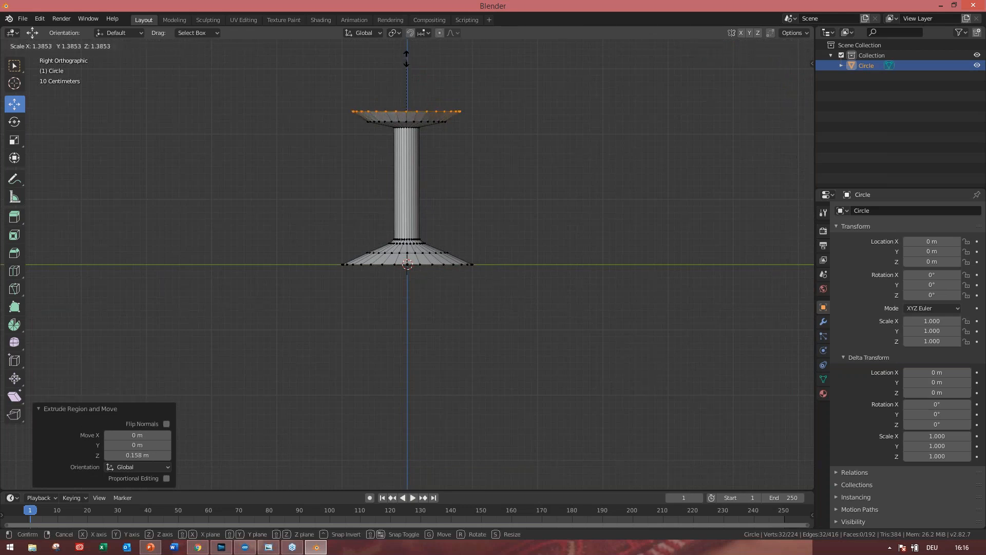
click(406, 59)
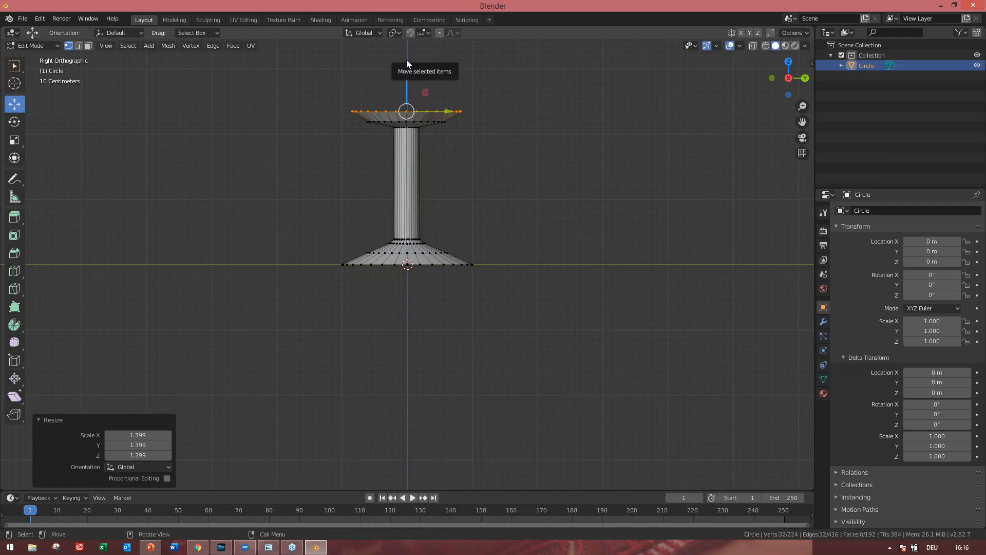
- Extrude the upper ring of the bowl 0.197 m up in Z and scale it to 1.090
key(e)
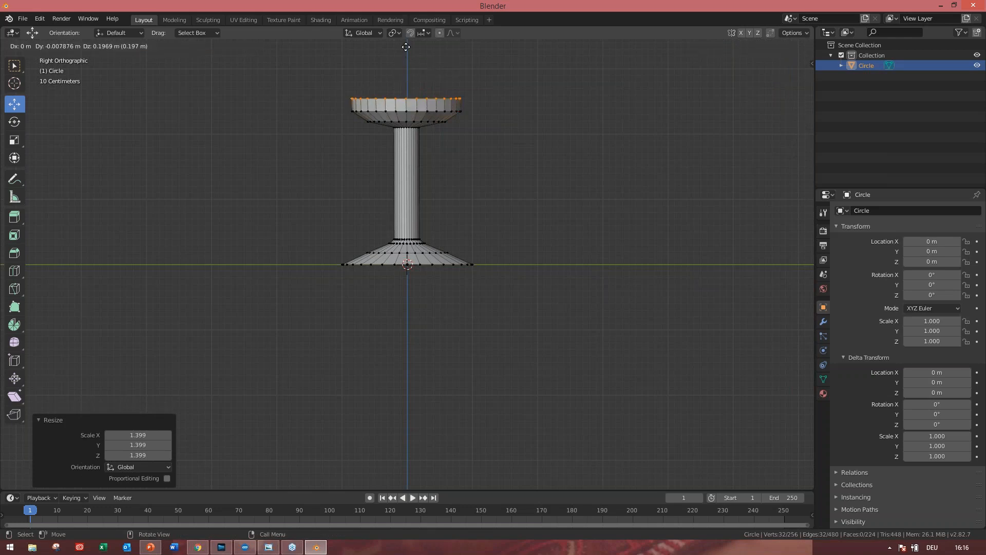
click(406, 46)
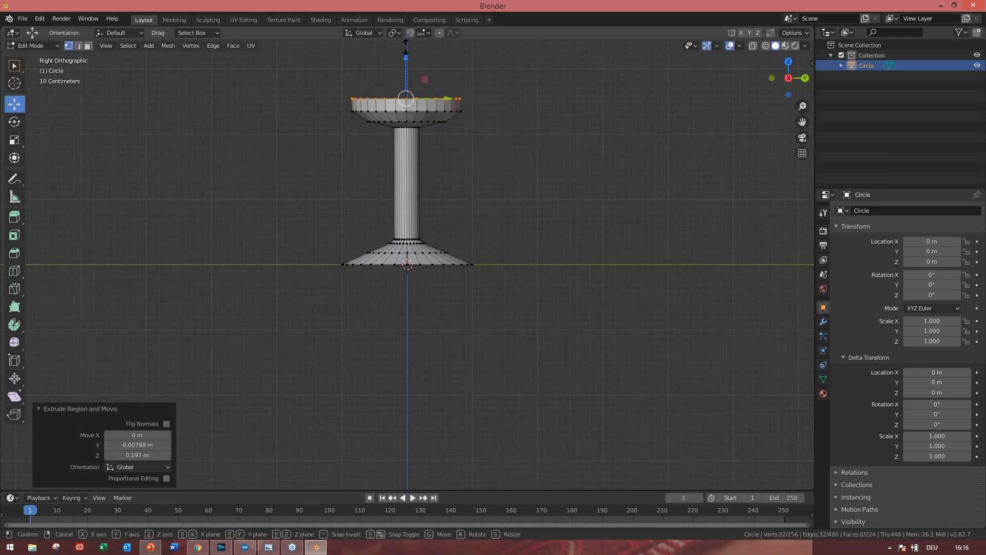
key(s)
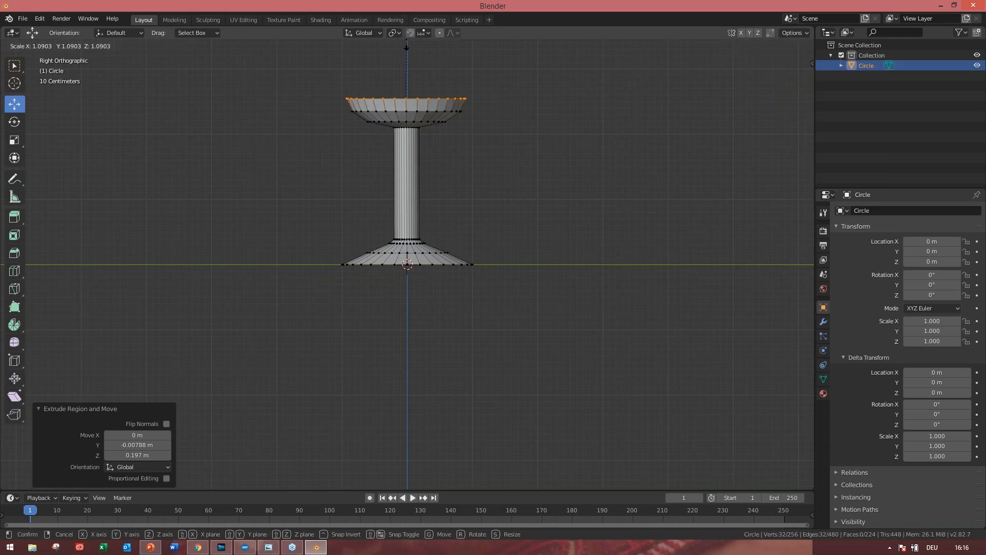
click(412, 53)
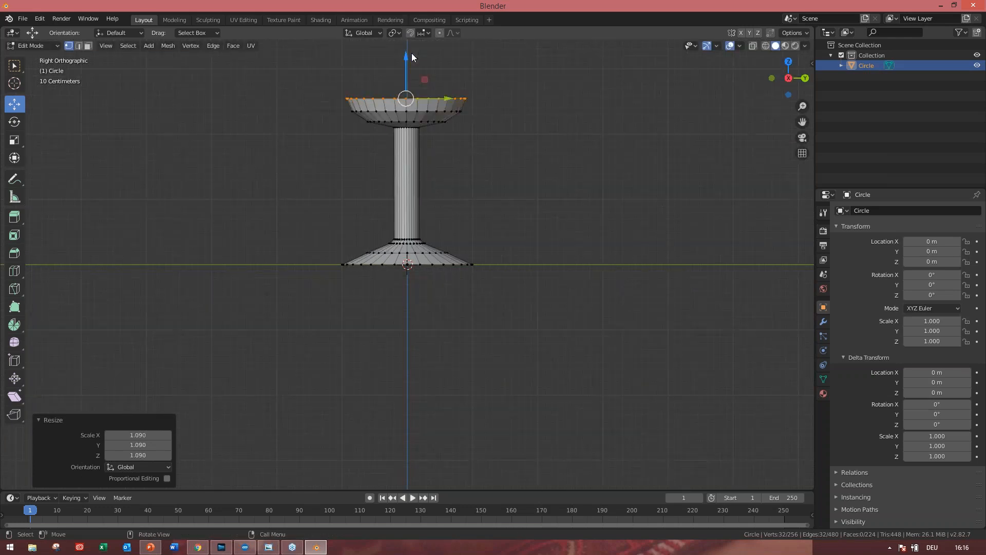
- Extrude the bowl's widened top ring 0.369 m up in Z and scale it to 0.933
scroll(412, 53, down, 1)
key(e)
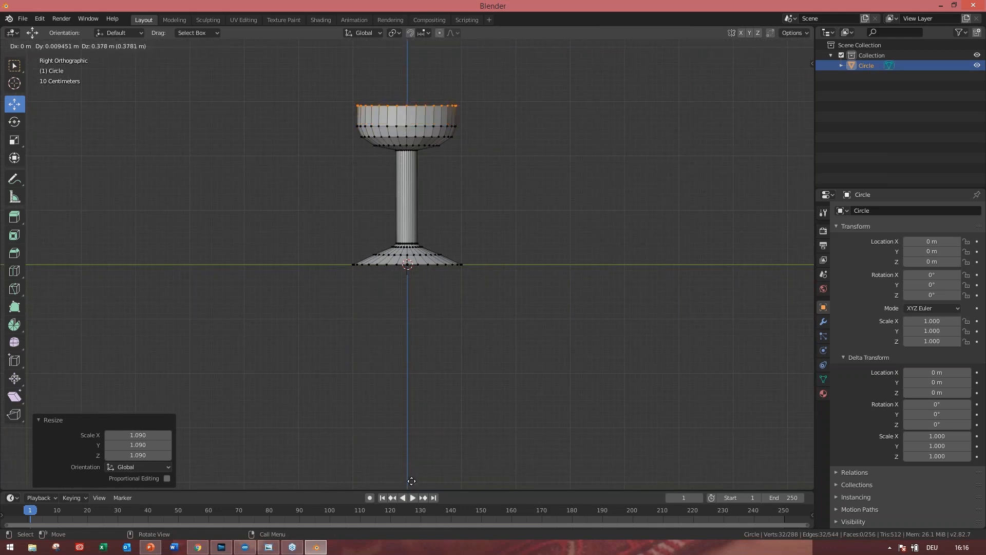
click(410, 480)
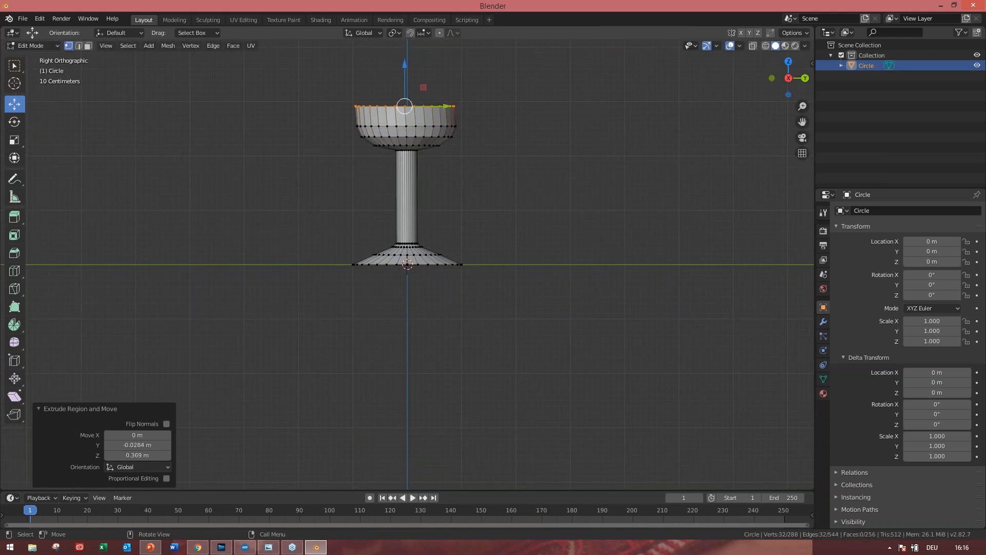
key(s)
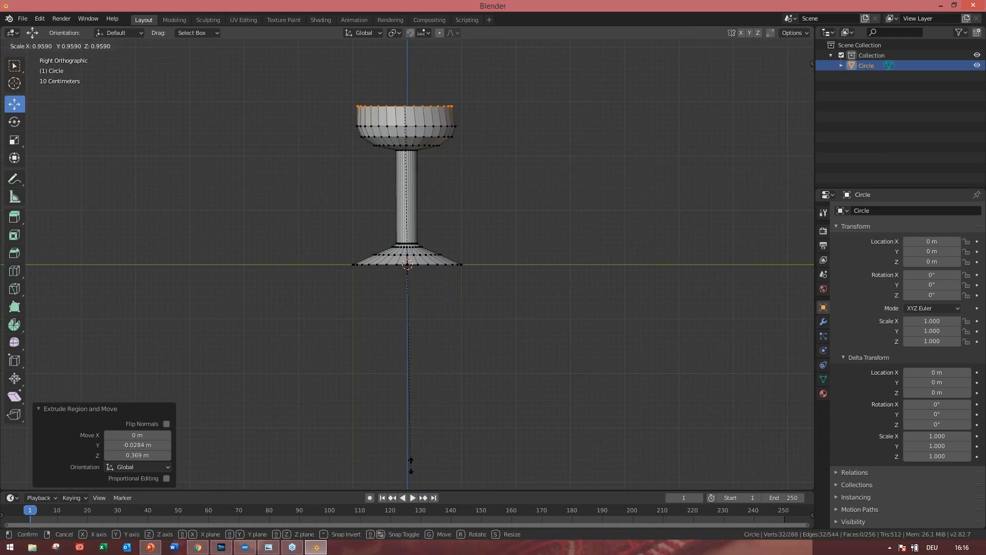
click(412, 456)
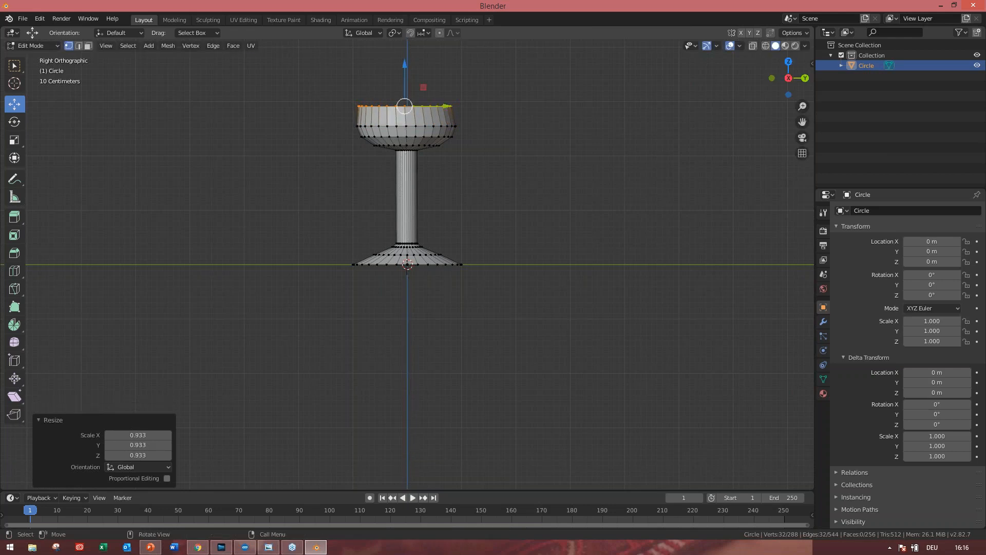
- Extrude the bowl's top ring another 0.312 m up in Z and scale it to 0.754 as the narrowed rim
key(e)
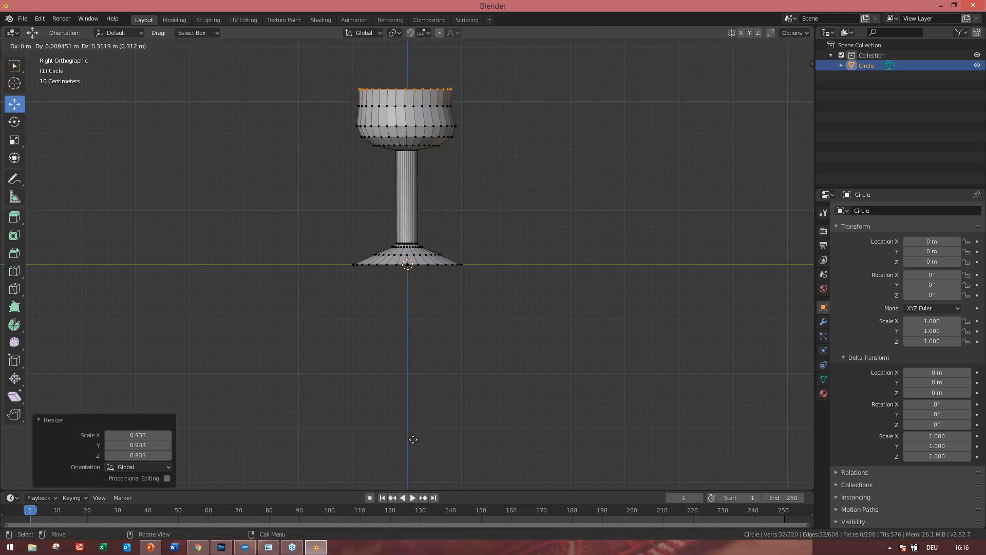
click(413, 439)
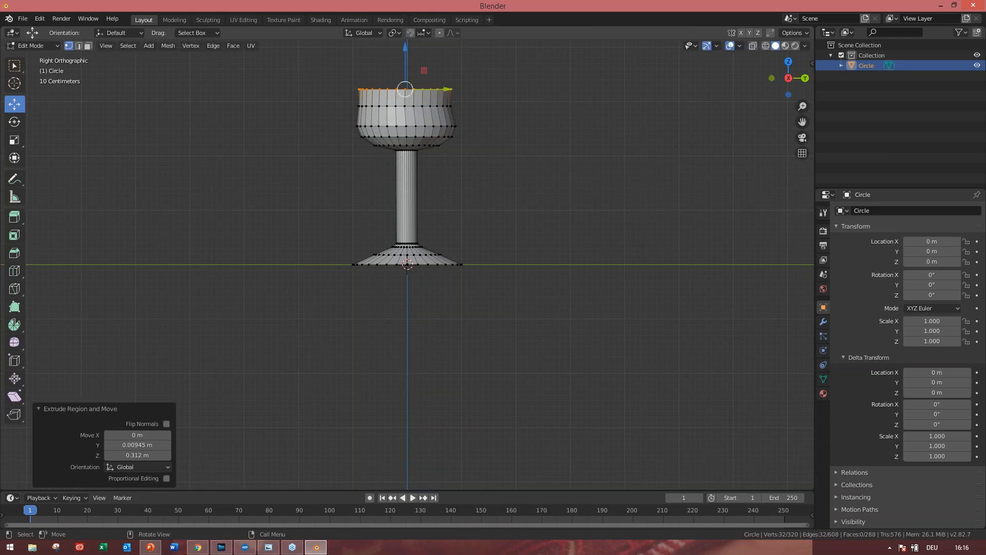
key(s)
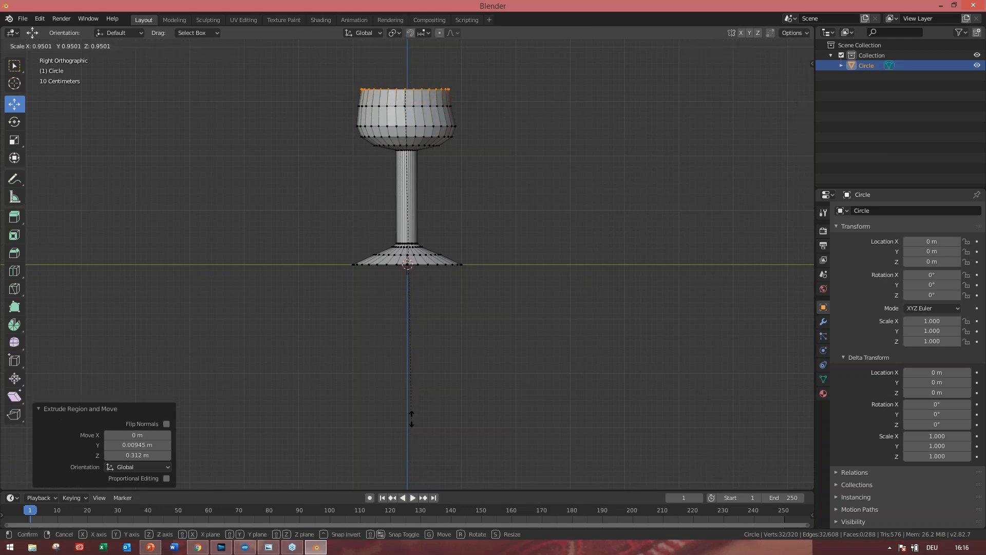
click(413, 361)
- Examine the goblet's bowl, stem and foot from several angles and distances
middle_drag(540, 244, 413, 199)
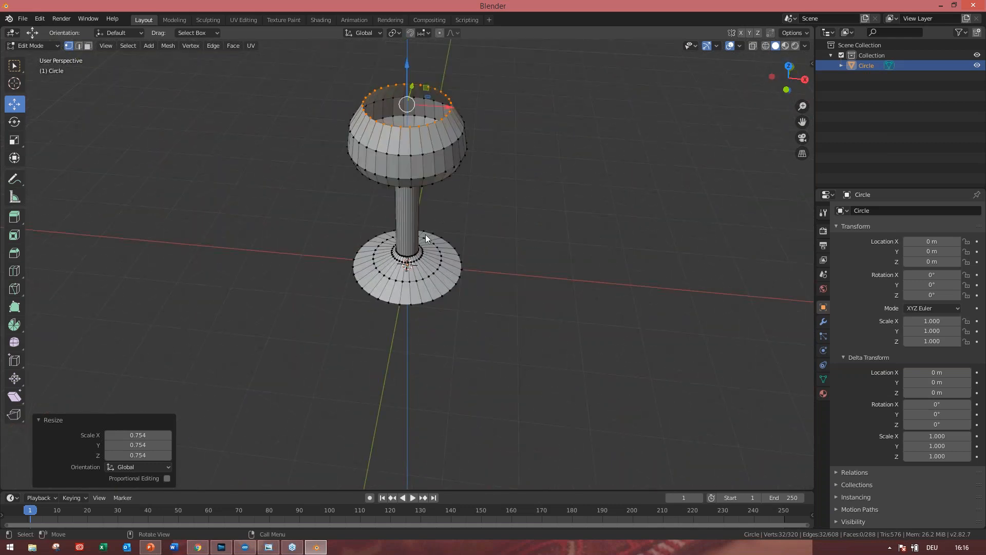
middle_drag(477, 336, 436, 239)
scroll(501, 194, up, 1)
middle_drag(501, 194, 366, 167)
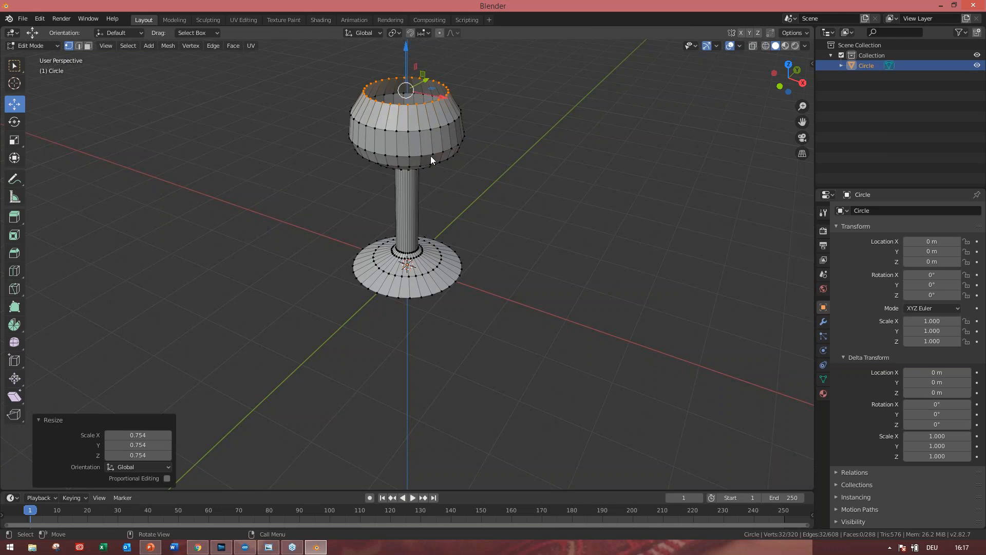
middle_drag(458, 200, 342, 187)
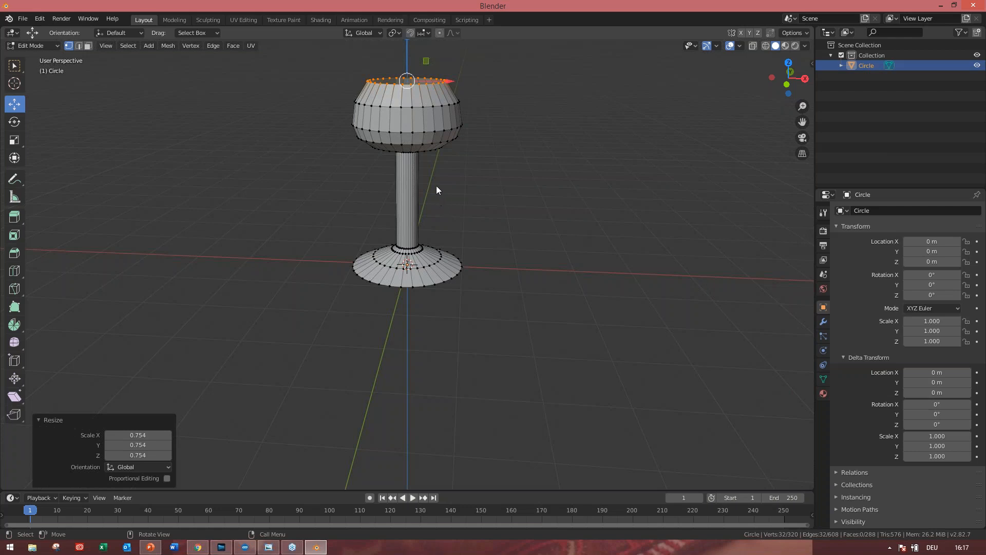
middle_drag(435, 187, 457, 248)
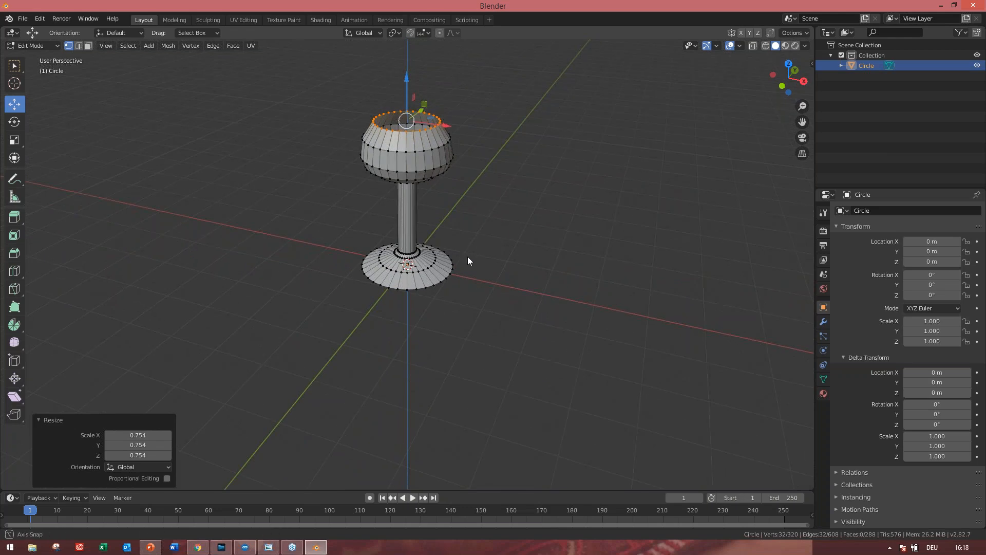
mouse_move(468, 257)
middle_down()
mouse_move(454, 257)
mouse_move(461, 260)
middle_up()
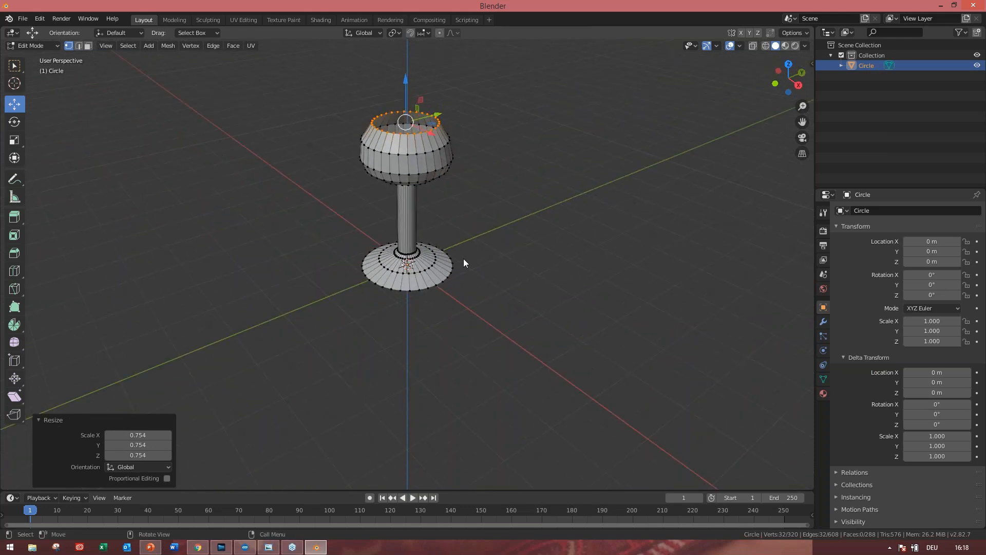
middle_drag(457, 263, 464, 262)
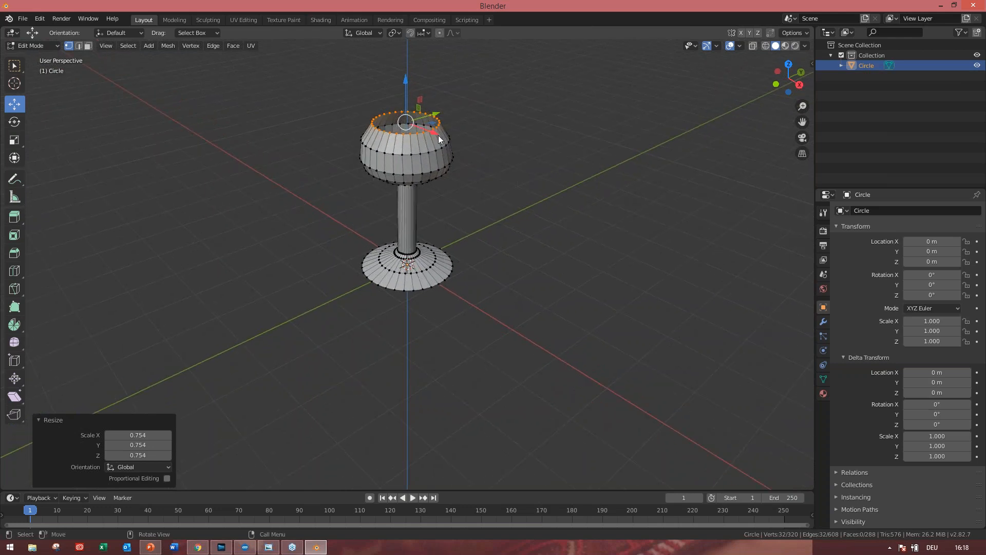
middle_drag(482, 226, 495, 231)
scroll(462, 248, up, 1)
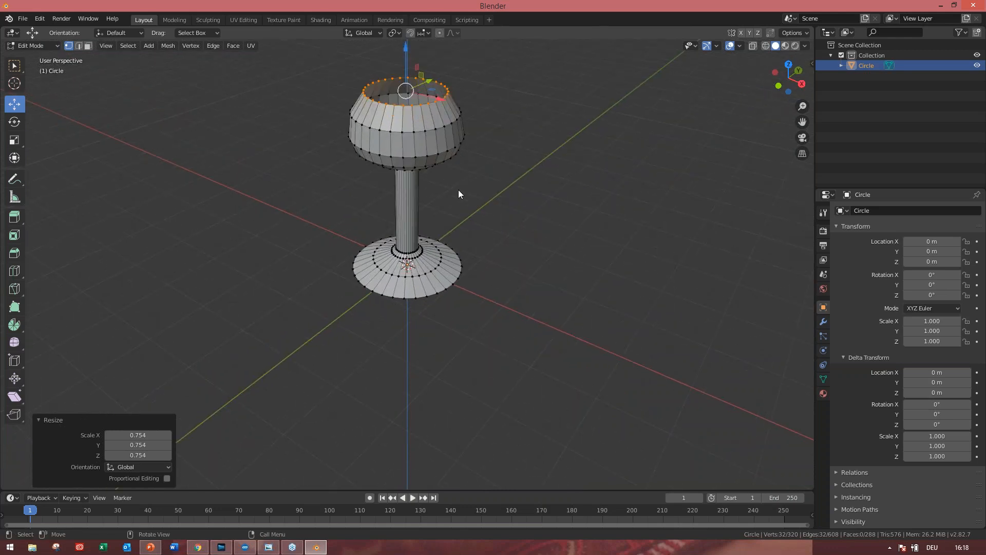
scroll(457, 194, down, 1)
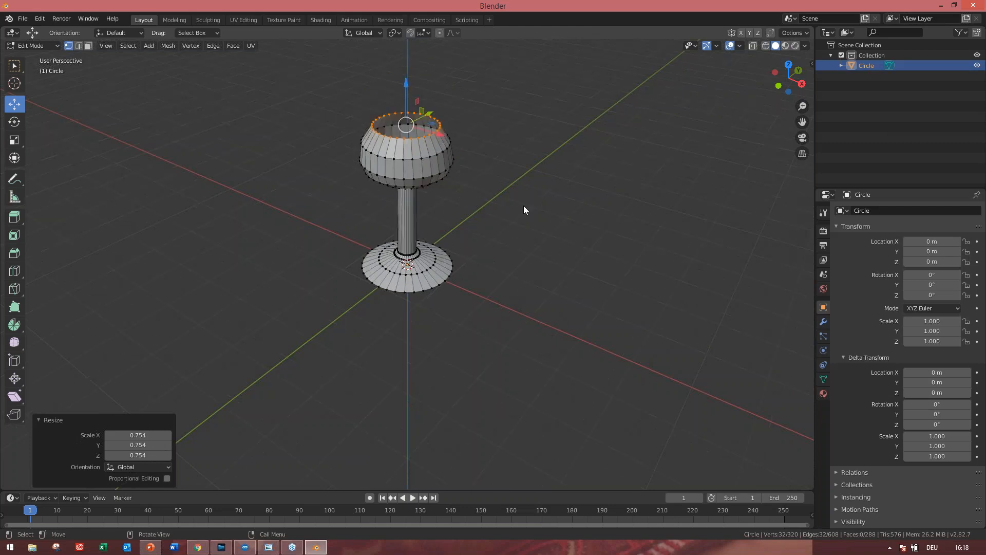
middle_drag(505, 273, 444, 224)
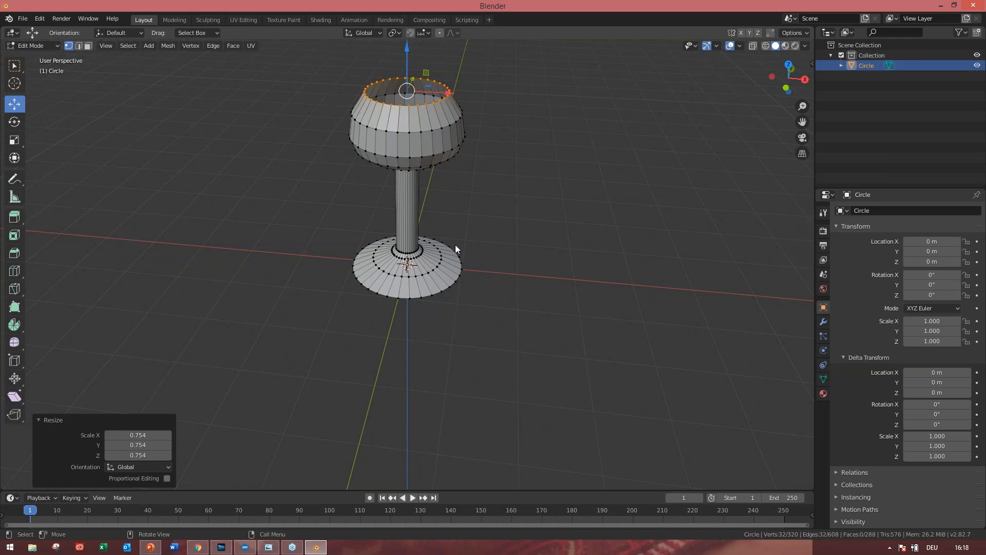
middle_drag(454, 281, 463, 276)
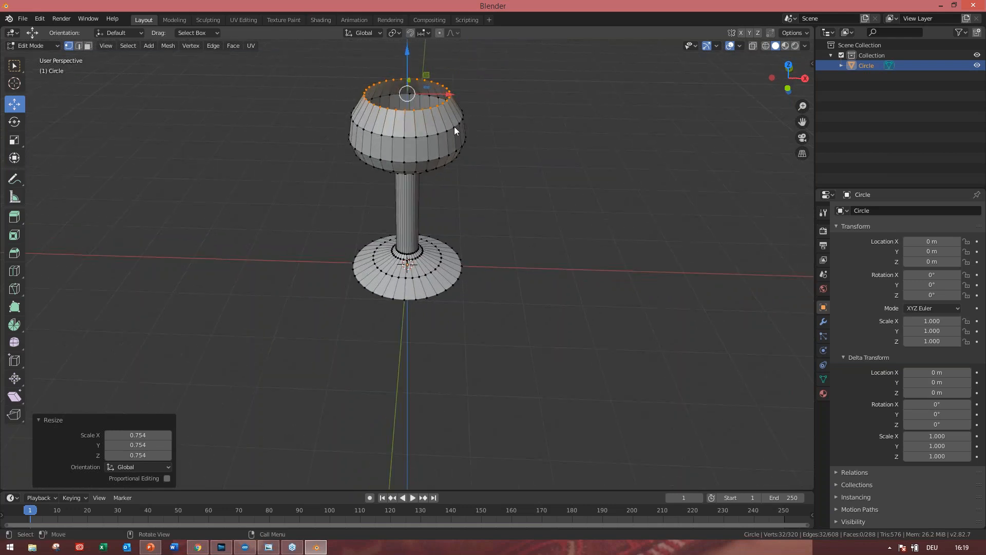
middle_drag(497, 199, 497, 183)
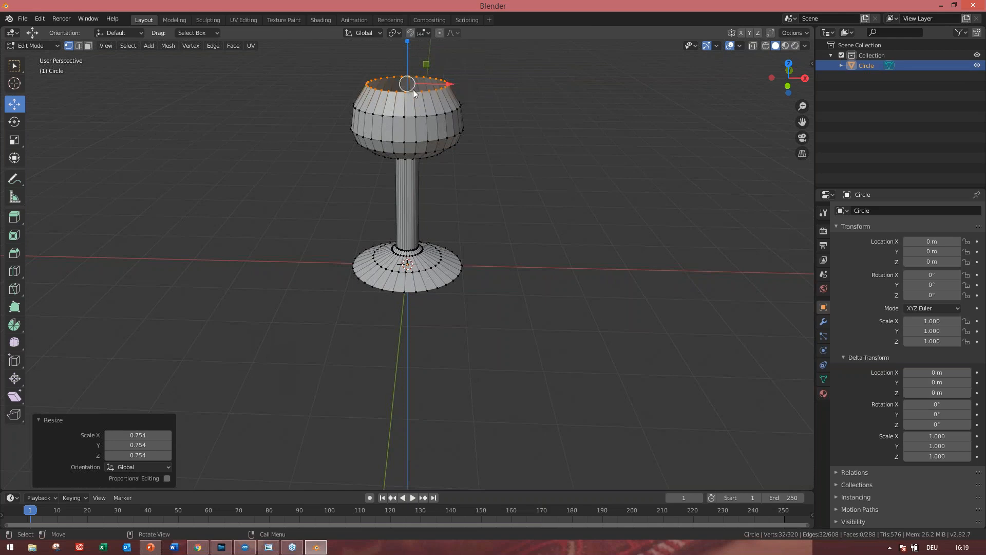
- Try extruding the goblet's top rim 0.554 m up in Z with Solid shading, and undo the extrusion
drag(413, 88, 413, 58)
key(z)
key(z)
key(z)
key(z)
key(z)
key(z)
key(z)
key(z)
key(z)
key(z)
key(z)
key(z)
key(z)
key(z)
key(z)
key(z)
key(z)
key(z)
key(z)
key(z)
key(z)
key(z)
key(z)
key(z)
key(z)
key(z)
key(z)
key(z)
key(z)
click(412, 48)
key(z)
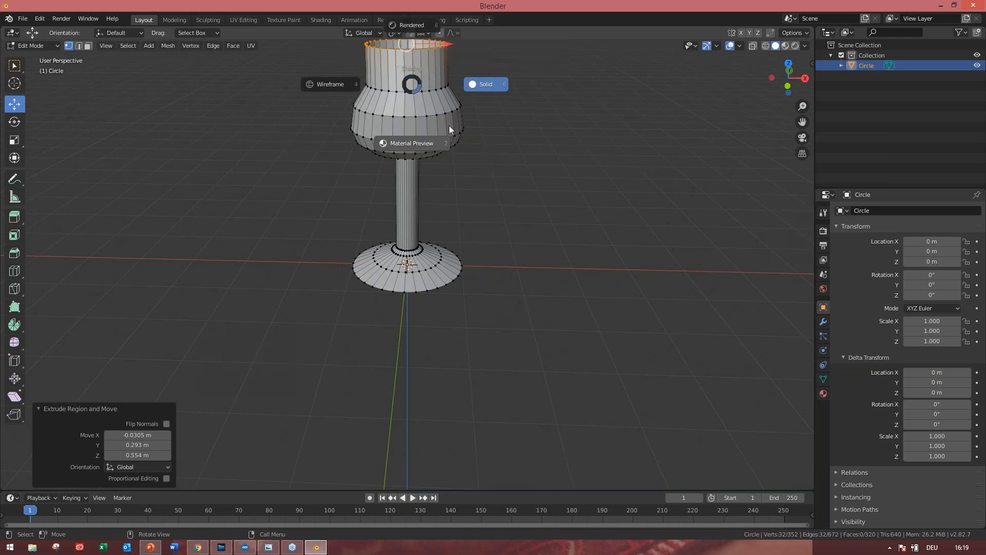
click(483, 86)
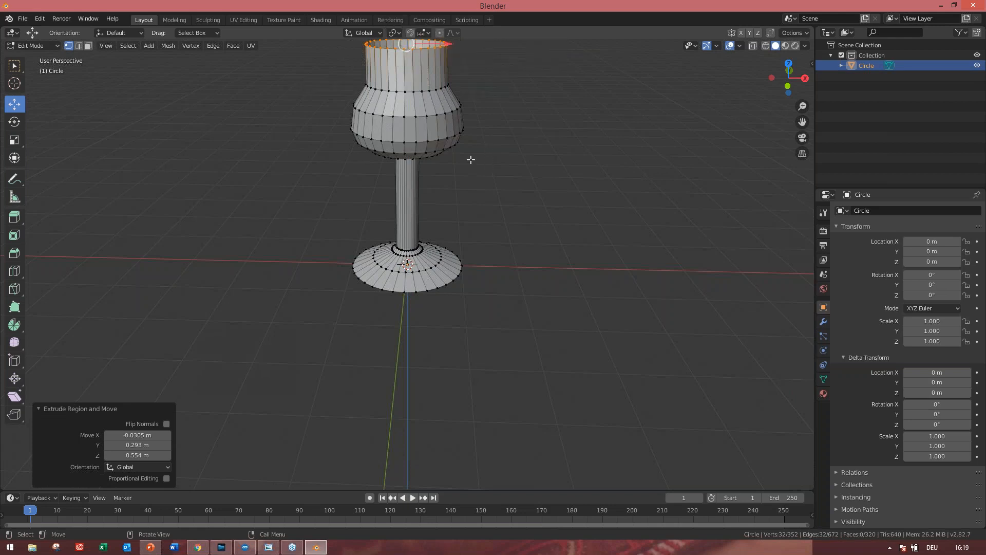
mouse_move(465, 158)
middle_down()
mouse_move(465, 246)
mouse_move(464, 152)
middle_up()
scroll(464, 152, up, 1)
scroll(420, 335, down, 3)
mouse_move(420, 334)
middle_down()
mouse_move(423, 317)
mouse_move(423, 342)
middle_up()
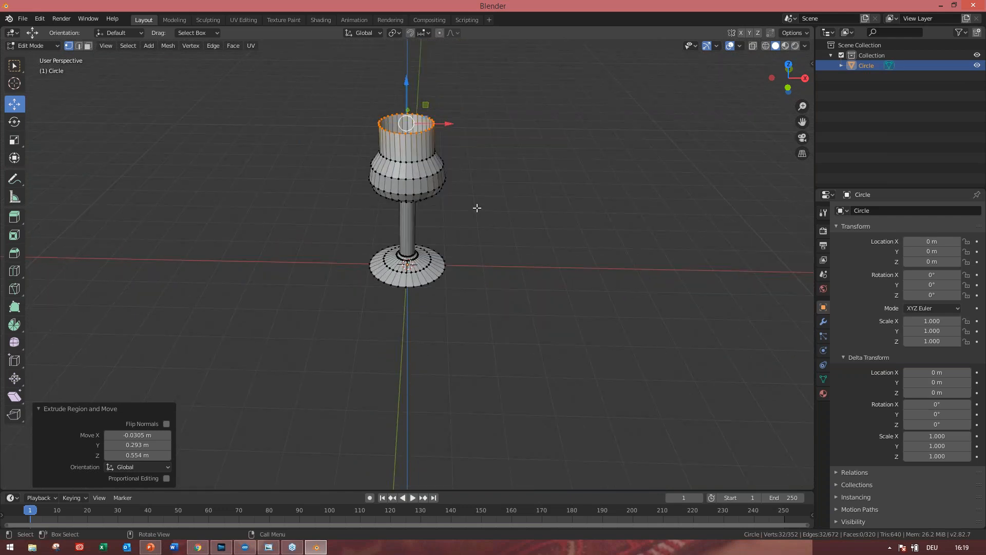
key(ctrl)
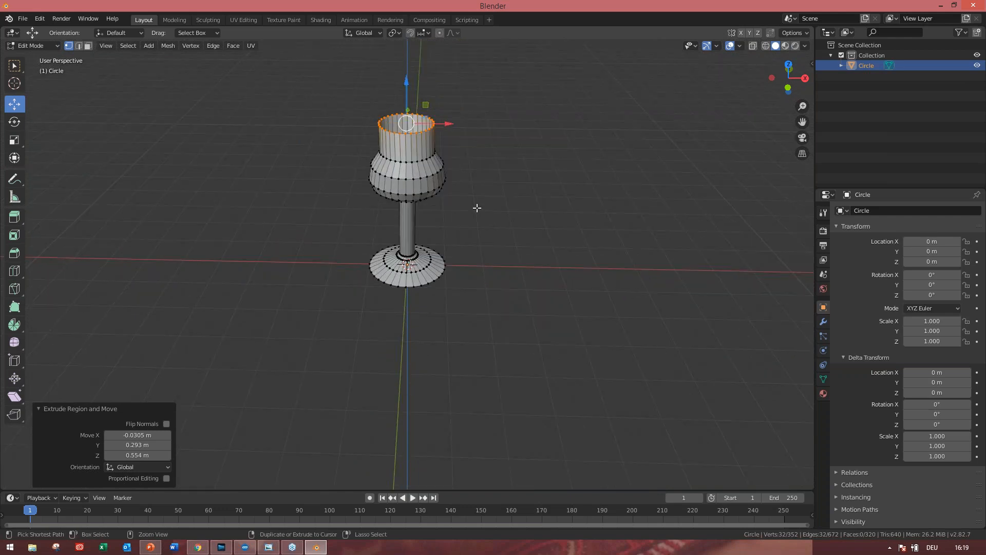
key(ctrl+z)
- Switch to face selection mode and select a single face on the upper band of the bowl with the Select tool
middle_drag(455, 271, 334, 261)
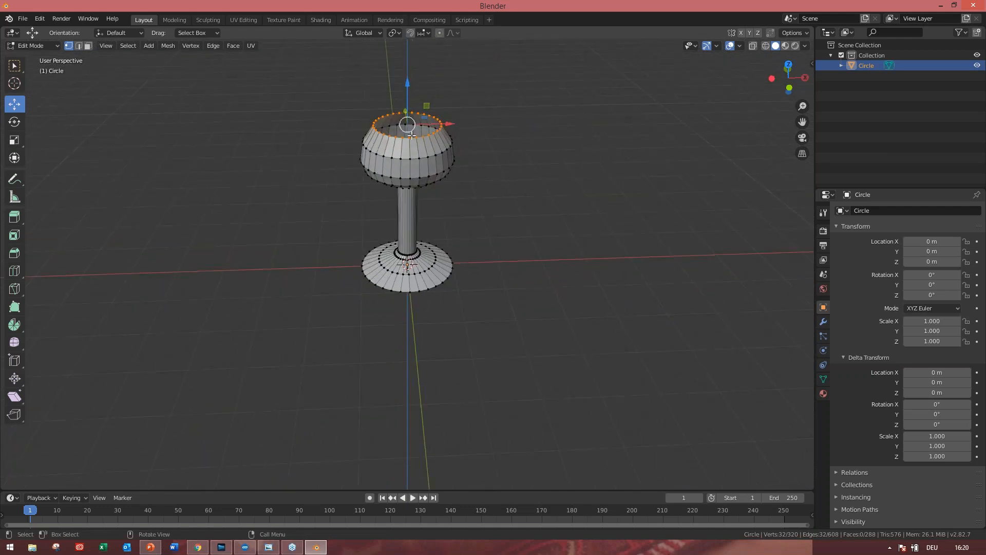
click(88, 46)
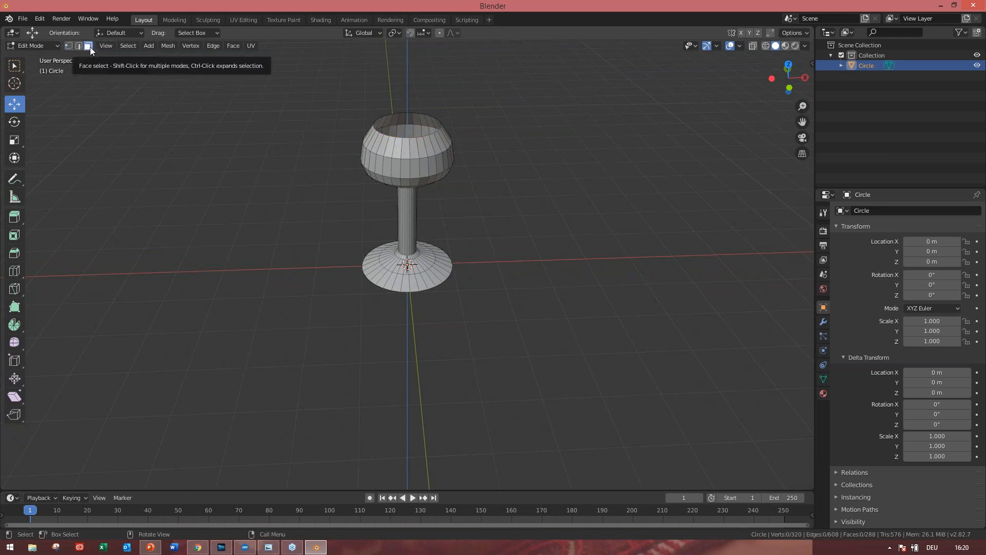
click(421, 147)
key(w)
click(433, 148)
- Select all of the goblet's faces and triangulate them with the Beauty quad and polygon methods
middle_drag(453, 197, 417, 196)
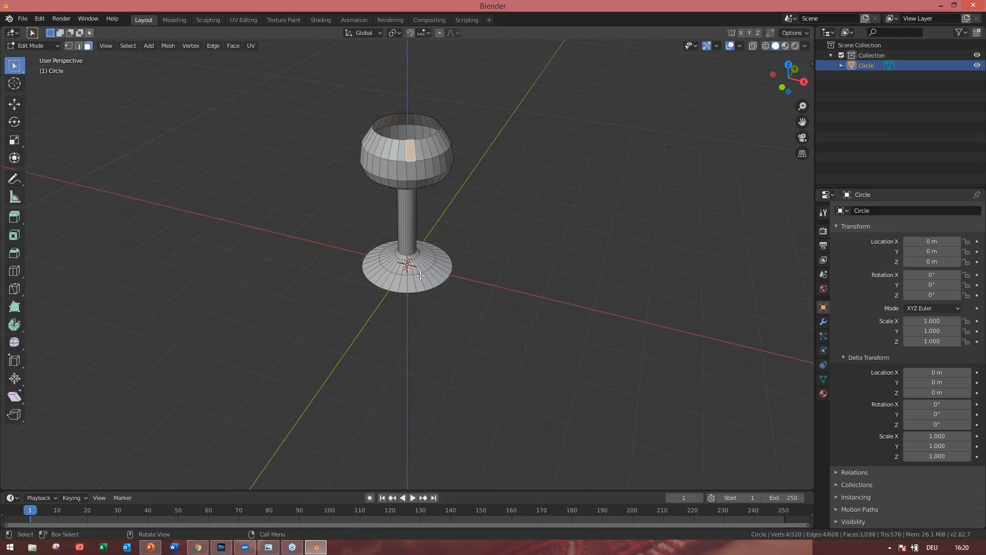
middle_drag(421, 283, 490, 275)
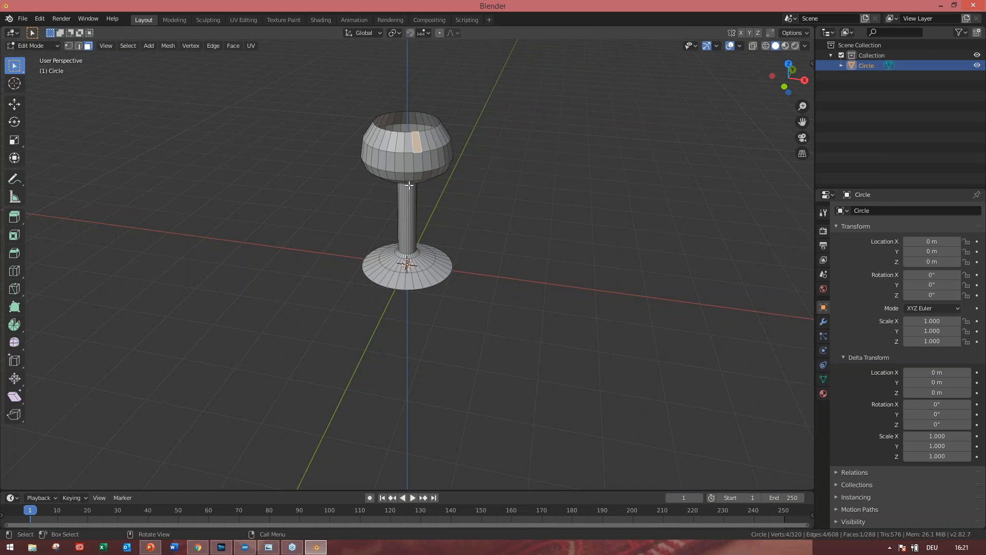
key(a)
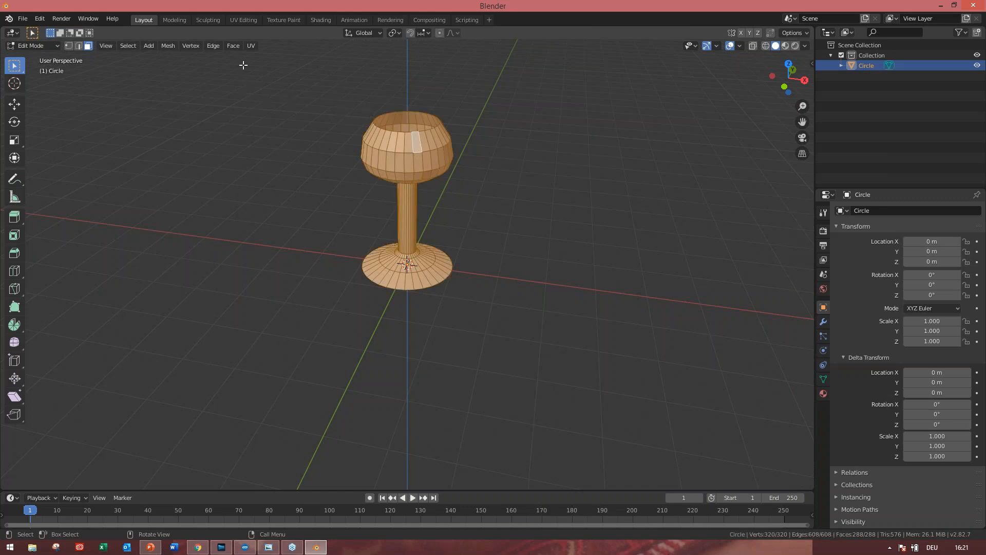
click(235, 48)
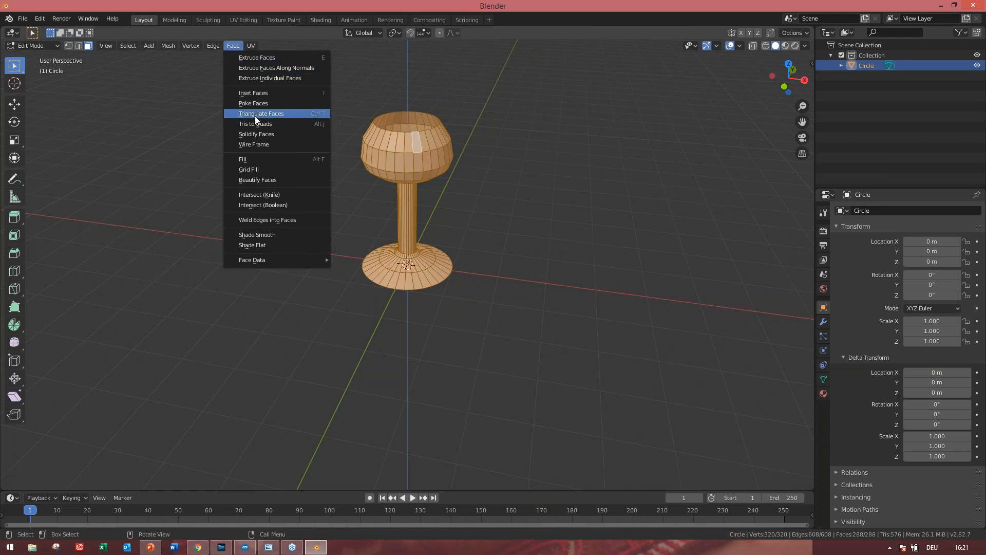
click(314, 116)
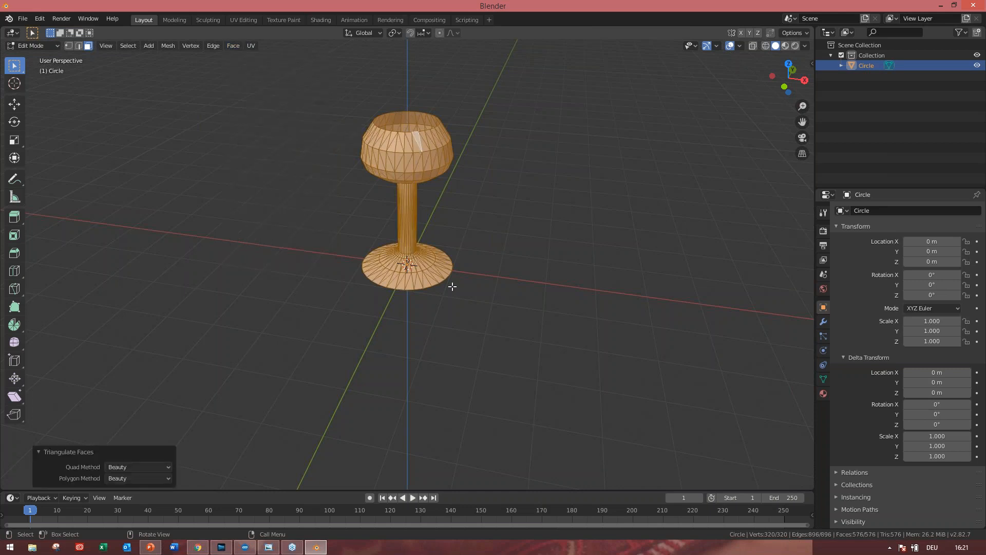
- Inspect the triangulated goblet up close and switch to vertex selection mode
middle_drag(455, 285, 475, 355)
scroll(481, 358, up, 2)
middle_drag(273, 282, 271, 291)
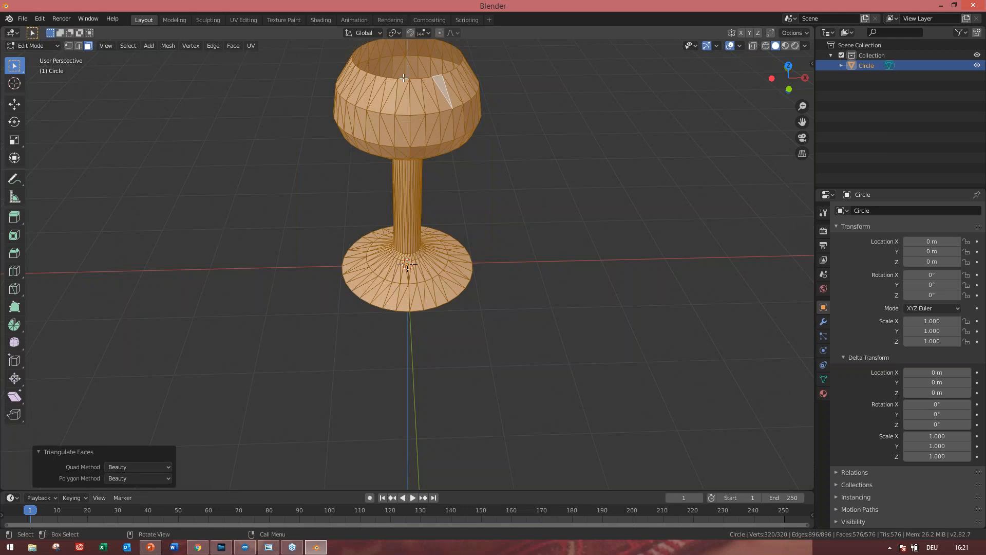
click(235, 46)
click(68, 46)
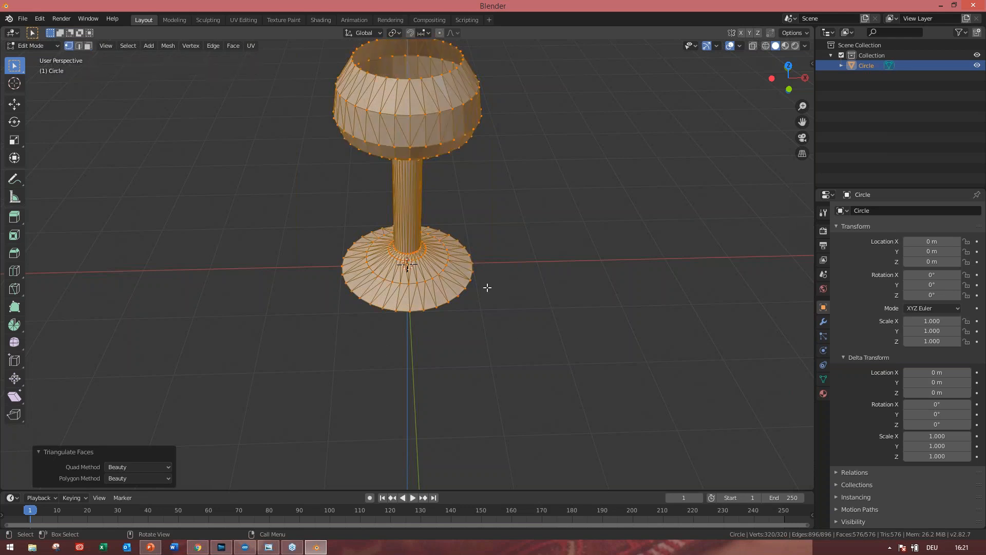
- Return to face selection mode and undo the triangulation of the goblet's faces
middle_drag(479, 296, 506, 298)
scroll(482, 329, down, 1)
middle_drag(478, 334, 490, 336)
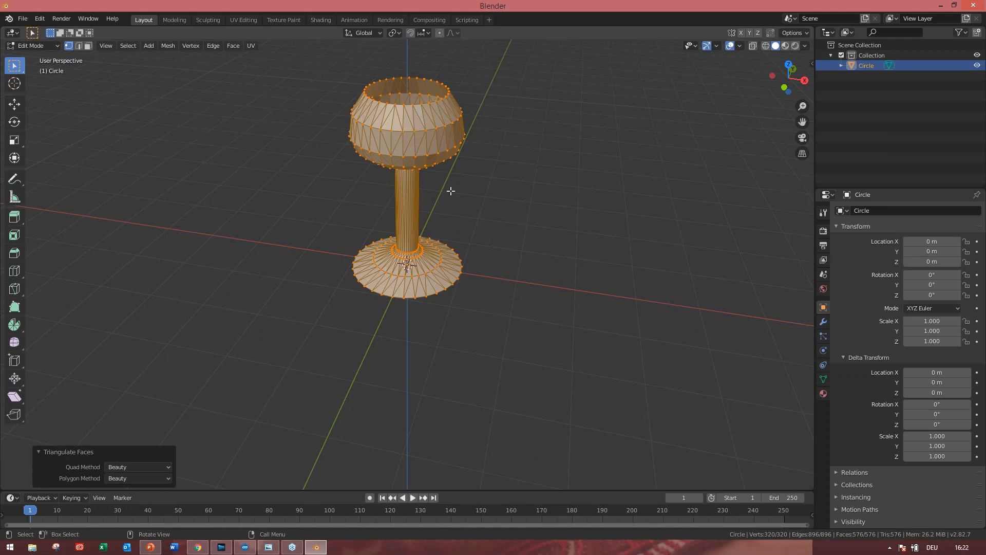
key(ctrl)
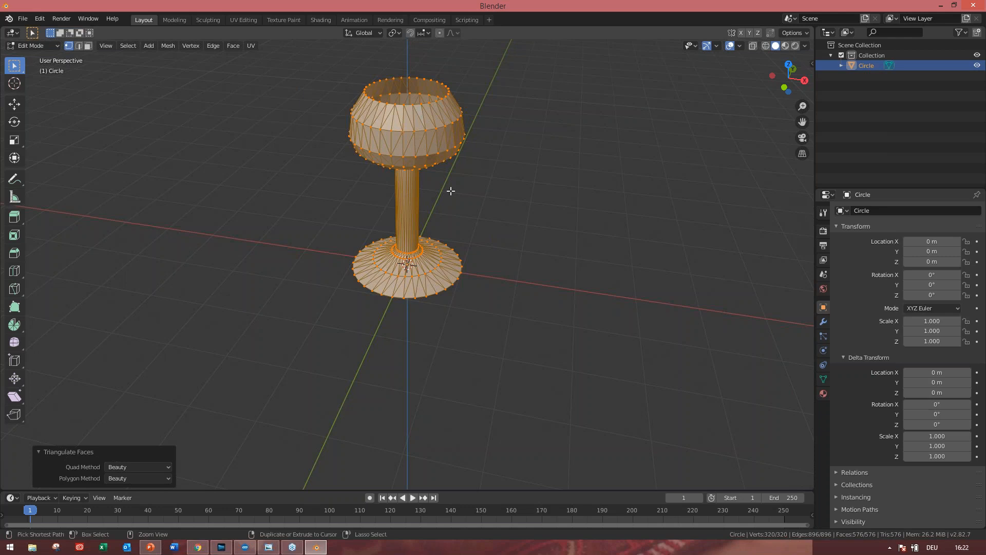
key(3)
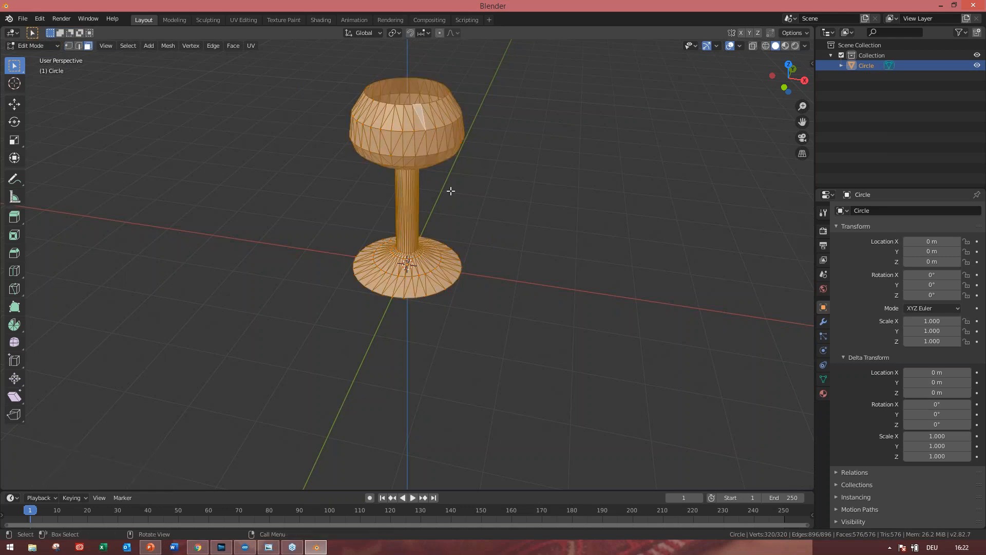
key(ctrl+z)
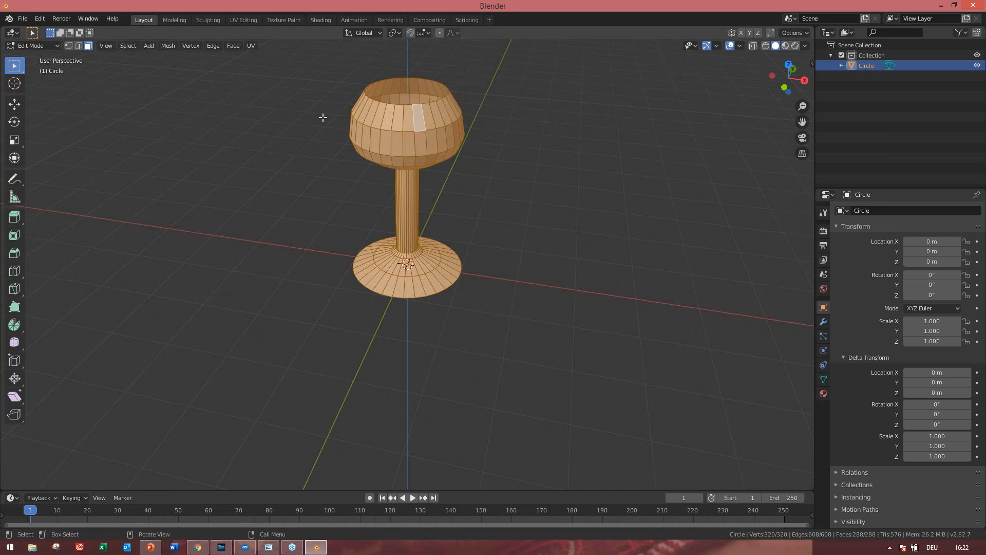
- Poke all of the goblet's faces with a 0 m offset and the Weighted Median poke center
click(255, 46)
click(239, 47)
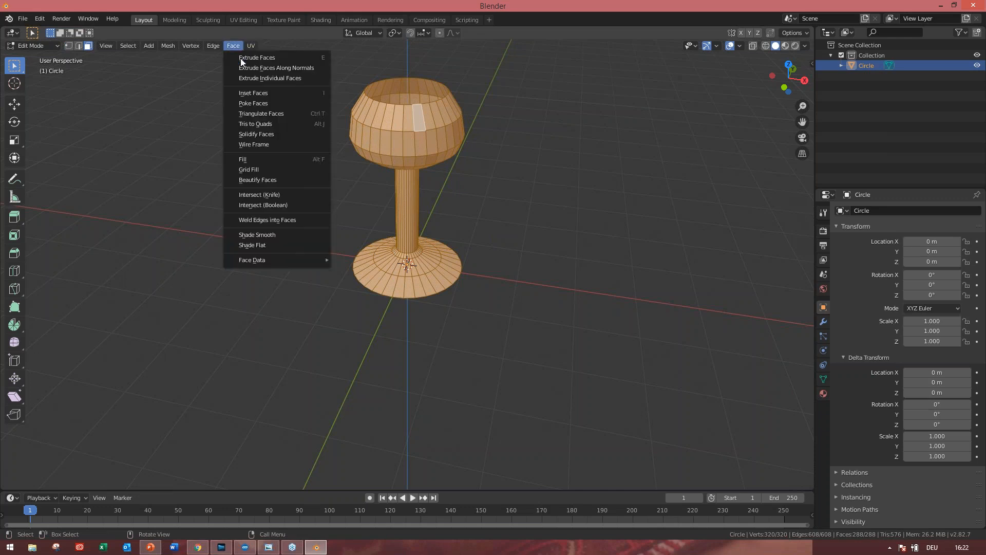
click(251, 99)
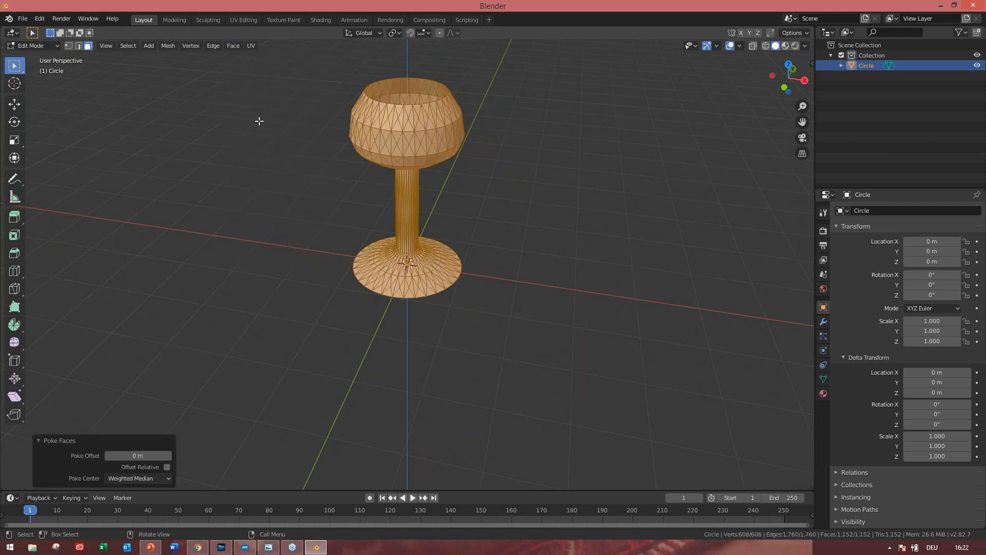
middle_drag(500, 271, 472, 295)
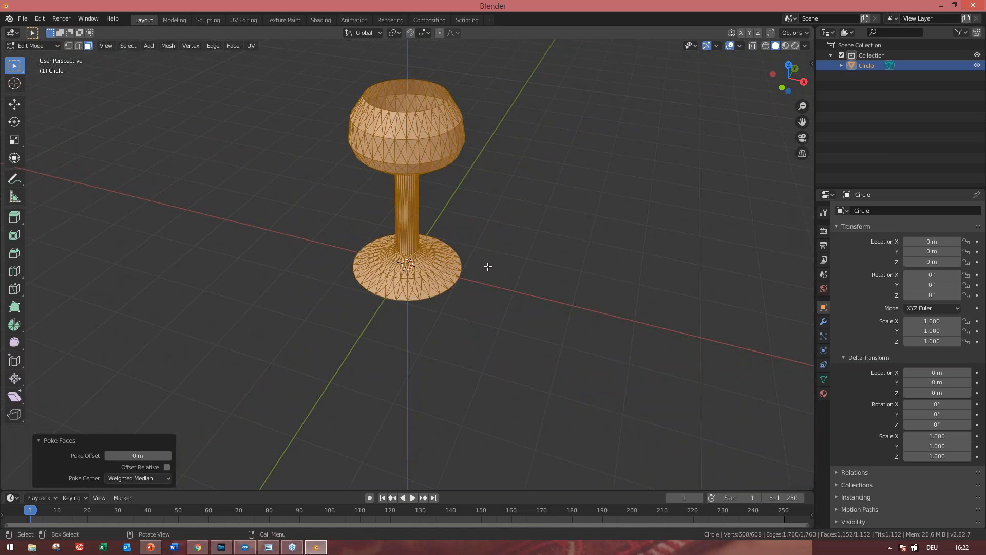
middle_drag(488, 267, 437, 160)
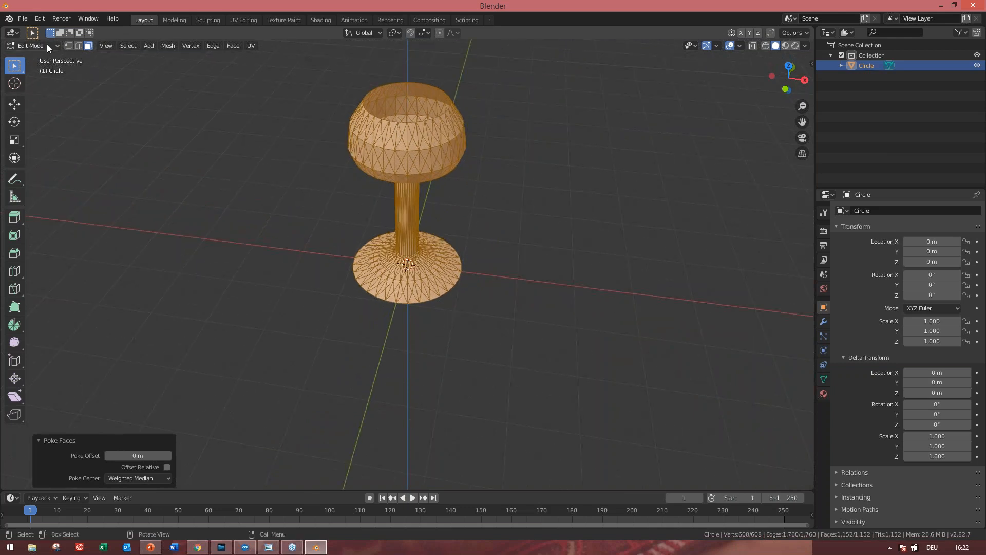
- Clear the selection in face selection mode and select a single triangular face on the bowl's upper band
click(68, 46)
click(87, 47)
click(309, 207)
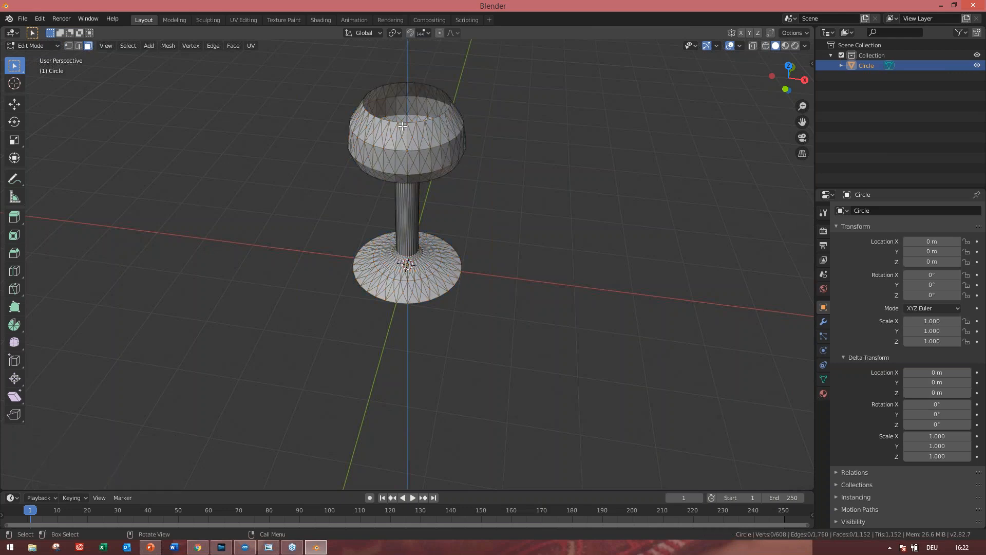
click(402, 126)
scroll(343, 159, up, 2)
middle_drag(317, 169, 319, 177)
middle_drag(514, 373, 464, 297)
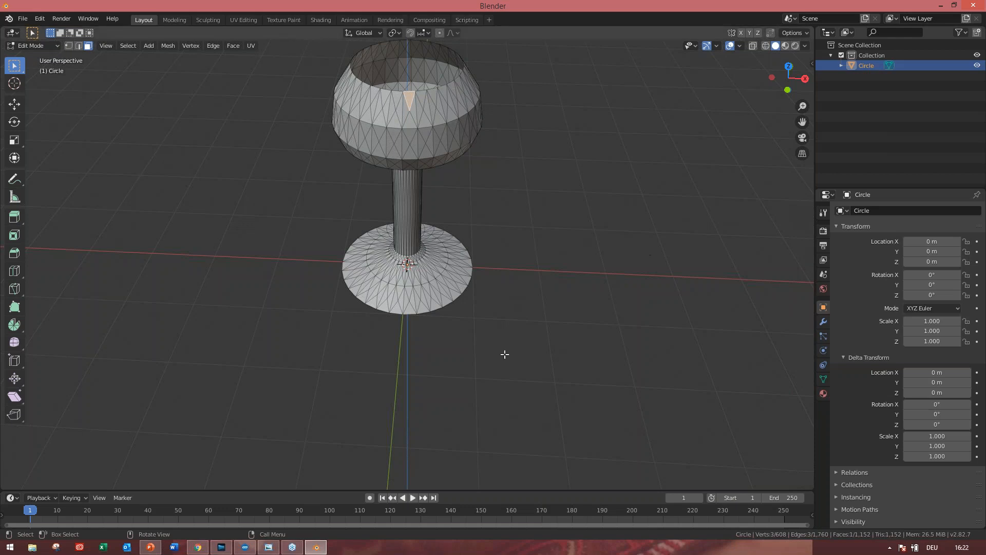
middle_drag(482, 353, 540, 363)
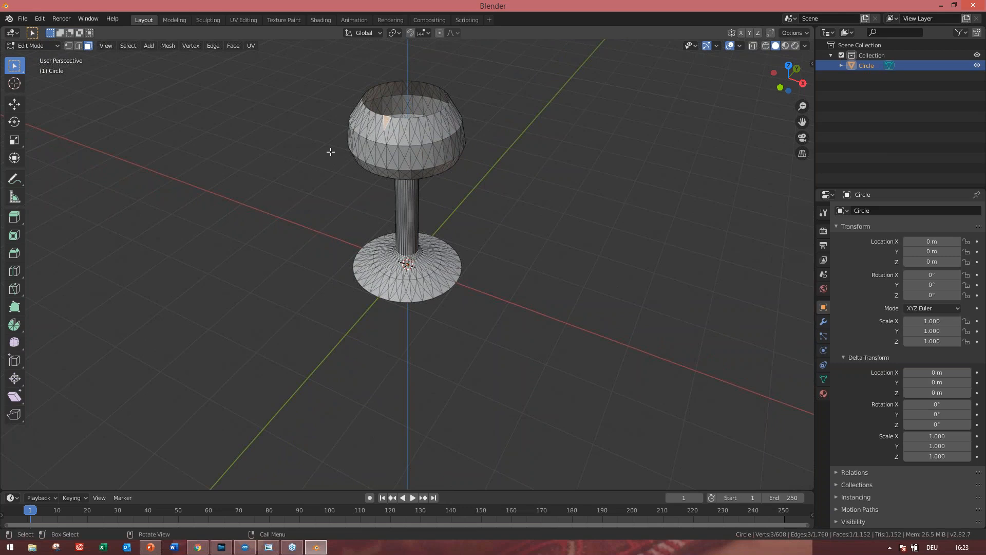
- Select all of the goblet's faces, and undo the selection changes together with the Poke Faces operation
click(234, 45)
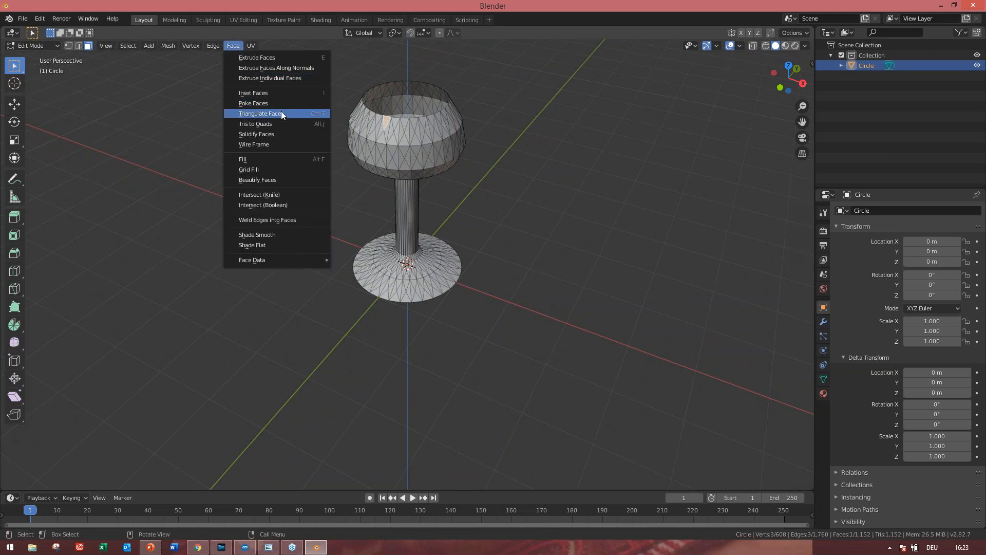
drag(519, 357, 306, 97)
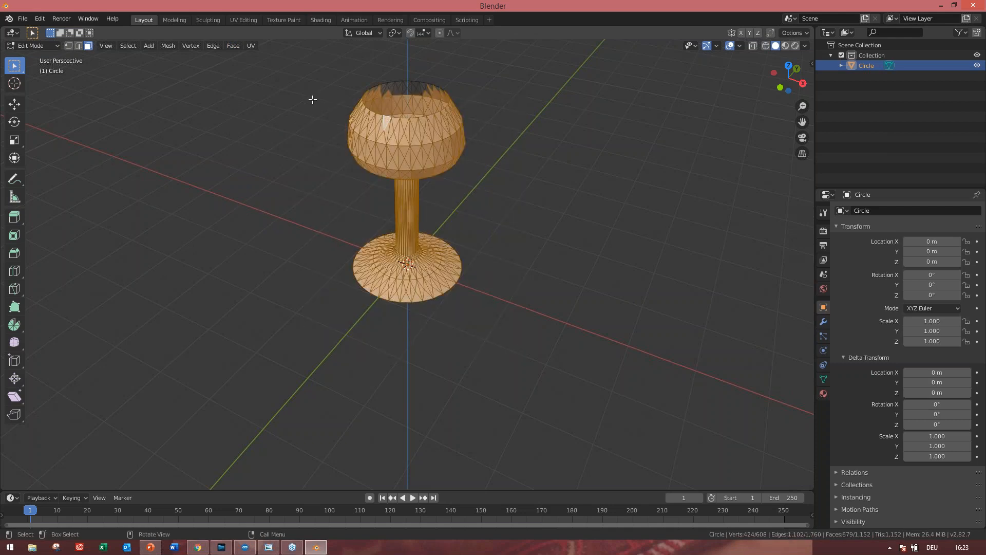
key(a)
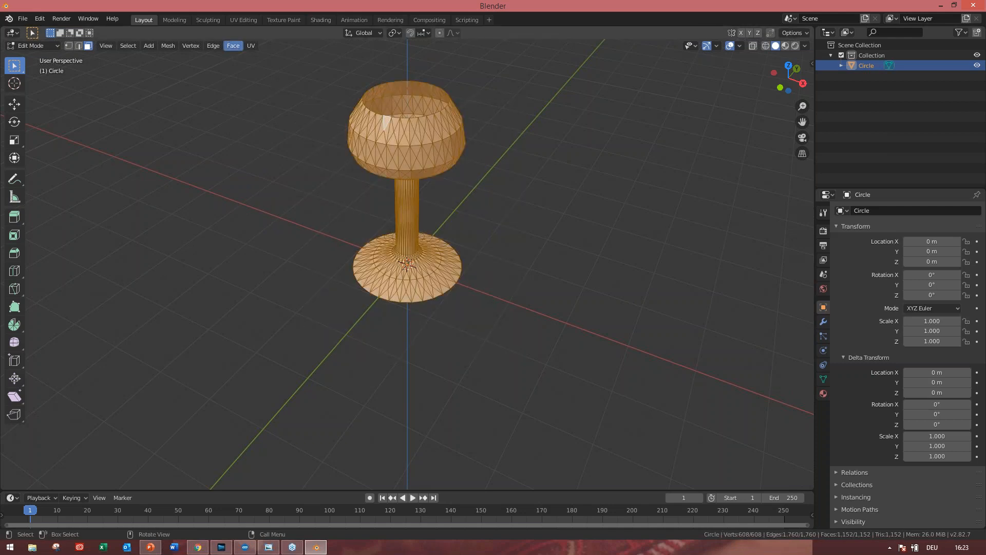
key(ctrl+z)
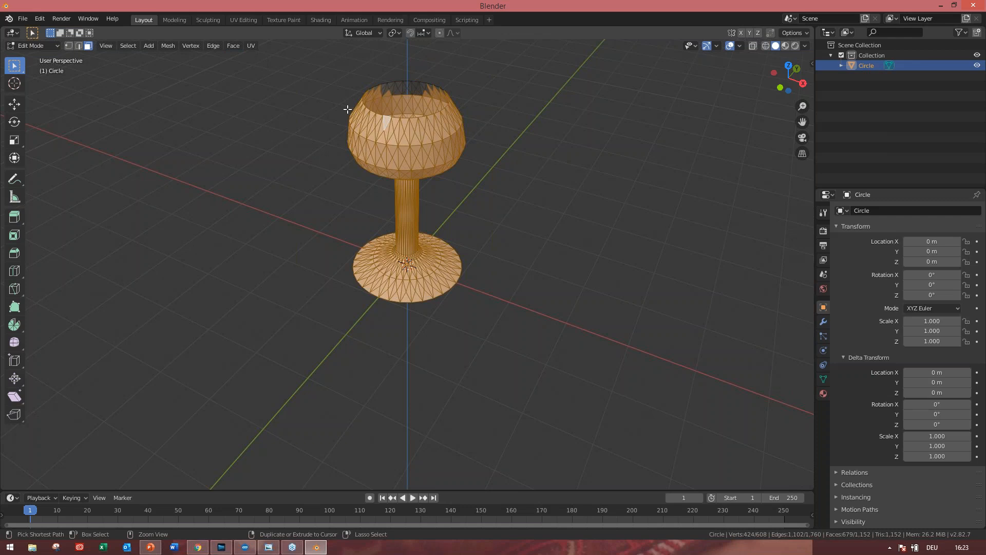
key(ctrl+z)
key(ctrl+z)
key(ctrl+z)
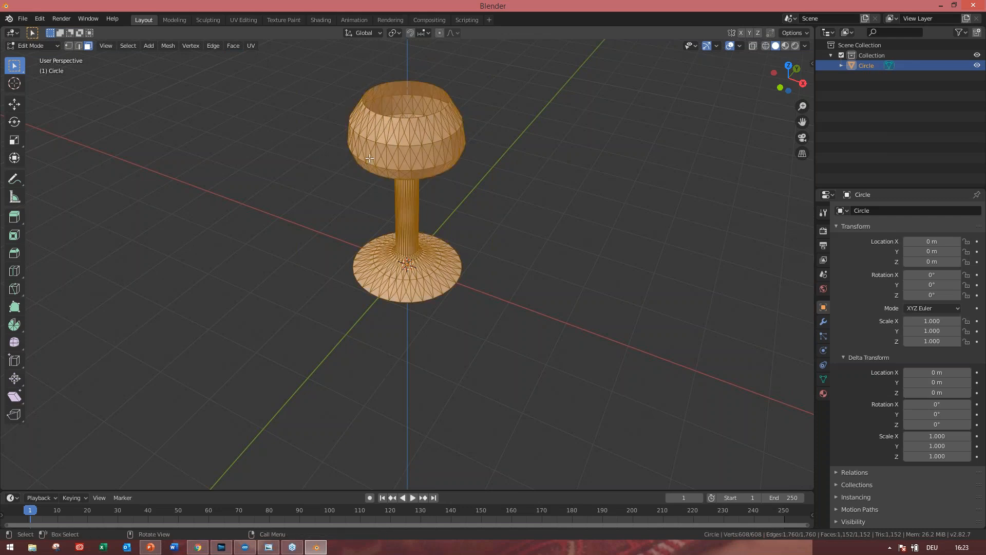
key(ctrl+z)
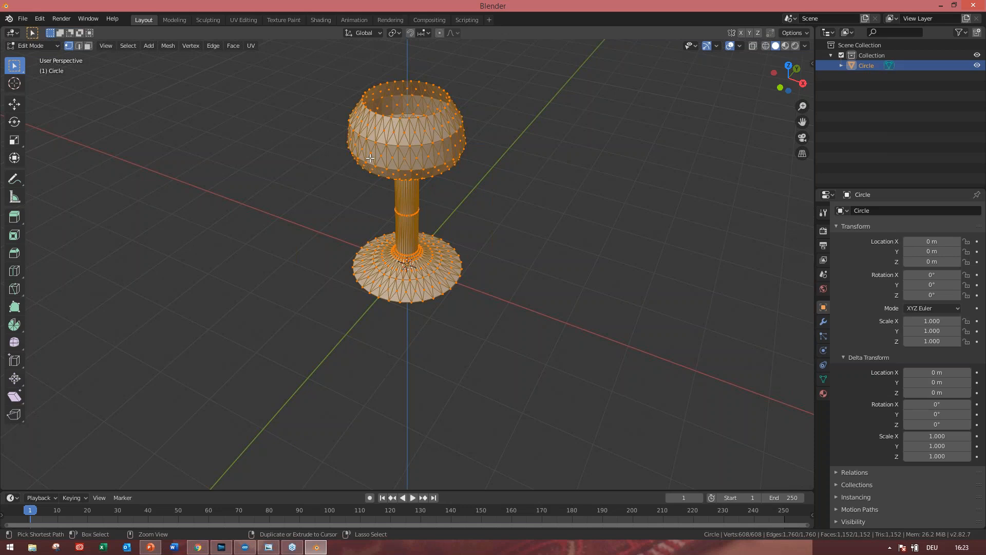
key(ctrl+z)
key(ctrl+z)
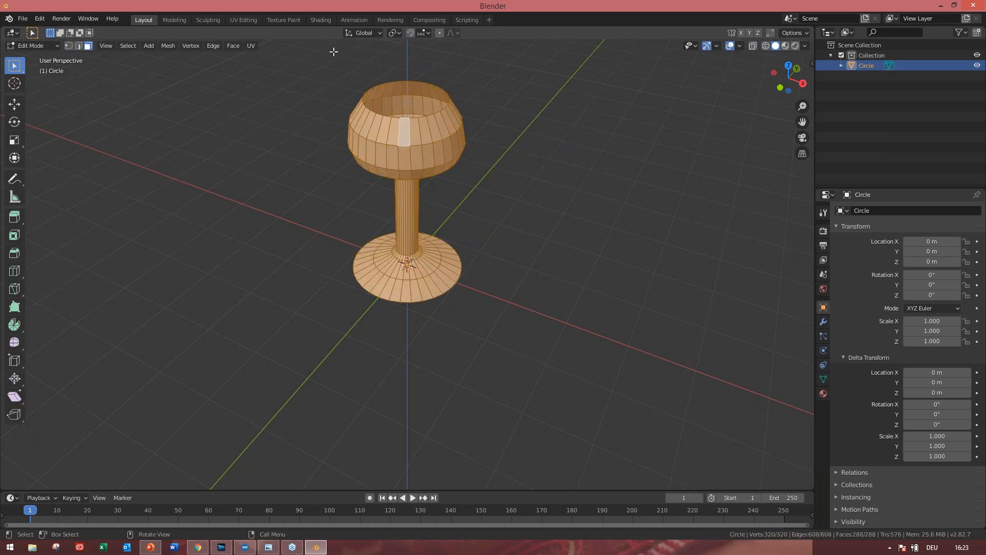
- Triangulate all of the goblet's faces with the Beauty quad and polygon methods
click(233, 45)
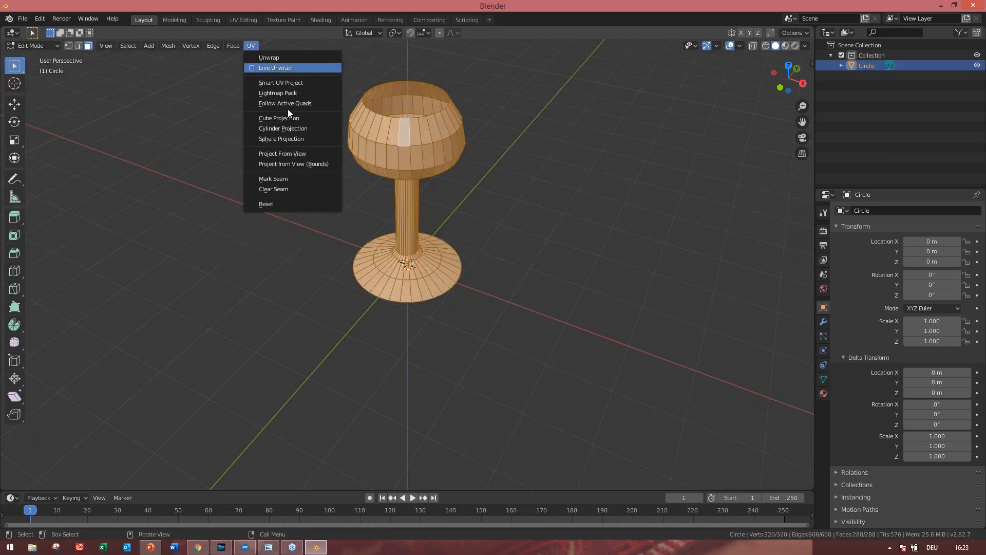
click(230, 45)
click(229, 45)
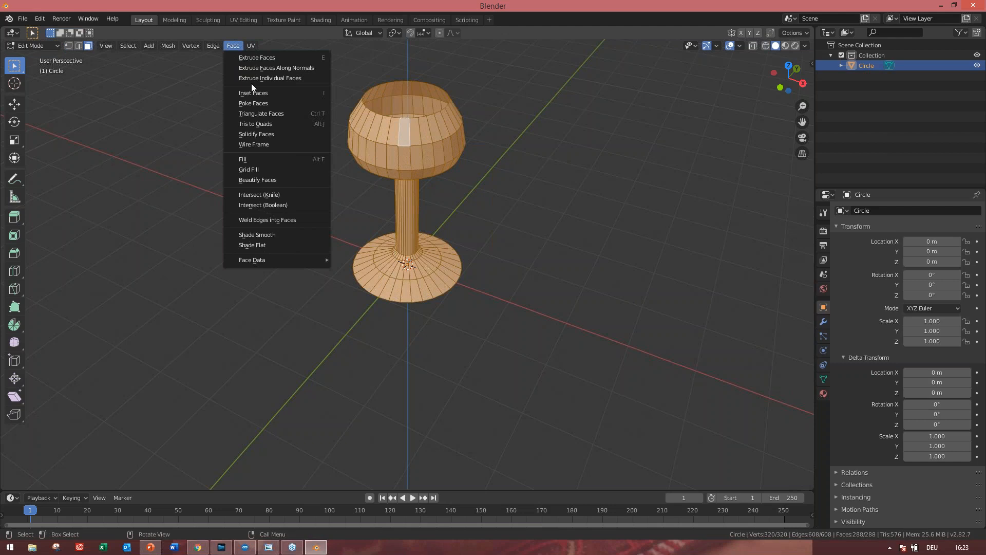
click(262, 113)
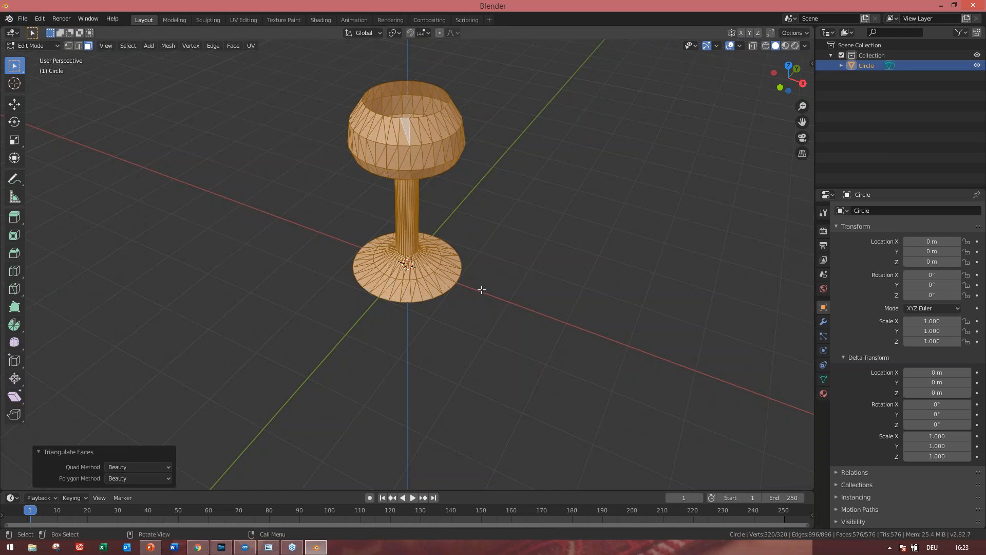
middle_drag(417, 326, 293, 337)
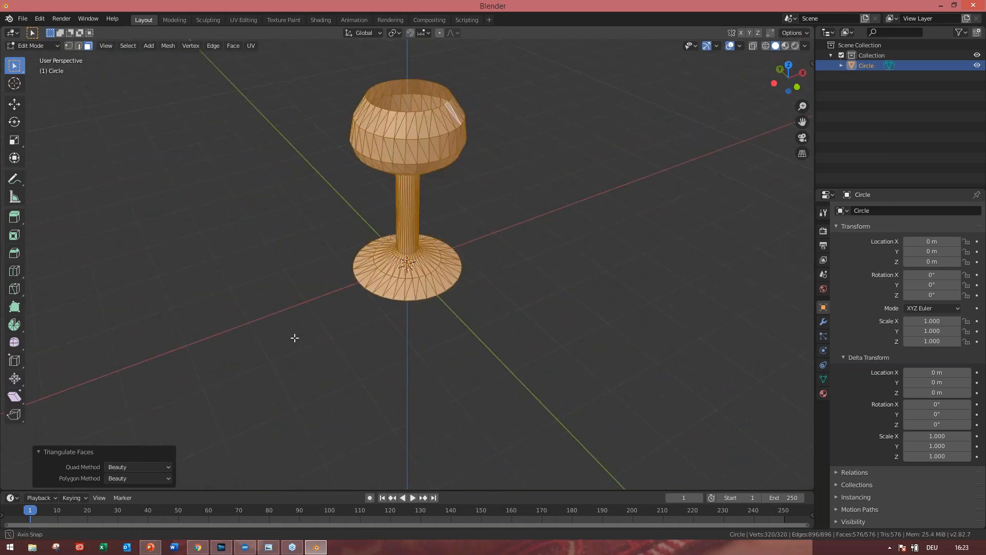
scroll(293, 337, up, 1)
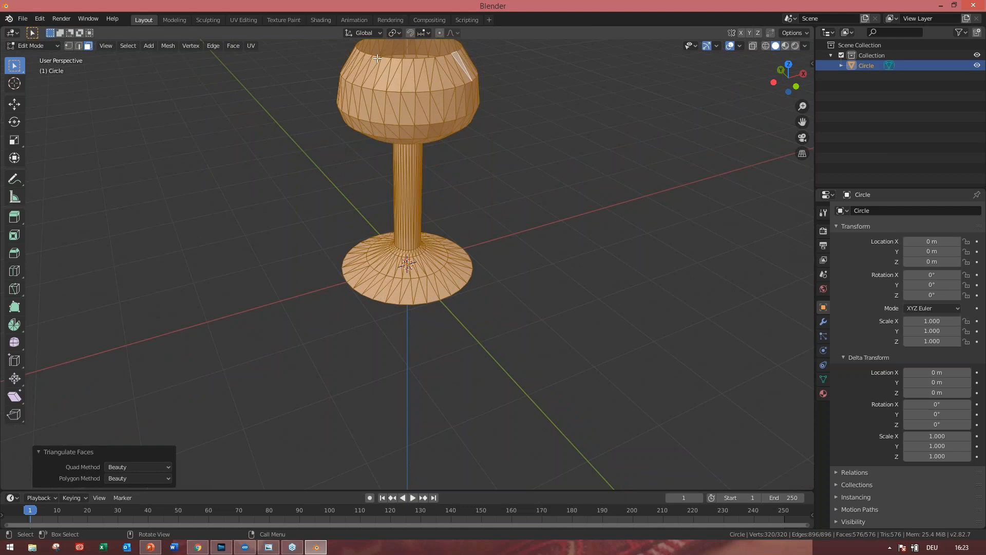
scroll(444, 277, down, 1)
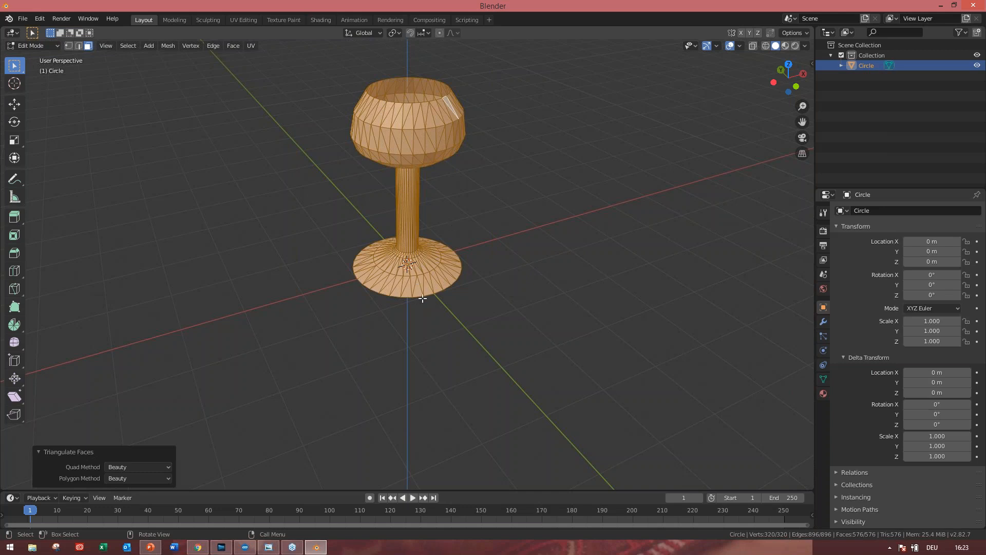
- Start an FBX export of the goblet and set Apply Scalings to FBX Units Scale
click(25, 20)
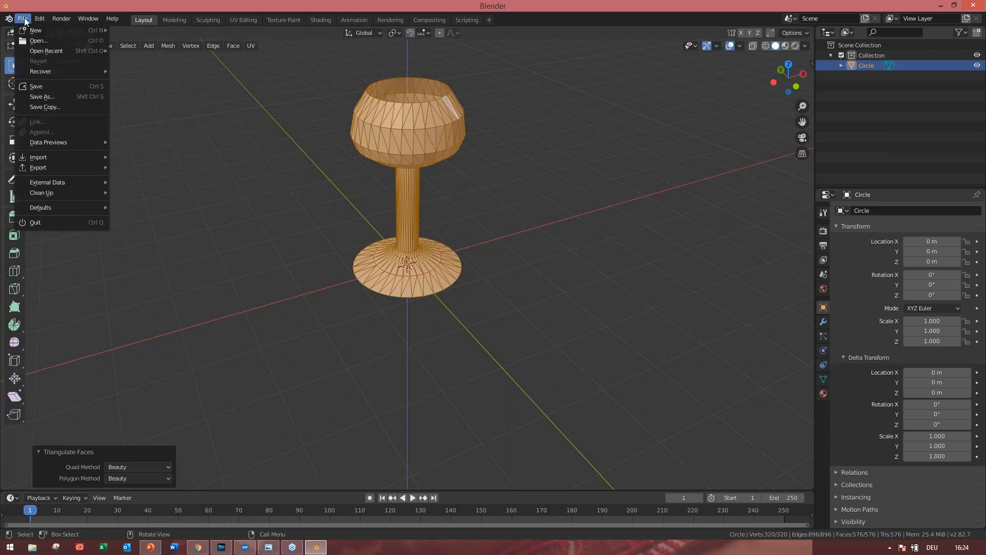
mouse_move(43, 170)
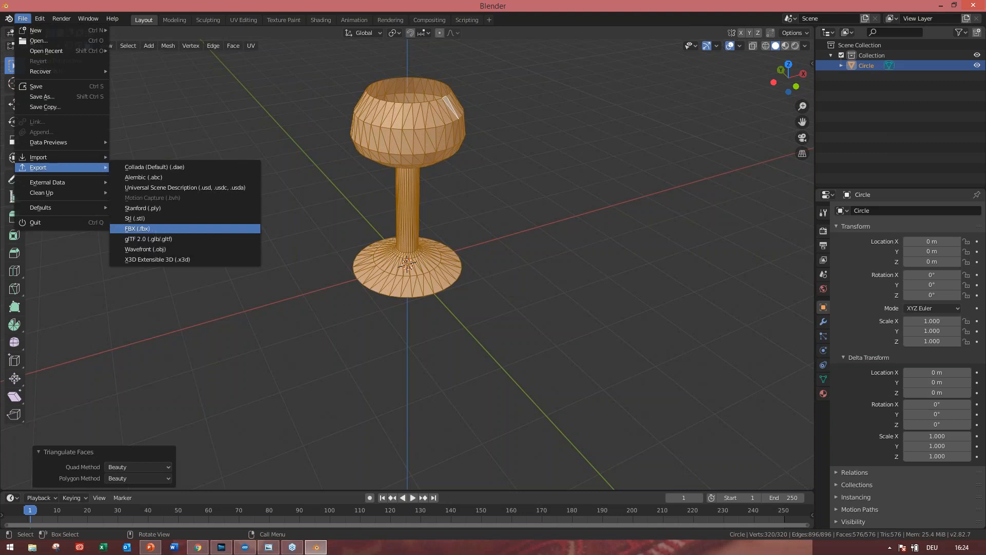
click(156, 231)
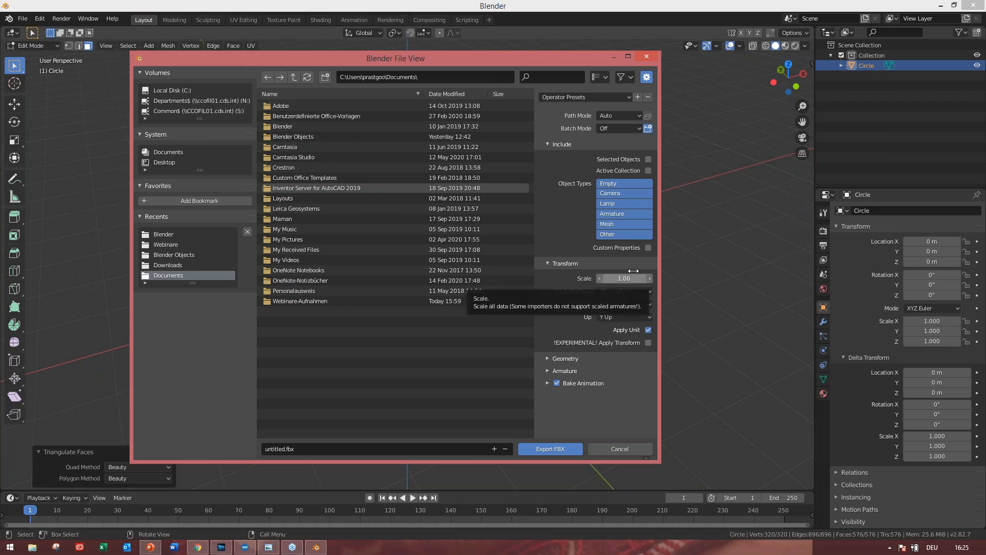
drag(458, 55, 415, 38)
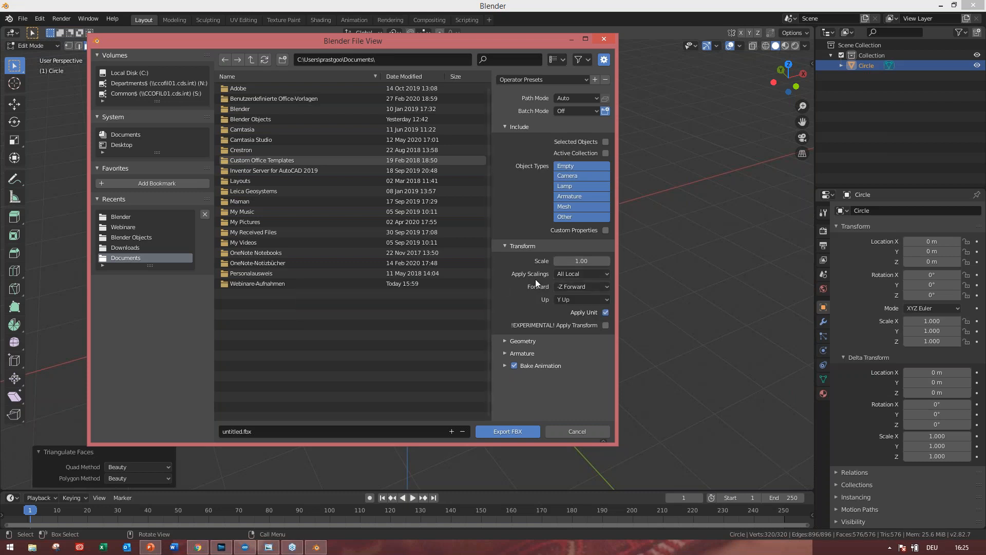
click(600, 276)
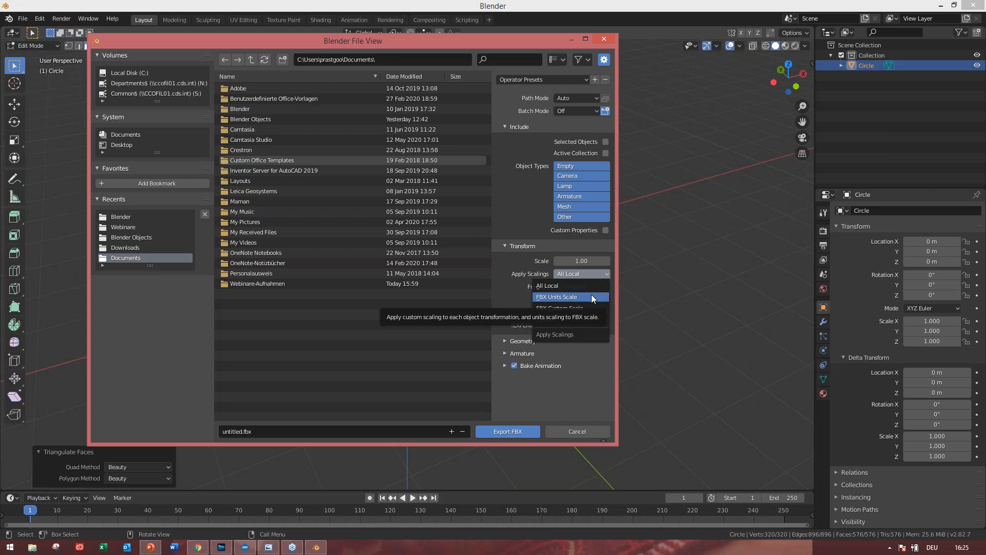
click(593, 298)
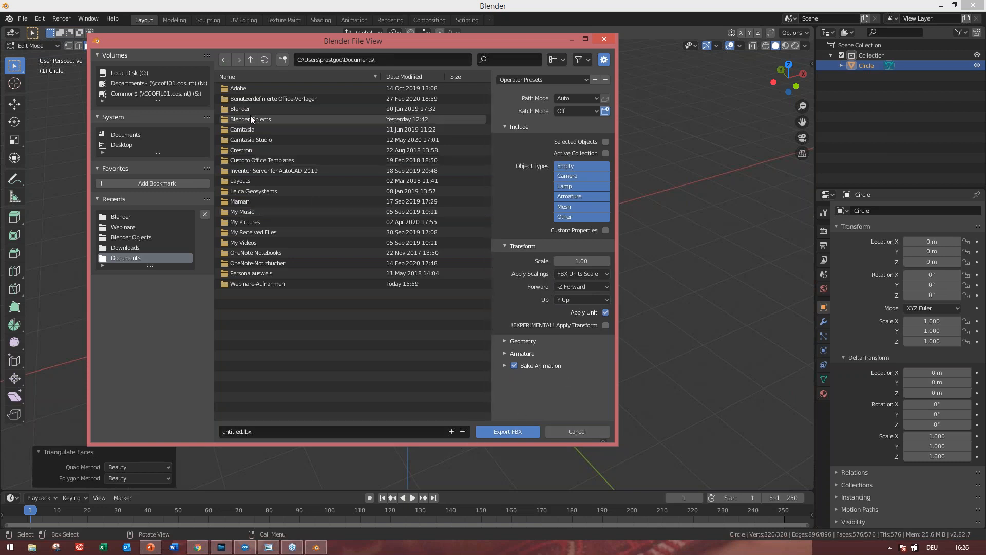
- Export the goblet as Weinglass2.fbx into the recent Blender folder, basing the name on the existing Weinglass.fbx
click(142, 220)
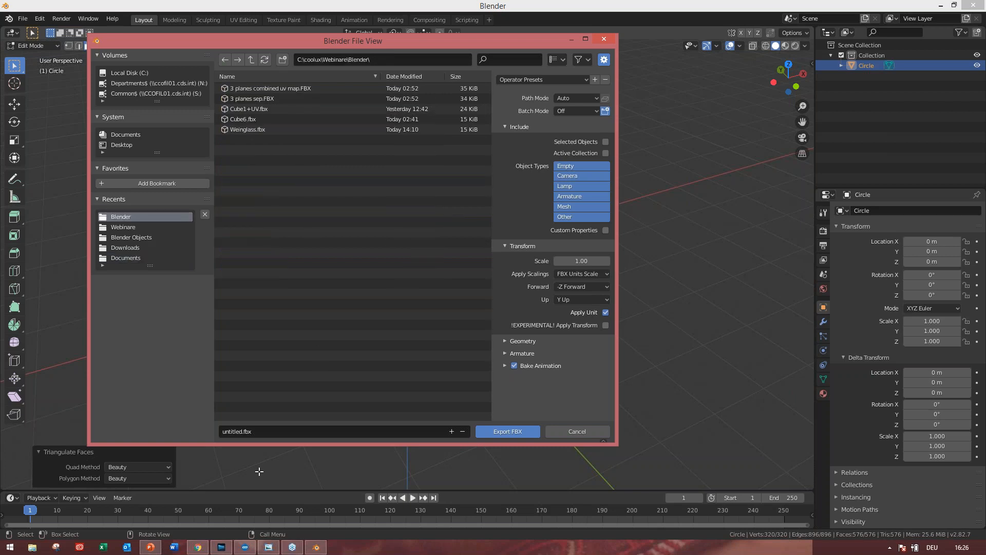
click(253, 432)
key(BackSpace)
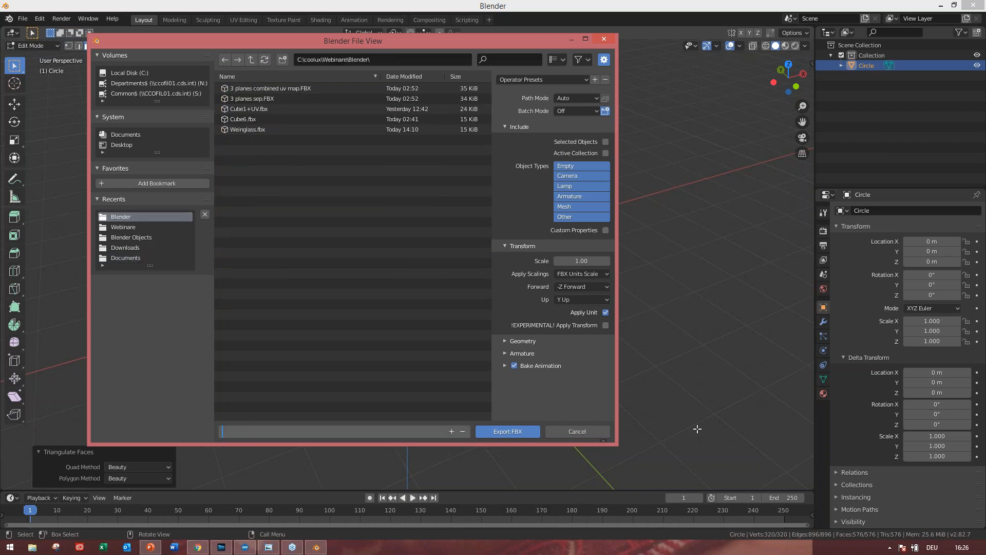
click(257, 134)
click(257, 134)
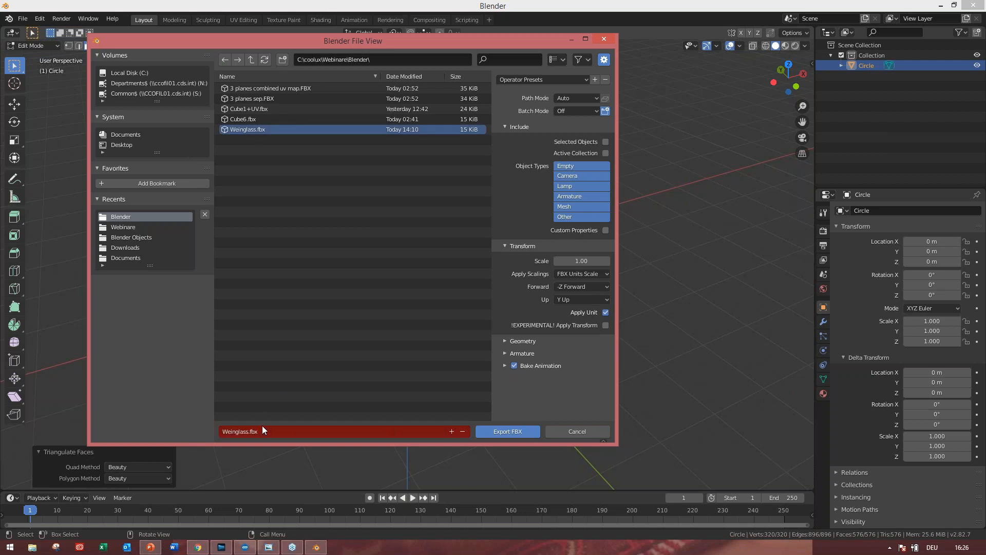
click(451, 432)
click(451, 432)
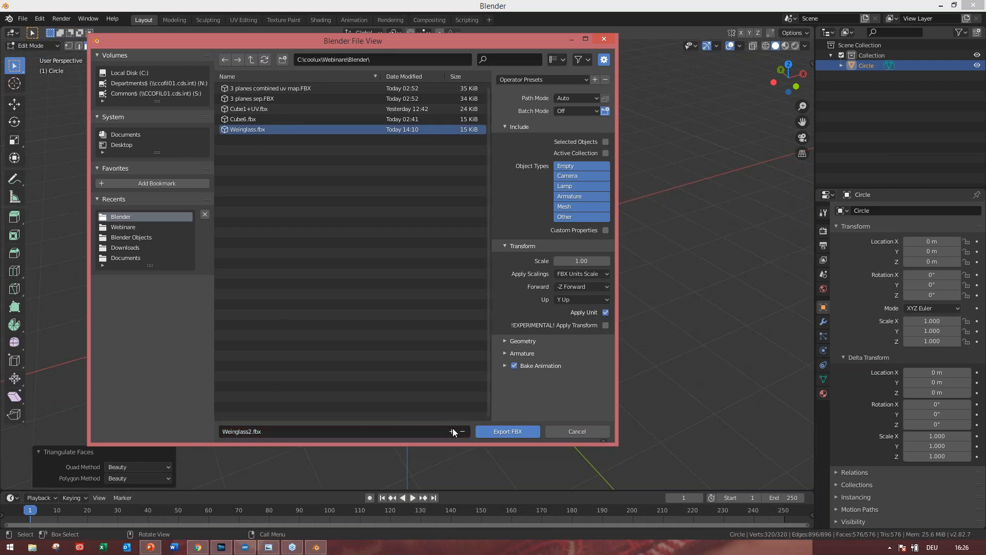
click(506, 431)
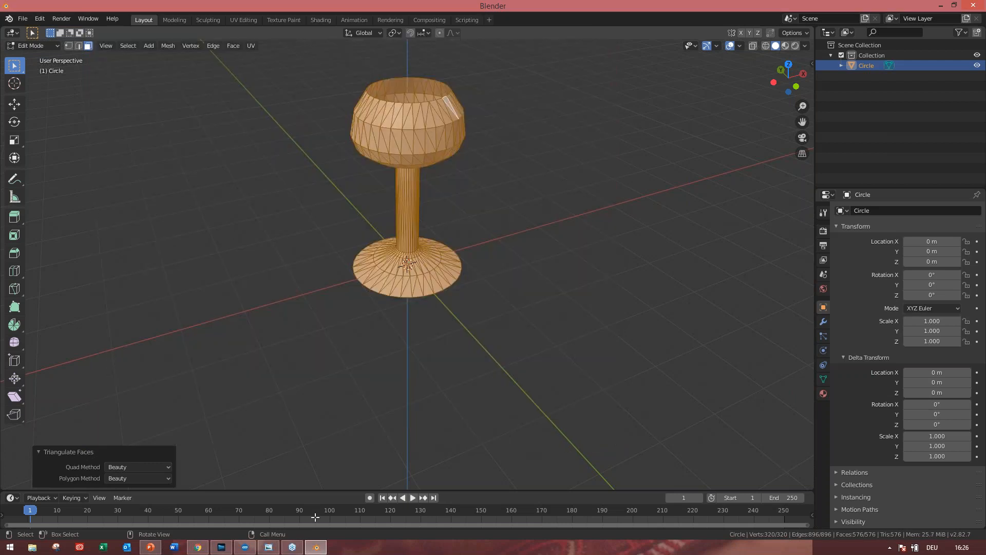
- Switch to Pandoras Box Manager and refresh the Blender folder in the assets
scroll(315, 480, down, 1)
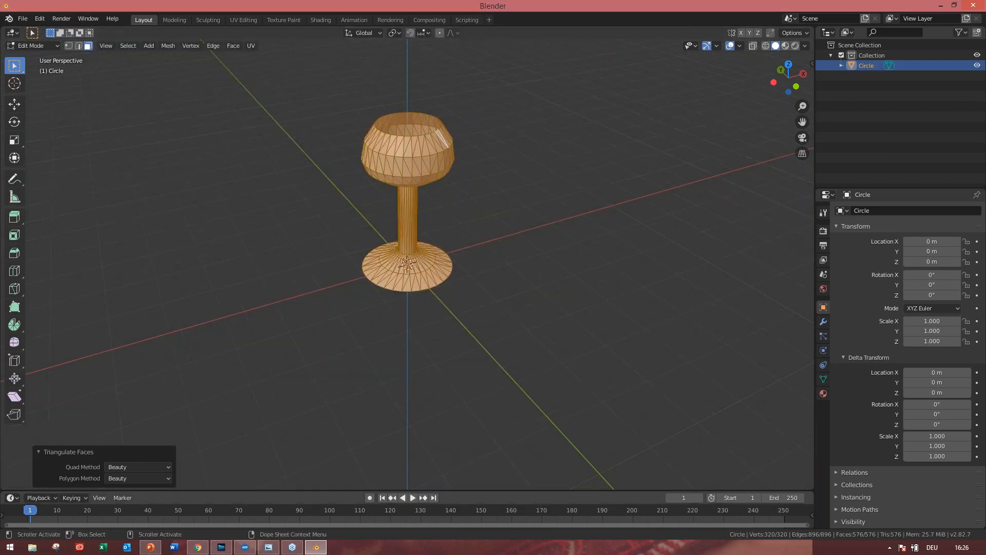
mouse_move(245, 549)
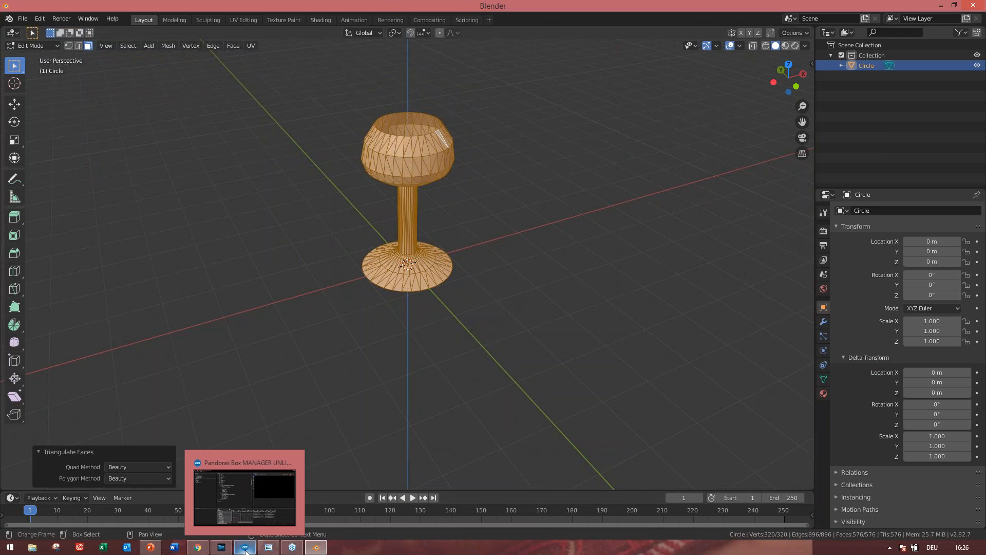
click(245, 548)
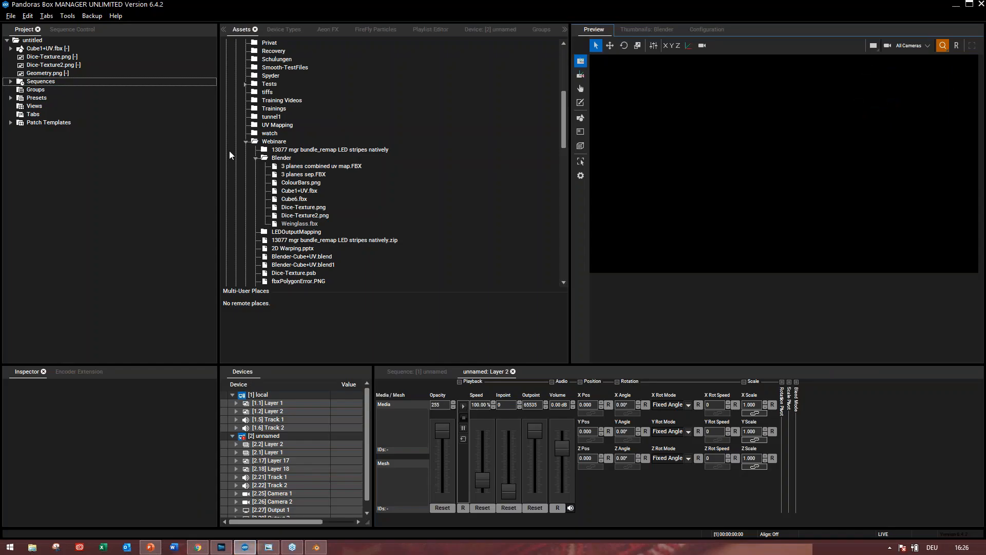
right_click(291, 158)
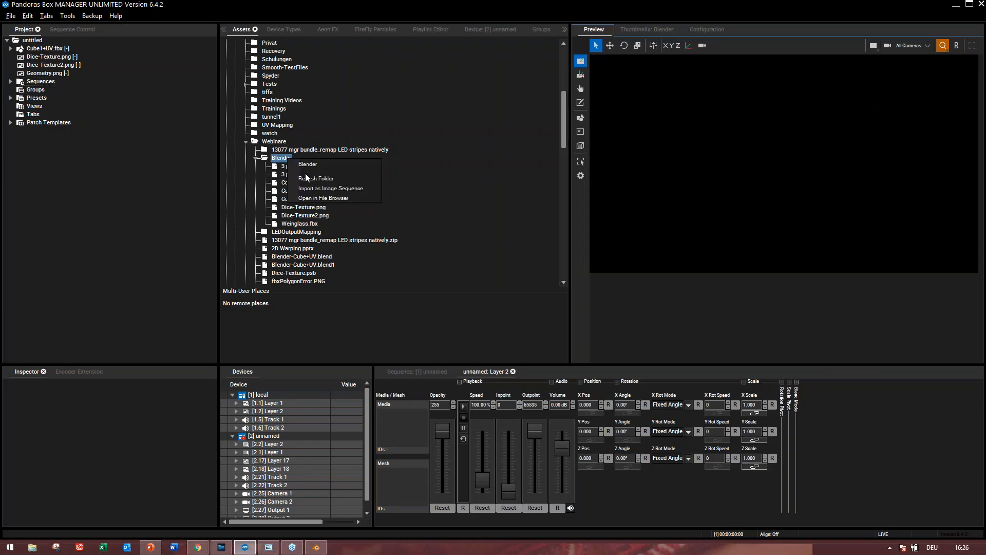
click(308, 179)
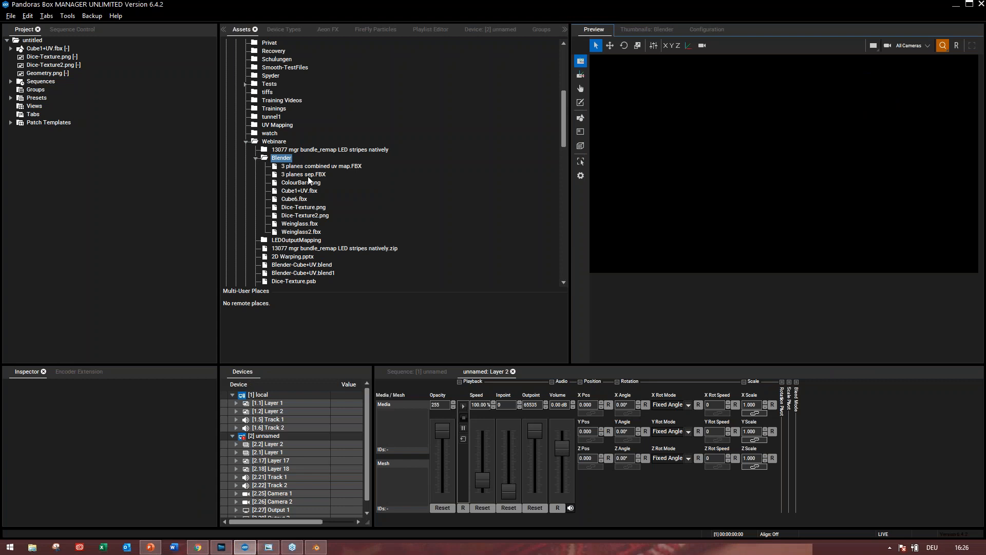
- Import Weinglass2.fbx into the project with object transformation applied to vertices and no separated sub meshes
click(310, 234)
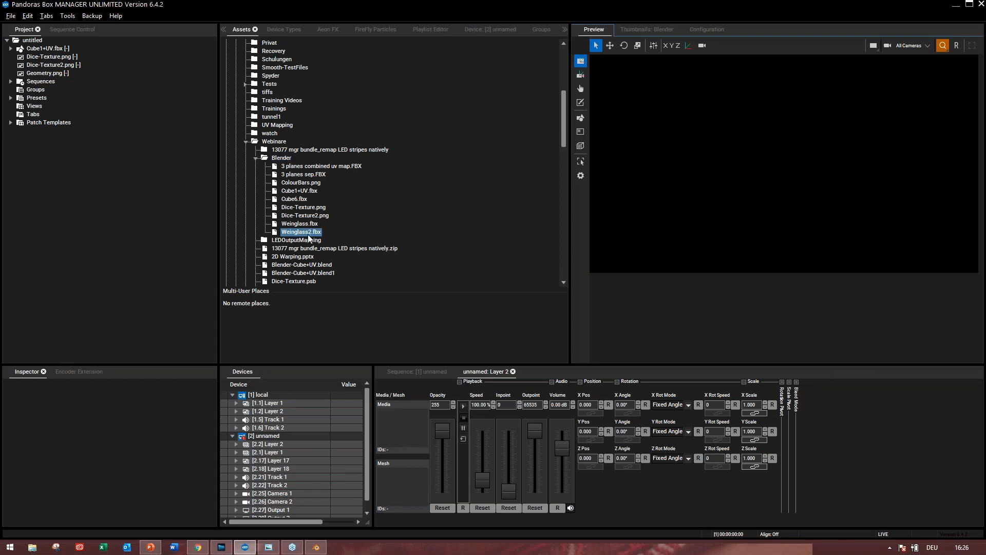
drag(308, 236, 39, 45)
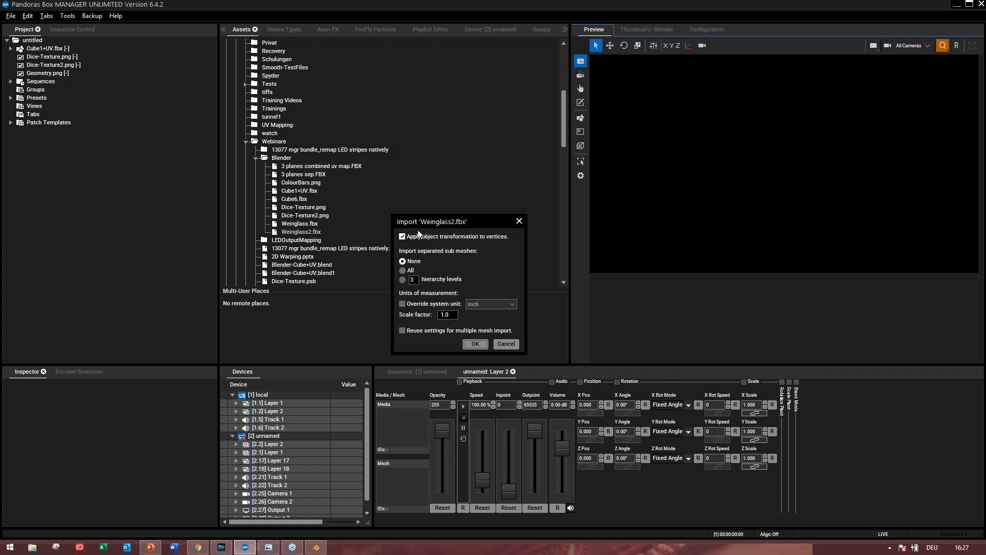
click(473, 344)
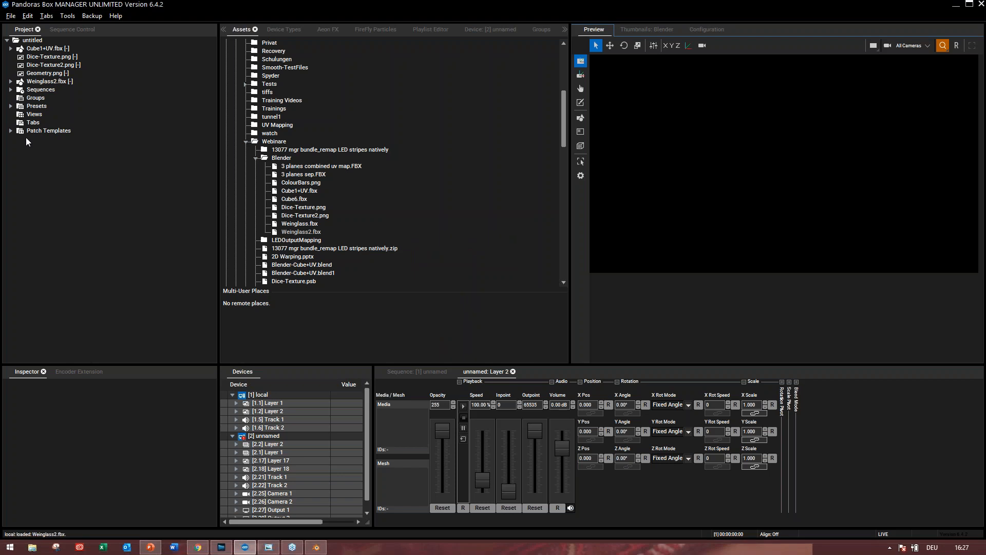
- Assign the Weinglass2.fbx mesh to Layer 2 of the unnamed device and select that layer
click(41, 82)
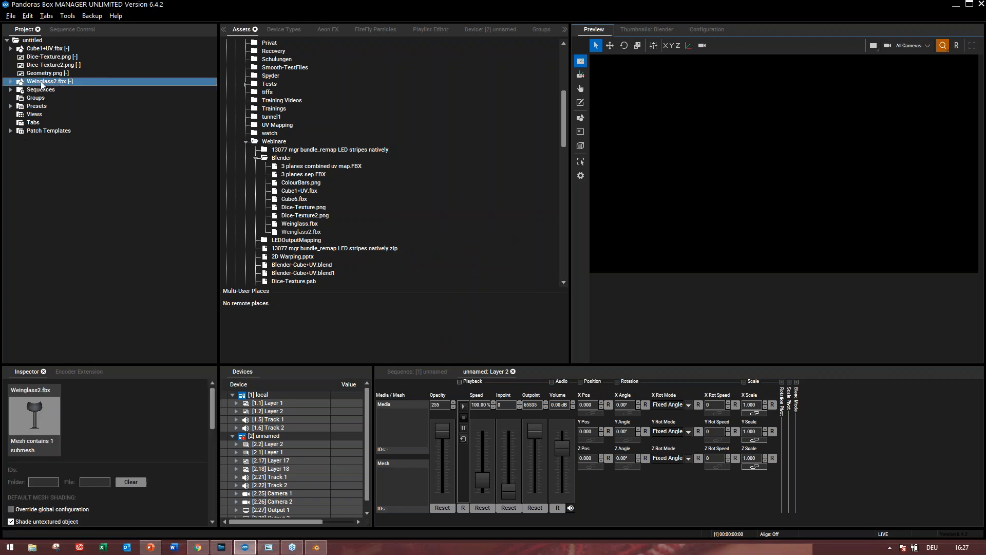
drag(33, 83, 276, 445)
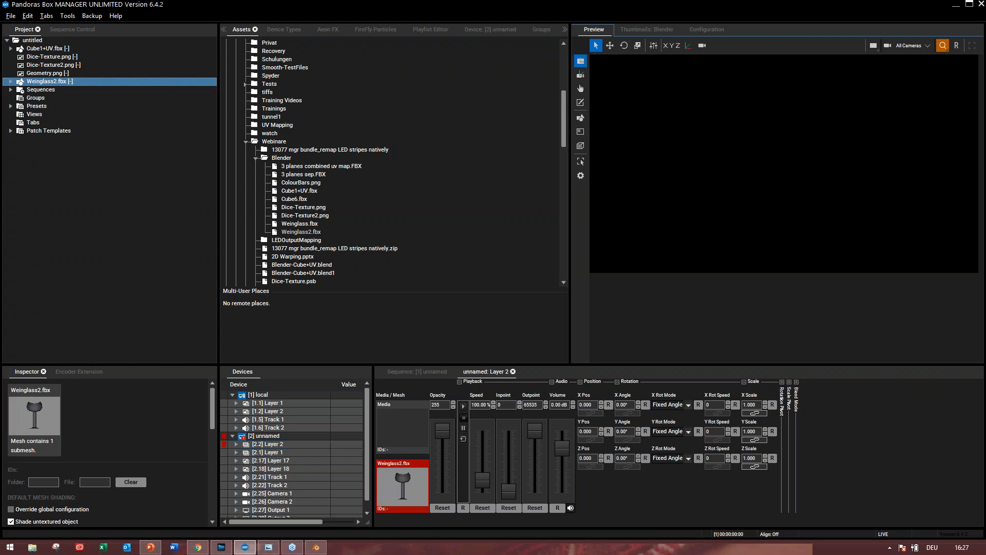
click(275, 444)
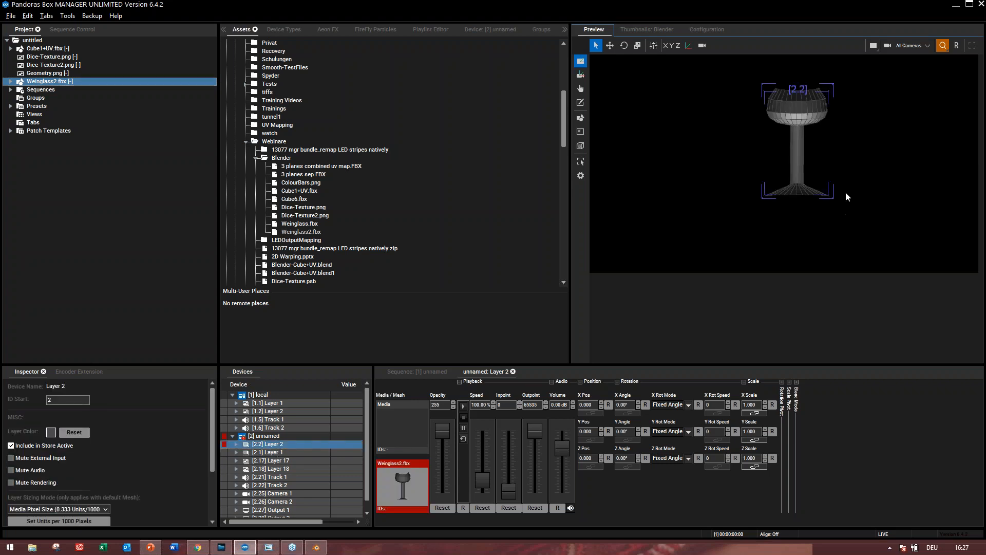
- Widen the preview and examine the goblet mesh's shape and wireframe from the front and from oblique angles
scroll(845, 189, down, 4)
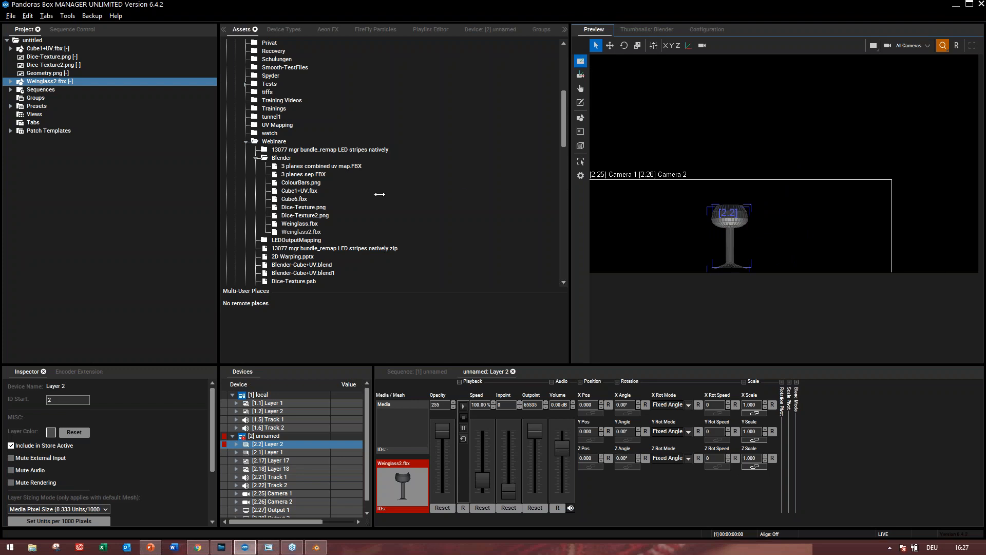
drag(570, 194, 380, 194)
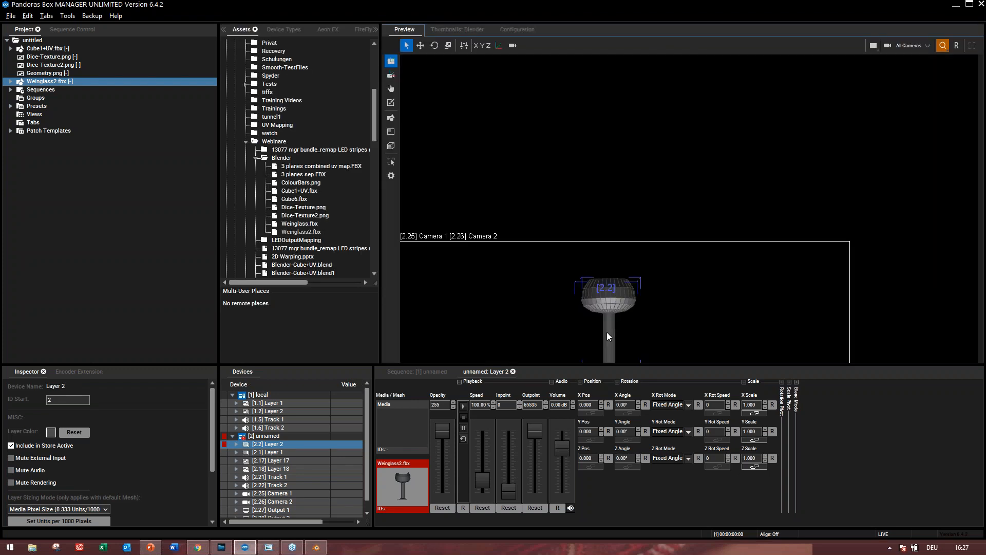
scroll(610, 315, down, 2)
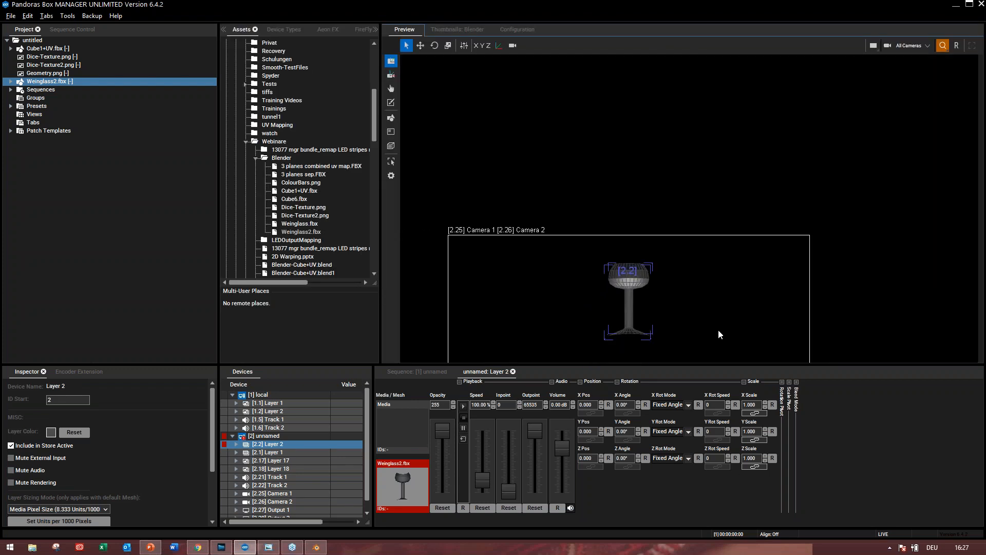
middle_drag(719, 330, 805, 301)
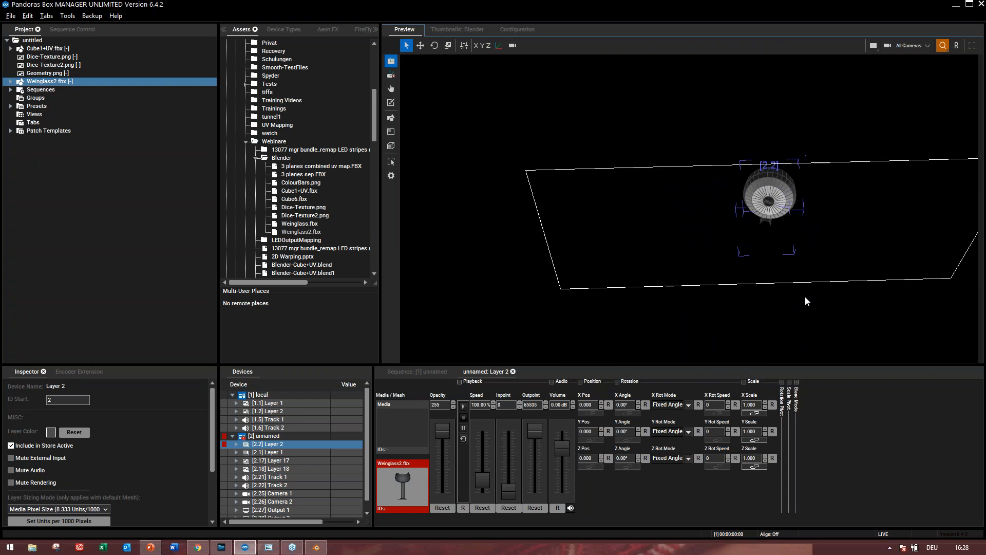
scroll(805, 297, down, 2)
click(956, 45)
scroll(694, 243, up, 3)
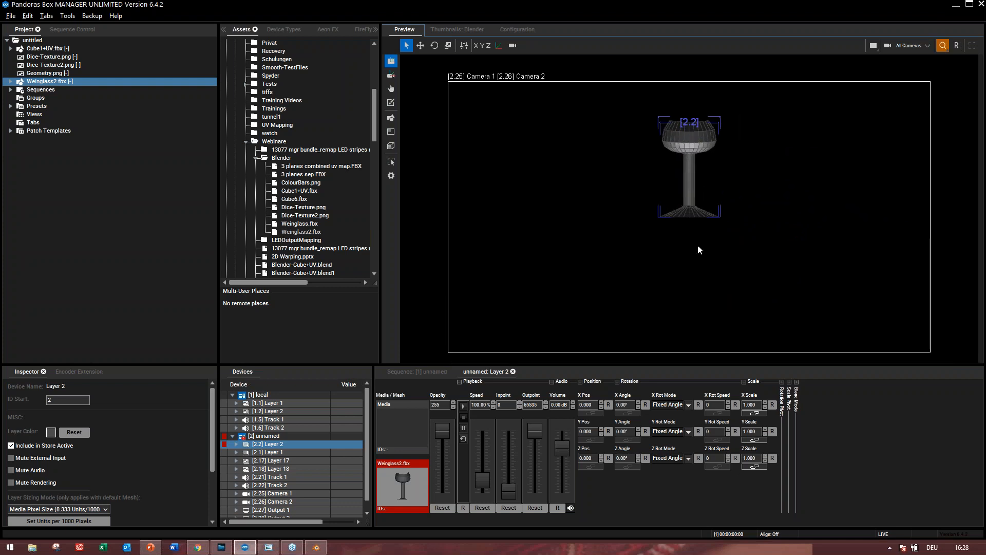
middle_drag(726, 251, 730, 292)
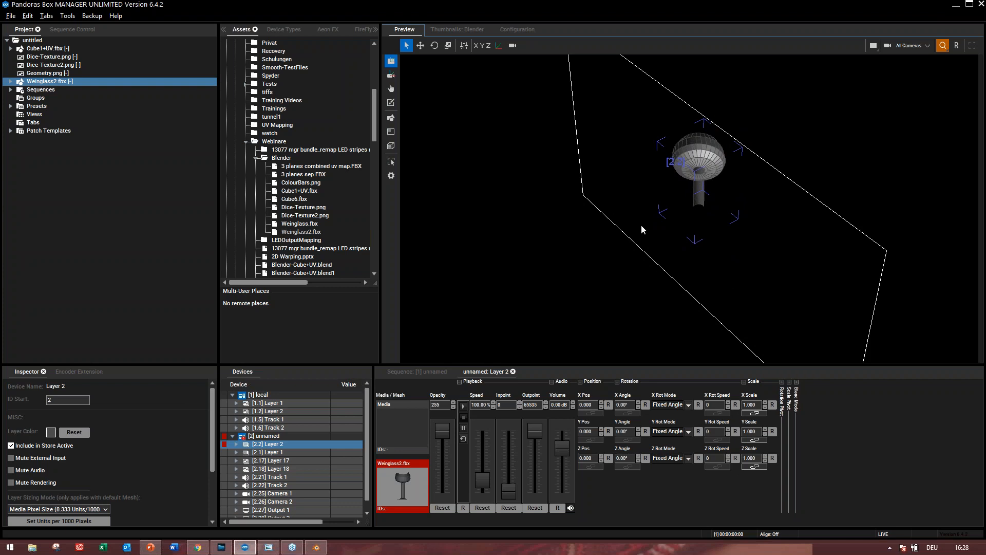
- Find the test patterns in the stock assets and open their 1920x1080 folder
click(45, 75)
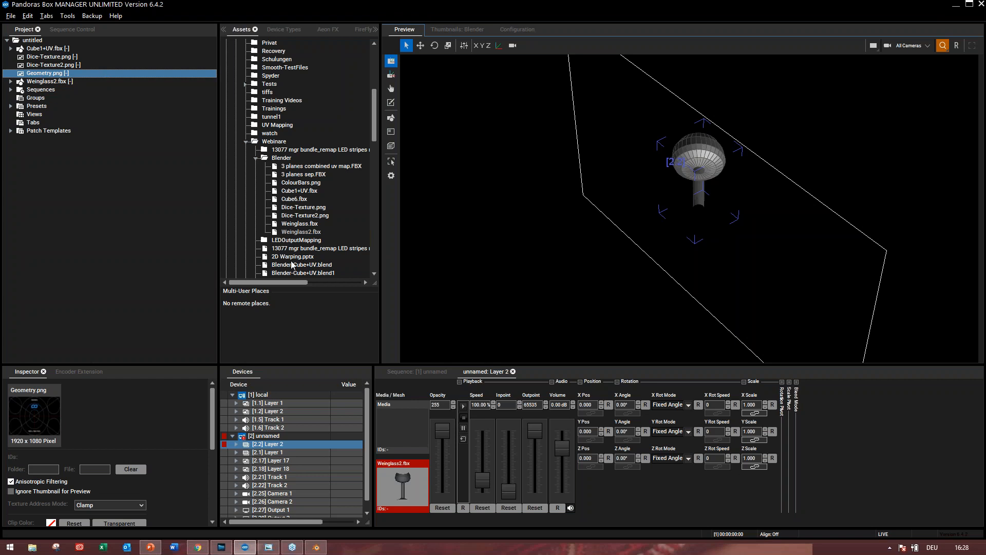
scroll(323, 231, down, 15)
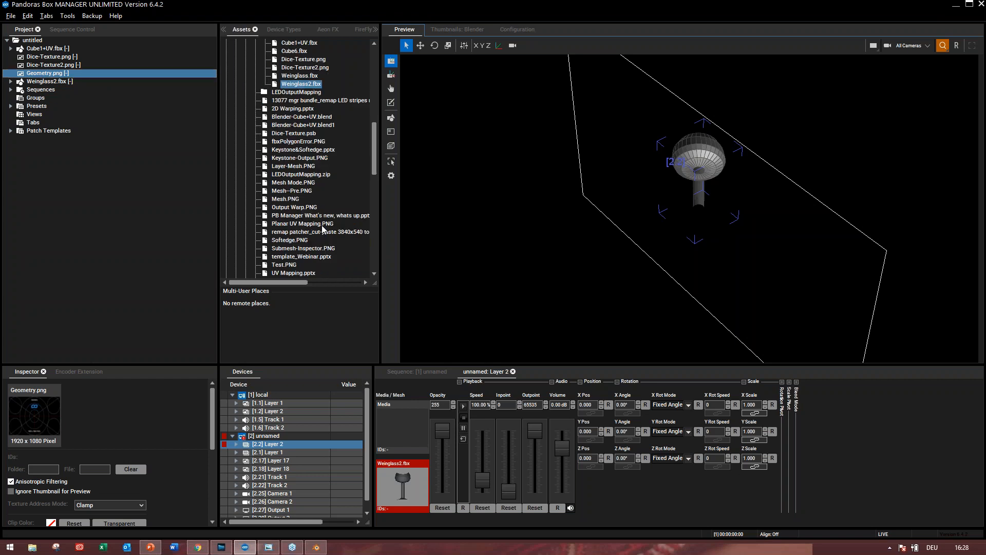
scroll(323, 232, down, 2)
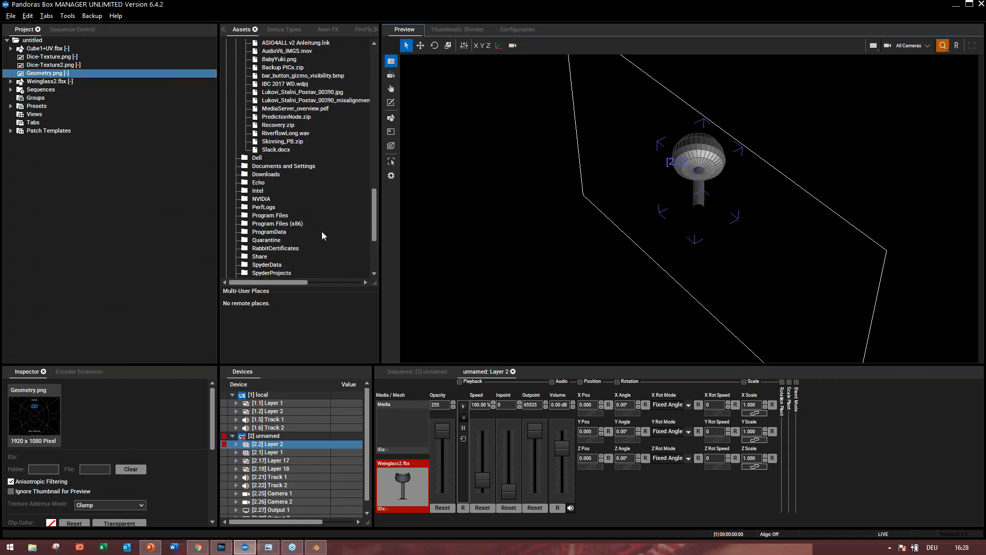
scroll(322, 232, down, 5)
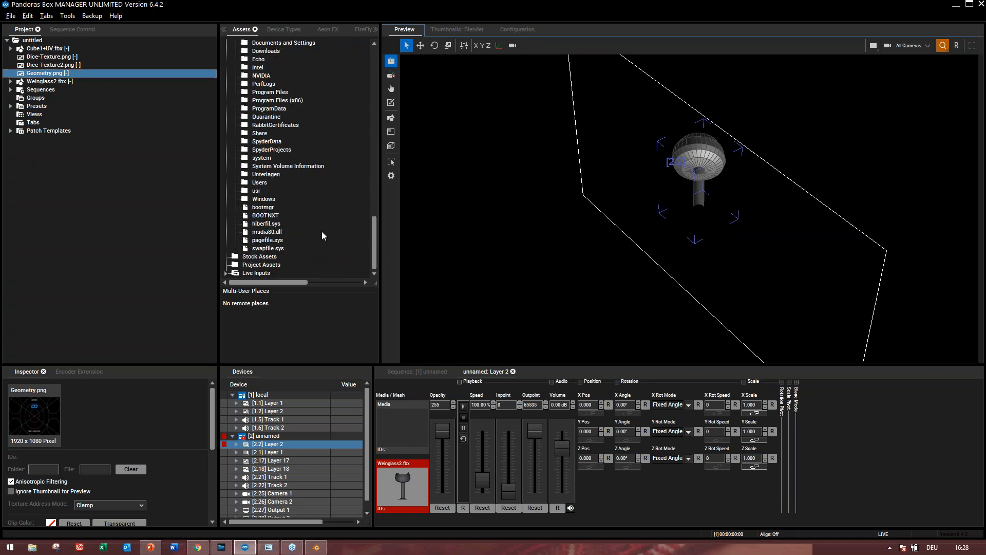
double_click(269, 256)
click(270, 265)
double_click(267, 265)
click(276, 216)
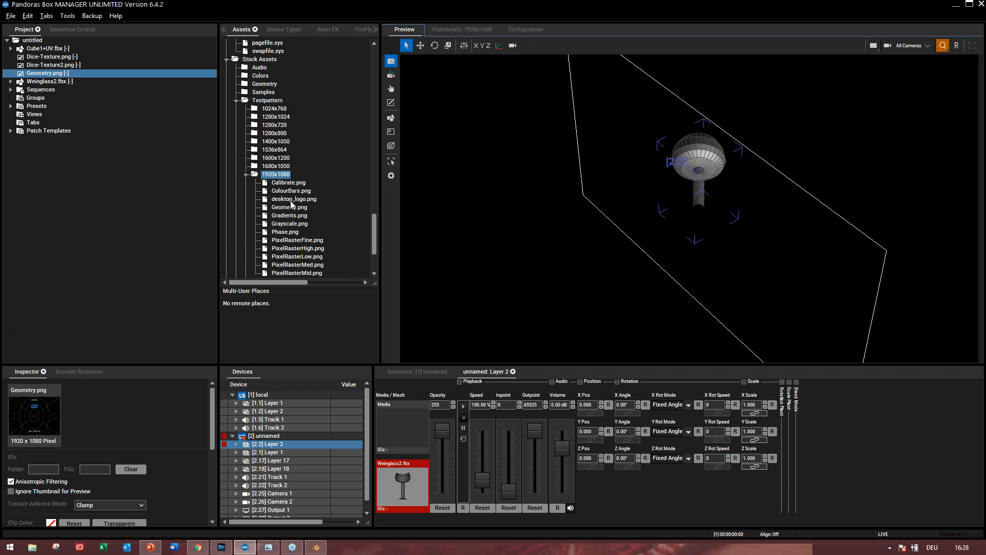
- Add ColourBars.png to the project and assign it to Layer 2 as the goblet's media
drag(291, 192, 40, 50)
double_click(40, 49)
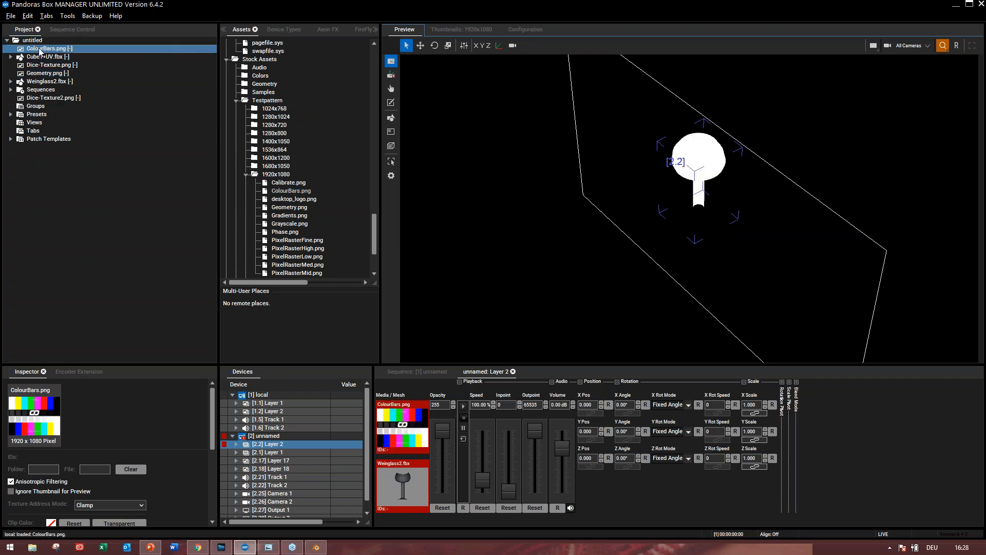
middle_drag(668, 248, 668, 308)
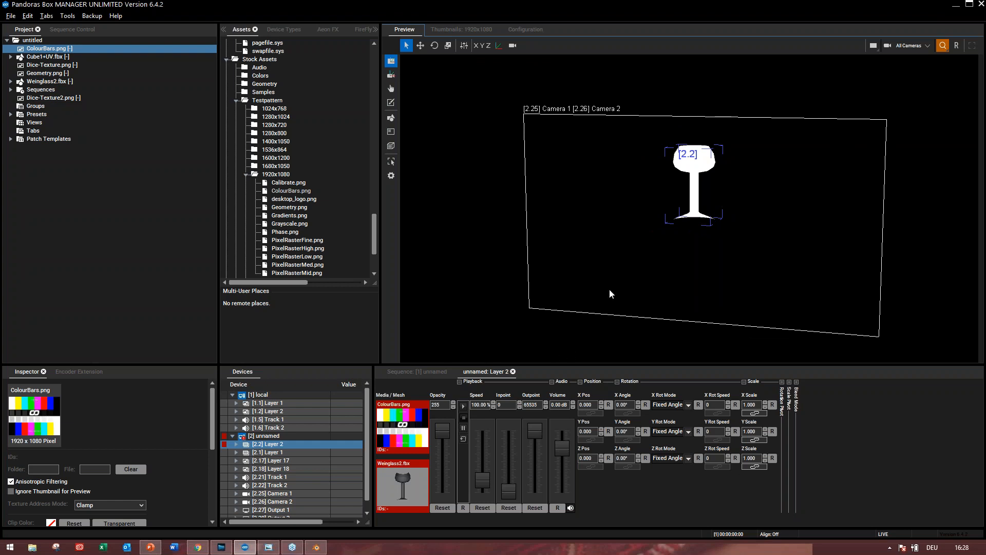
scroll(704, 258, up, 5)
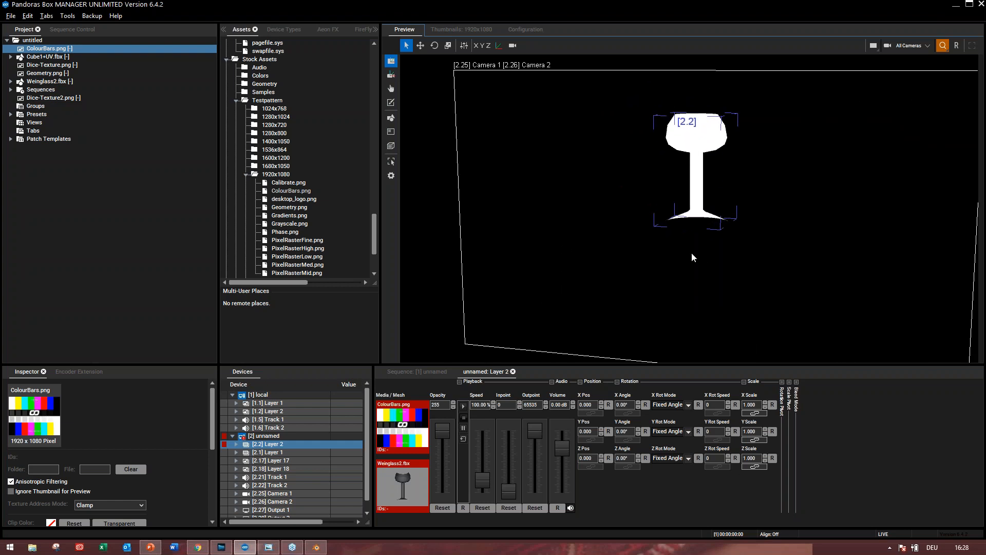
scroll(657, 265, up, 5)
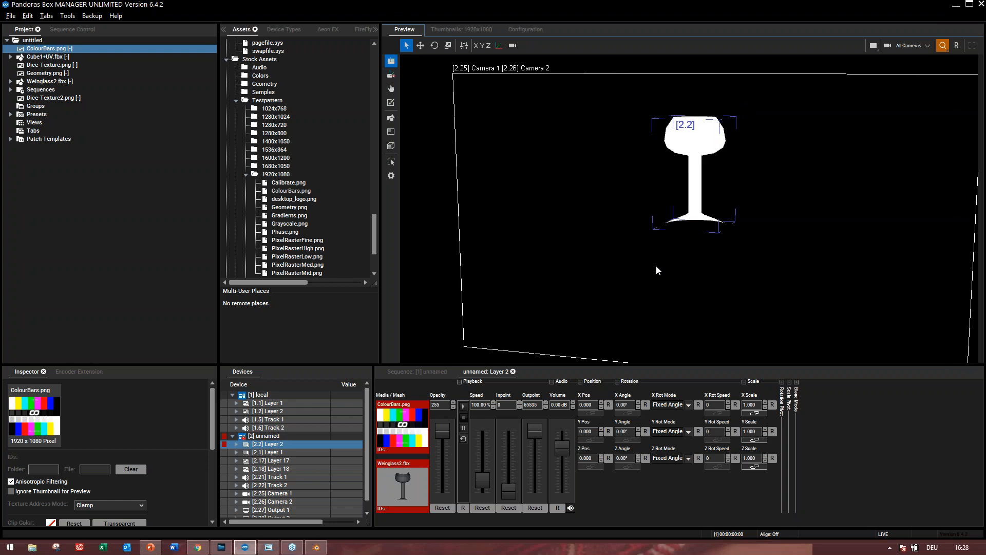
scroll(656, 242, down, 5)
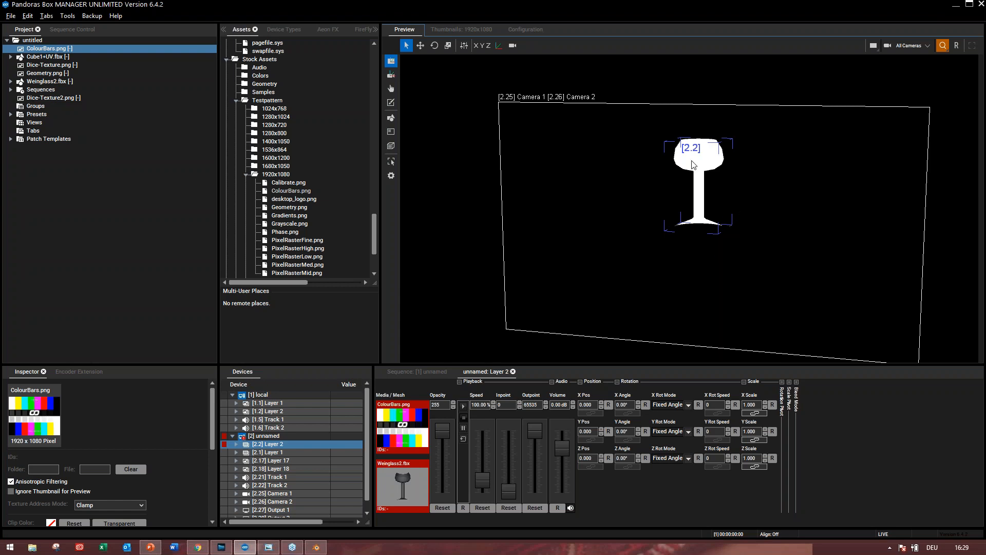
- Switch back to Blender, change to Object Mode and delete the goblet
click(956, 5)
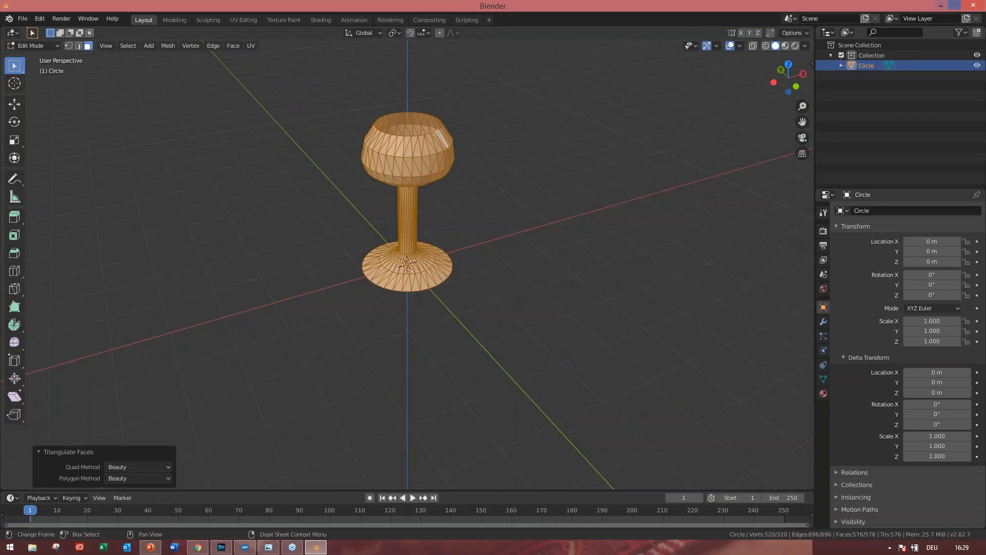
key(b)
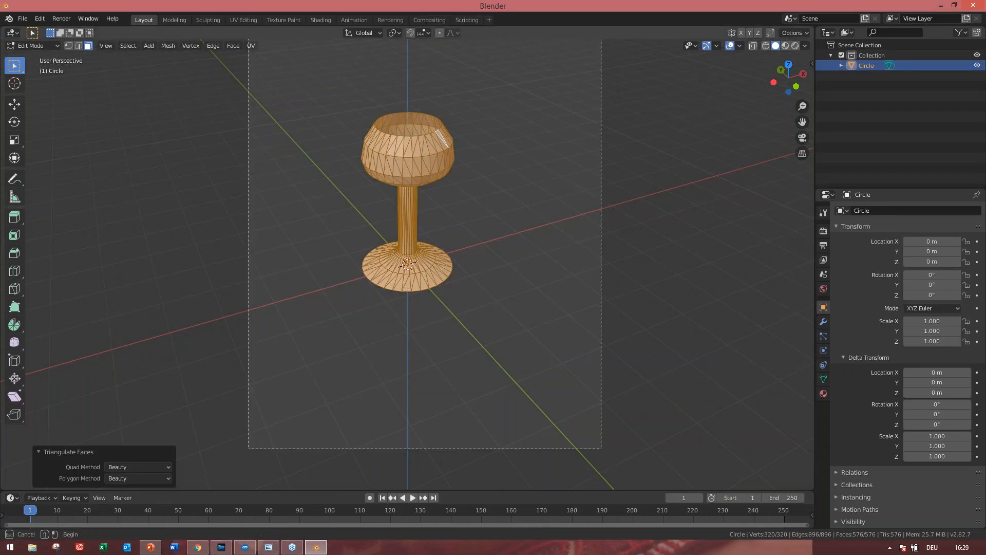
drag(600, 448, 600, 448)
key(alt+a)
click(33, 47)
click(35, 54)
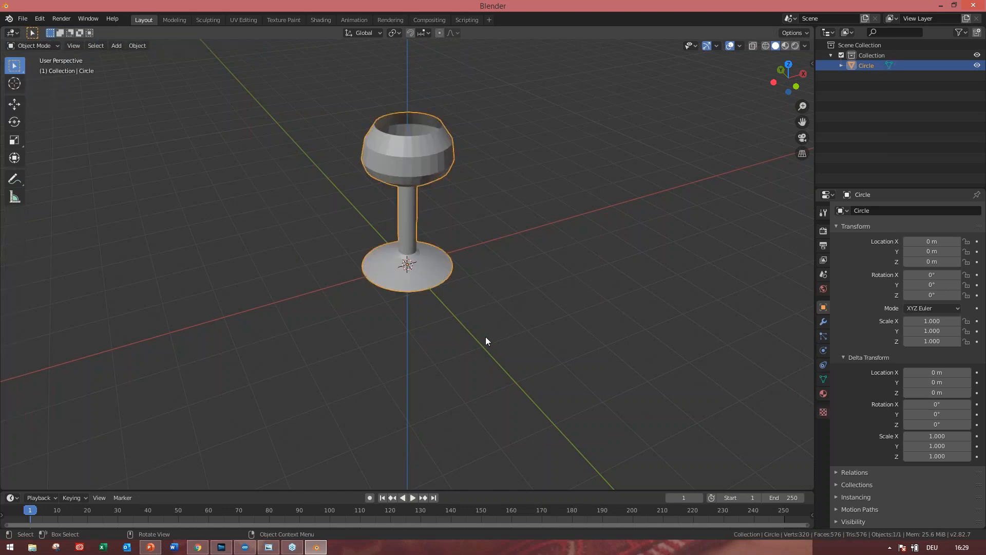
key(x)
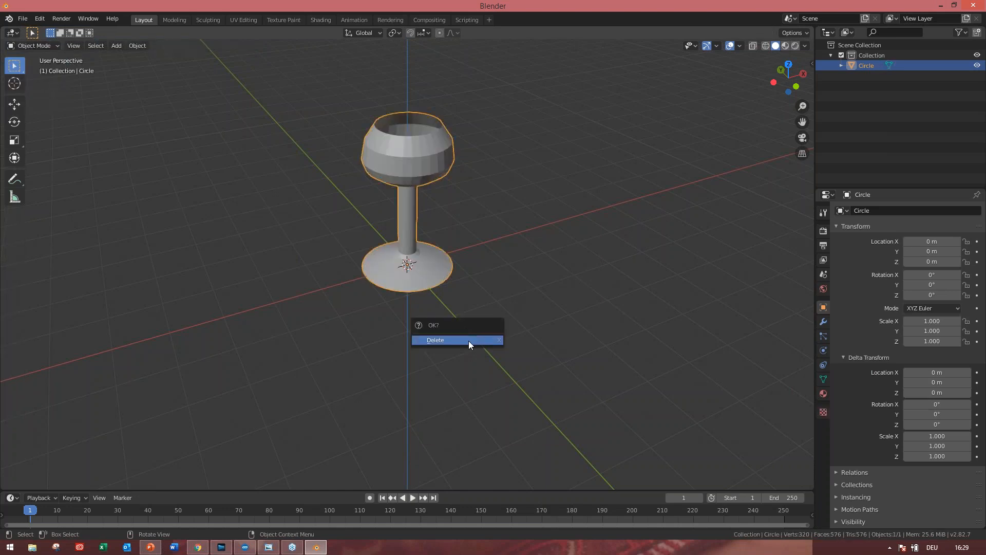
click(468, 341)
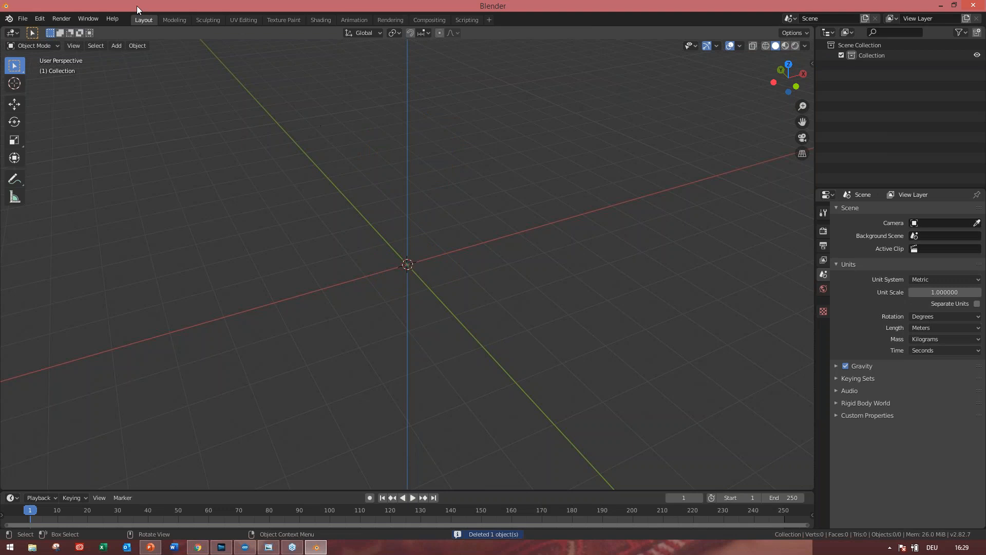
- Add a 1 m cube mesh at the world origin
click(118, 46)
mouse_move(130, 57)
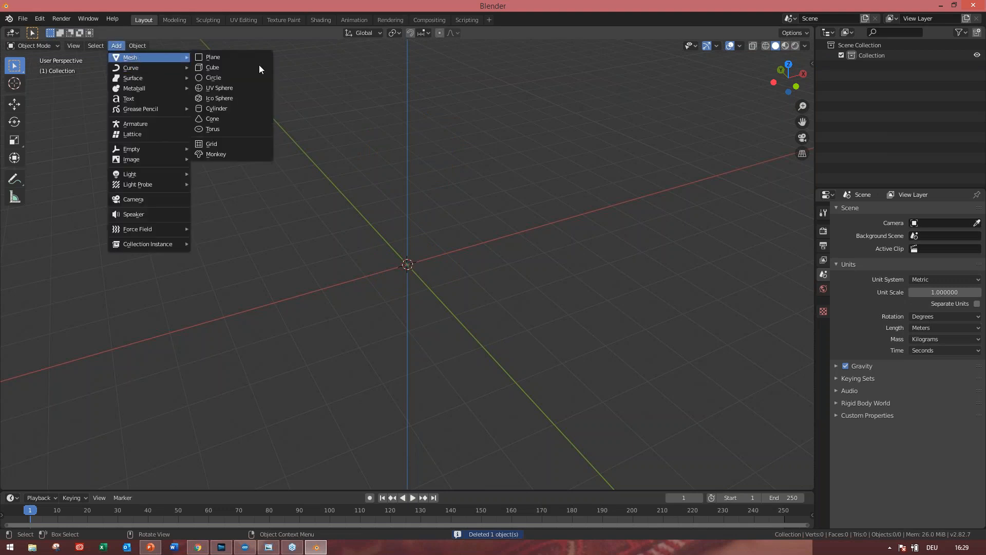
click(261, 70)
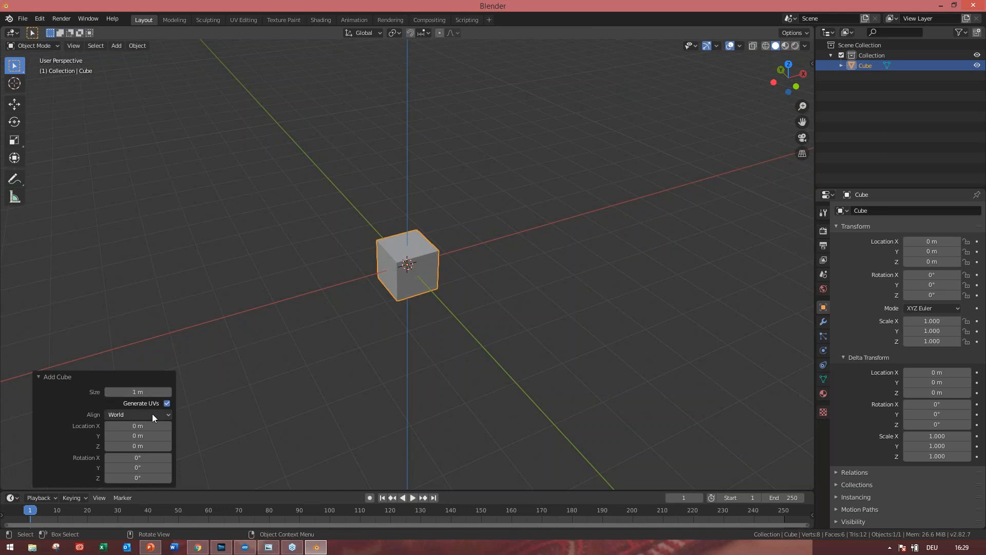
- Set the cube's location to 0.5 m on X, Y and Z
click(410, 270)
middle_drag(445, 310, 448, 267)
click(924, 241)
text(0.5)
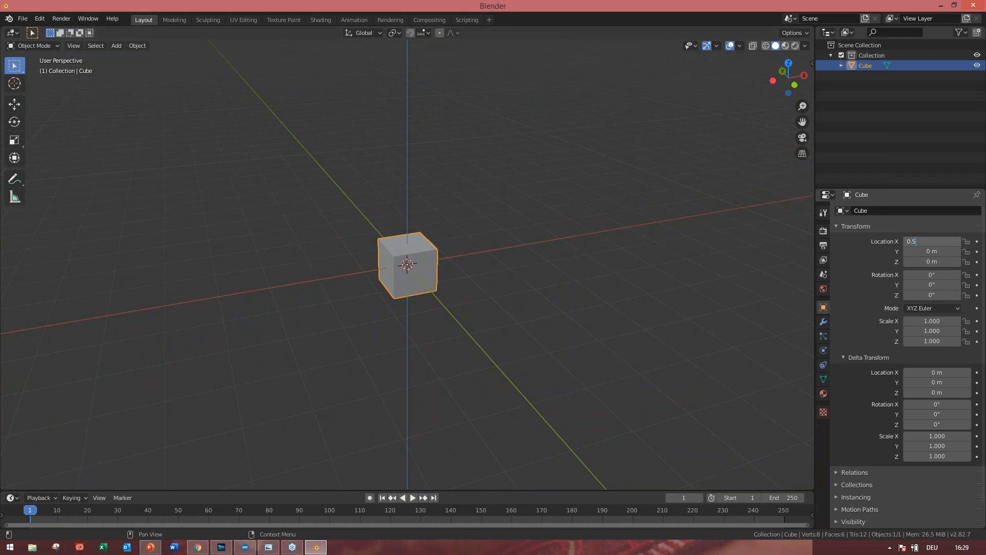
key(Return)
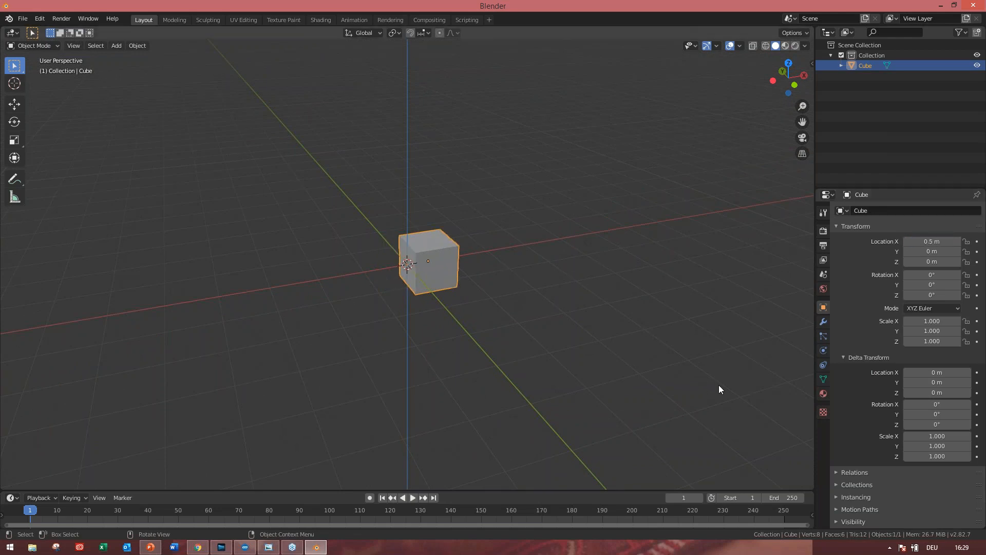
double_click(931, 251)
text(0.5)
key(Tab)
text(0.5)
key(Return)
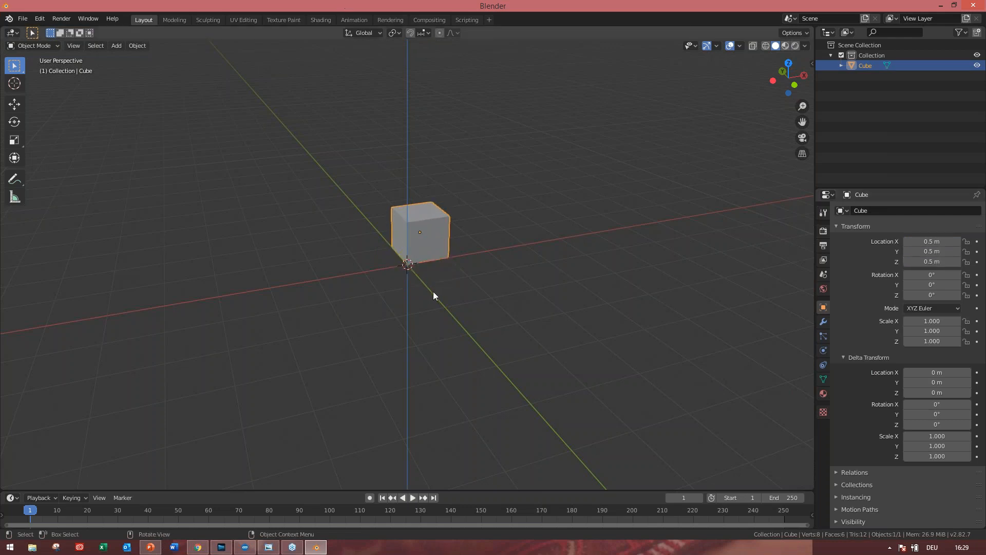
mouse_move(433, 291)
middle_down()
mouse_move(419, 294)
mouse_move(458, 293)
mouse_move(447, 292)
middle_up()
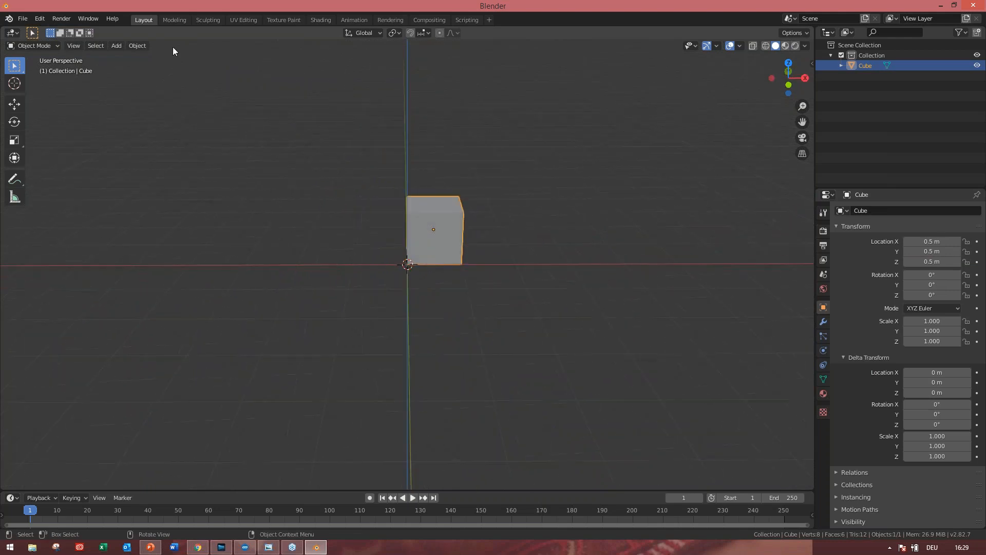
- Switch to the UV Editing workspace and load Dice-Texture.png from the Webinare\Blender folder as the UV background image
click(244, 20)
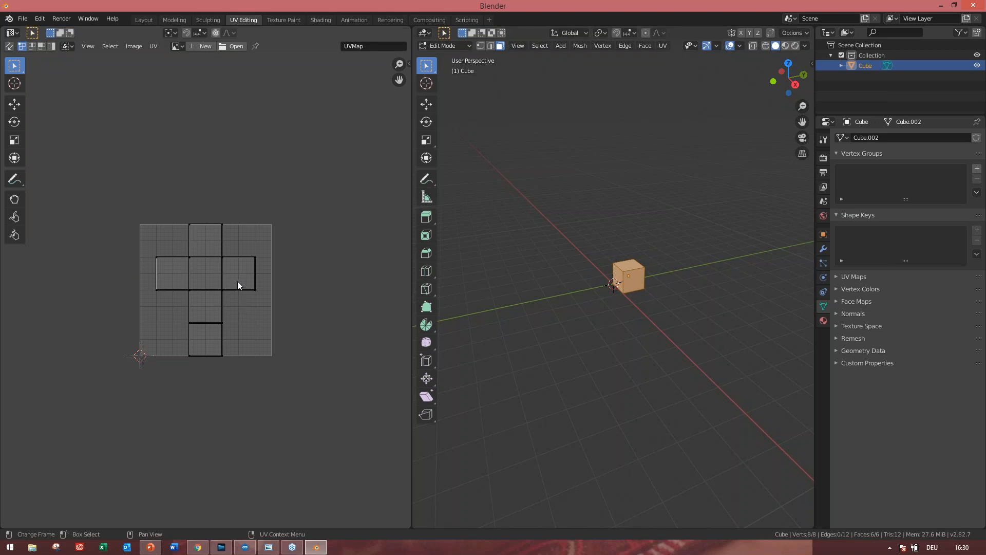
click(178, 46)
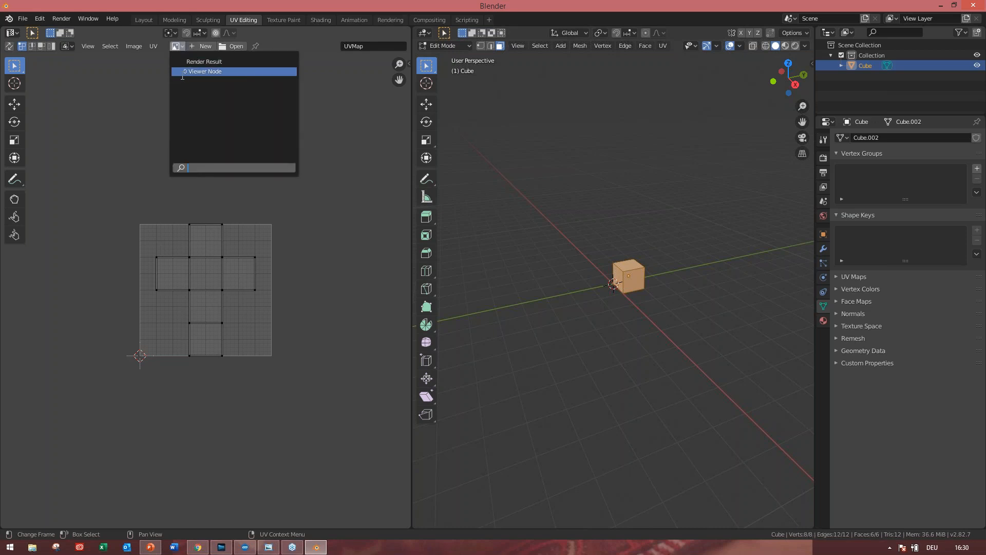
click(212, 44)
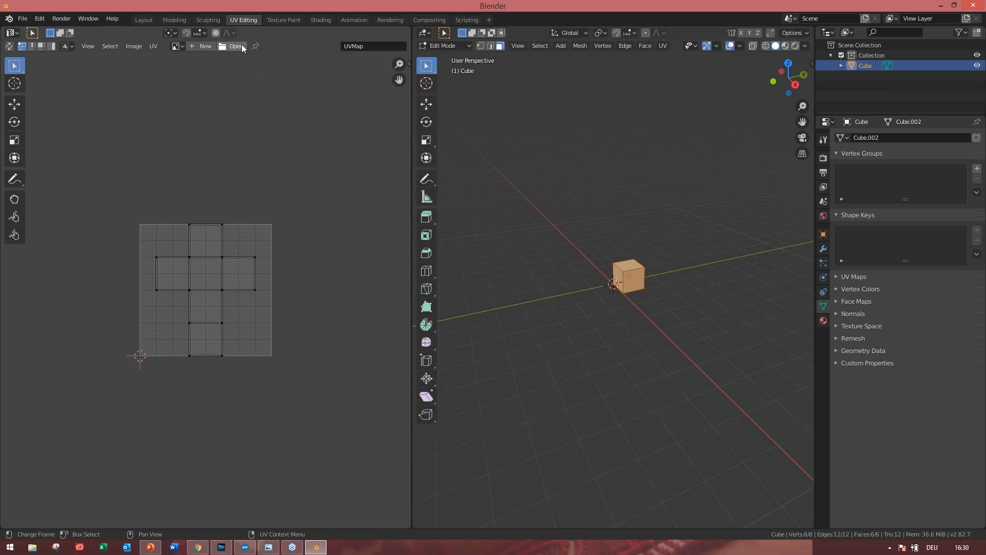
click(235, 45)
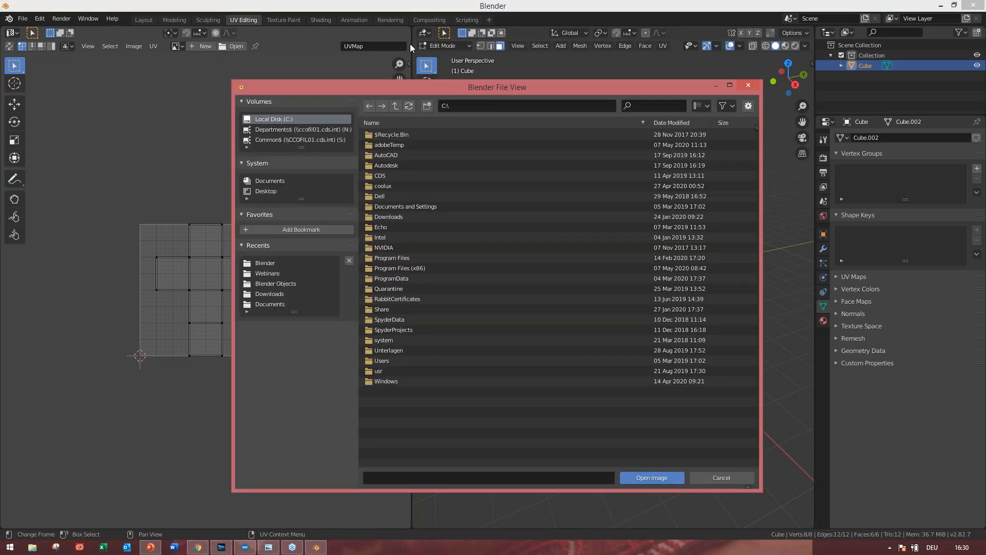
click(218, 215)
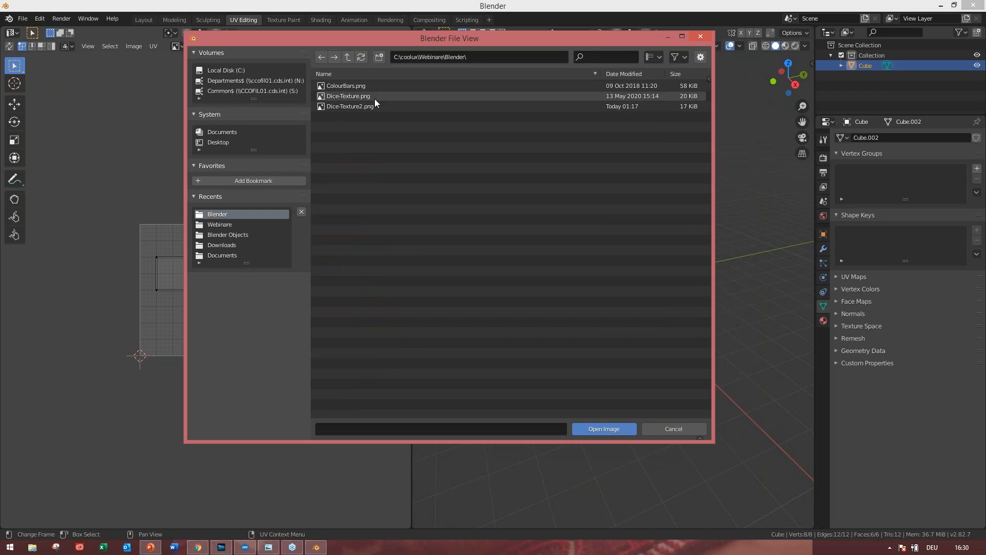
click(375, 99)
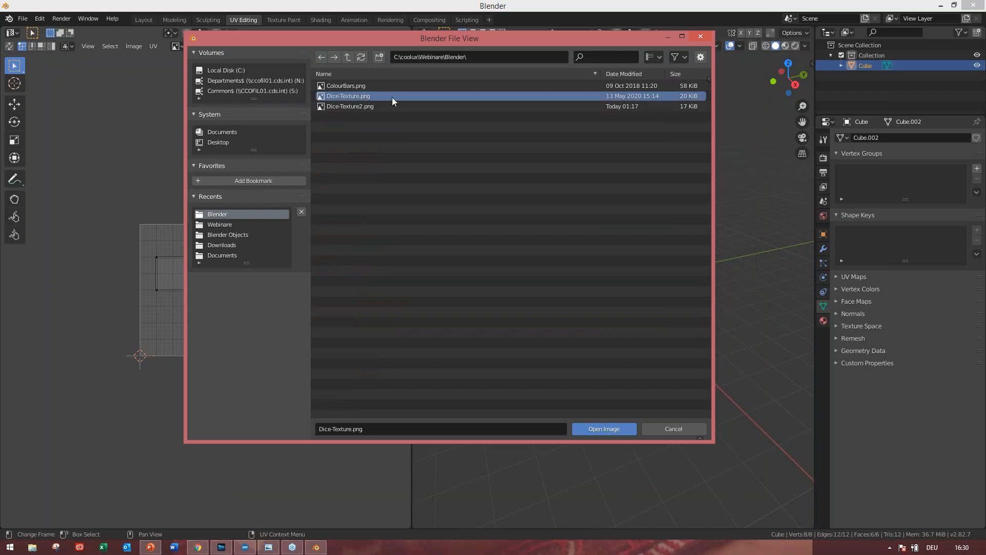
double_click(393, 97)
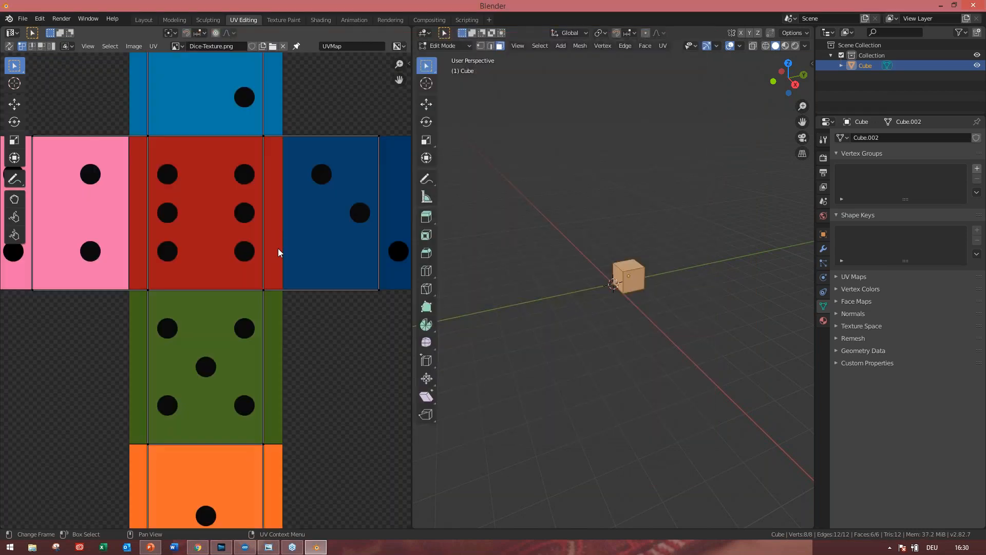
scroll(278, 248, down, 4)
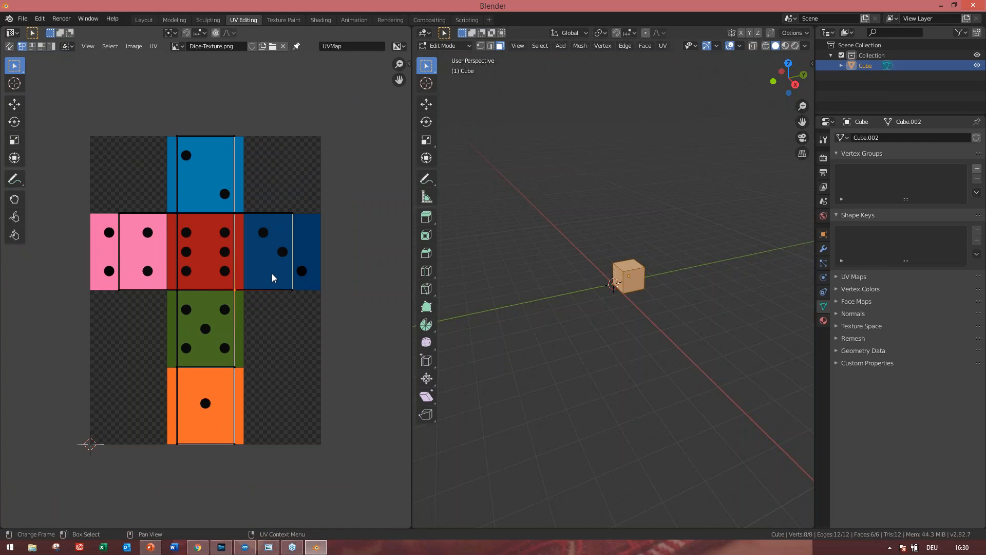
- Select the cube's whole UV layout and widen it horizontally so each face fills one coloured square of the dice texture
scroll(272, 273, up, 1)
click(17, 104)
click(224, 294)
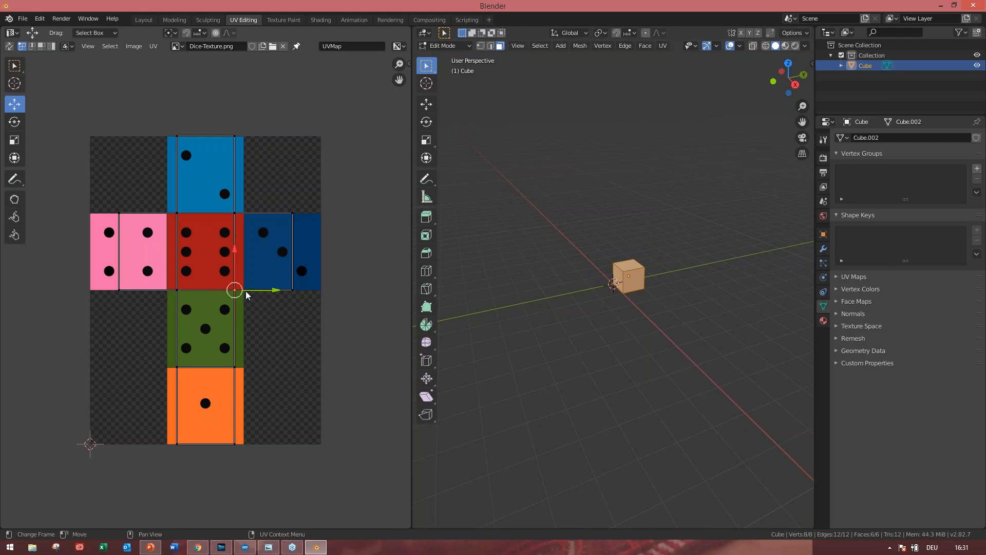
click(14, 141)
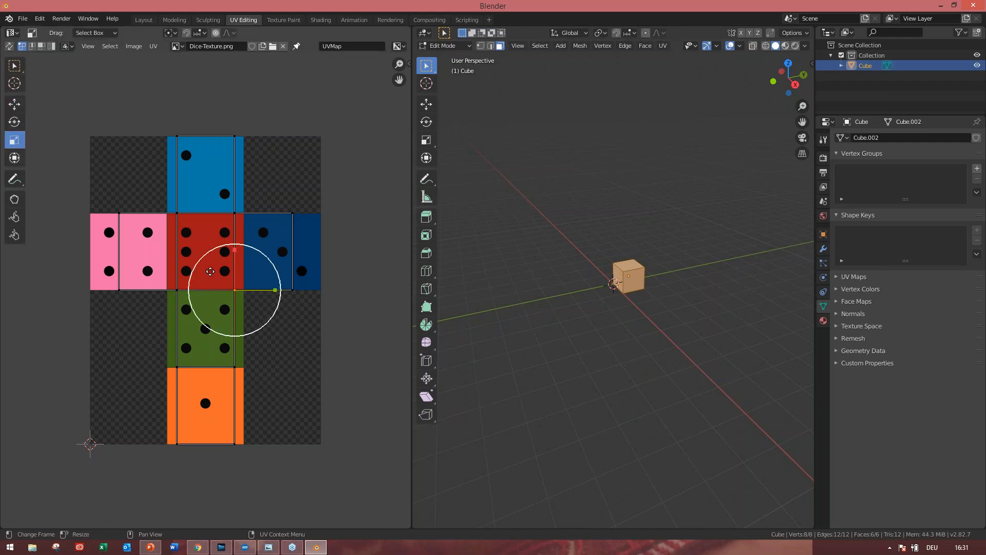
click(177, 213)
key(a)
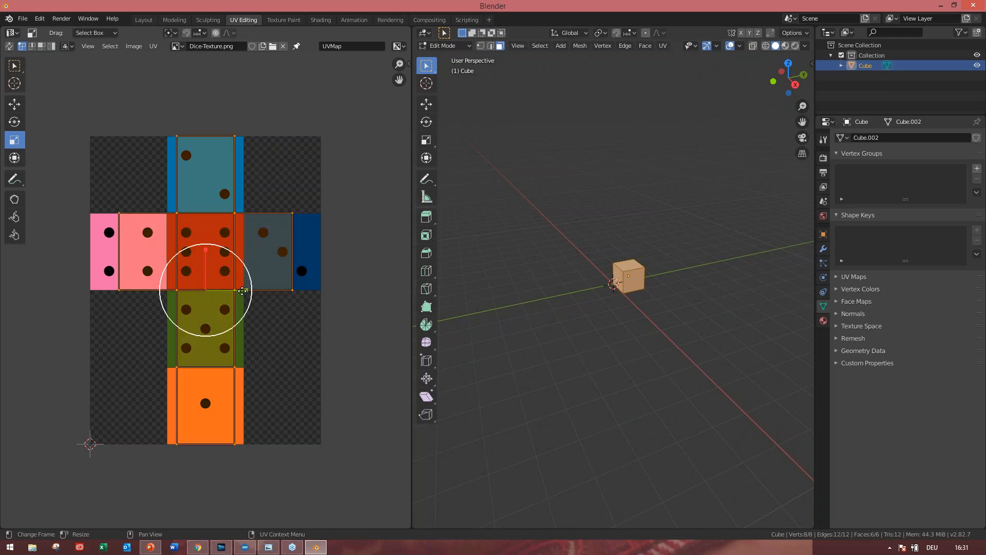
drag(247, 290, 259, 289)
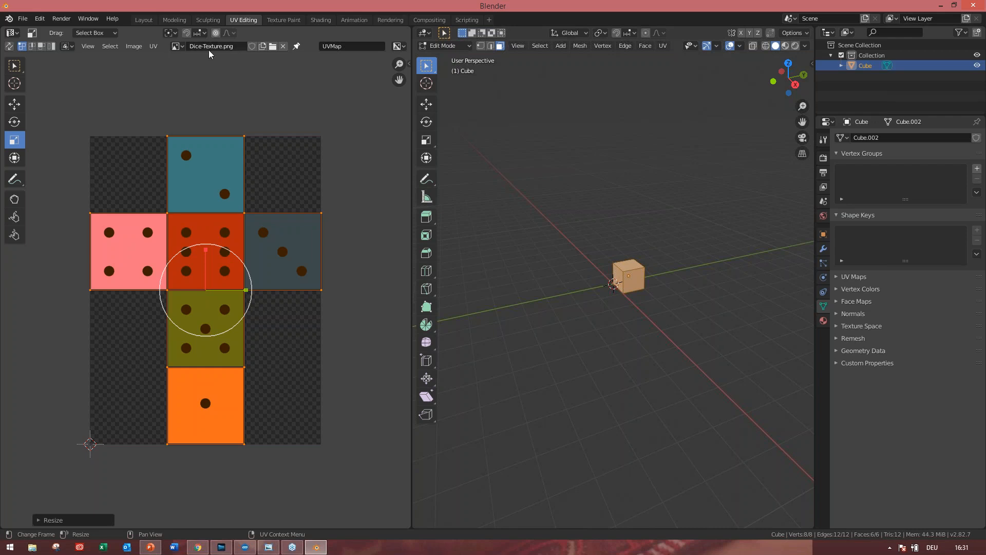
- Replace the UV editor's background image with Dice-Texture2.png
click(181, 47)
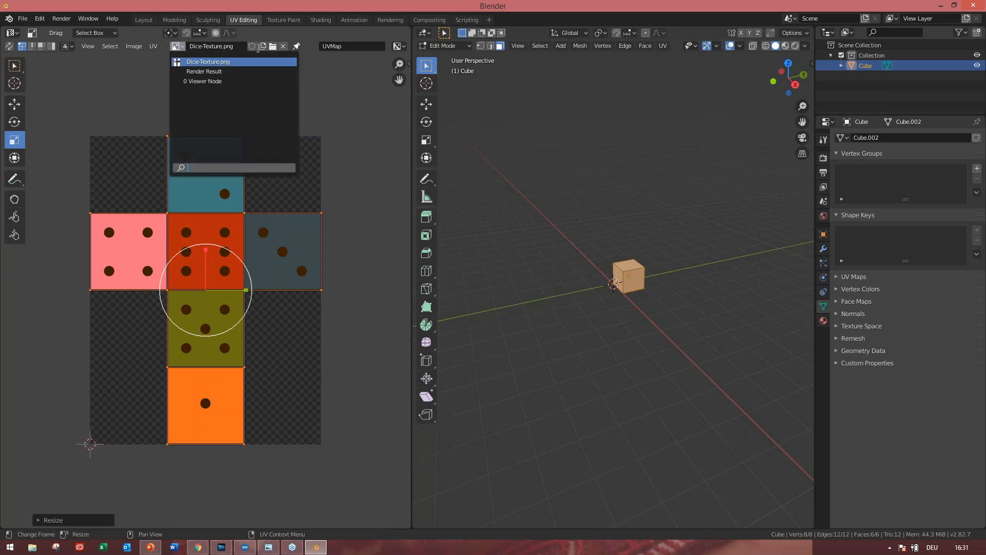
click(274, 48)
click(273, 48)
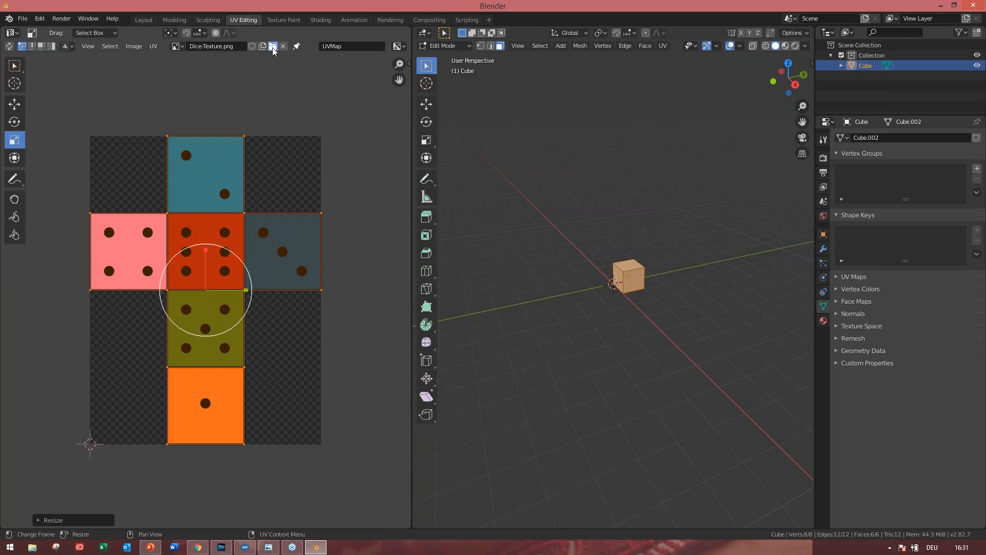
click(423, 155)
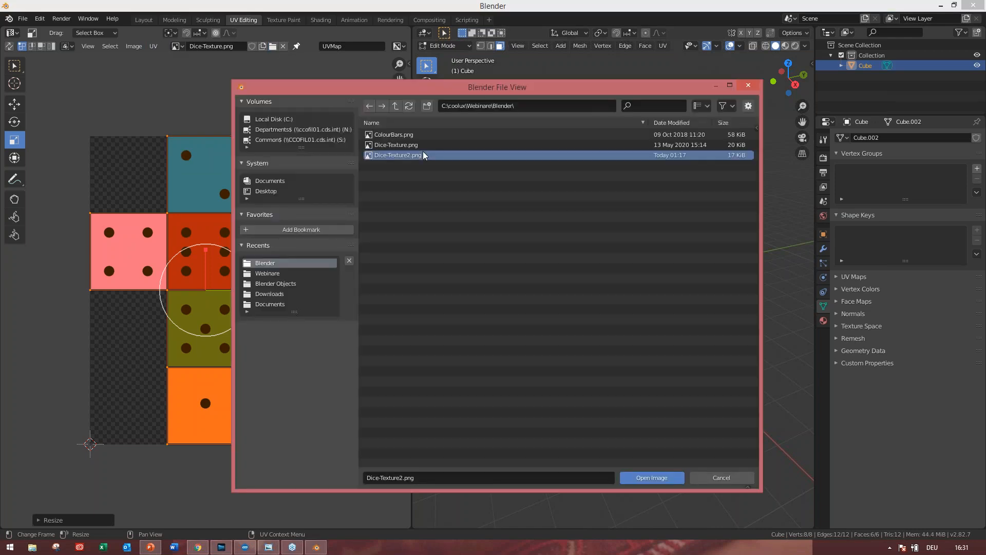
double_click(423, 155)
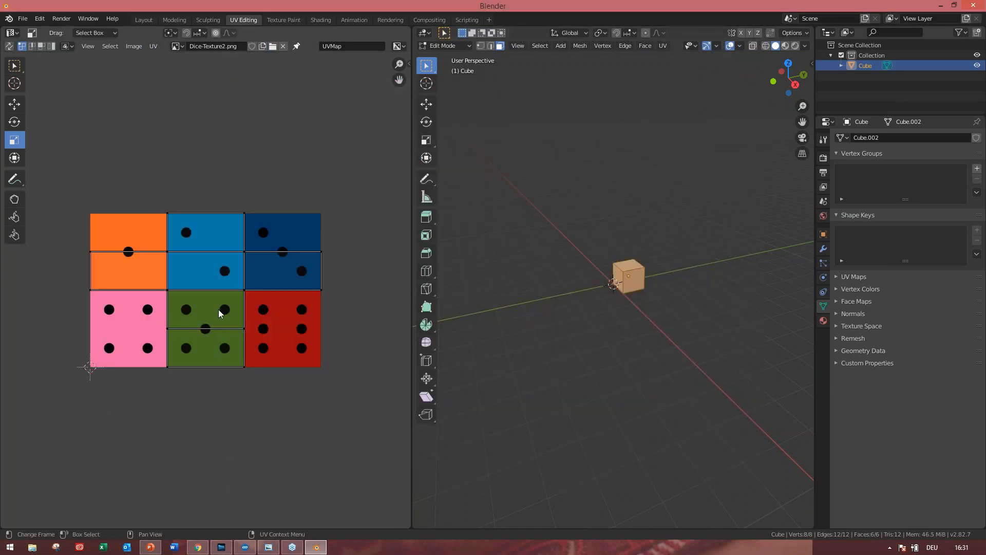
click(182, 247)
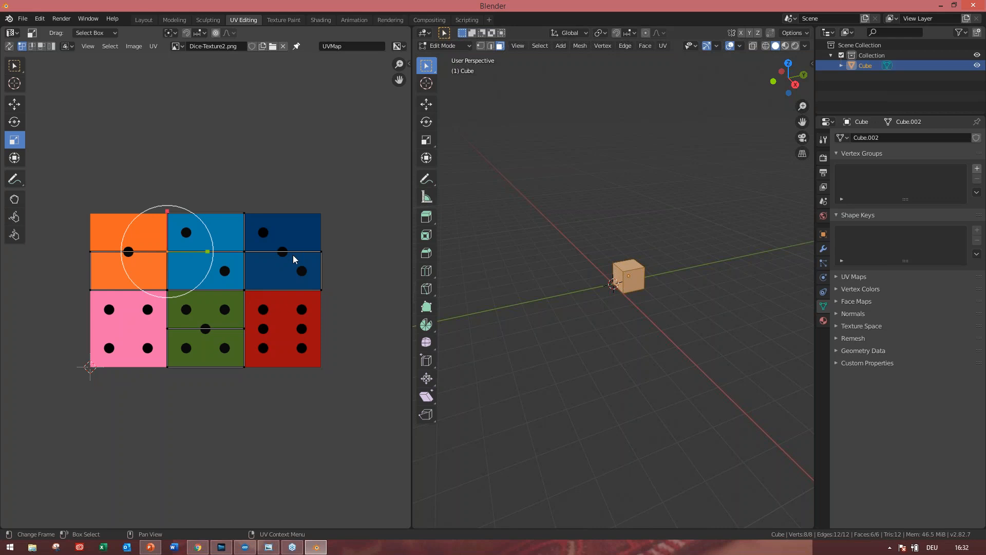
click(663, 45)
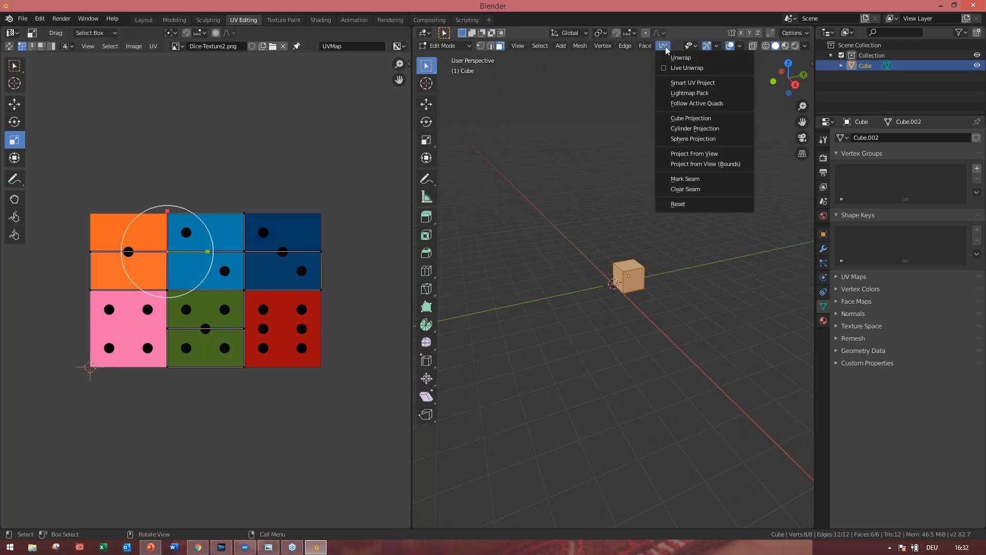
click(698, 184)
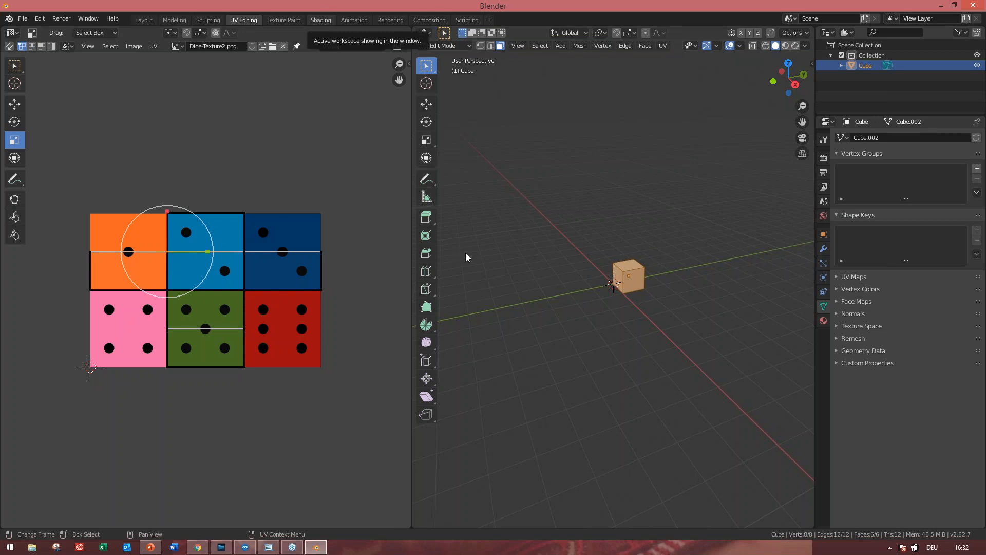
- Switch to the Shading workspace and create a new material for the cube
click(320, 21)
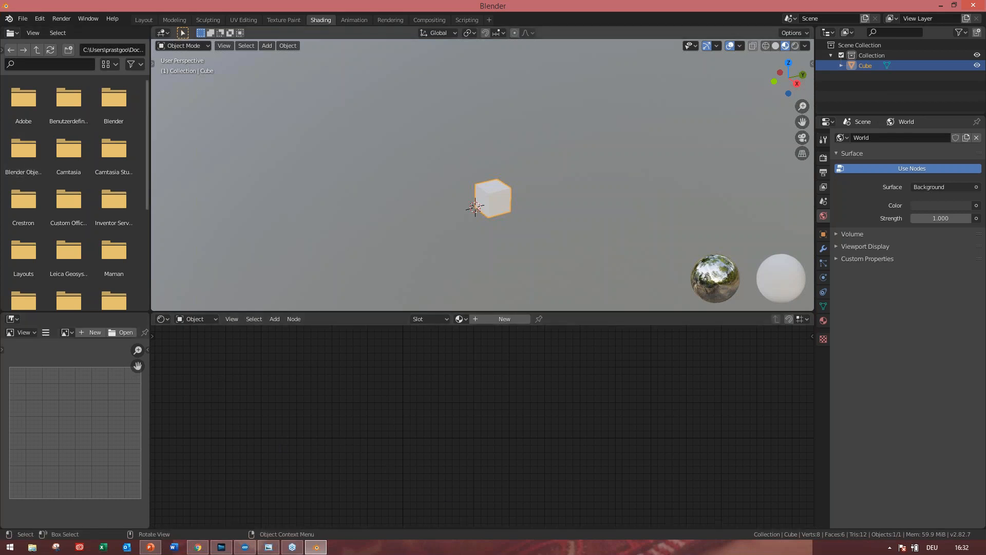
click(510, 322)
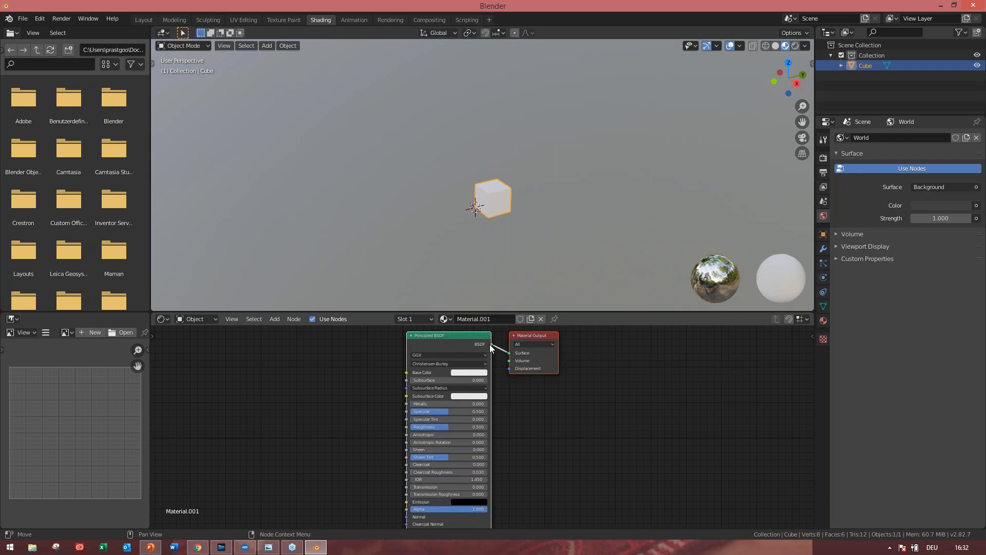
click(504, 380)
click(459, 335)
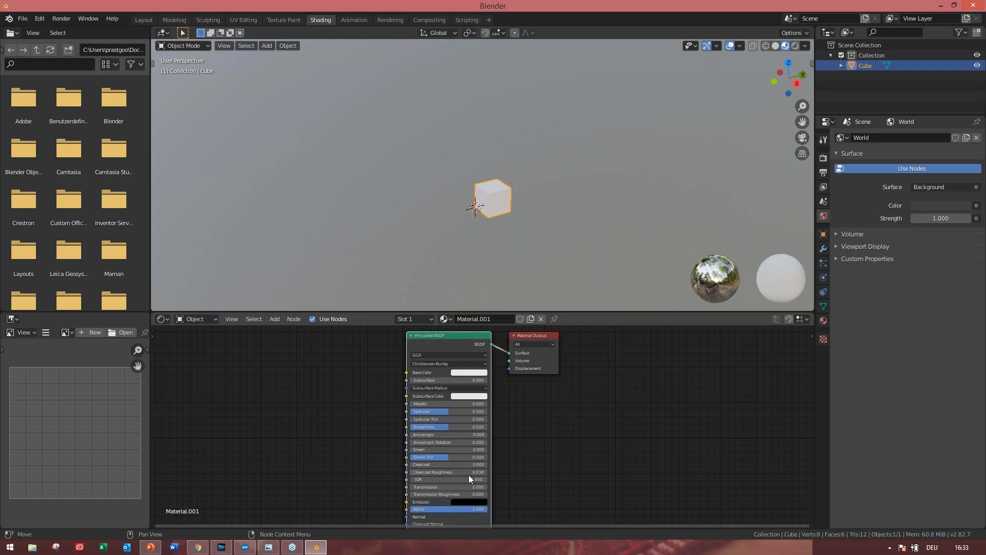
scroll(512, 457, down, 1)
scroll(509, 467, up, 1)
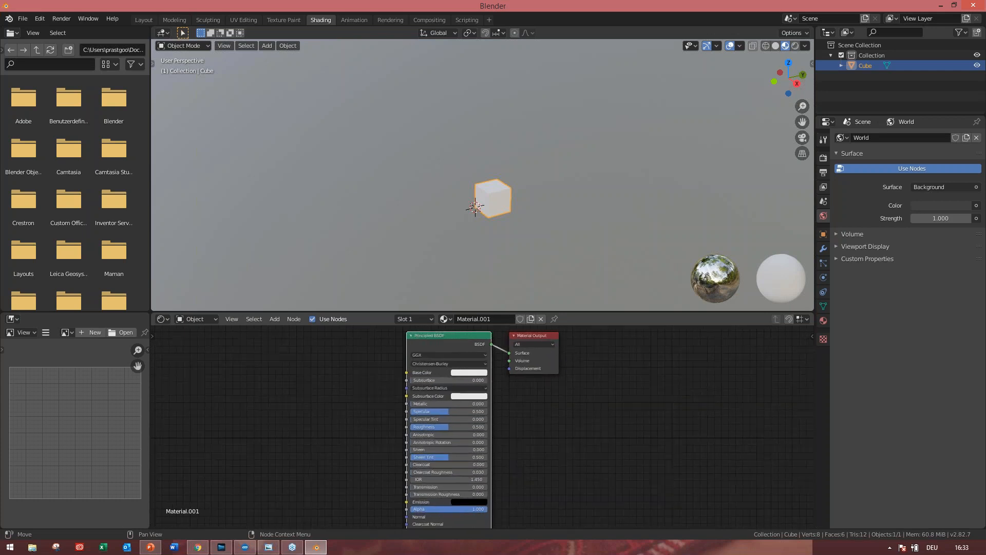
scroll(509, 467, up, 1)
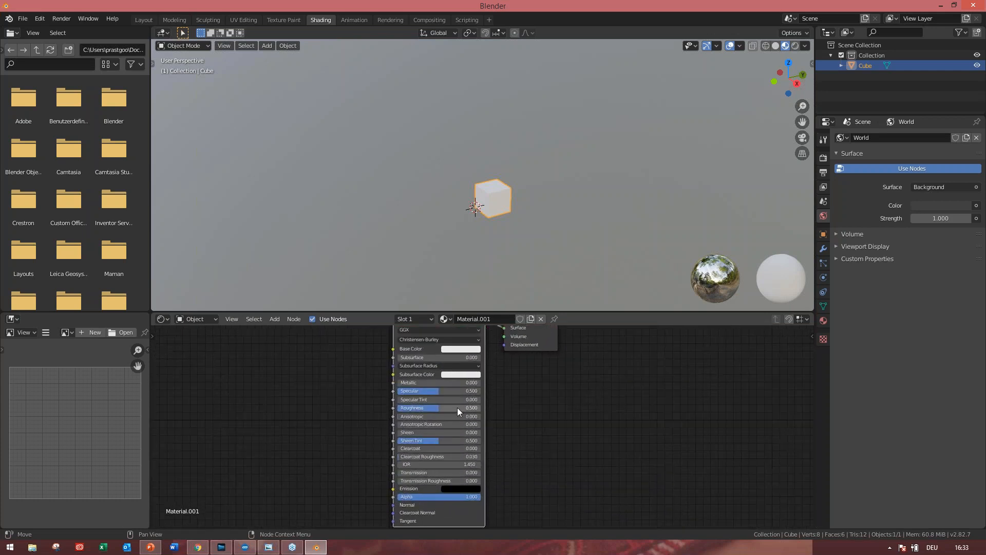
middle_drag(320, 450, 320, 453)
scroll(317, 445, down, 1)
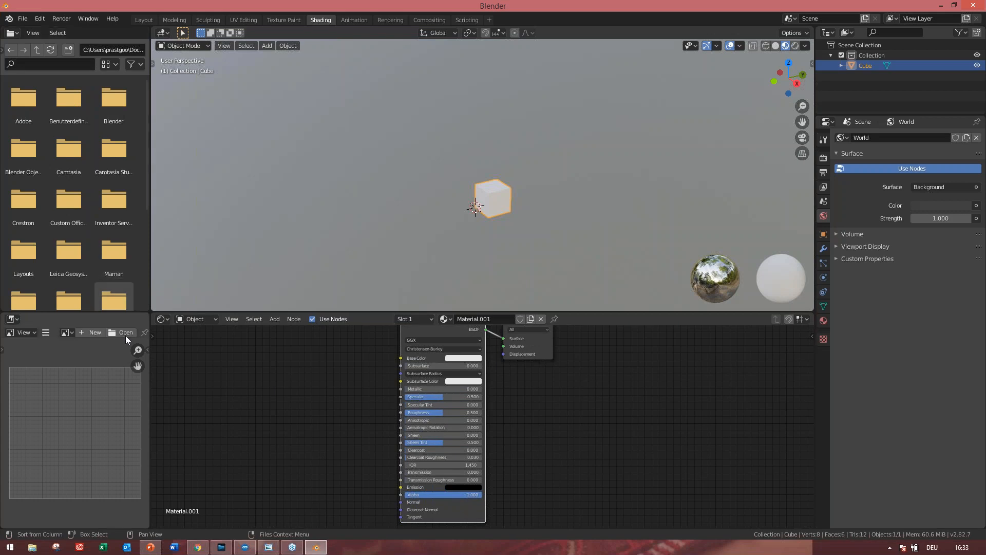
- Move the file browser up from the Documents folder to C:\Users
click(128, 200)
scroll(128, 201, down, 1)
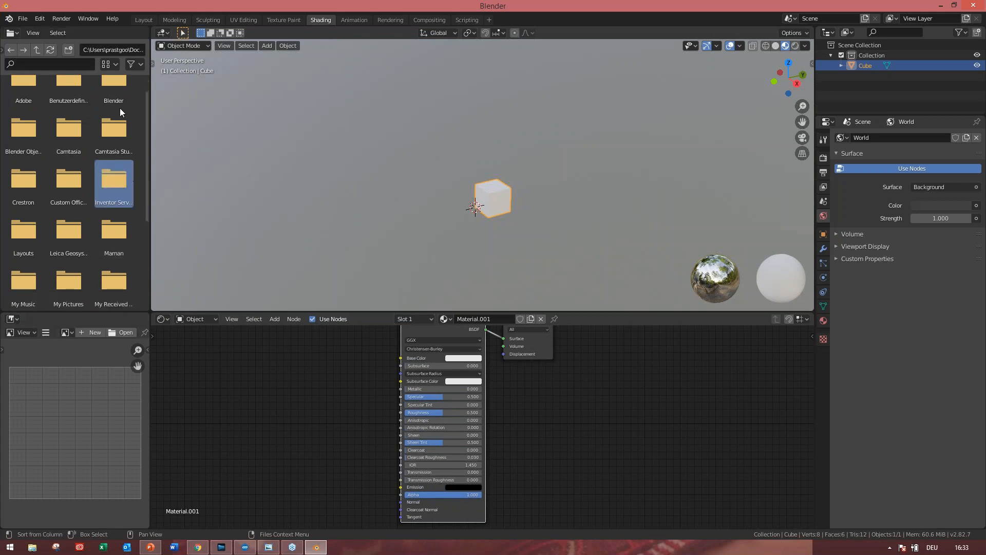
click(36, 50)
click(36, 50)
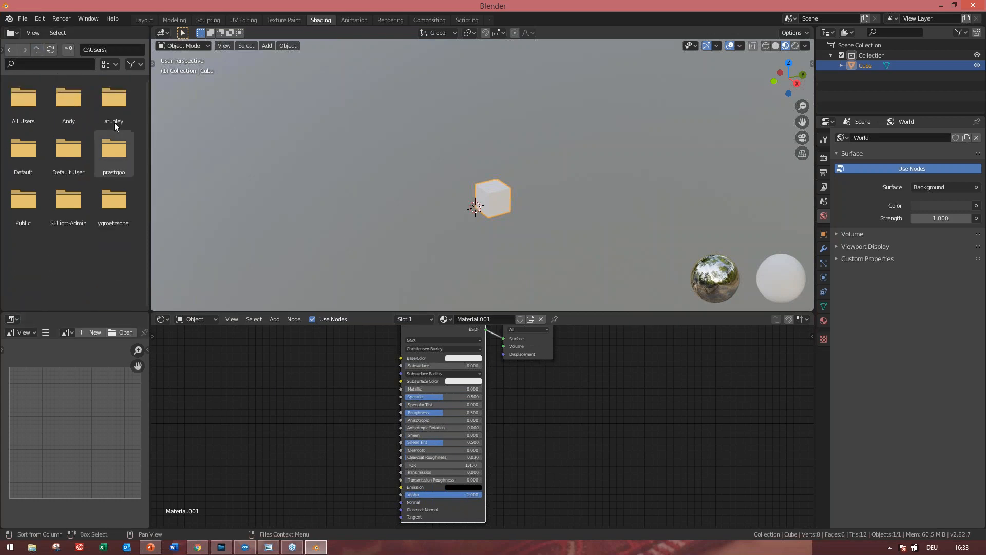
click(15, 52)
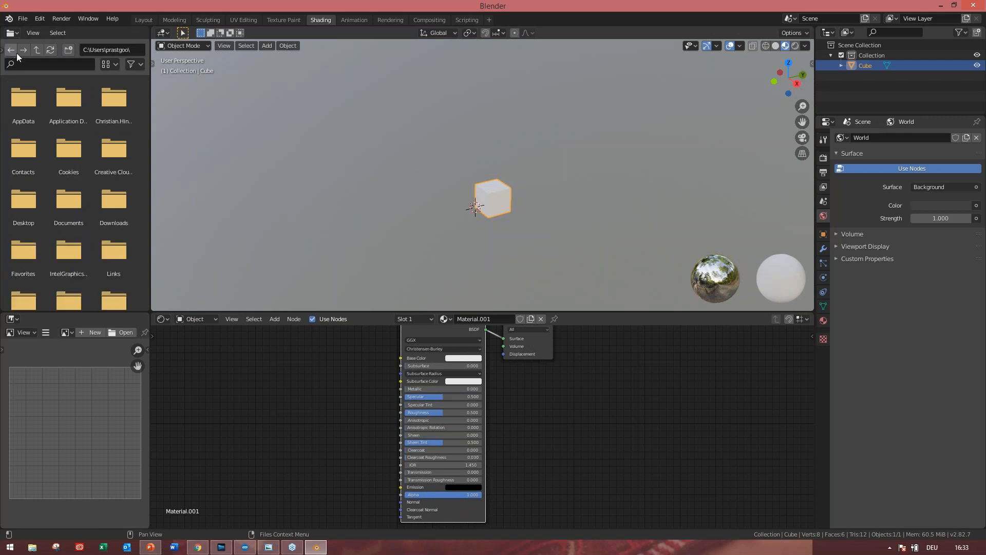
click(93, 195)
scroll(94, 196, down, 2)
scroll(93, 195, down, 1)
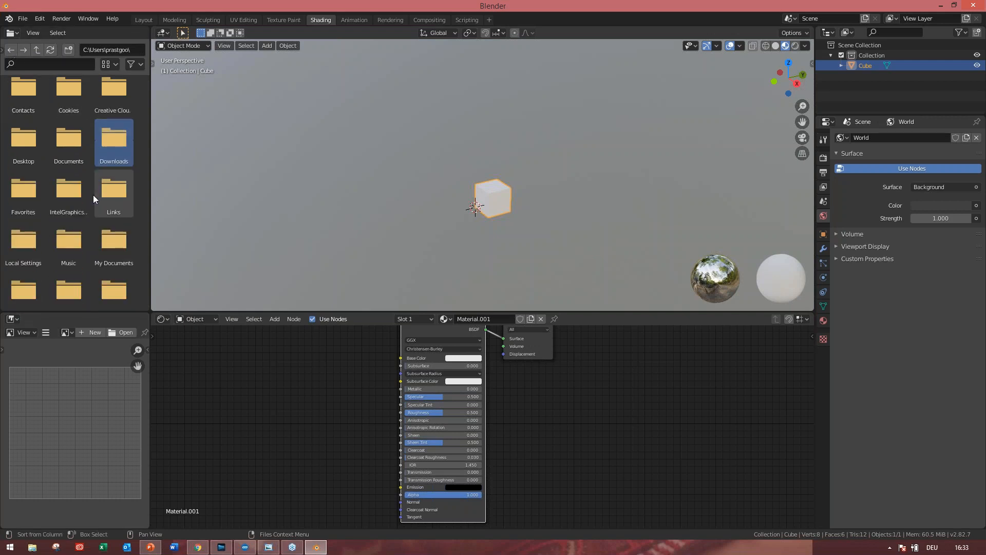
scroll(93, 196, down, 1)
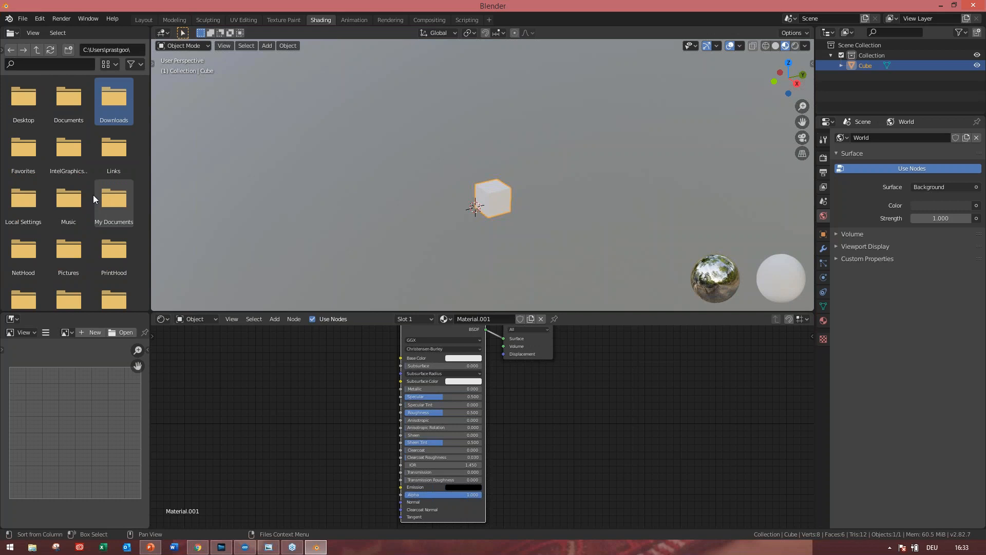
scroll(94, 196, down, 4)
scroll(94, 195, up, 5)
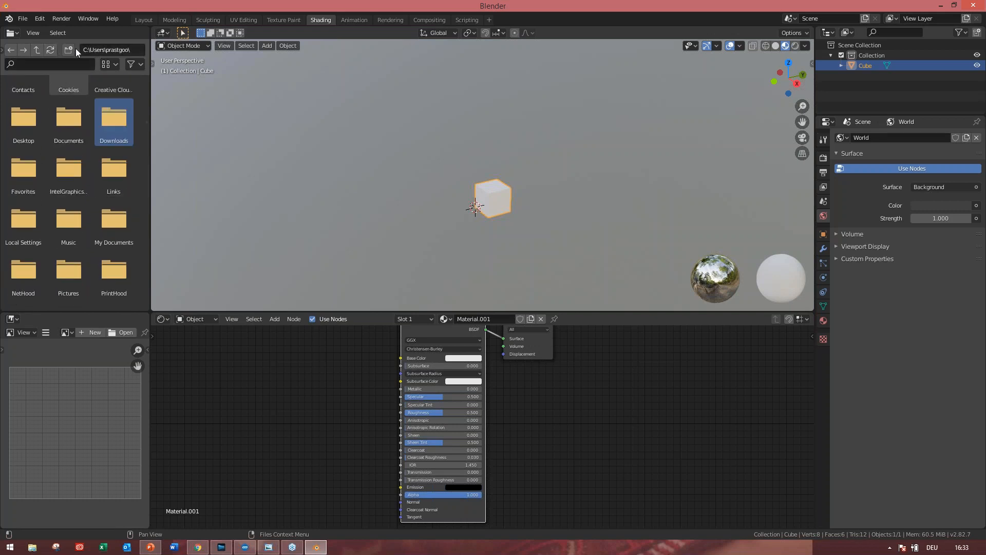
click(38, 49)
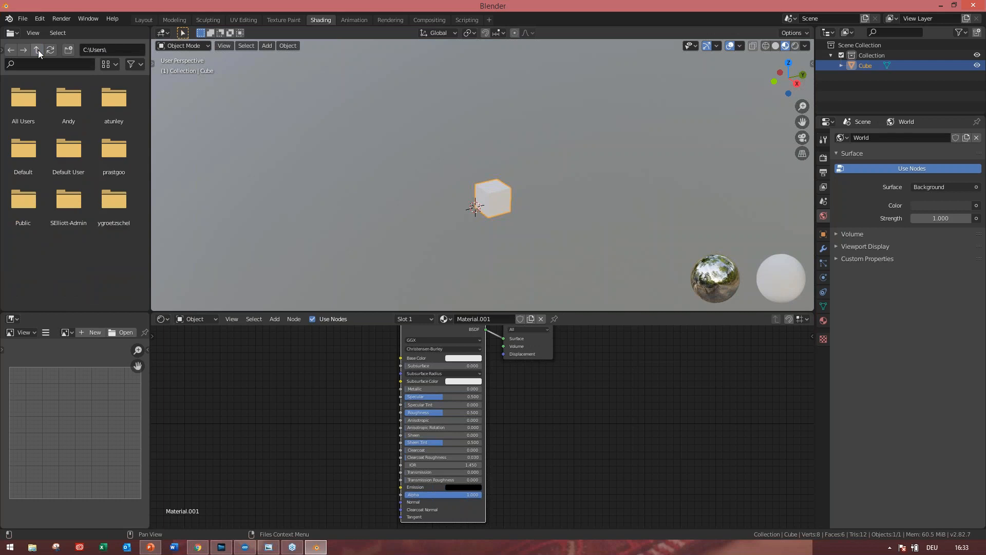
- Browse to the C:\coolux\Webinare\Blender folder in the file browser
click(38, 51)
double_click(109, 155)
scroll(101, 257, down, 5)
scroll(101, 257, down, 2)
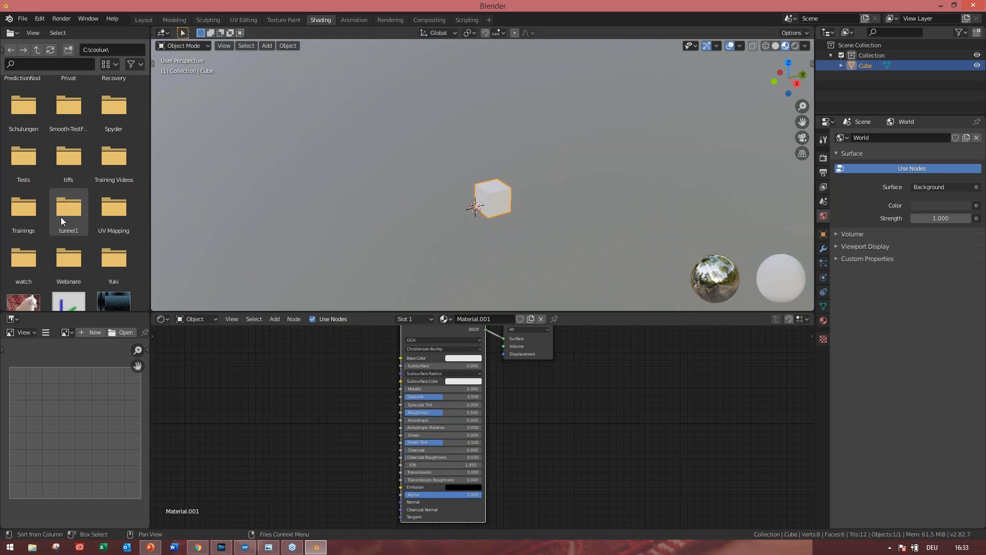
double_click(70, 259)
double_click(64, 109)
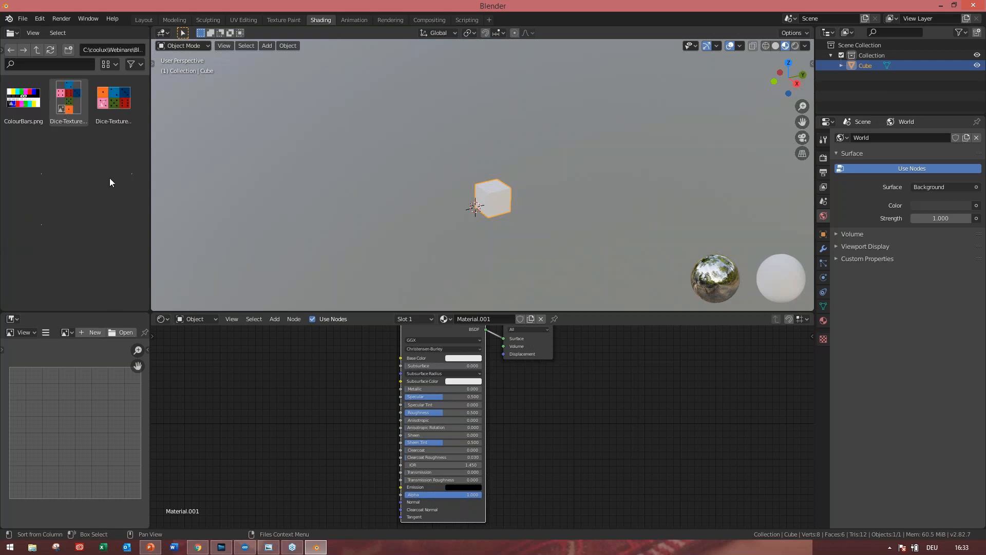
- Add Dice-Texture2.png to the shader node tree as an image texture node, enlarge the node area and place the node beside the Principled BSDF
click(121, 101)
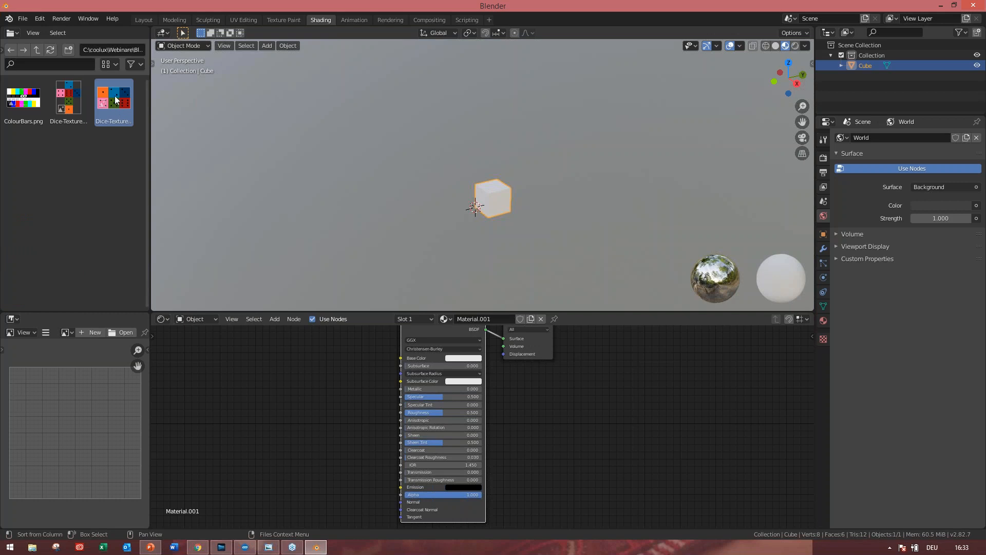
drag(114, 103, 248, 332)
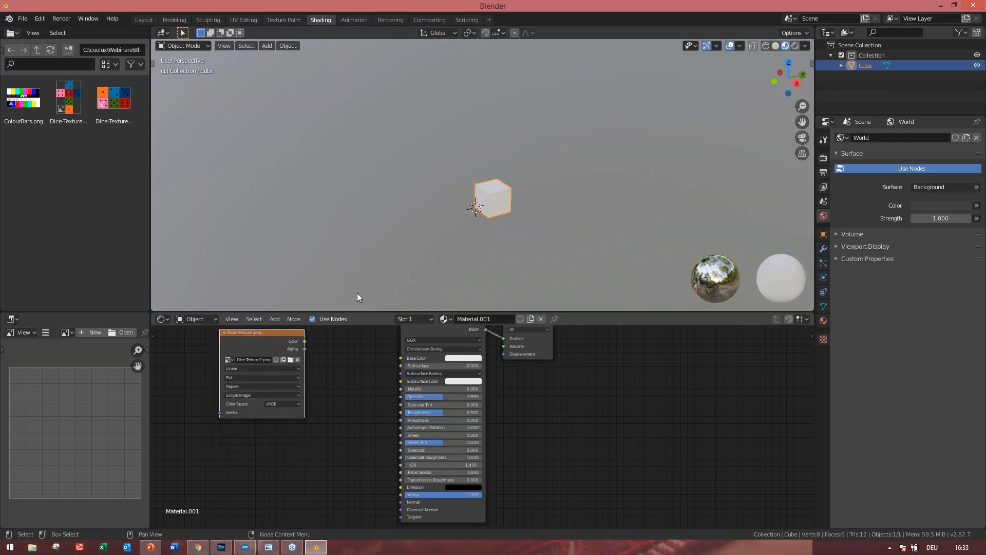
drag(368, 311, 358, 229)
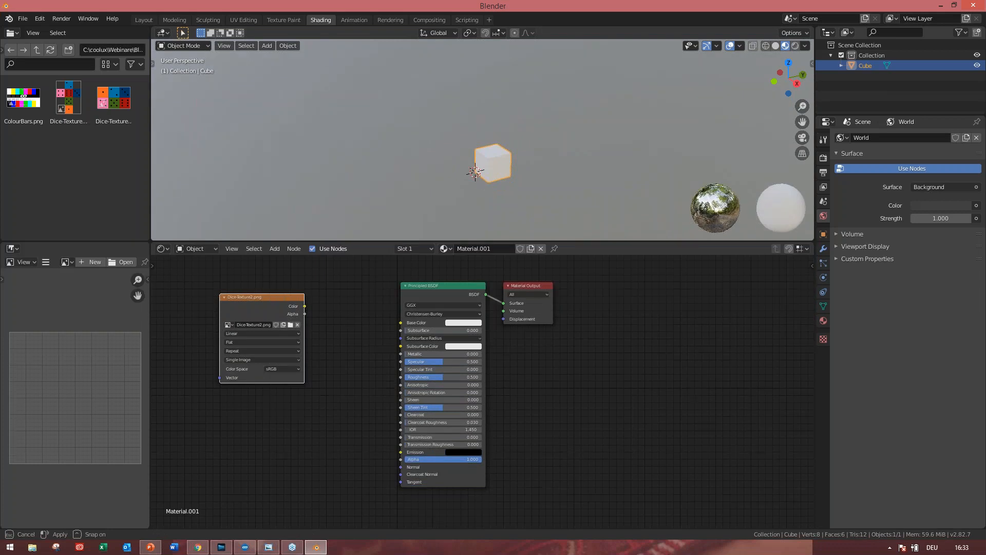
drag(267, 305, 307, 298)
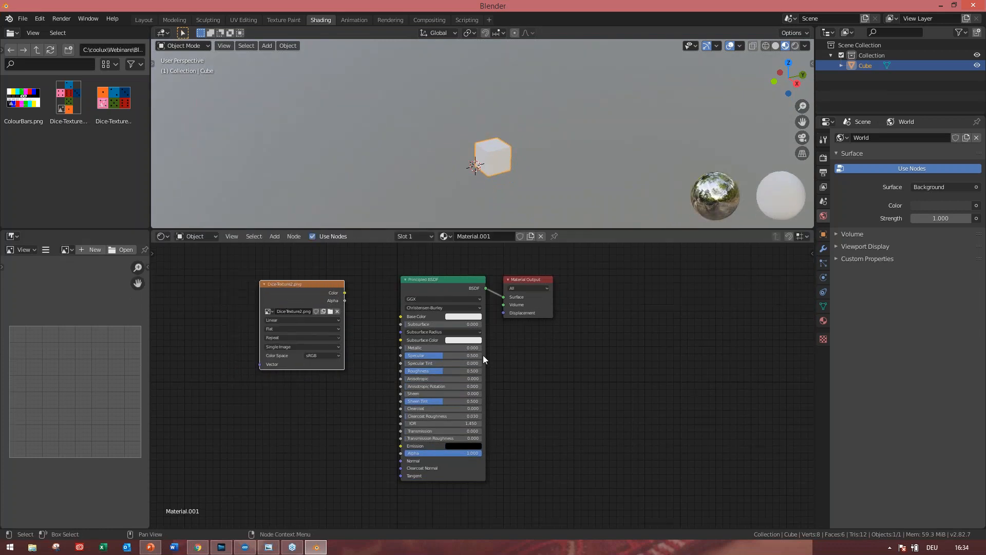
- Delete the Principled BSDF node and connect the Dice-Texture2.png Color output to the Material Output's Surface input
click(535, 364)
click(424, 278)
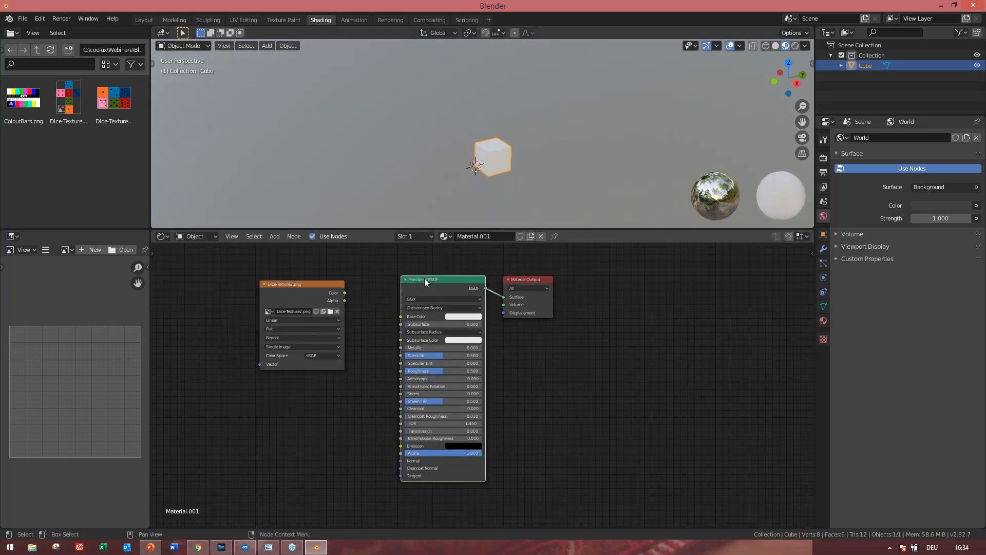
right_click(424, 278)
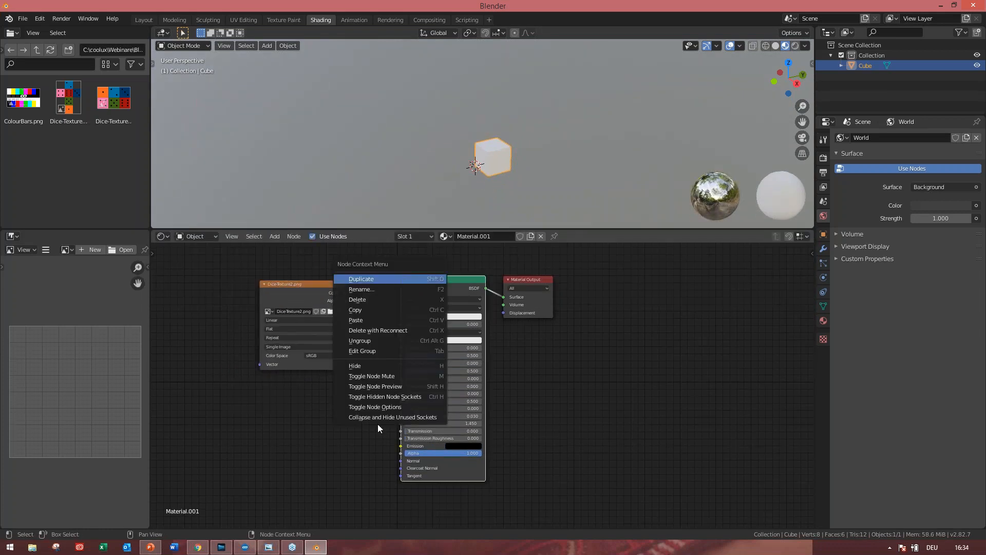
click(369, 300)
drag(319, 284, 505, 297)
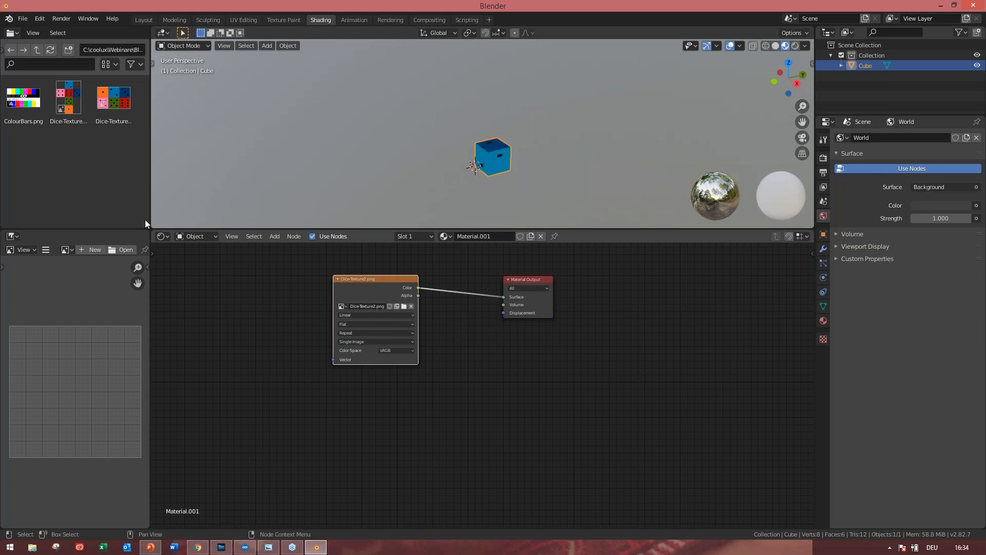
- Change the Image Editor area to a UV Editor displaying Dice-Texture2.png and widen that area
click(12, 236)
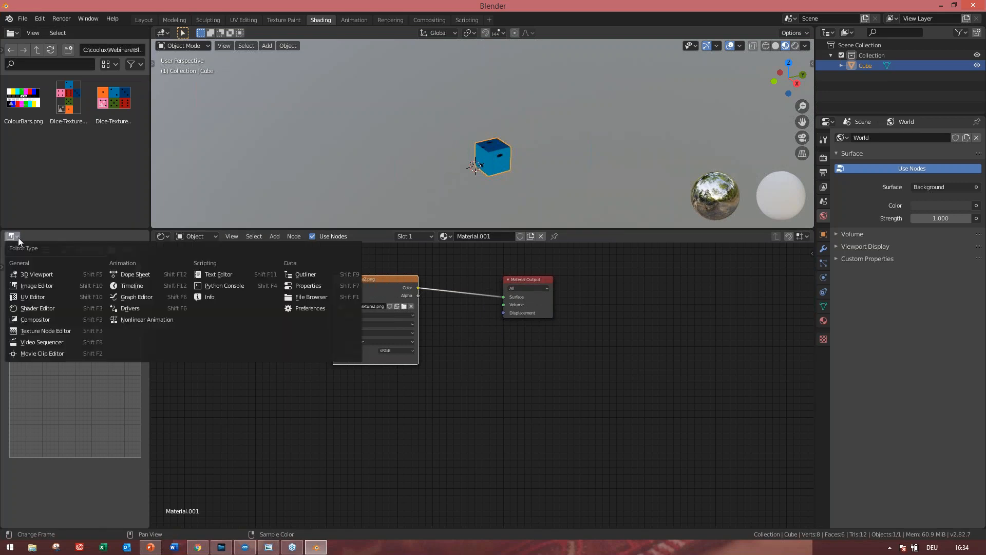
click(44, 296)
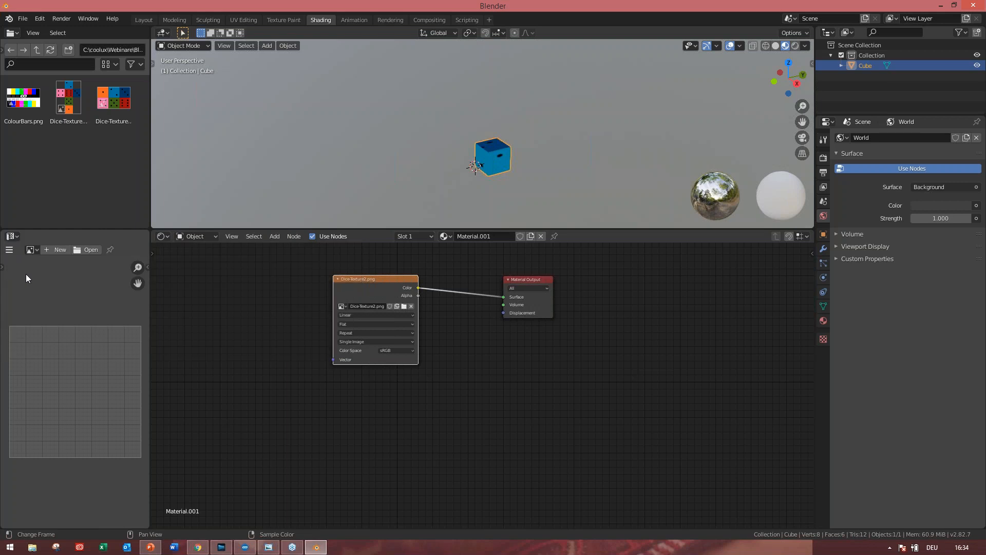
click(32, 250)
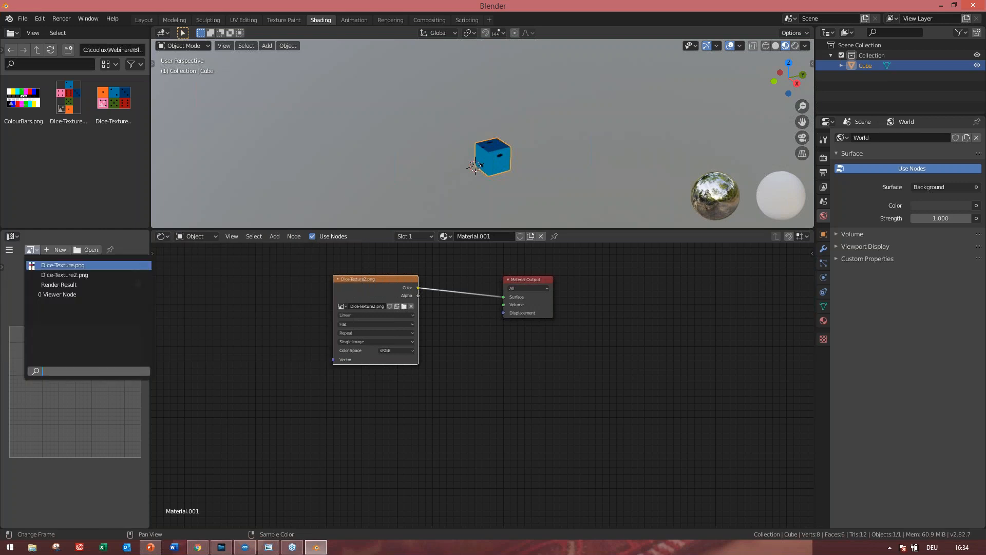
click(61, 274)
scroll(94, 341, down, 4)
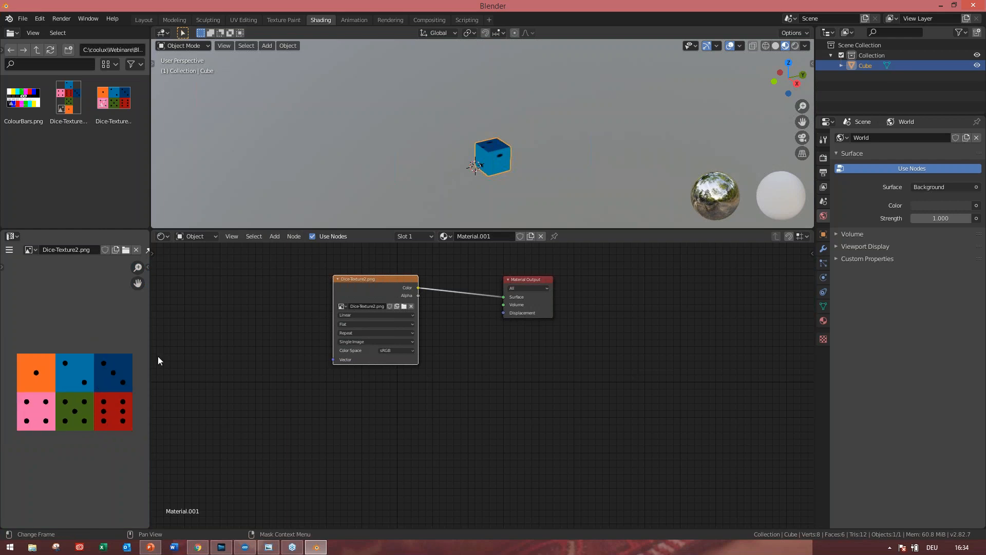
drag(150, 343, 325, 334)
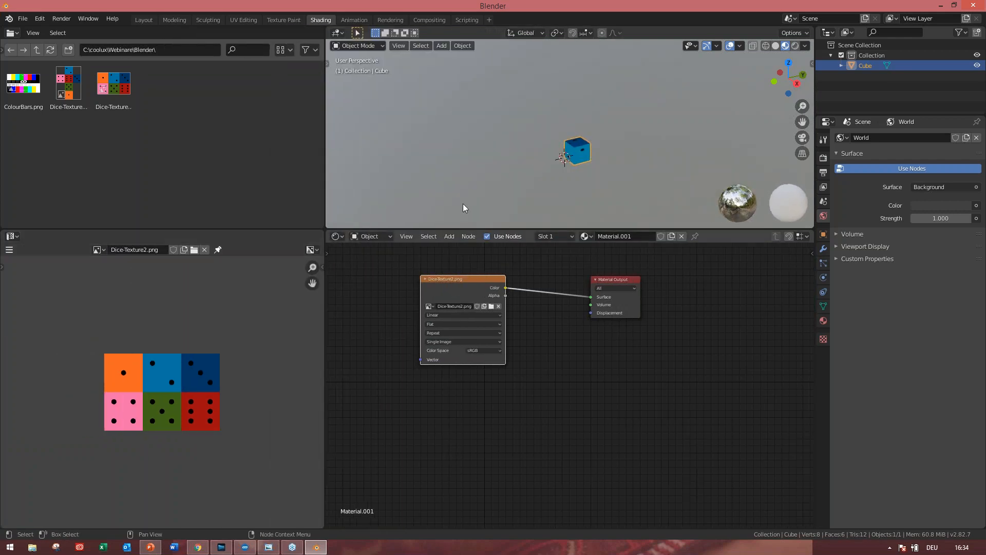
- Put the textured cube into Edit Mode to display its UV layout over the dice texture
click(454, 112)
drag(642, 200, 535, 104)
scroll(577, 152, up, 2)
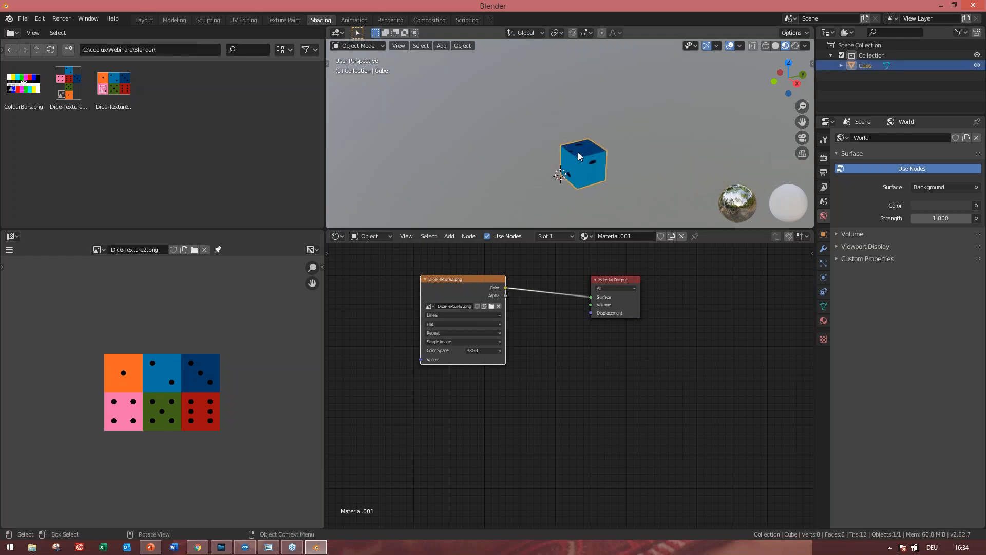
scroll(577, 152, up, 3)
middle_drag(577, 179, 574, 205)
click(358, 46)
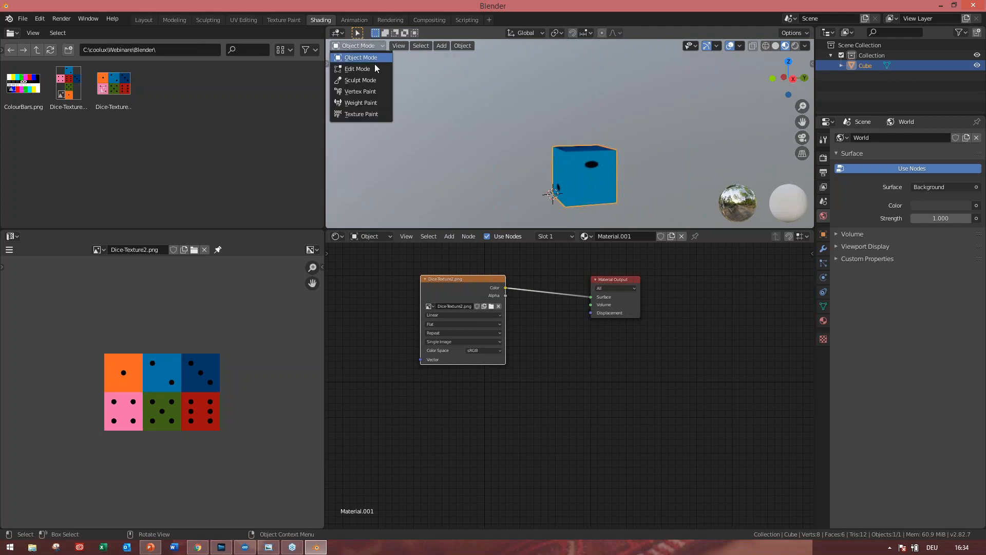
click(374, 69)
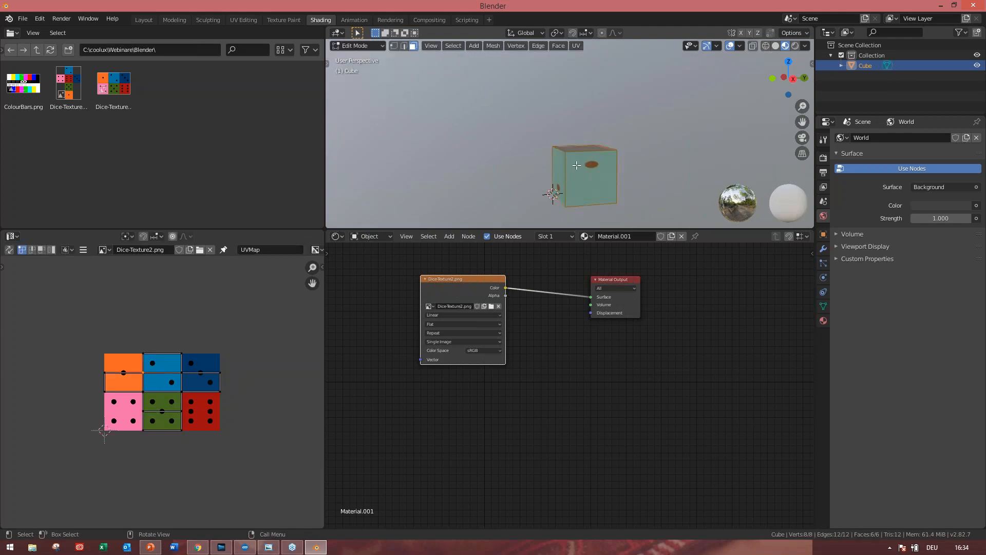
- Select individual cube faces to examine where each one lies on the dice texture
click(577, 165)
click(554, 167)
click(577, 149)
click(590, 182)
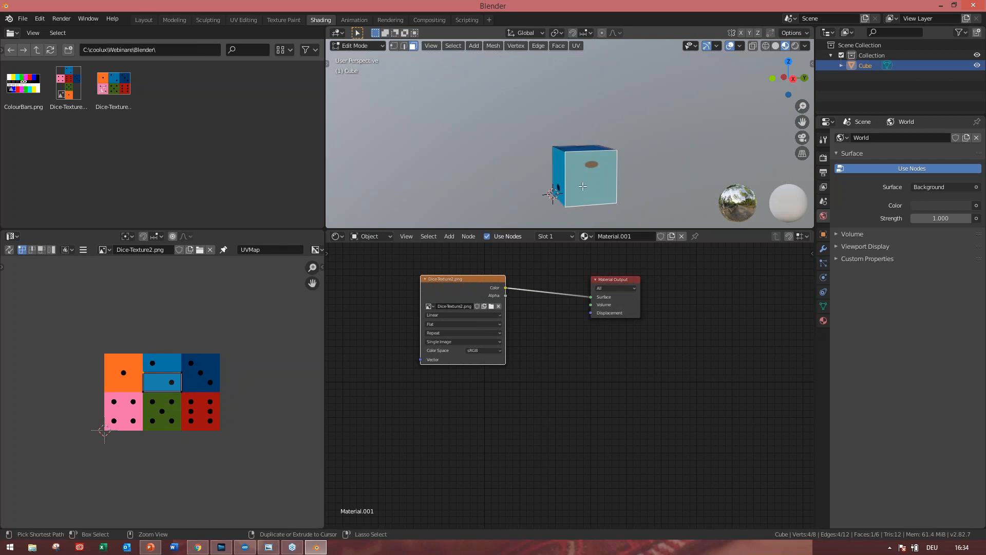
- Mark all of the cube's edges as seams and switch to edge selection mode
key(a)
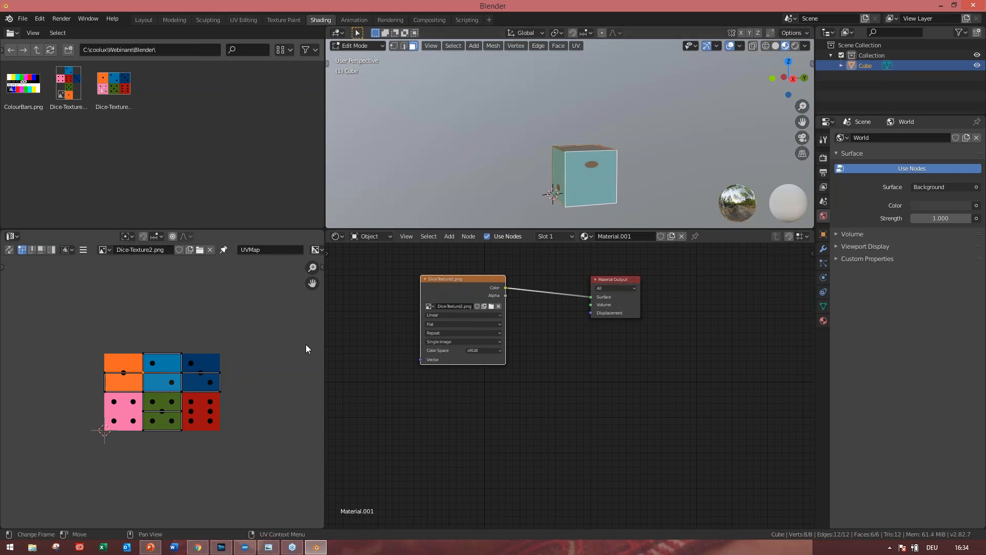
click(577, 46)
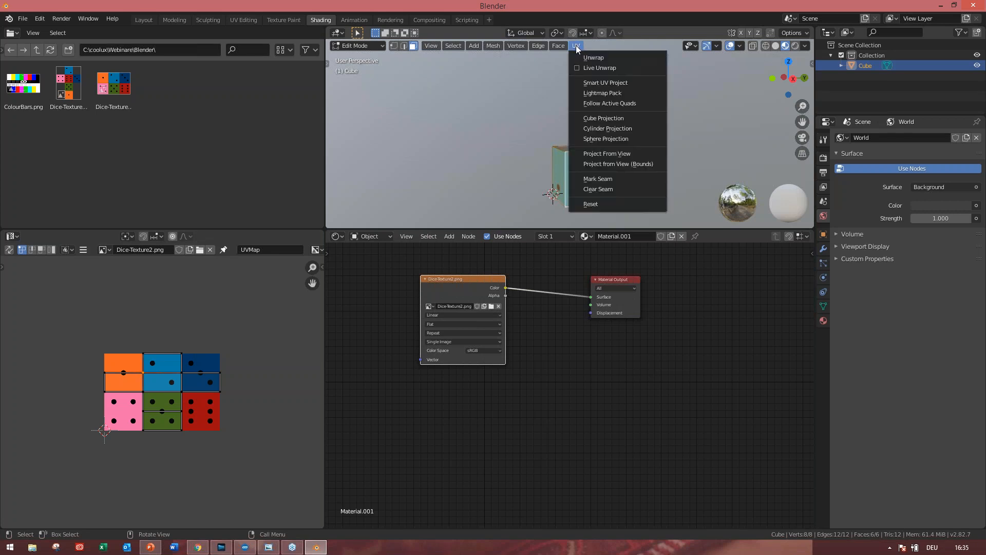
click(615, 177)
click(407, 54)
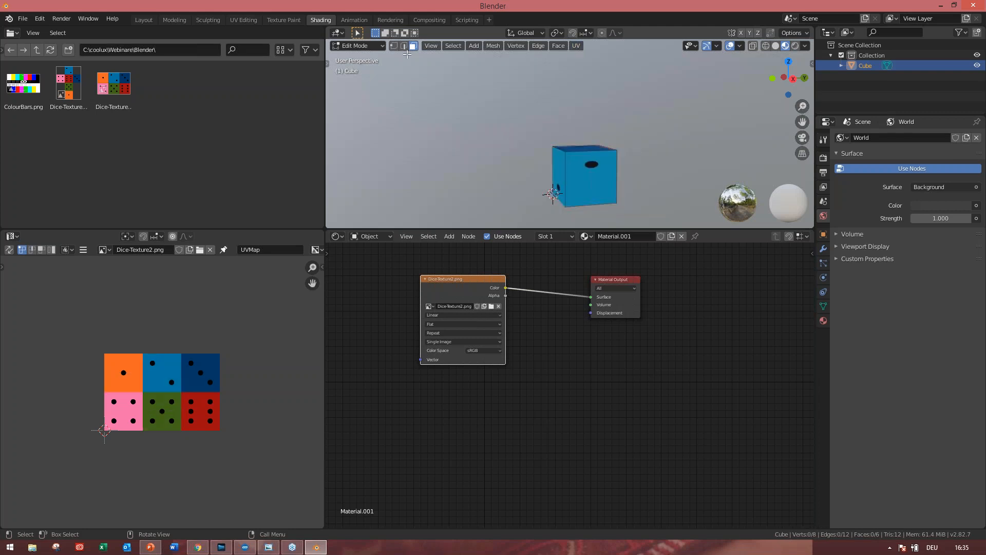
click(405, 46)
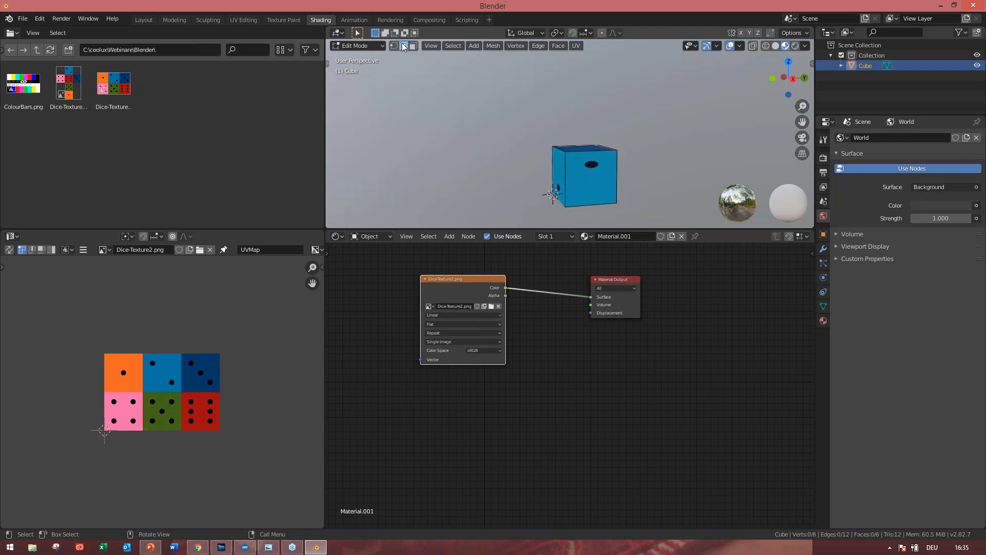
- Select three edges around the cube's front face and mark them as UV seams
click(566, 164)
click(617, 165)
click(599, 204)
shift+click(618, 166)
shift+click(618, 167)
click(575, 47)
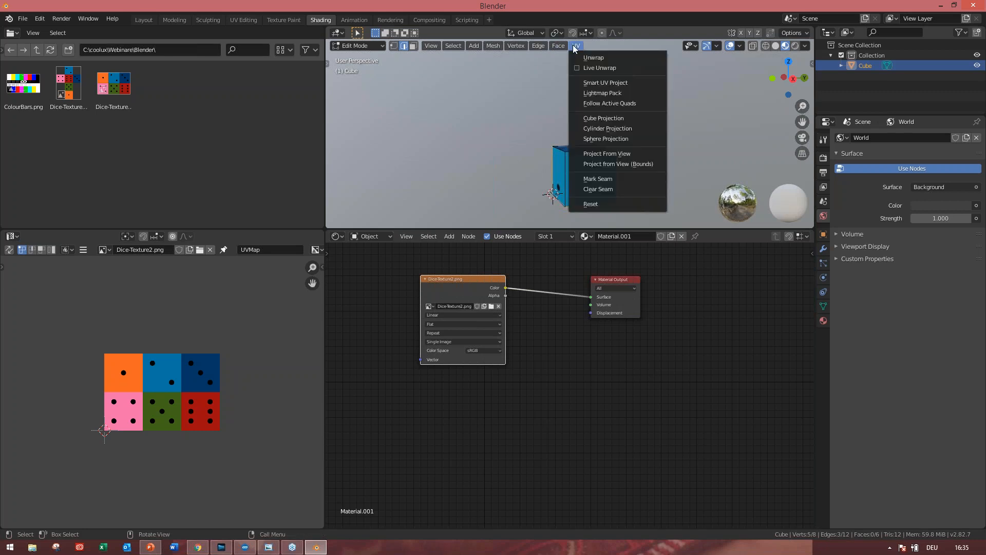
click(597, 179)
click(595, 203)
- Switch the mesh to face selection, select all faces of the cube and mark their edges as UV seams
click(416, 46)
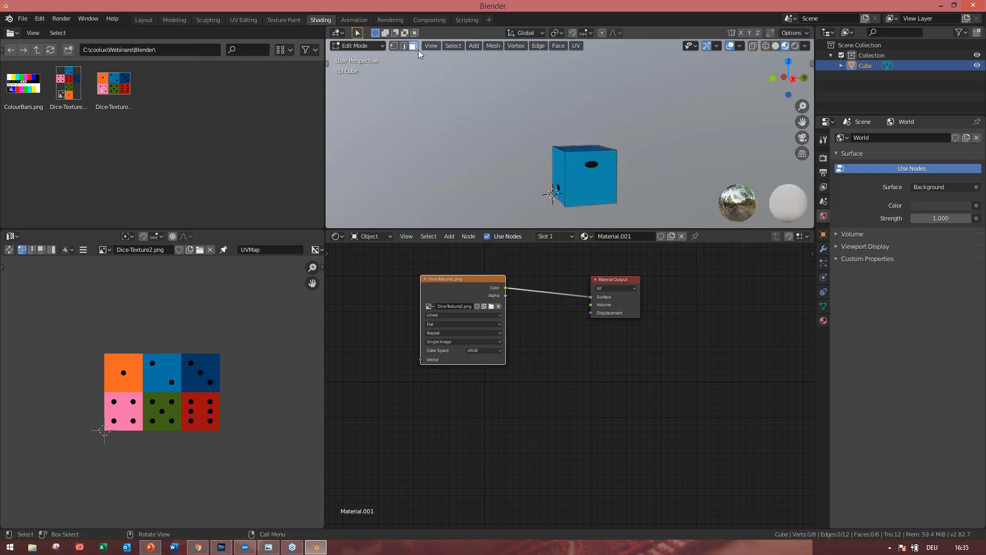
click(599, 183)
key(a)
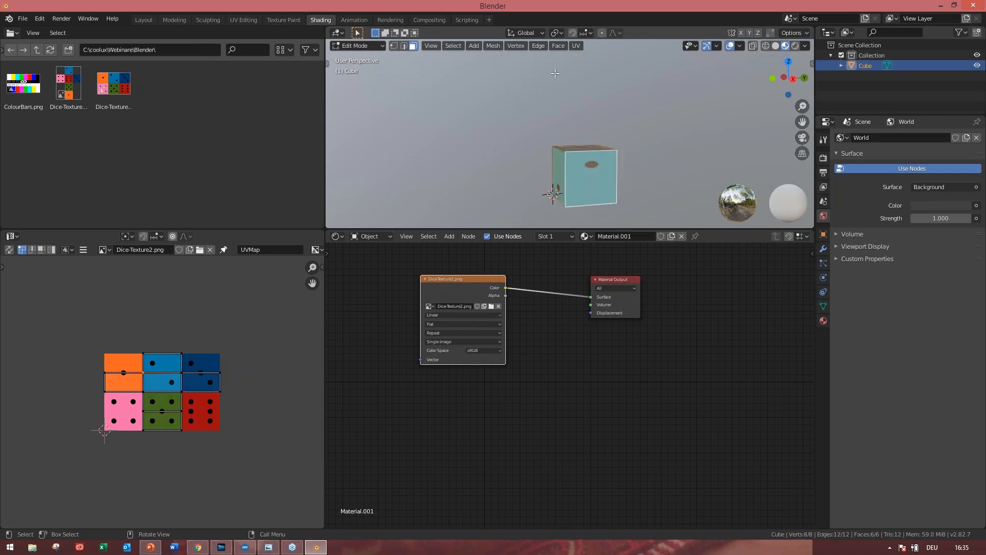
click(576, 46)
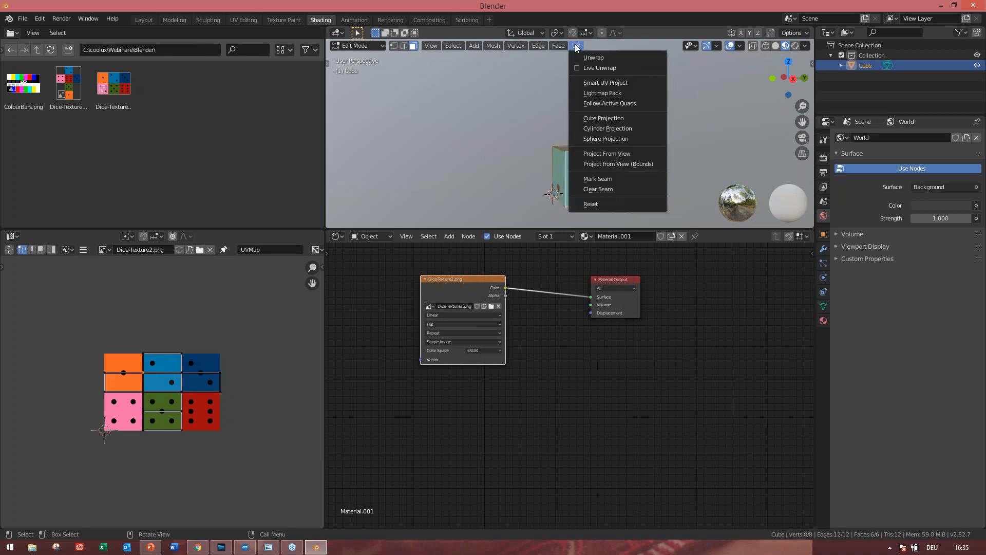
click(607, 180)
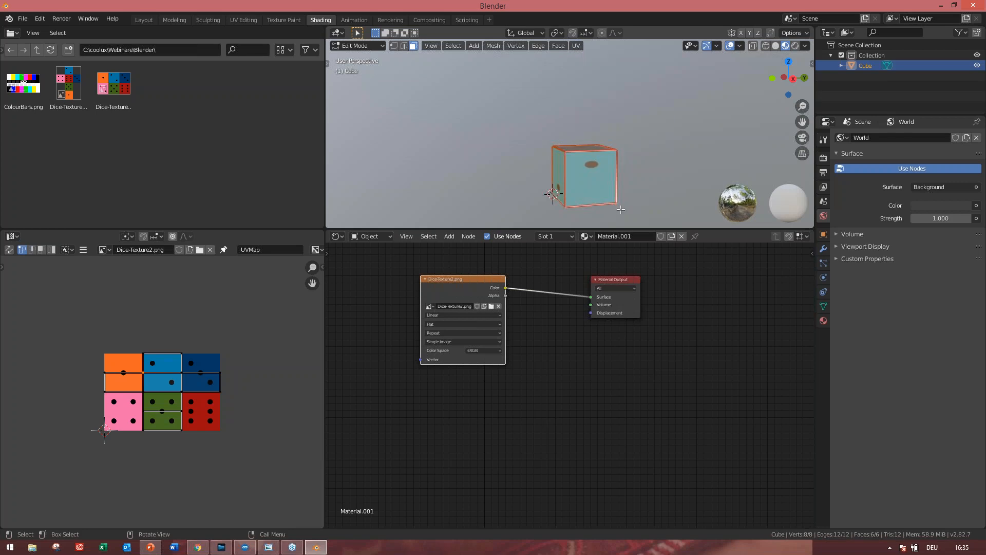
- Project the cube's UVs from the current view, and replace that layout with a regular Unwrap of all faces
middle_drag(615, 173, 585, 180)
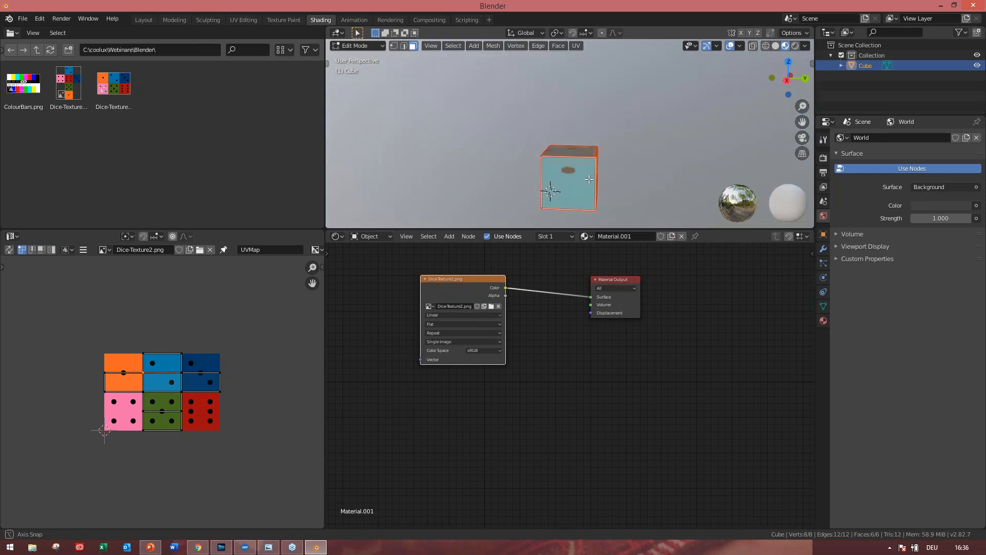
click(575, 45)
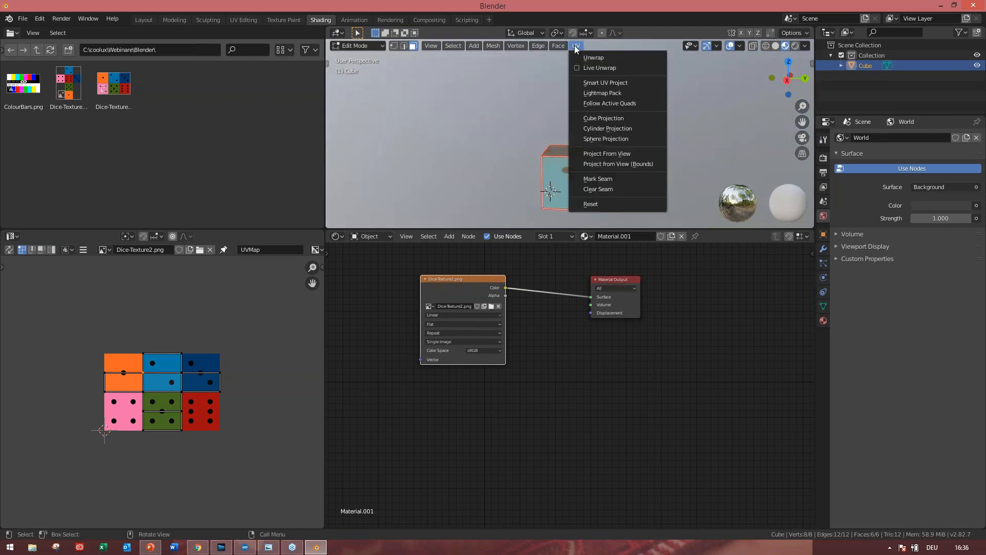
click(629, 153)
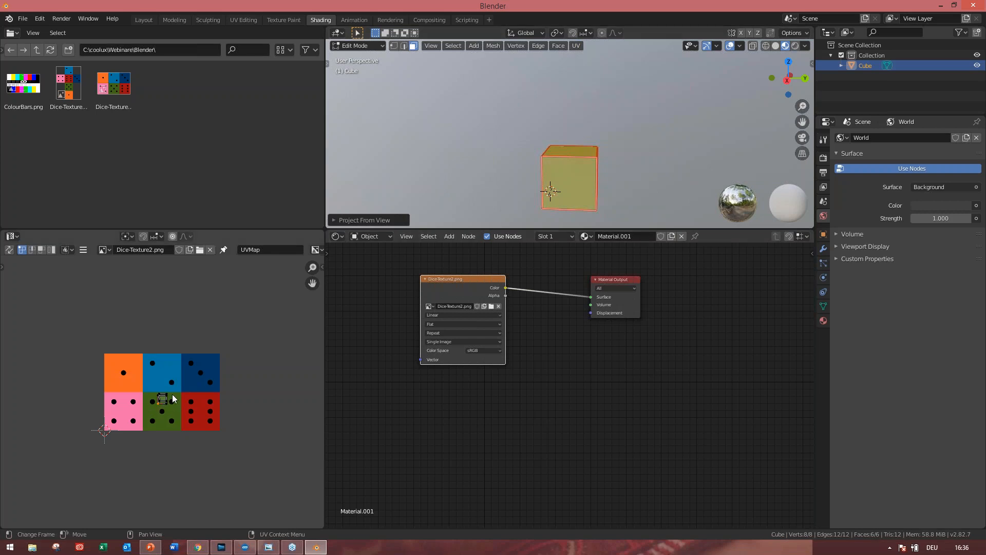
click(575, 46)
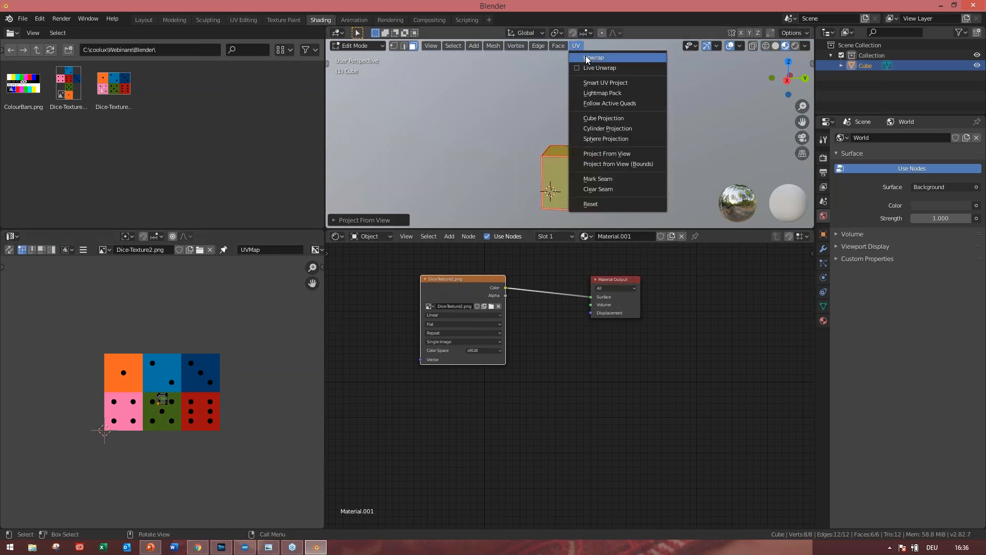
click(587, 58)
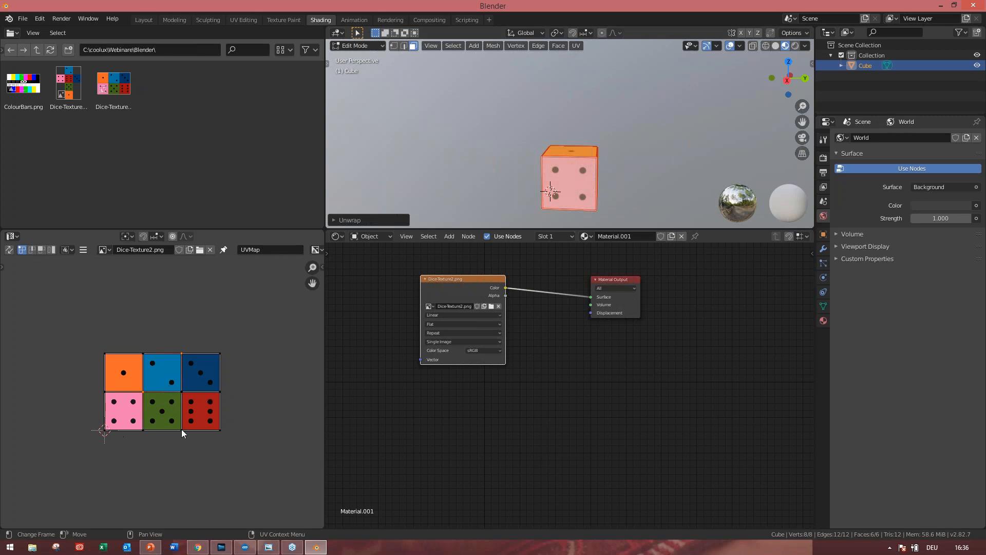
- Show the tool palette in the UV editor and display the image Dice-Texture.png behind the UV layout
click(3, 266)
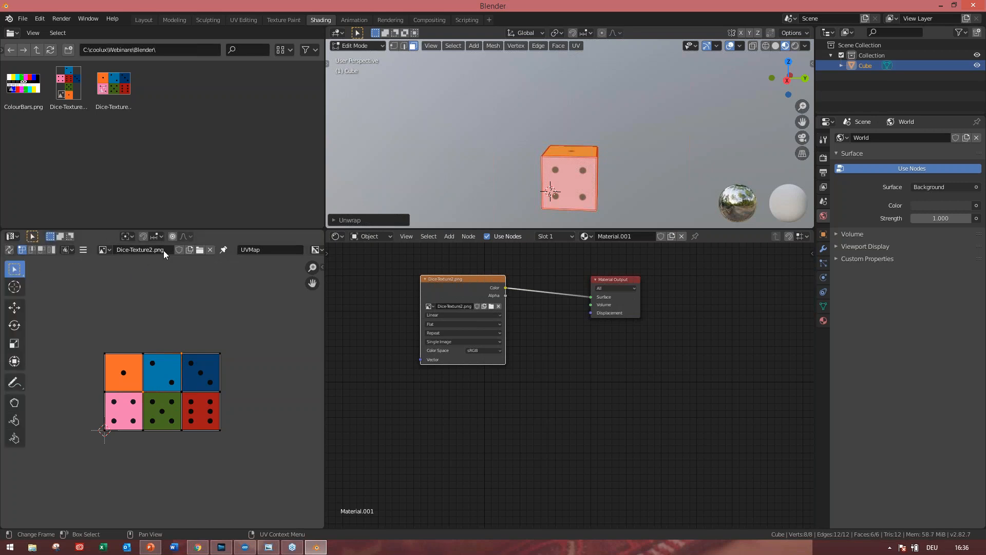
click(106, 250)
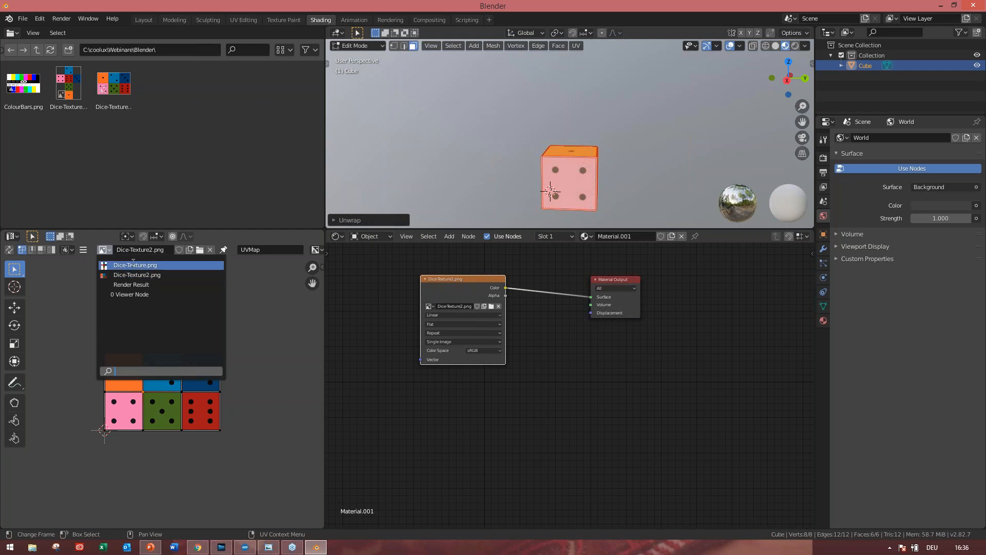
click(134, 265)
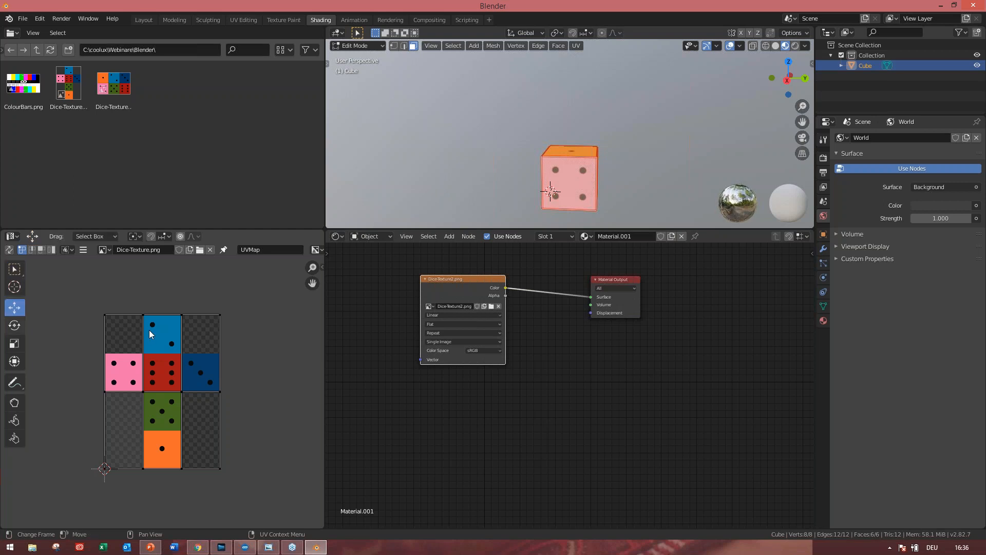
scroll(138, 360, up, 2)
scroll(139, 390, down, 1)
click(130, 387)
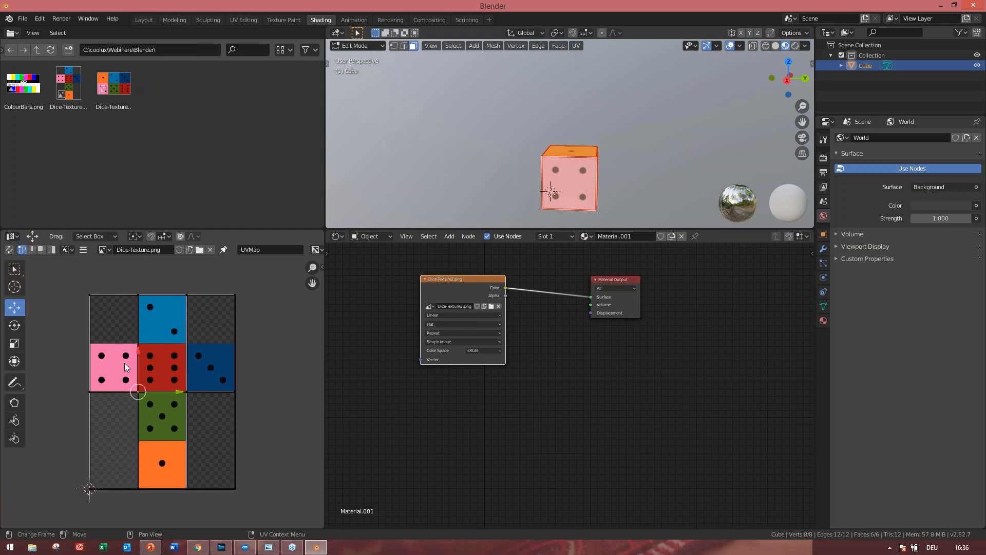
click(121, 349)
scroll(218, 353, down, 2)
scroll(217, 354, up, 4)
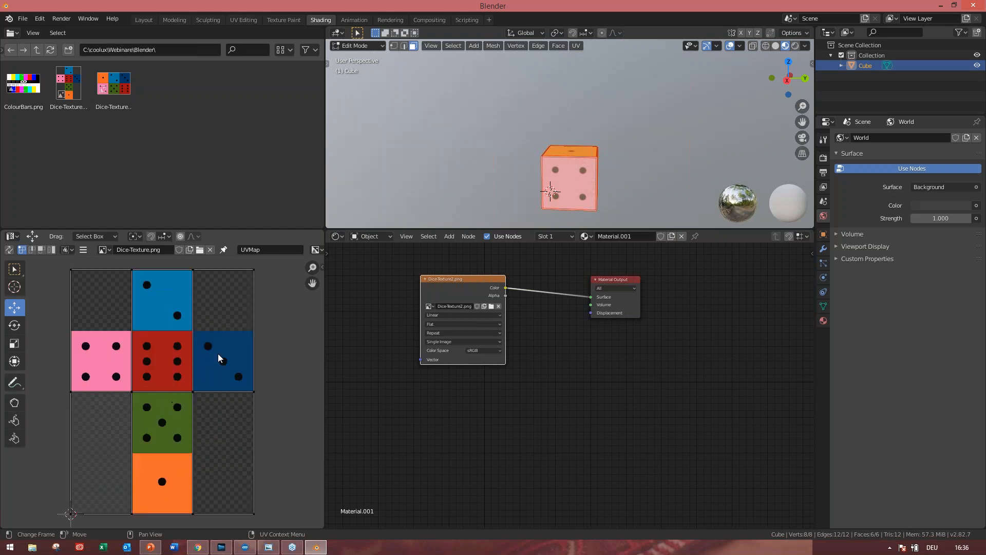
scroll(218, 353, down, 1)
- Select the cube's front face and move its UV face sideways onto the green and orange fields of the dice texture
click(552, 200)
drag(497, 105, 624, 226)
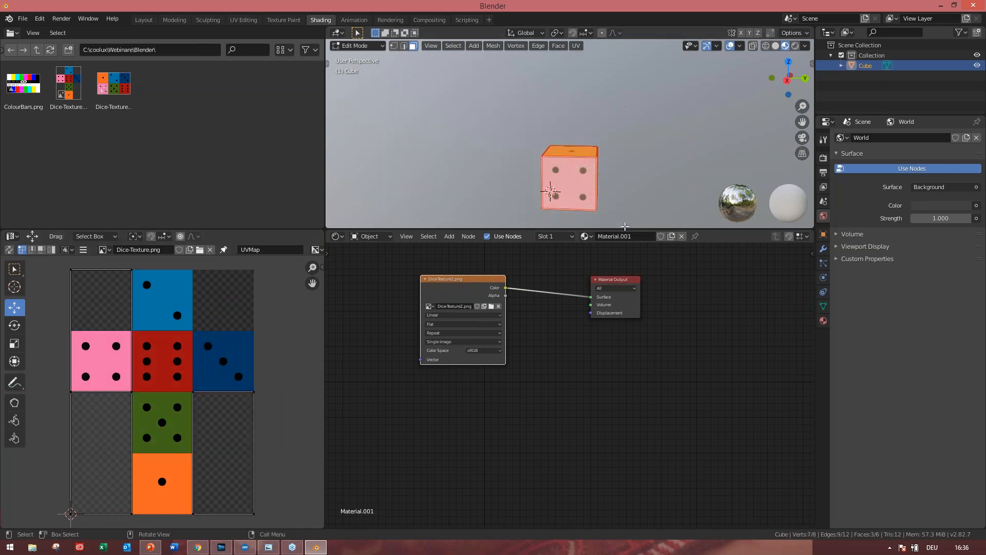
click(555, 198)
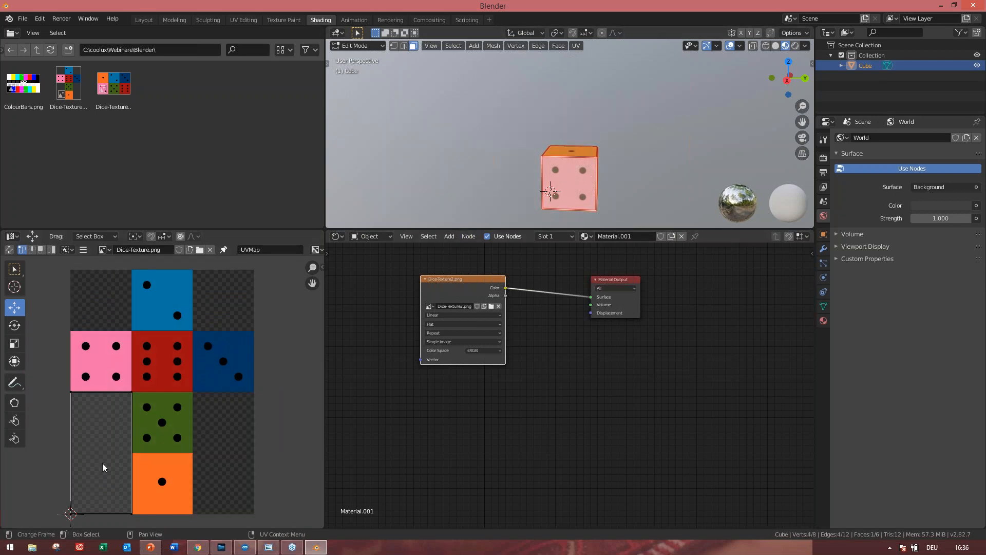
click(13, 271)
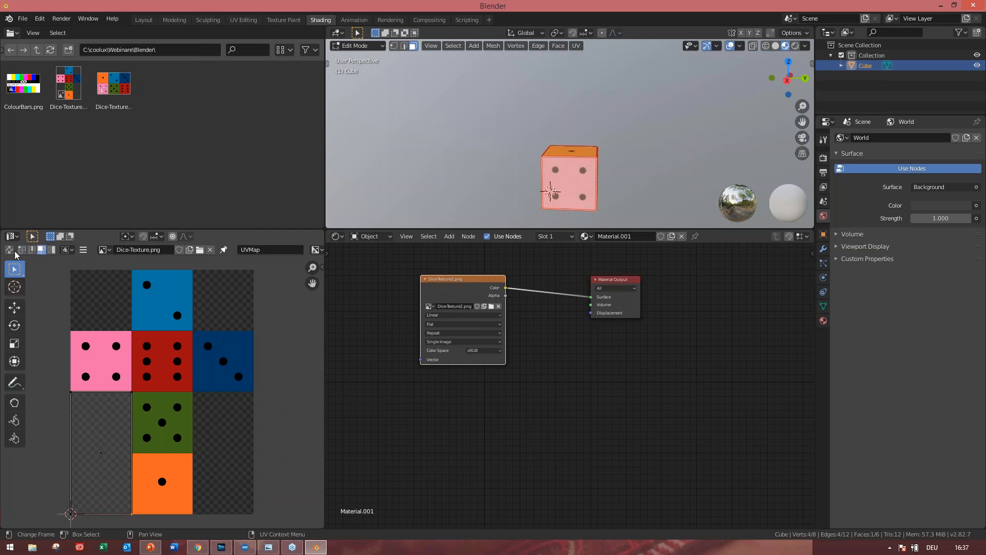
click(41, 250)
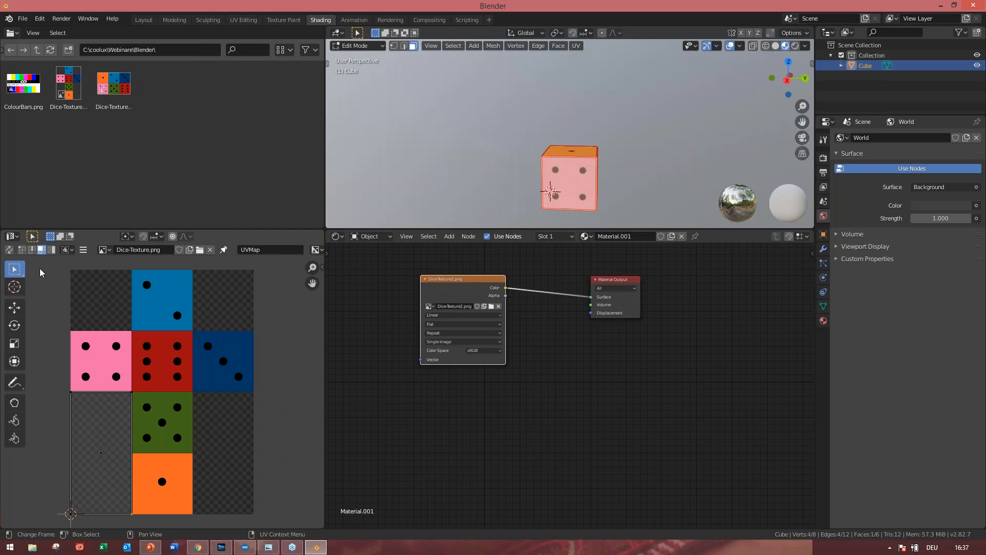
click(107, 445)
click(14, 308)
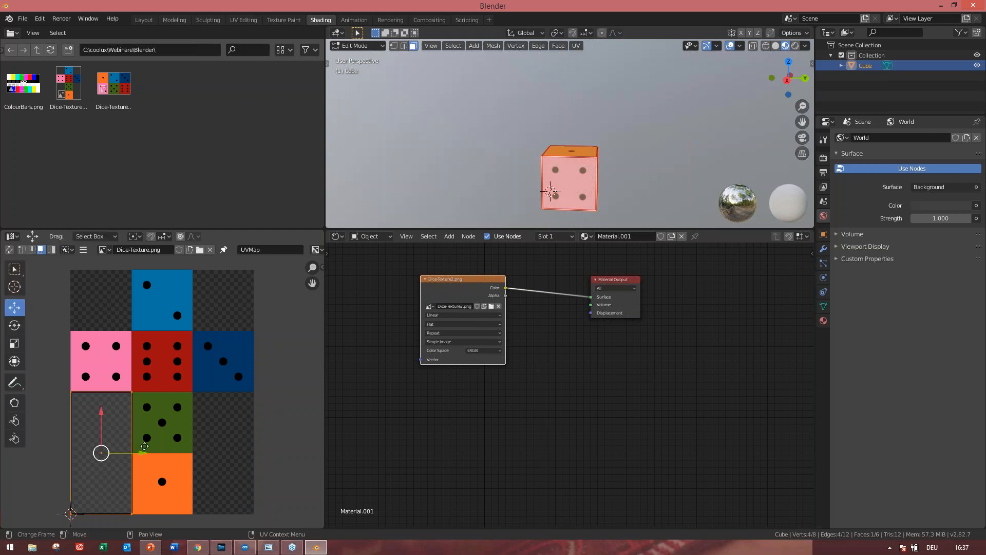
drag(144, 446, 160, 406)
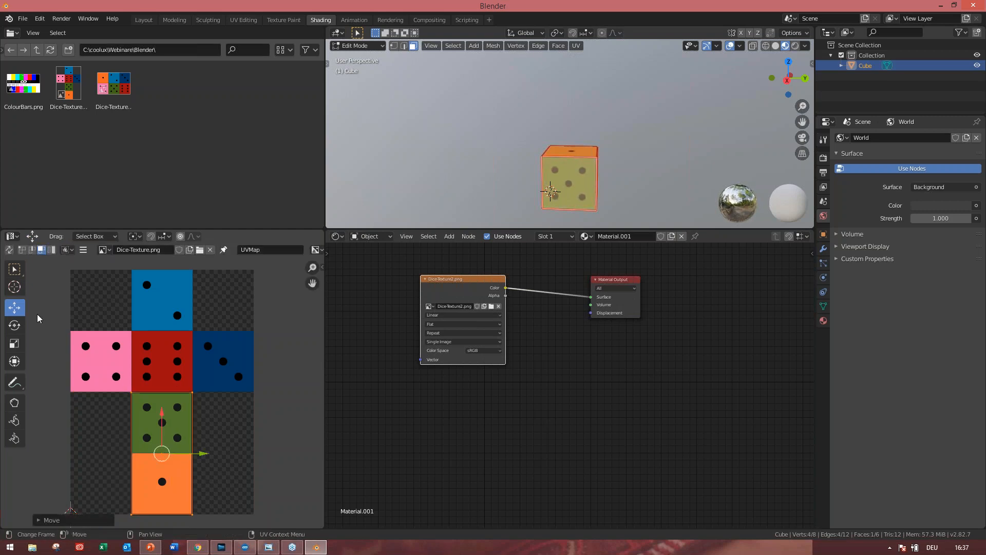
- Scale the front face's UV vertically to about half its height and move it up onto the green five field
click(22, 349)
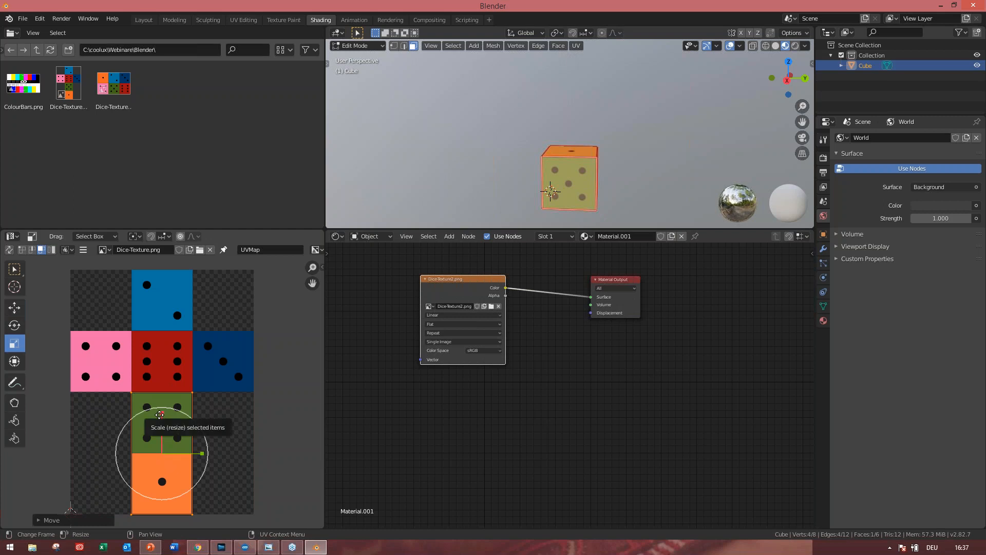
mouse_move(160, 415)
mouse_down()
mouse_move(162, 439)
mouse_move(163, 426)
mouse_up()
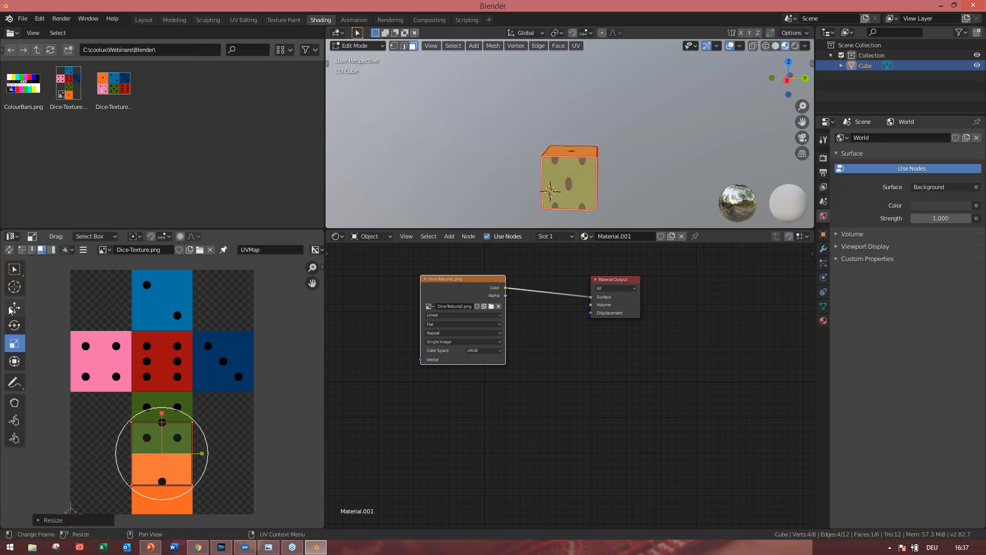
drag(162, 439, 162, 419)
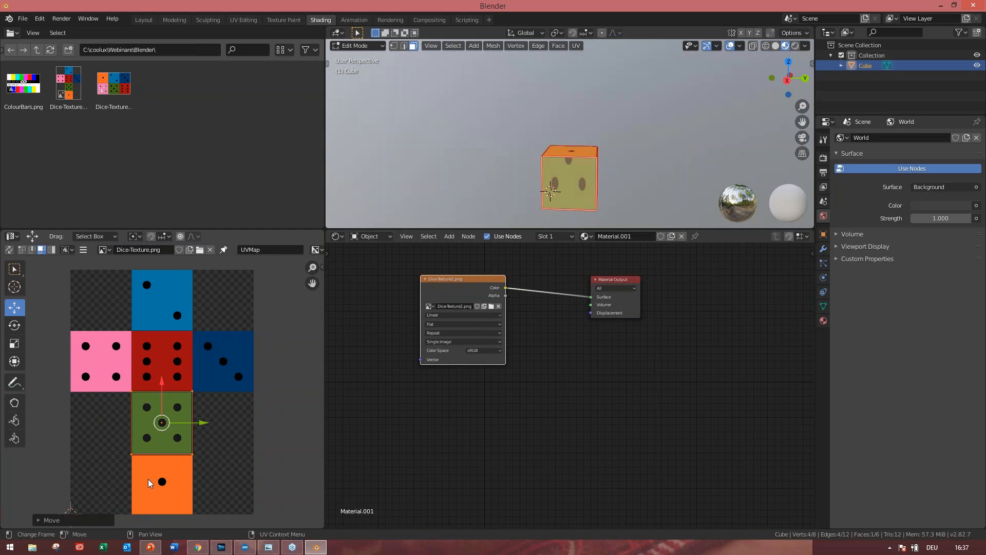
click(157, 423)
click(159, 338)
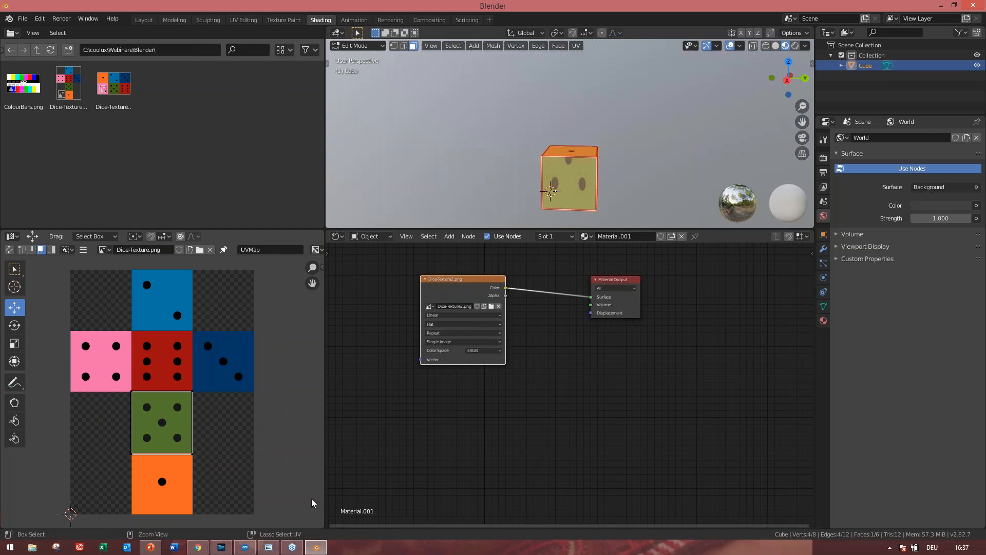
key(ctrl+z)
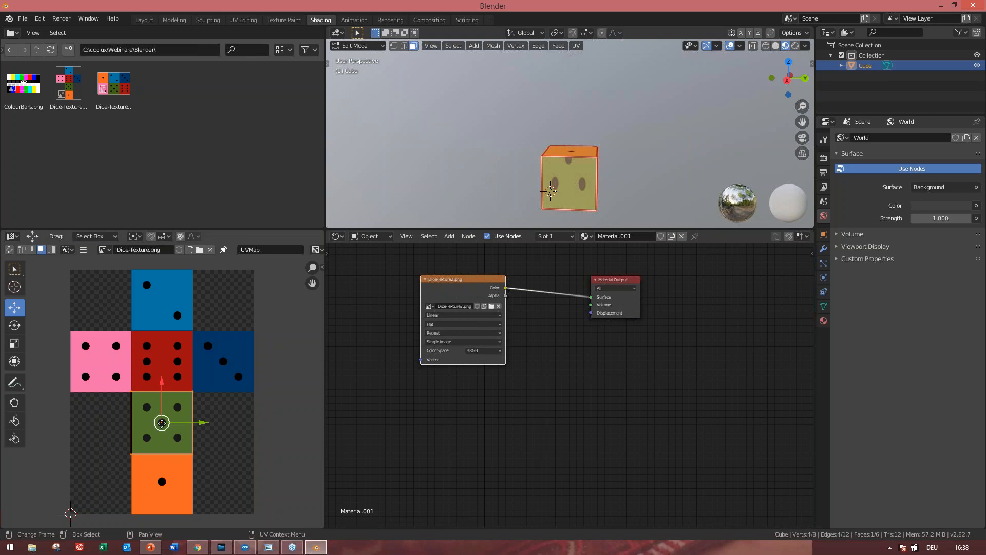
scroll(164, 425, up, 2)
scroll(170, 432, down, 1)
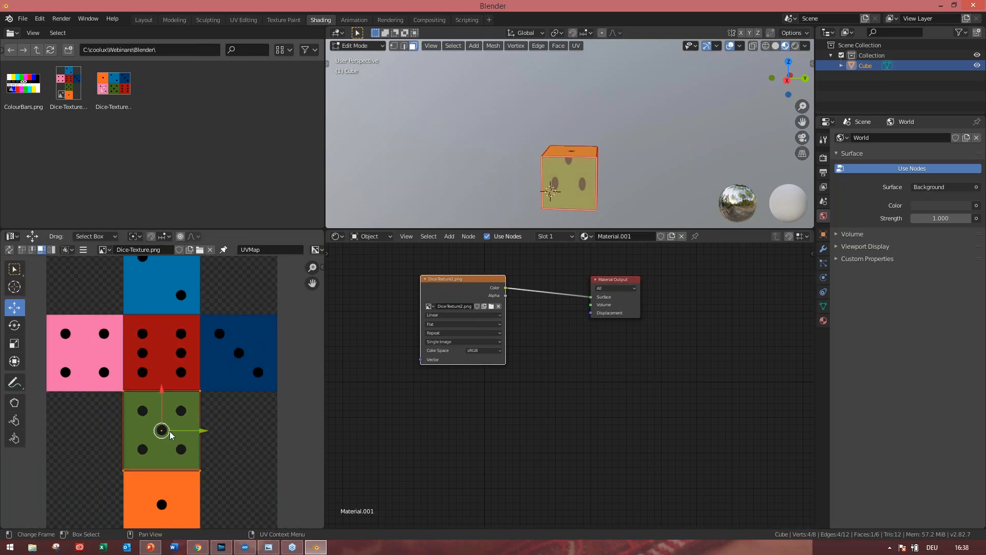
- Reselect only the cube's front face and move its UV face up so it straddles the red six and green five fields
key(b)
drag(665, 193, 661, 222)
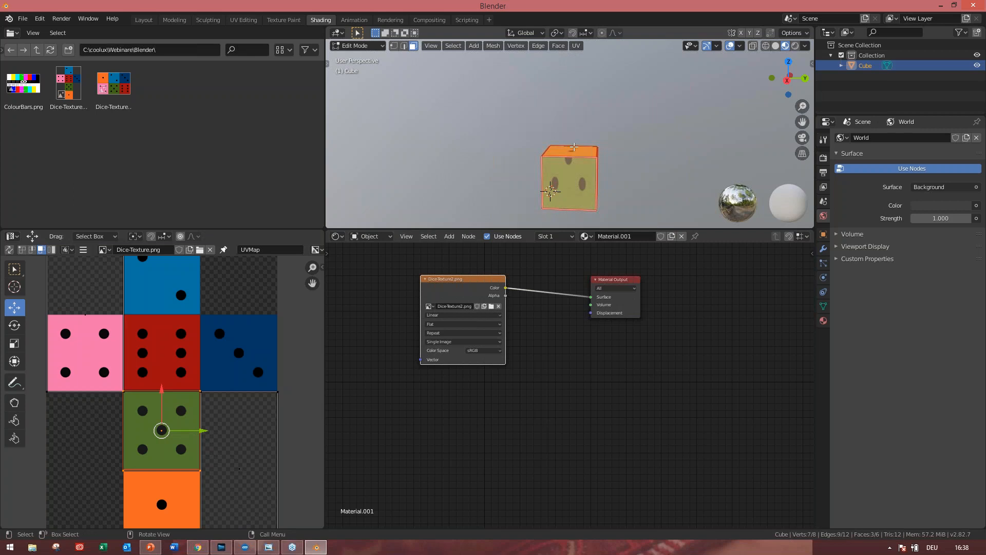
scroll(570, 155, down, 1)
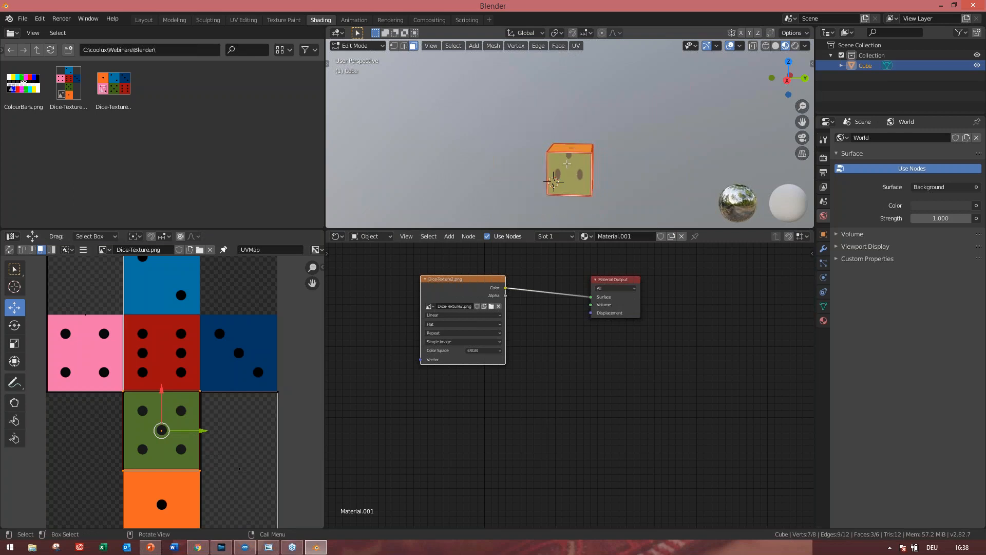
click(32, 249)
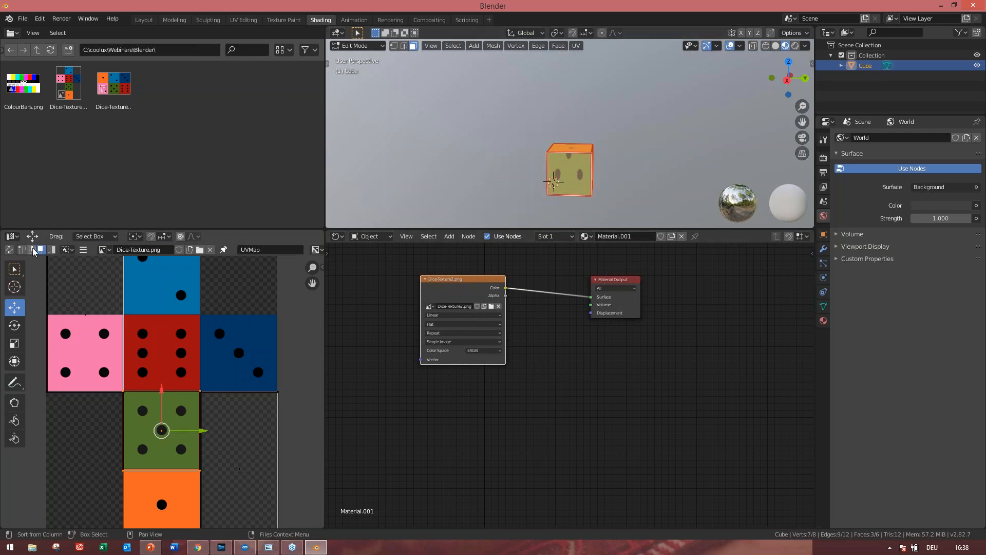
click(42, 249)
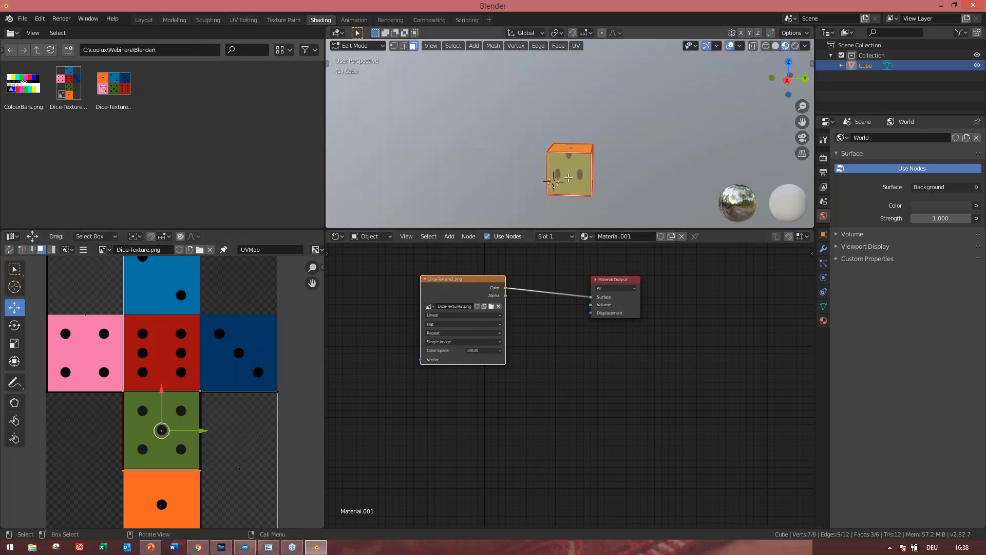
click(568, 178)
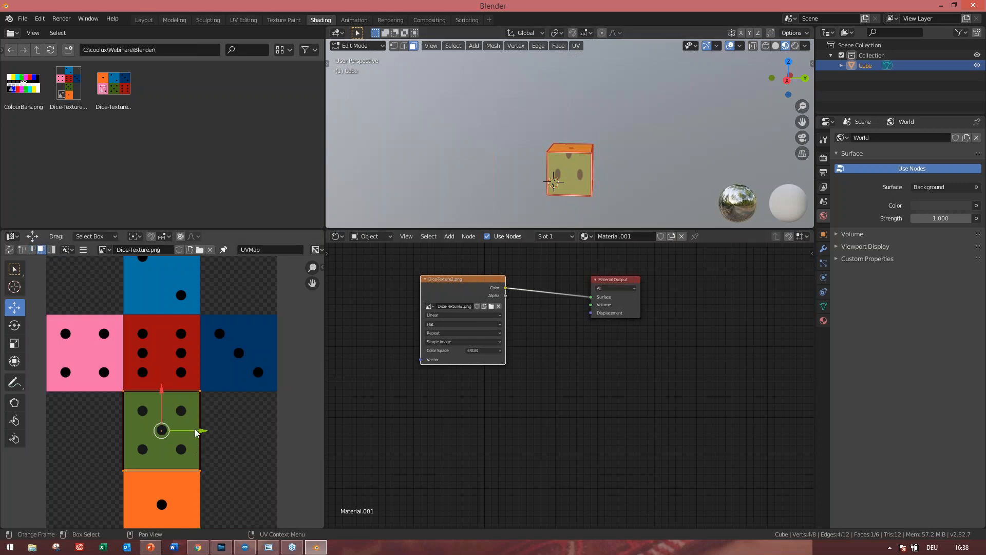
drag(163, 430, 163, 390)
- Select the whole cube to show its complete UV layout, and select all UV faces
middle_drag(552, 198, 557, 211)
drag(441, 102, 641, 205)
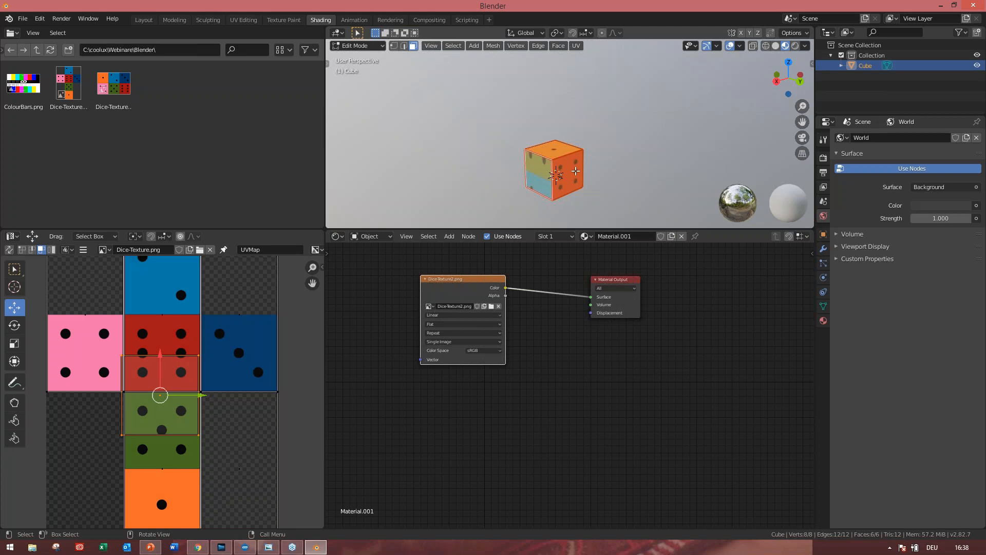
click(235, 436)
click(156, 387)
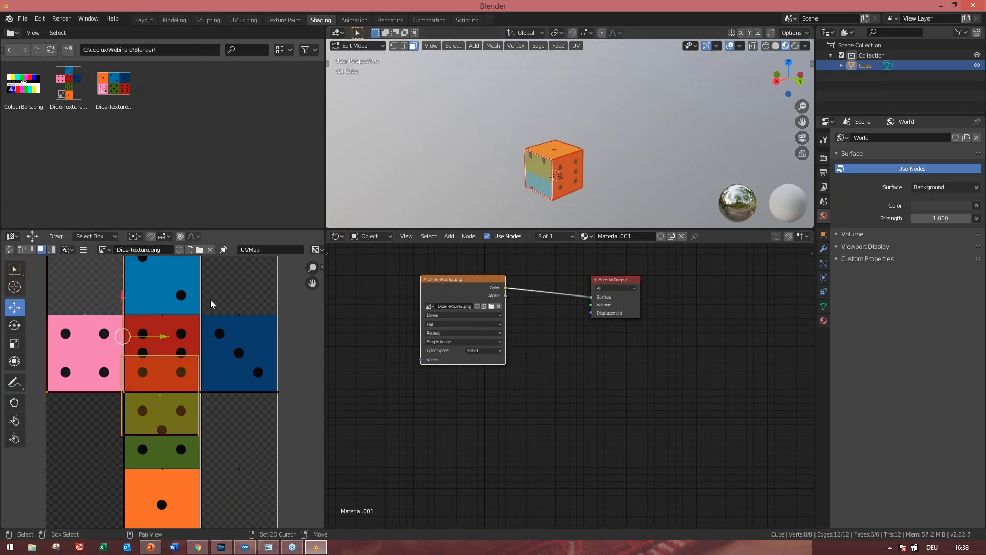
key(a)
click(260, 448)
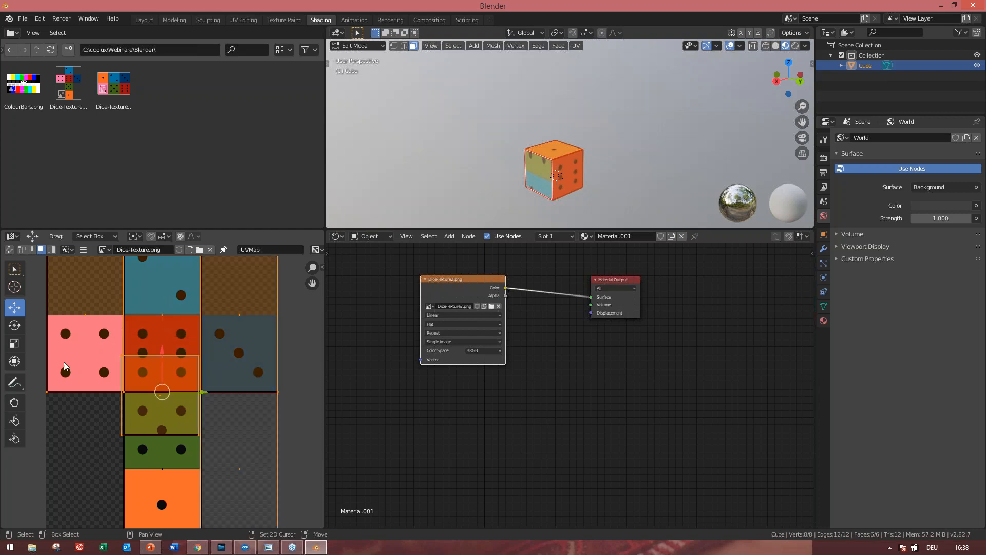
- Select the UV faces other than the one straddling the red and green fields and scale them vertically to the texture's field height
click(14, 345)
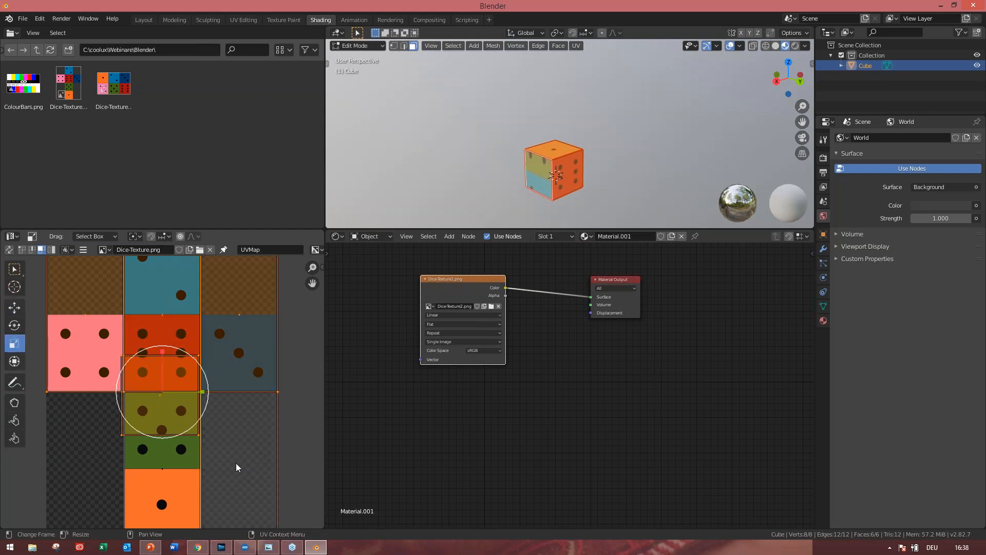
click(236, 463)
click(149, 384)
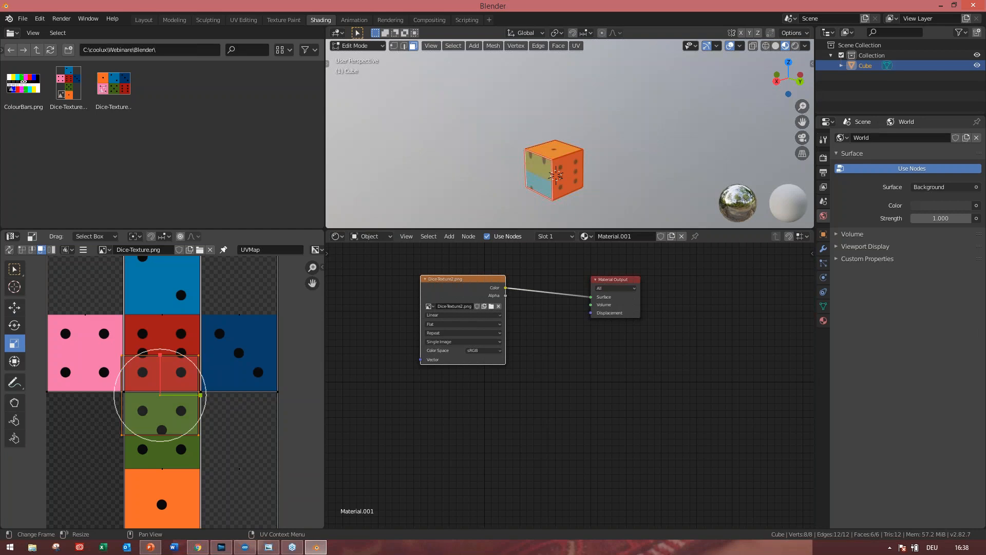
click(233, 341)
shift+click(233, 430)
shift+click(160, 333)
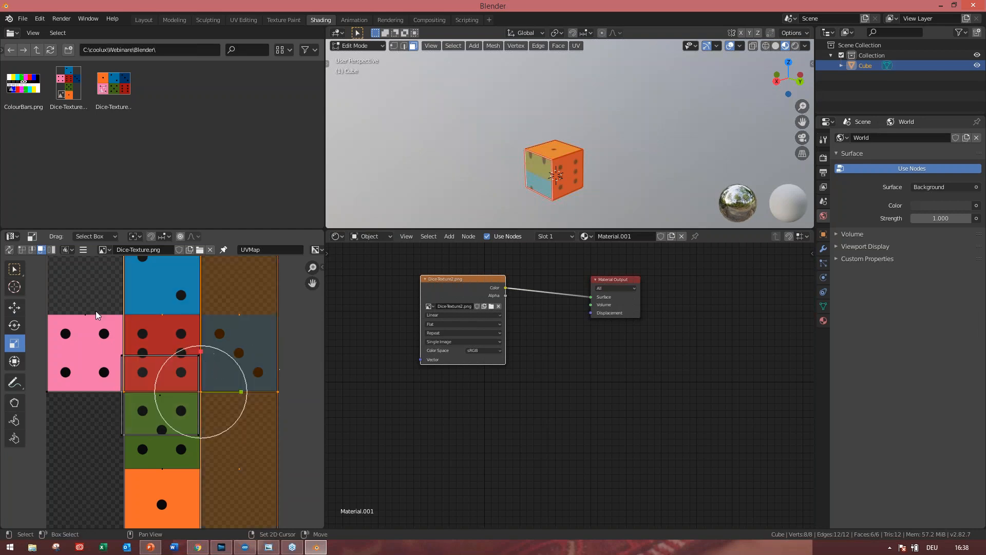
shift+click(95, 310)
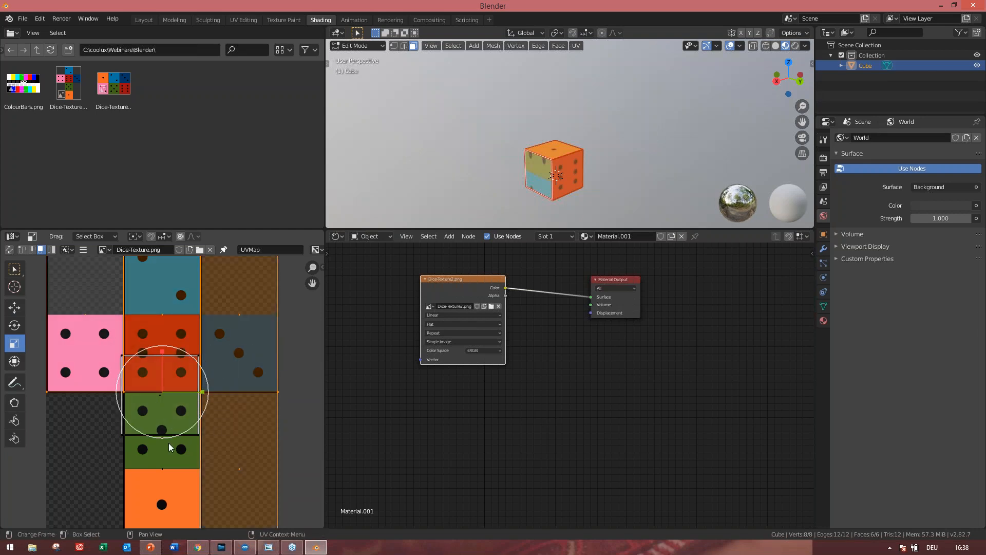
drag(162, 353, 163, 373)
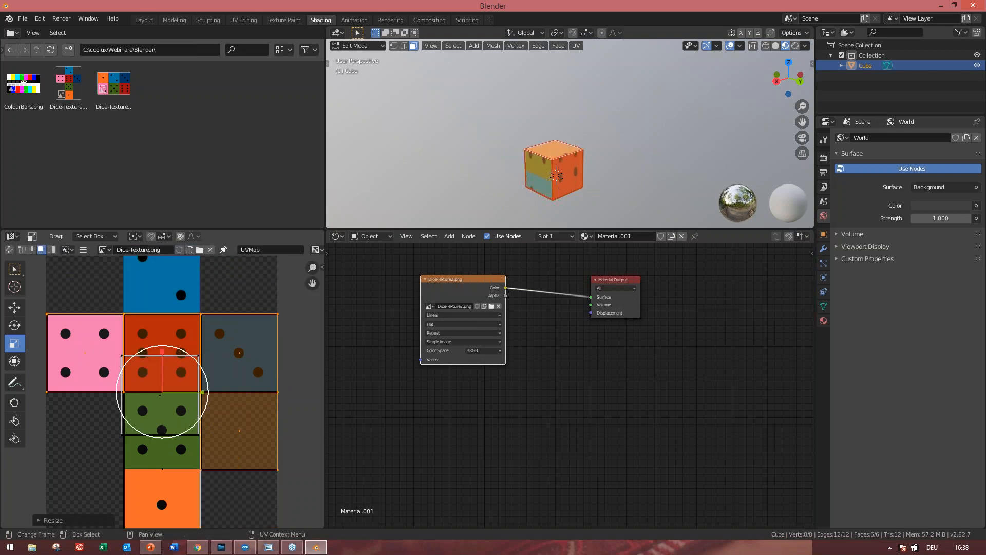
- Move the UV face straddling the red six and green five fields down onto the green five field
click(156, 421)
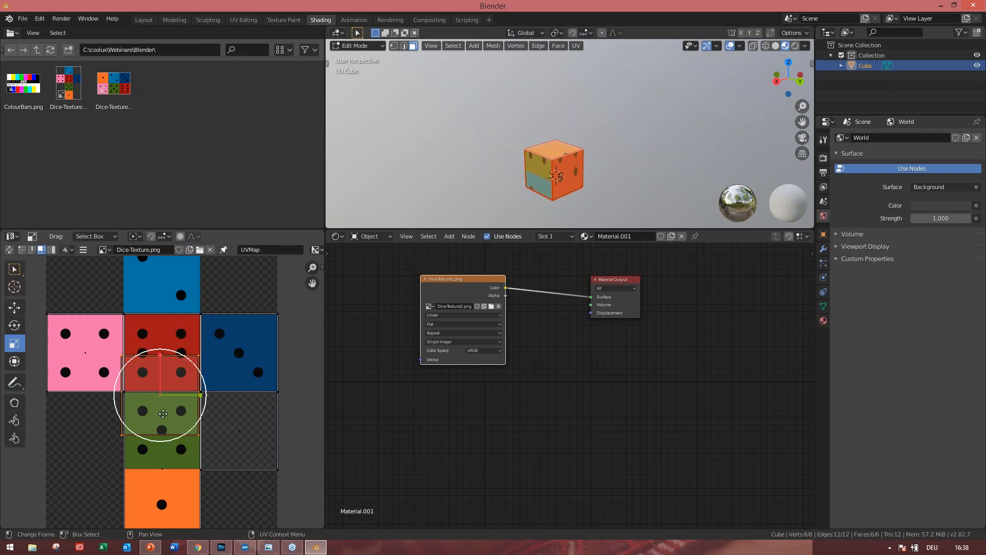
drag(160, 394, 163, 431)
click(14, 307)
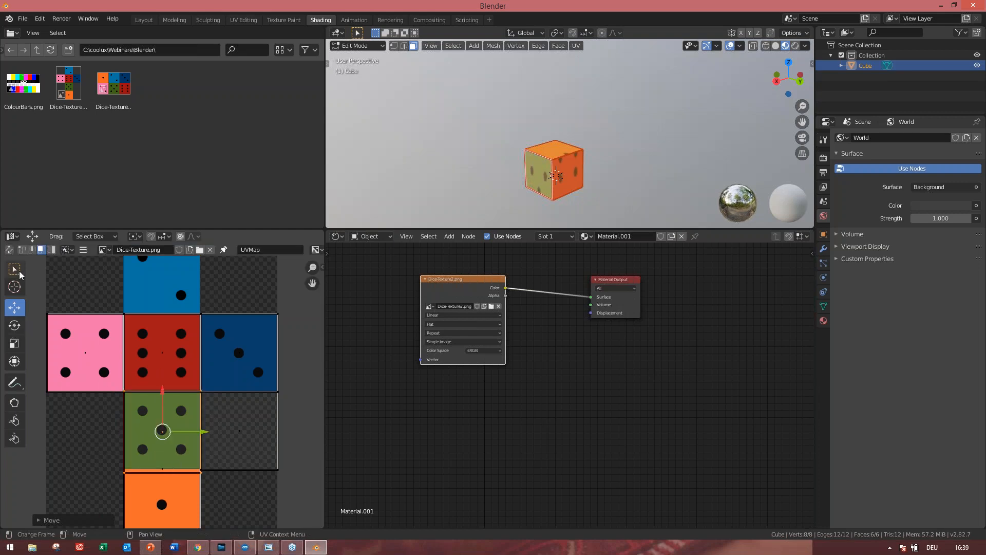
- In edge selection mode, move the lower edge of the green field's UV face up to the border with the orange field
click(32, 249)
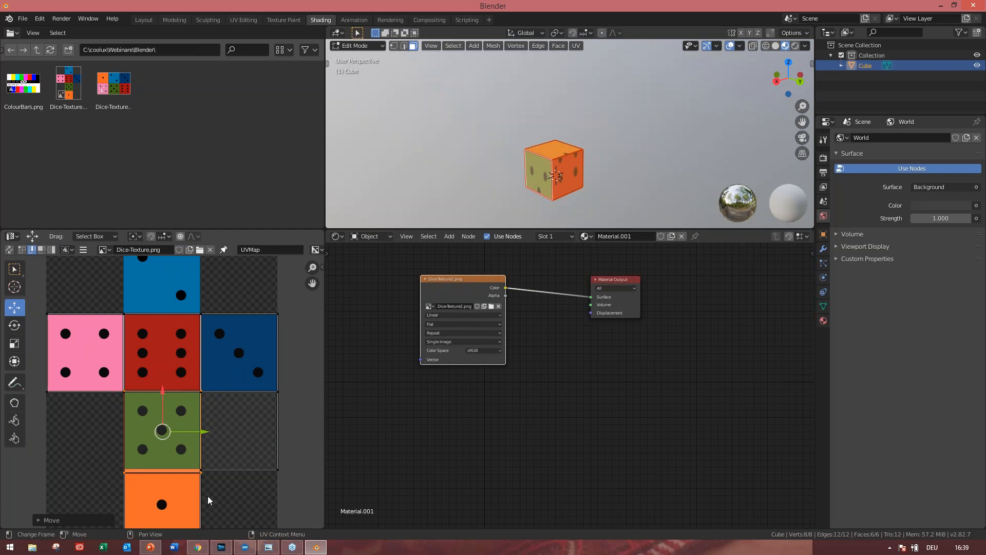
click(172, 472)
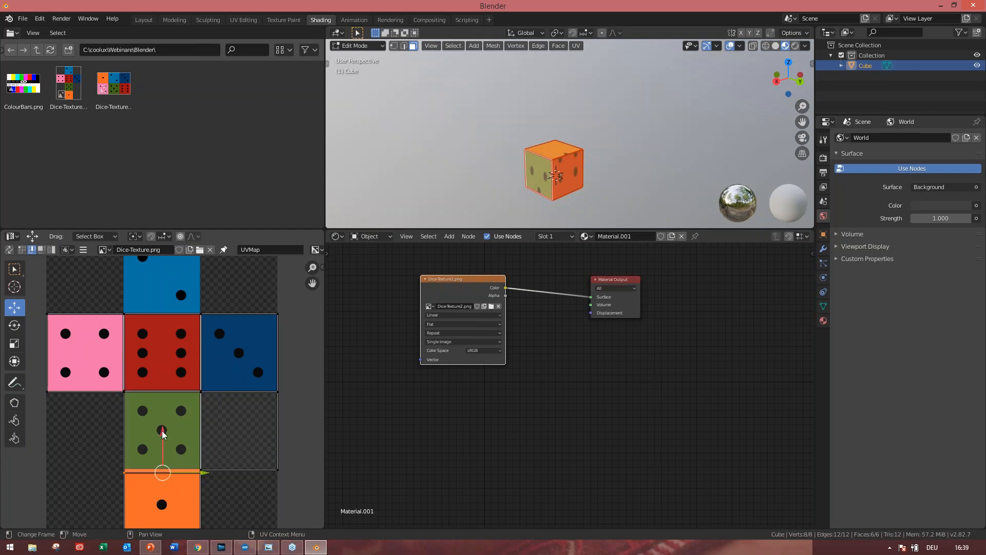
drag(162, 430, 161, 413)
click(161, 414)
click(231, 422)
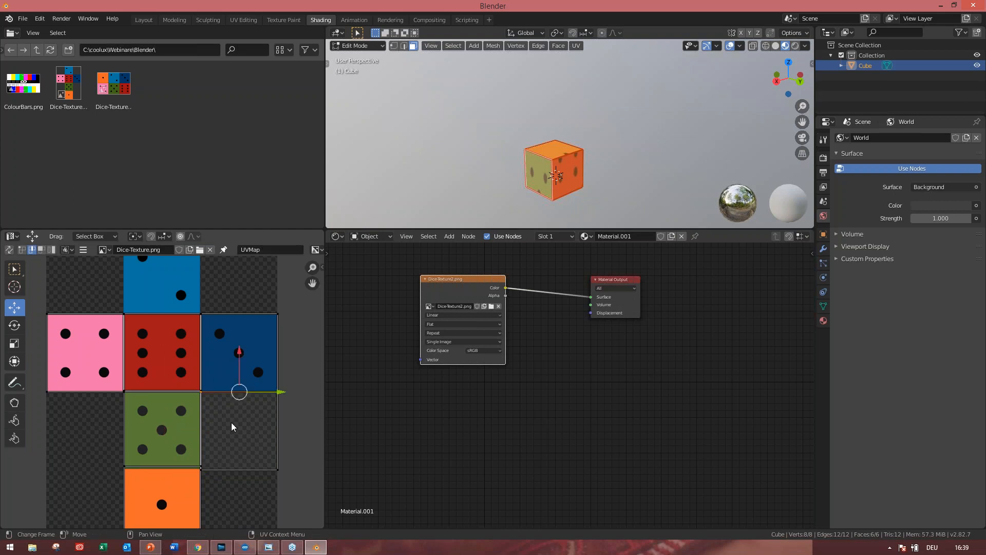
click(240, 468)
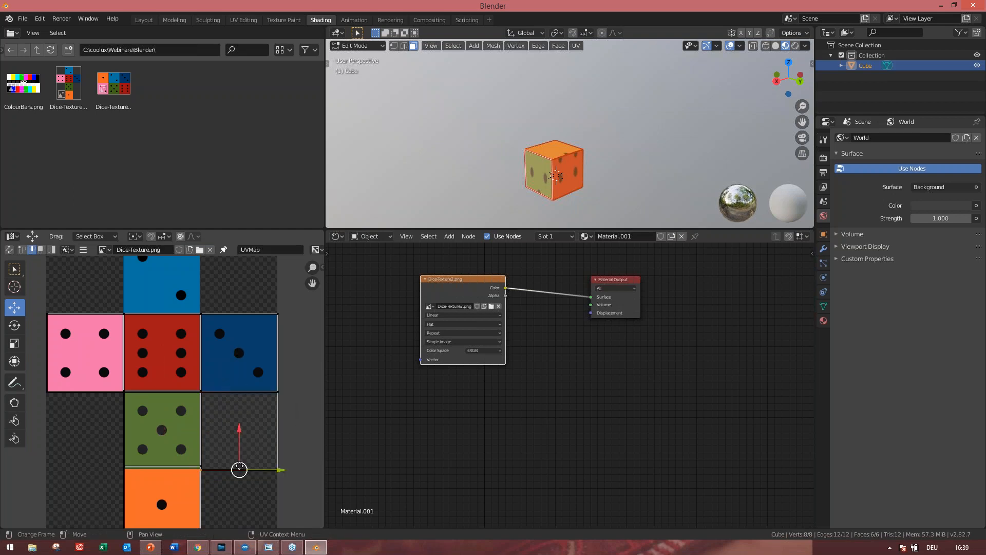
click(236, 419)
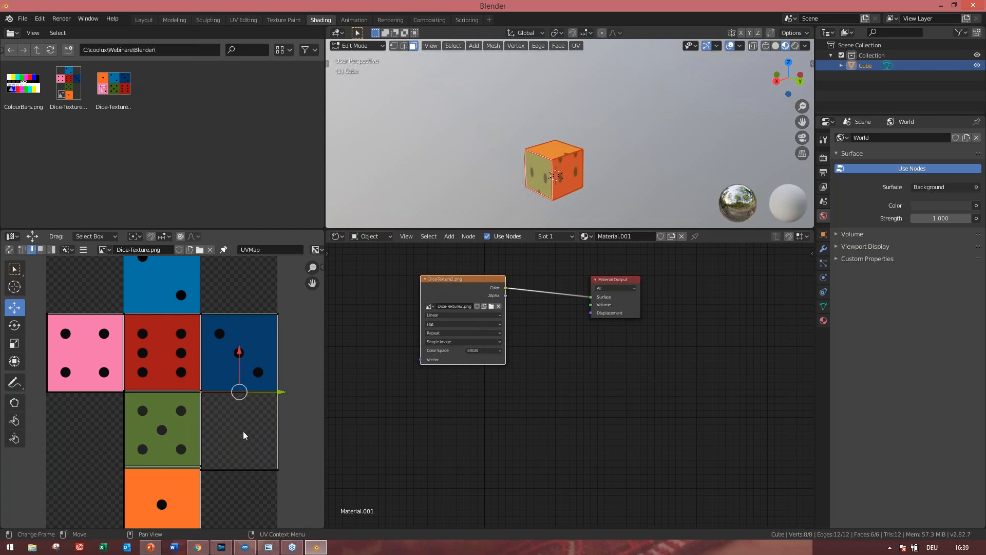
key(a)
key(alt+a)
key(a)
key(alt+a)
click(278, 468)
- In face selection mode, move the UV face below the dark blue three field onto the light blue two field
click(41, 249)
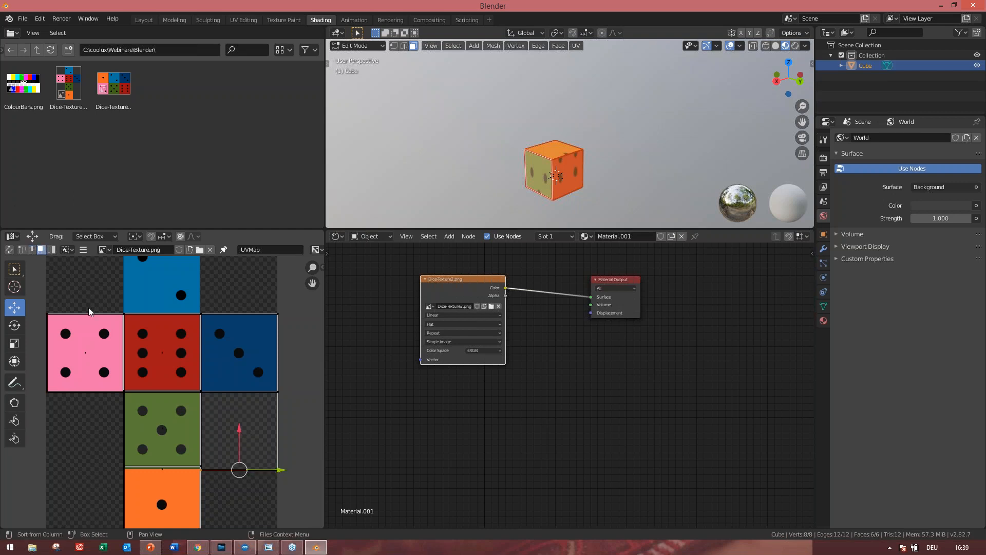
click(245, 415)
drag(240, 429, 161, 278)
scroll(217, 313, down, 2)
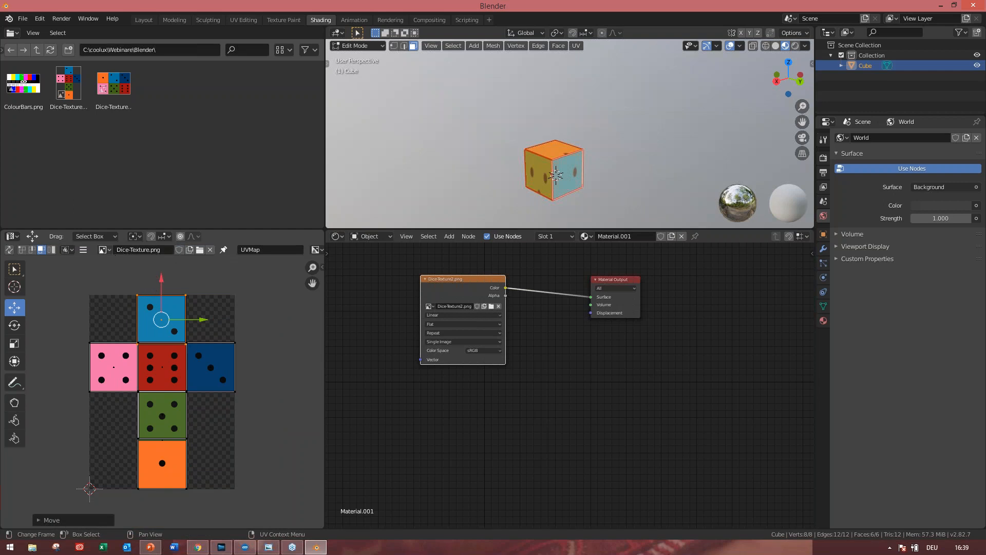
- Display the image Dice-Texture2.png behind the UV layout and clear the UV selection
click(108, 249)
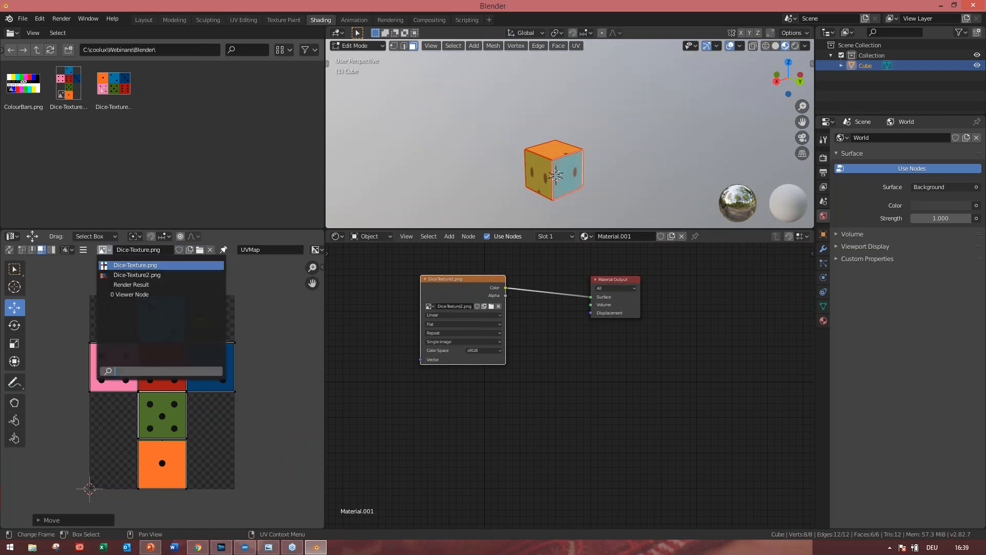
click(130, 276)
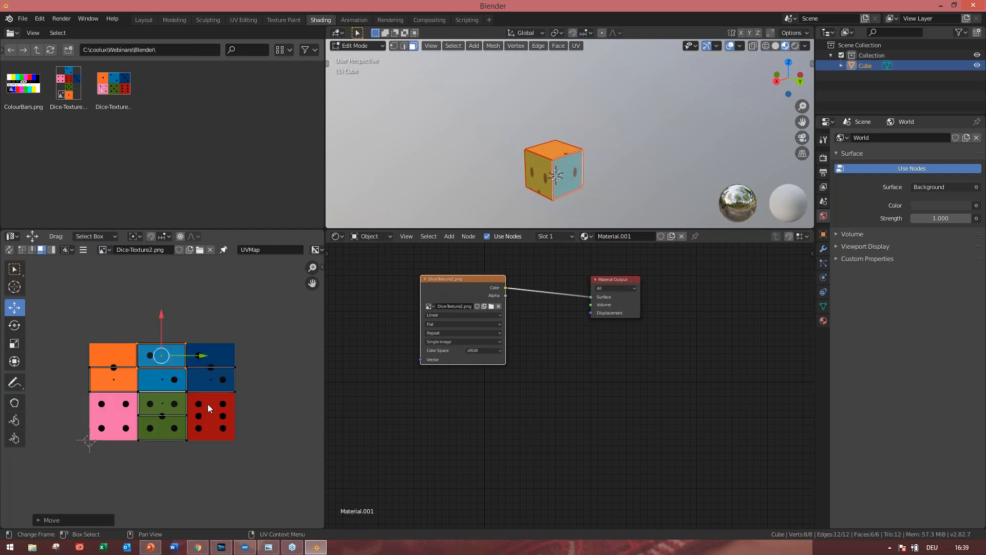
click(208, 403)
scroll(207, 404, up, 3)
scroll(208, 404, down, 1)
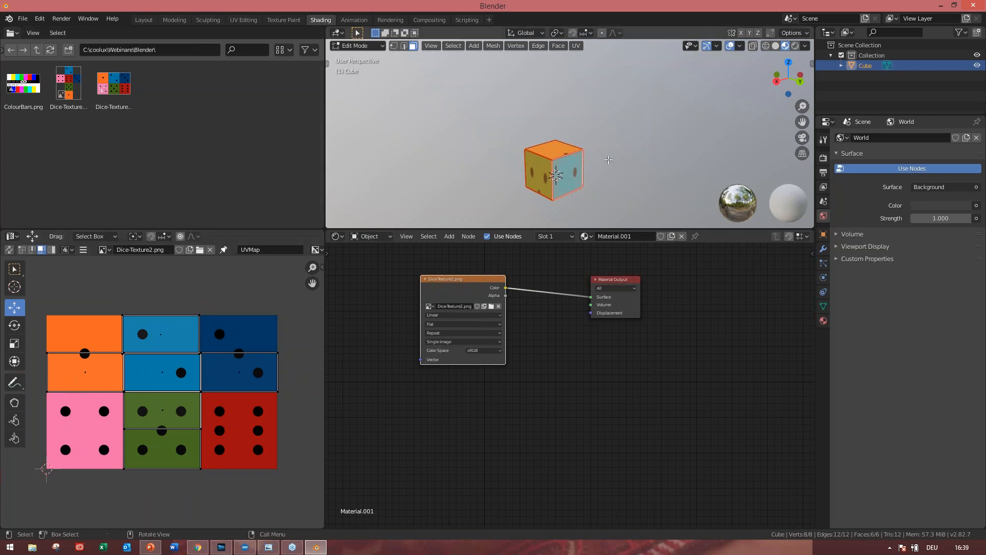
- Box-select the cube's three visible faces and unwrap them
key(b)
drag(645, 232, 644, 235)
click(561, 49)
click(576, 50)
click(576, 50)
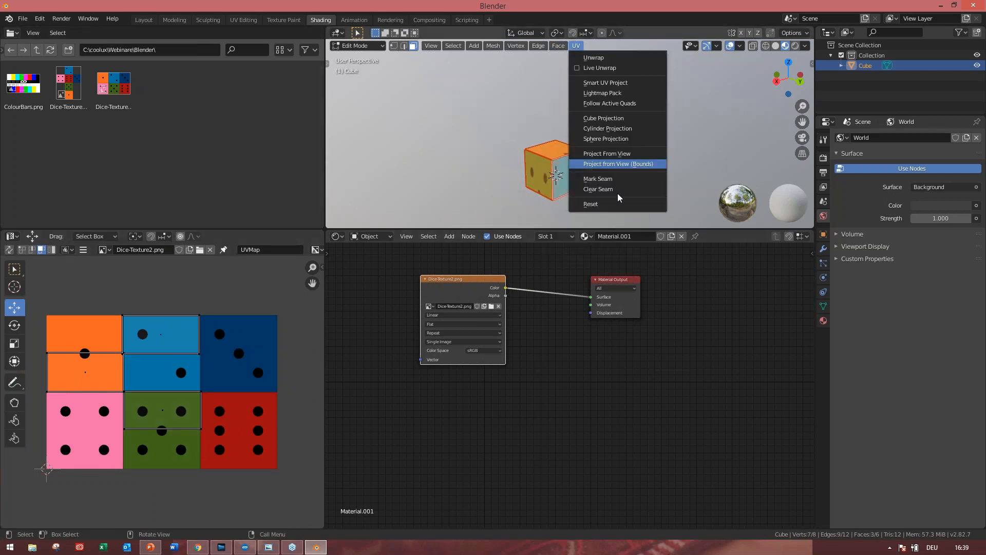
click(608, 154)
click(576, 46)
click(593, 58)
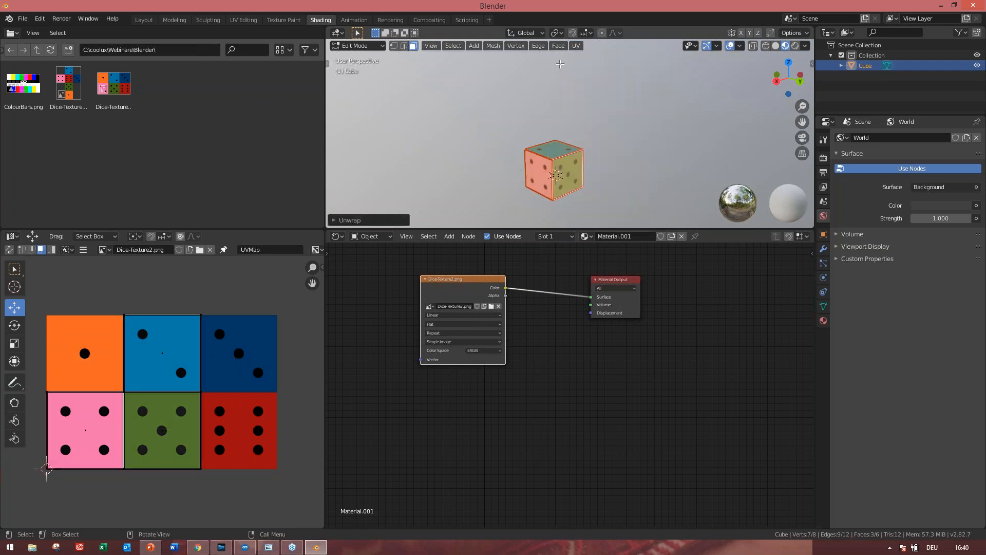
- Display Dice-Texture.png behind the layout, try Project From View on the three selected faces, and unwrap them again
click(108, 250)
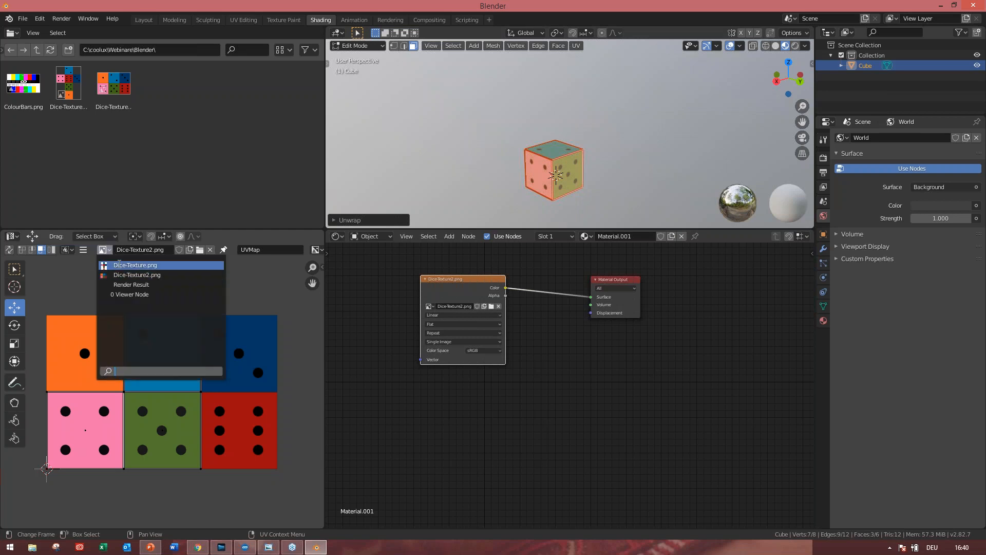
click(129, 265)
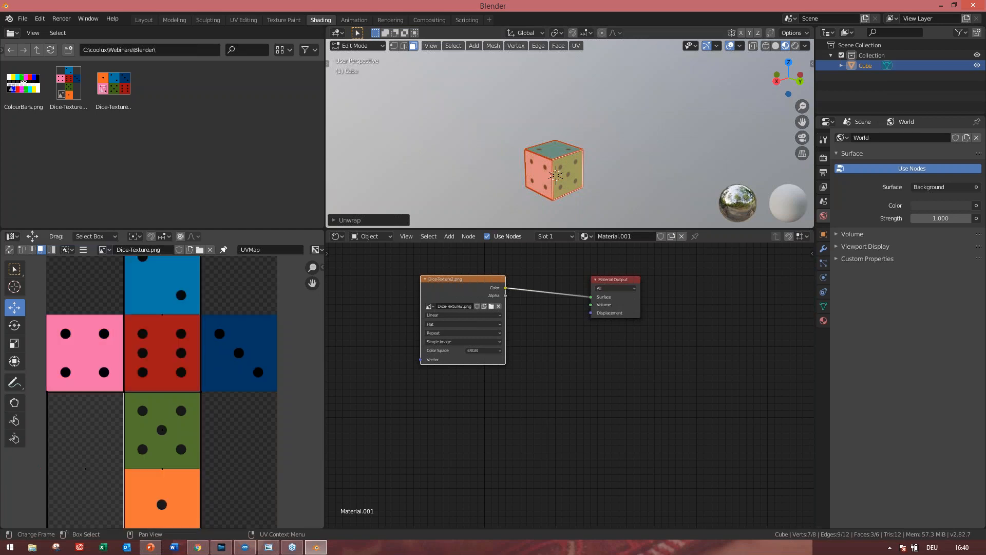
click(576, 45)
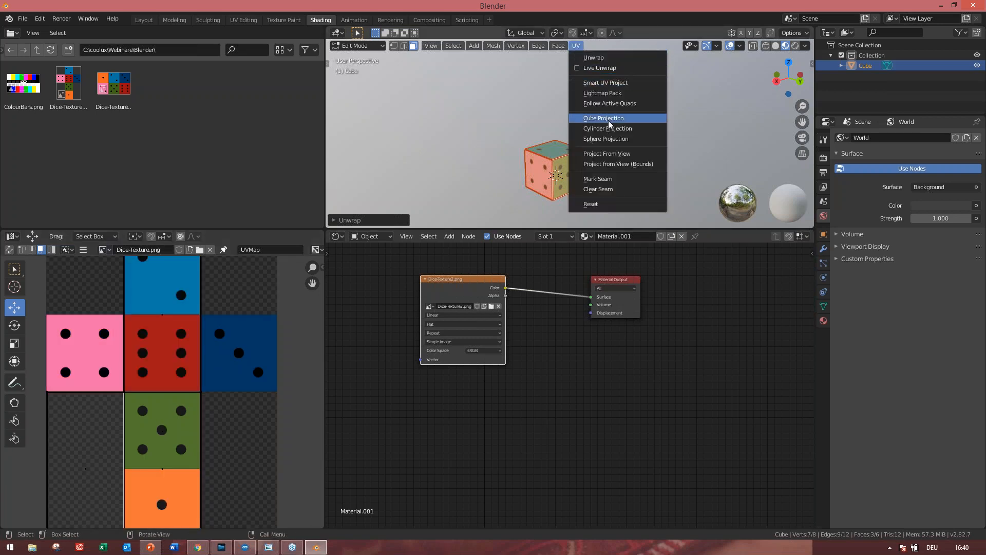
click(608, 153)
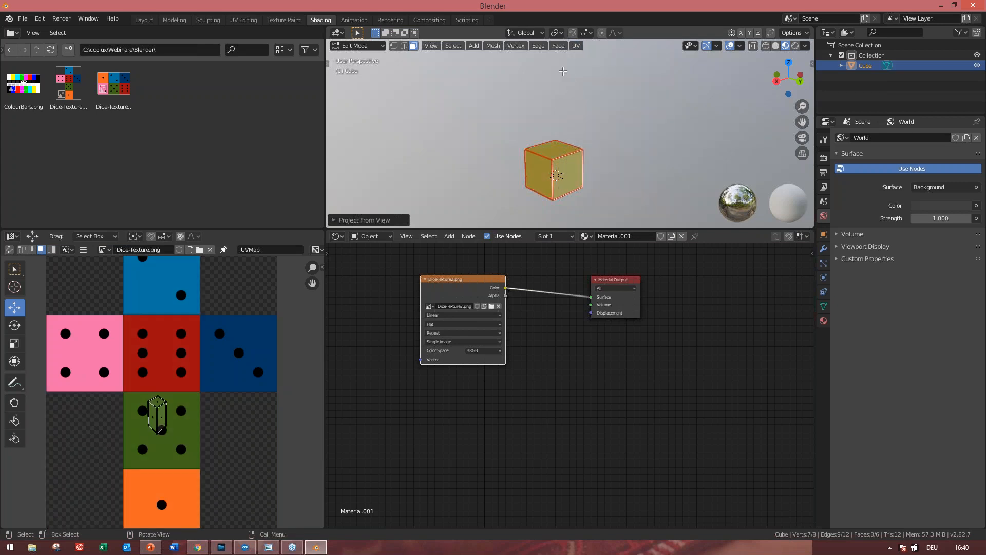
click(575, 47)
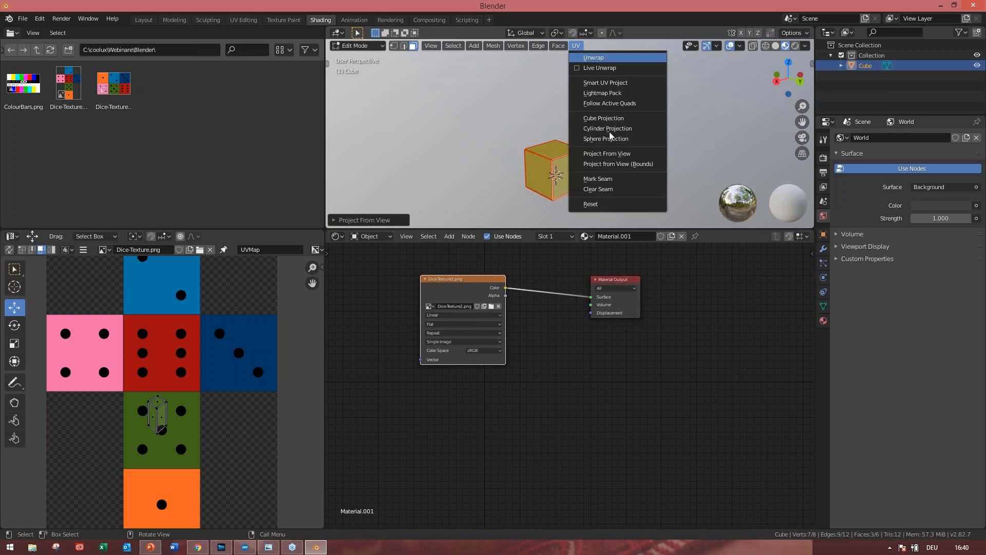
click(605, 58)
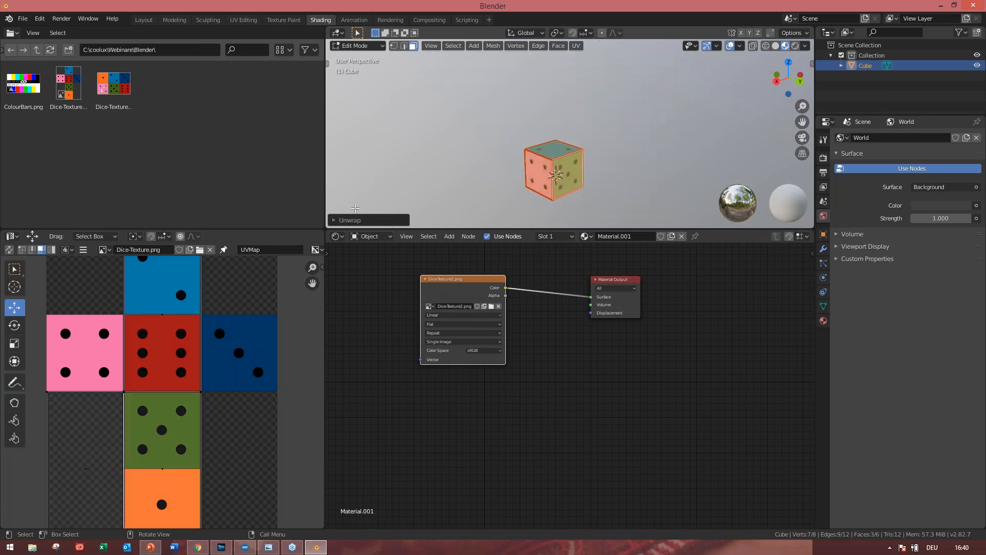
- Switch the image behind the UV layout back to Dice-Texture2.png
click(111, 250)
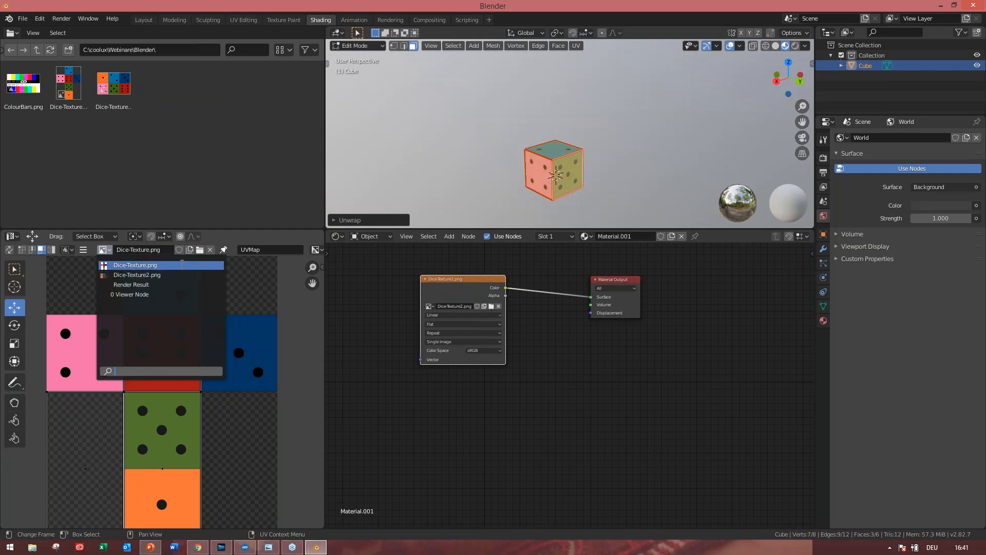
click(240, 280)
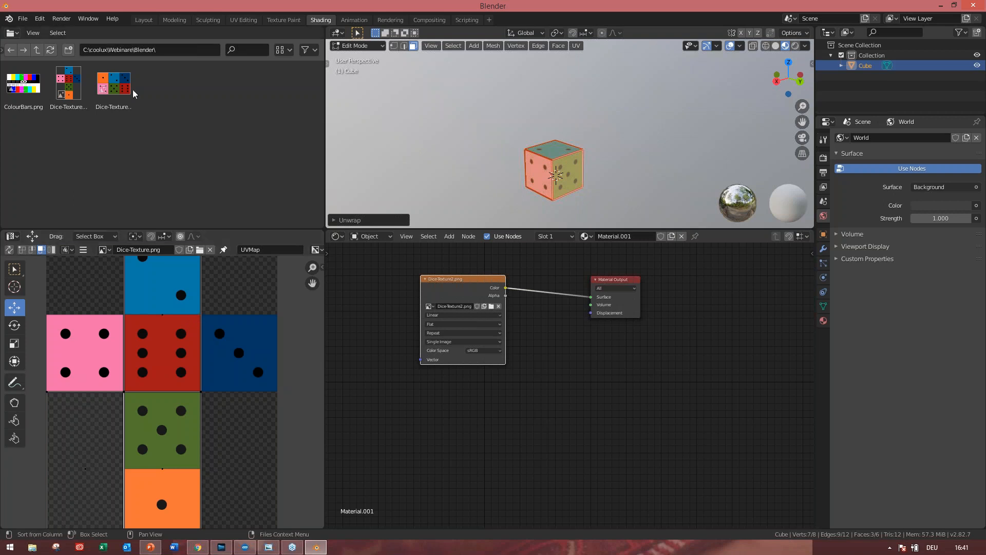
click(103, 250)
click(130, 275)
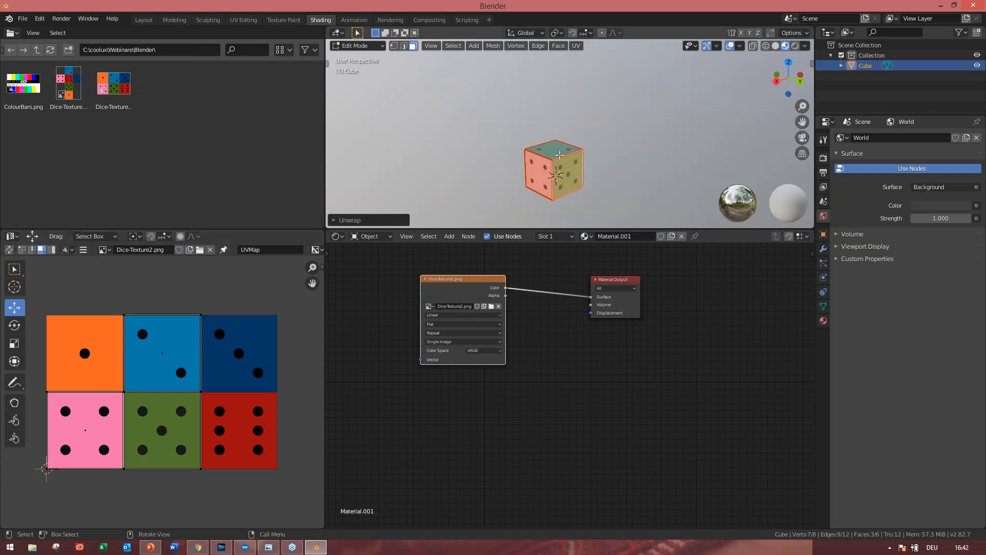
- Select all six faces of the cube, try Project From View, then unwrap them and check the sides
click(559, 154)
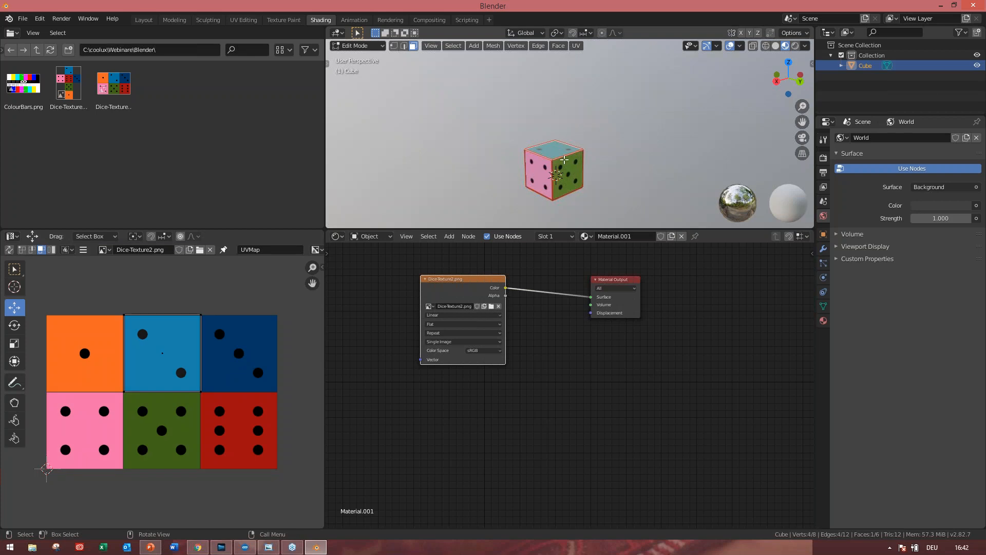
key(a)
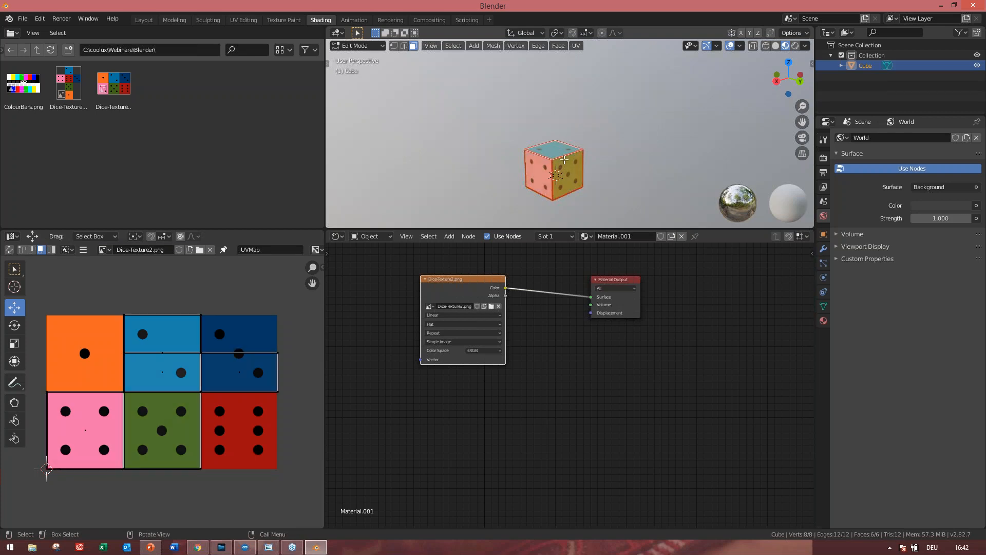
mouse_move(563, 191)
middle_down()
mouse_move(491, 163)
mouse_move(483, 149)
mouse_move(549, 183)
middle_up()
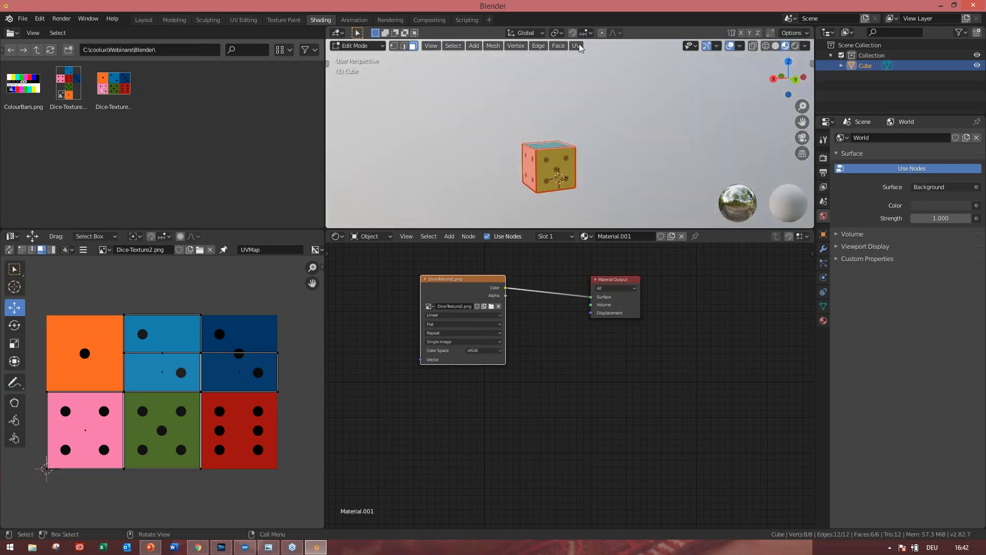
click(576, 46)
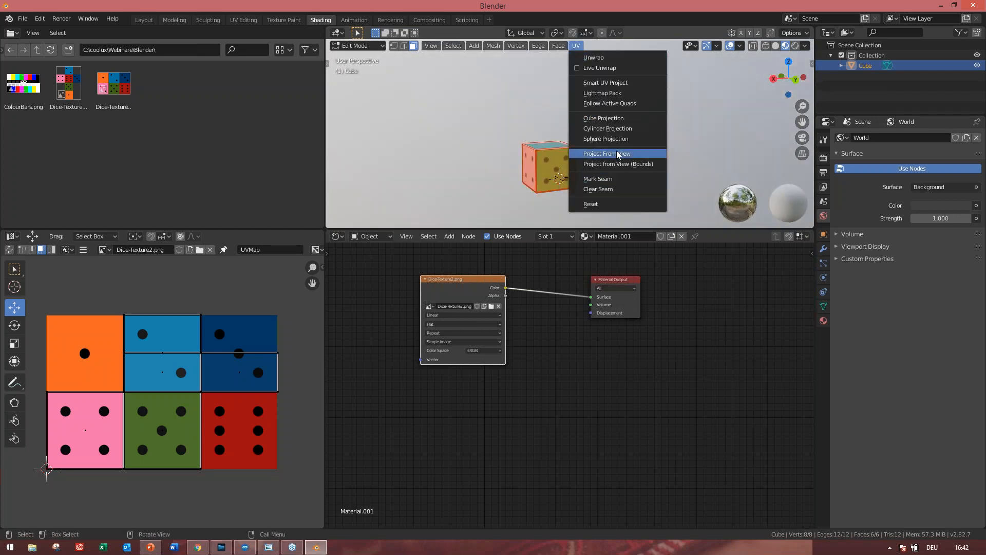
click(618, 154)
click(575, 46)
click(594, 58)
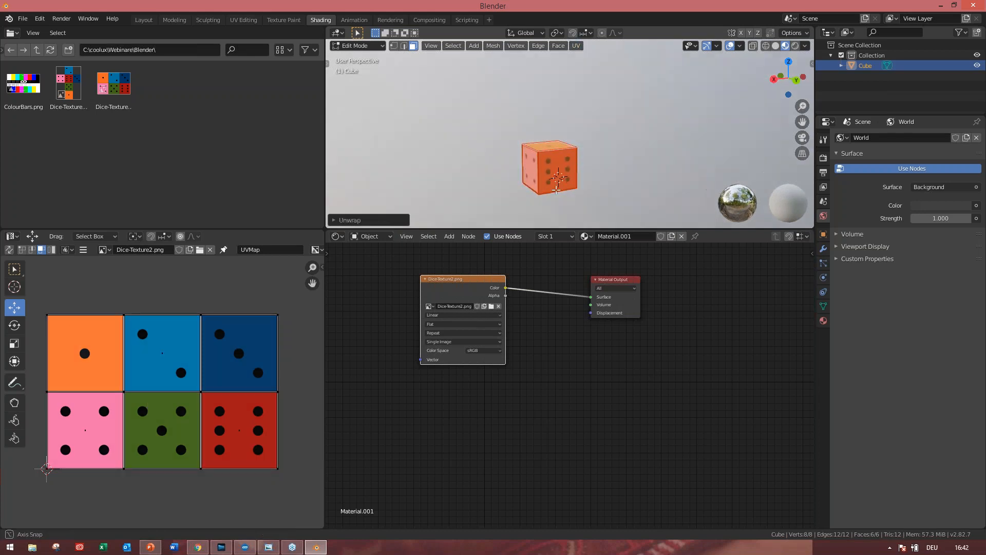
middle_drag(556, 189, 537, 177)
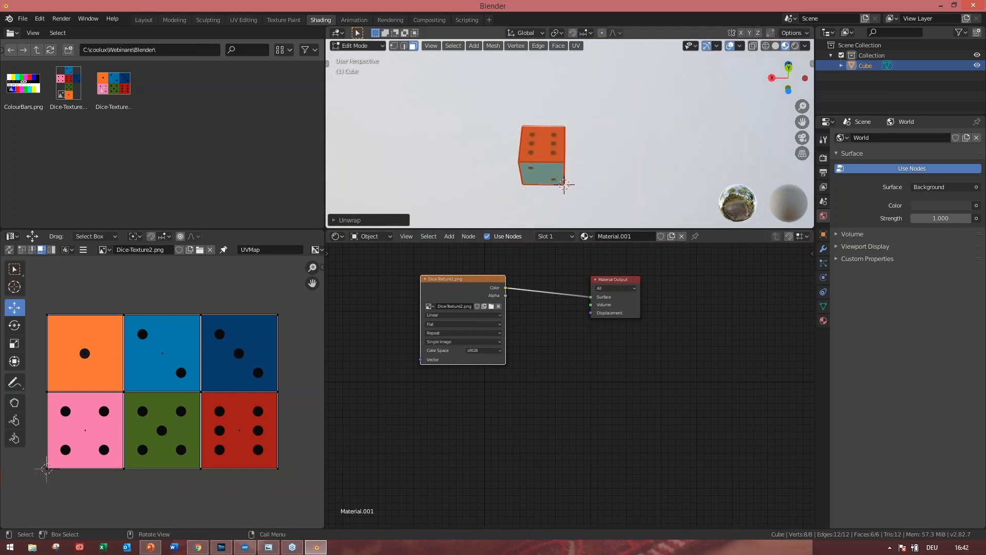
middle_drag(567, 172, 539, 174)
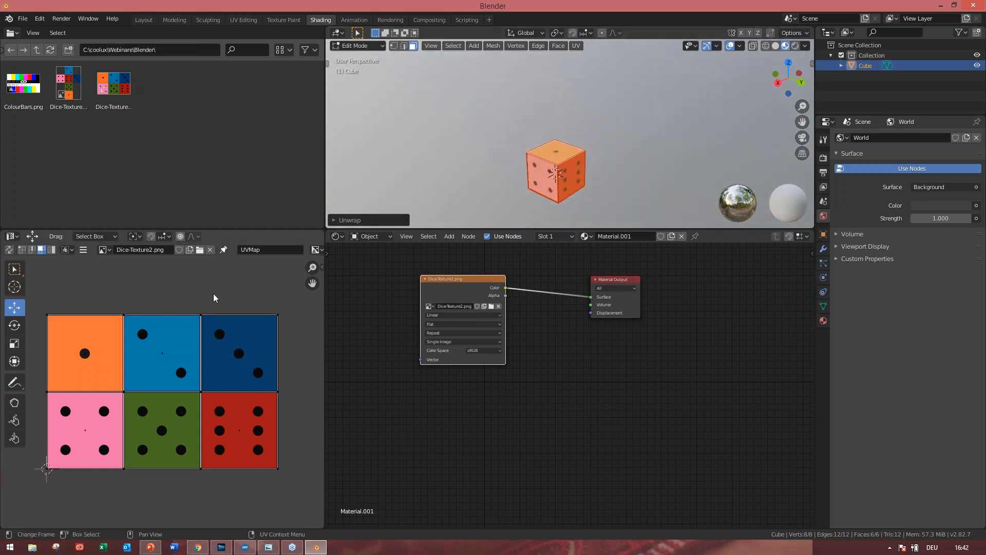
- View the available materials and the cube's material slots, and move the Material Output node slightly closer to the image texture node
click(586, 236)
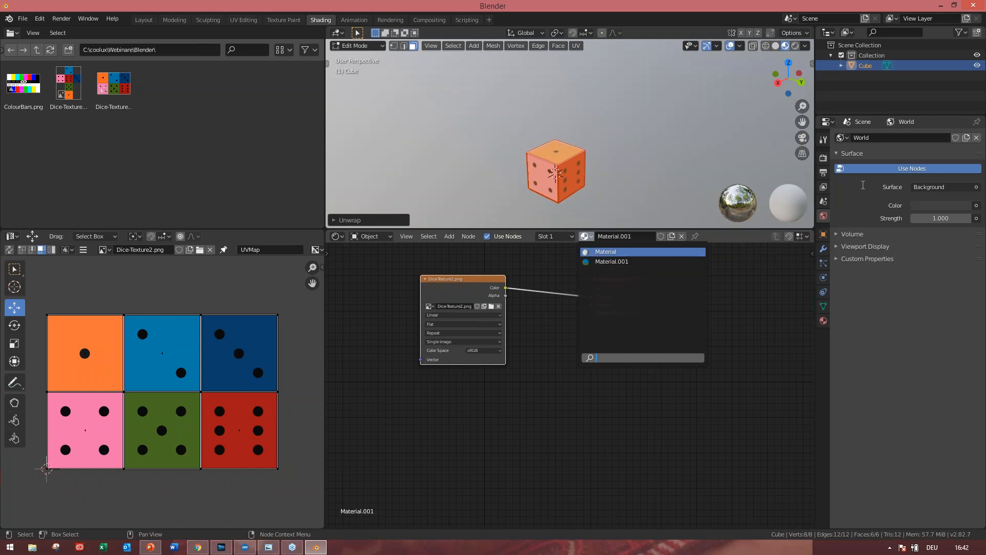
key(Up)
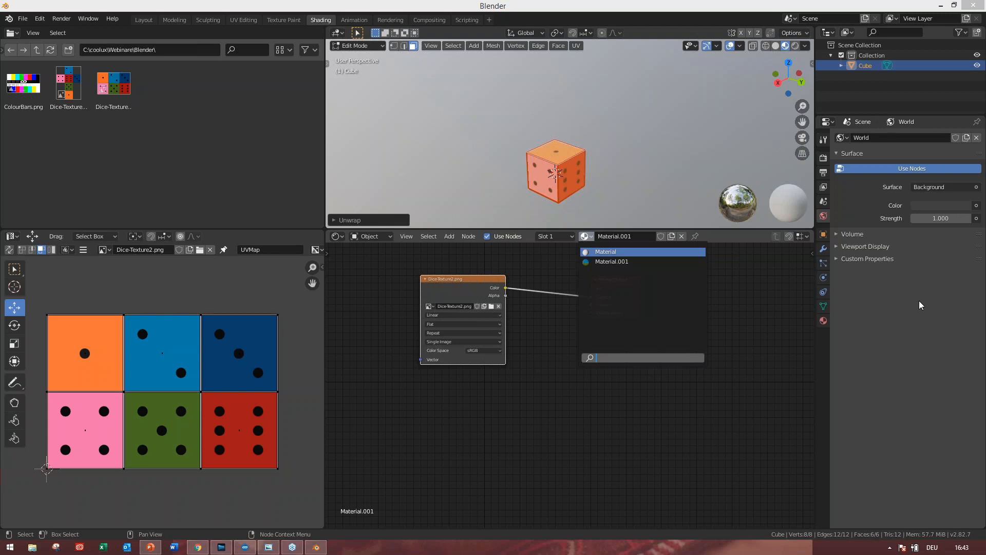
click(725, 238)
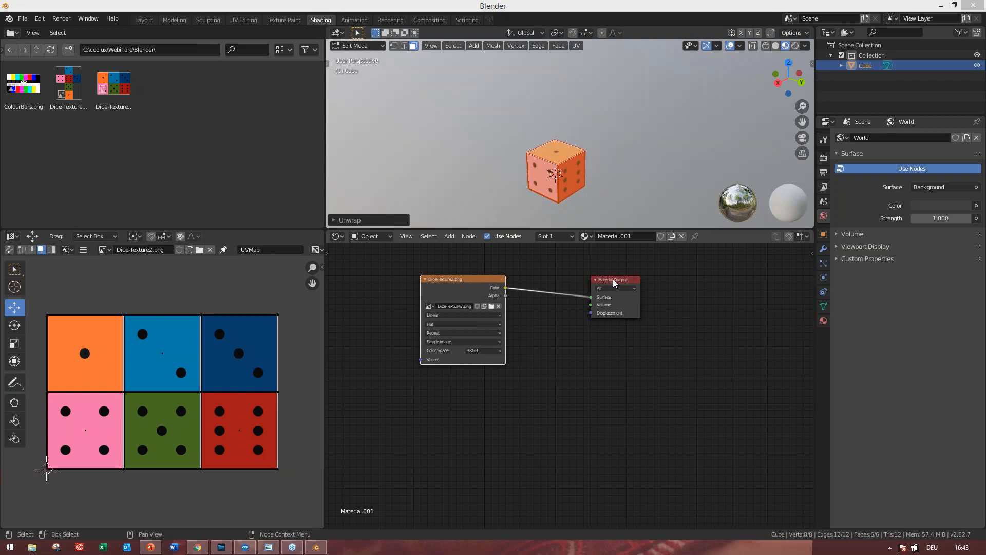
drag(612, 279, 594, 277)
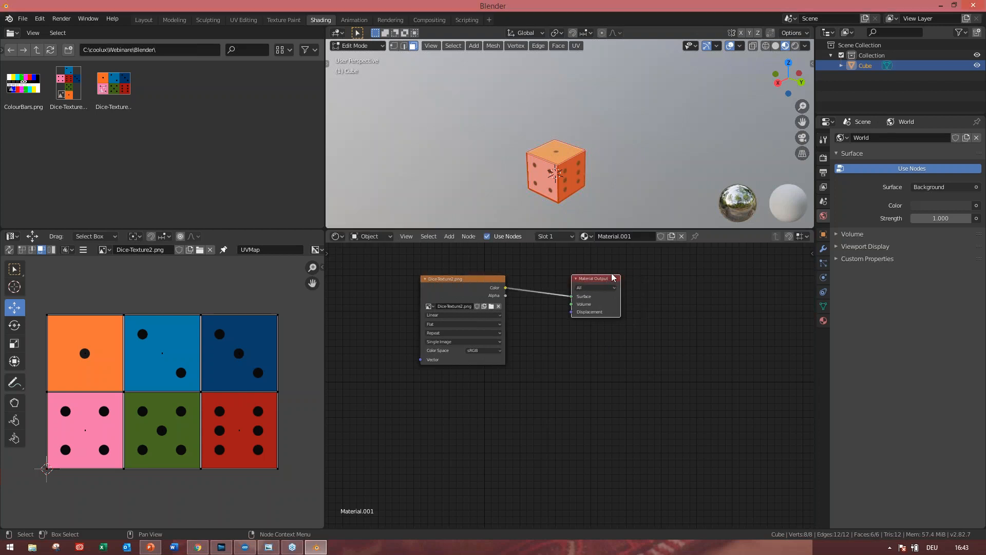
click(573, 237)
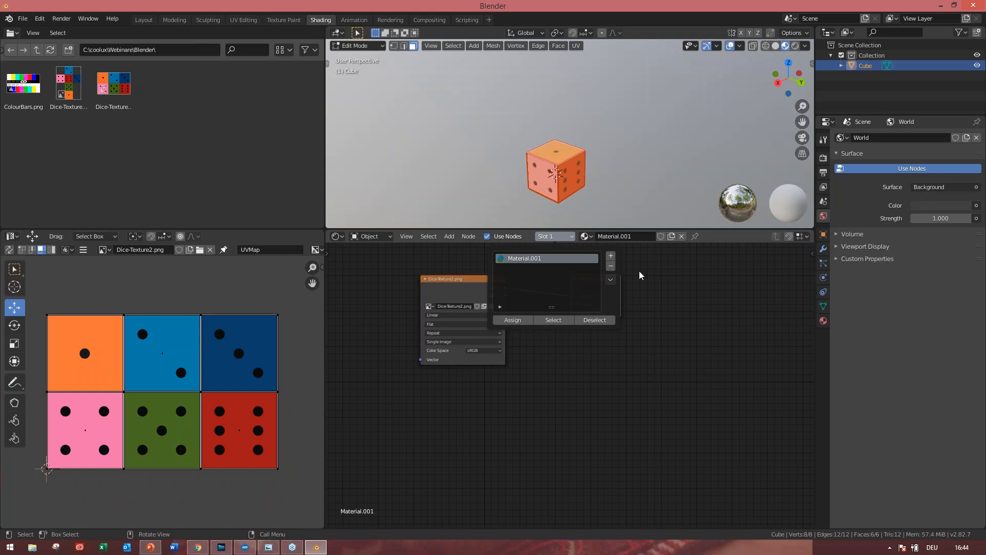
click(670, 275)
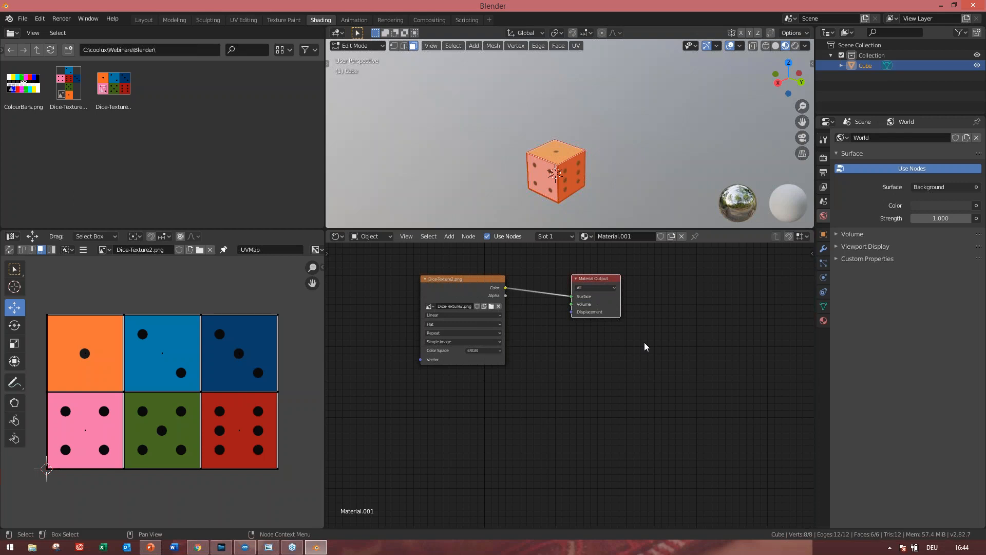
- Triangulate all faces of the cube in the Layout workspace and check the triangles on the UV layout in the Shading workspace
click(143, 23)
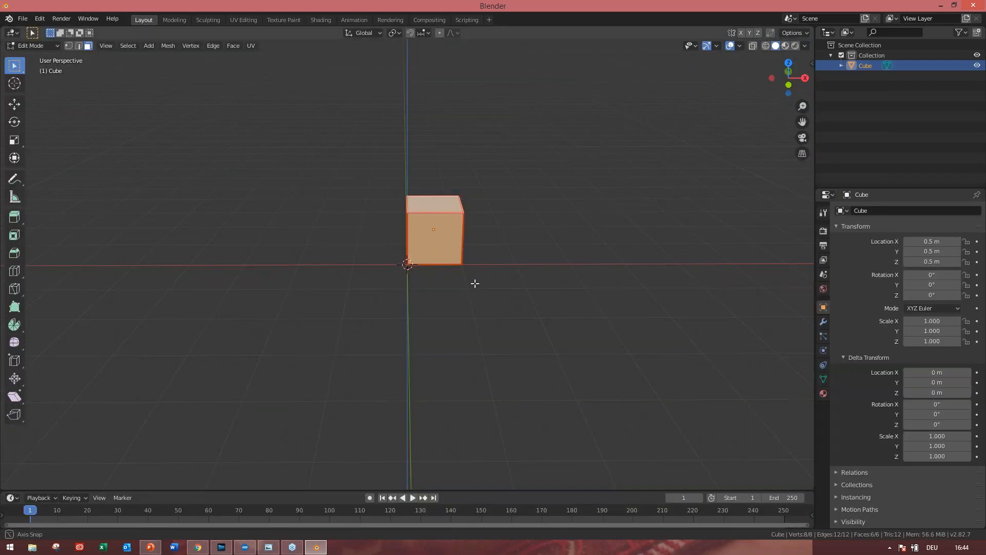
middle_drag(474, 283, 432, 251)
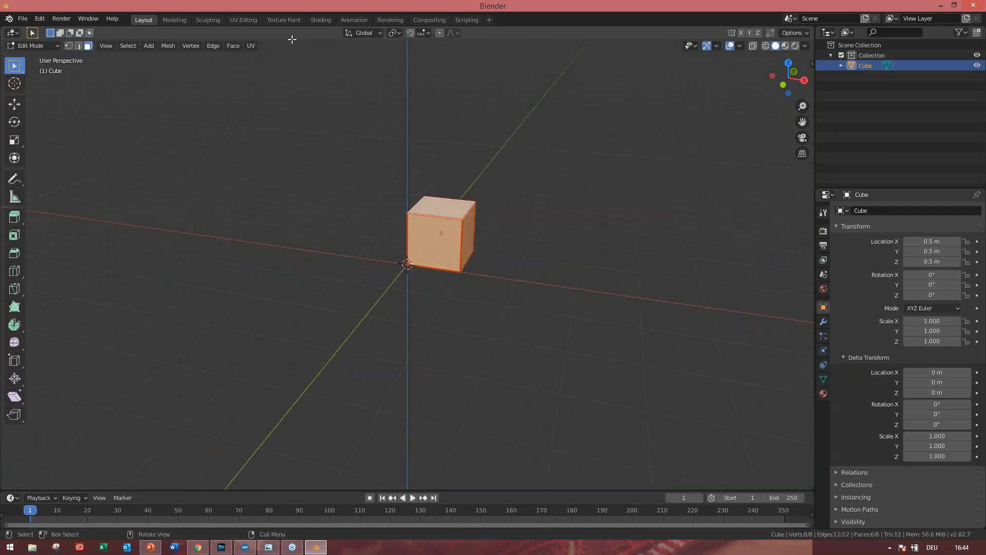
click(234, 47)
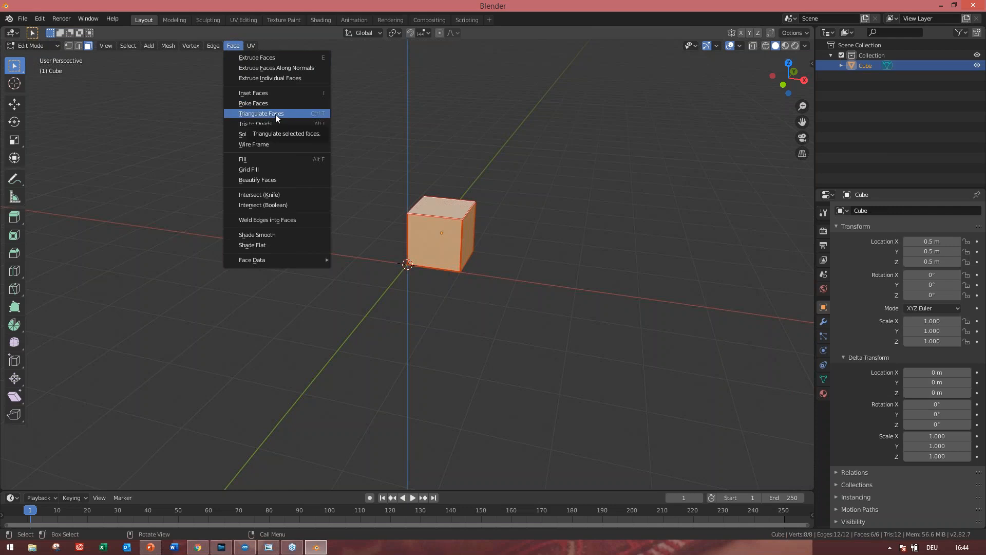
click(261, 113)
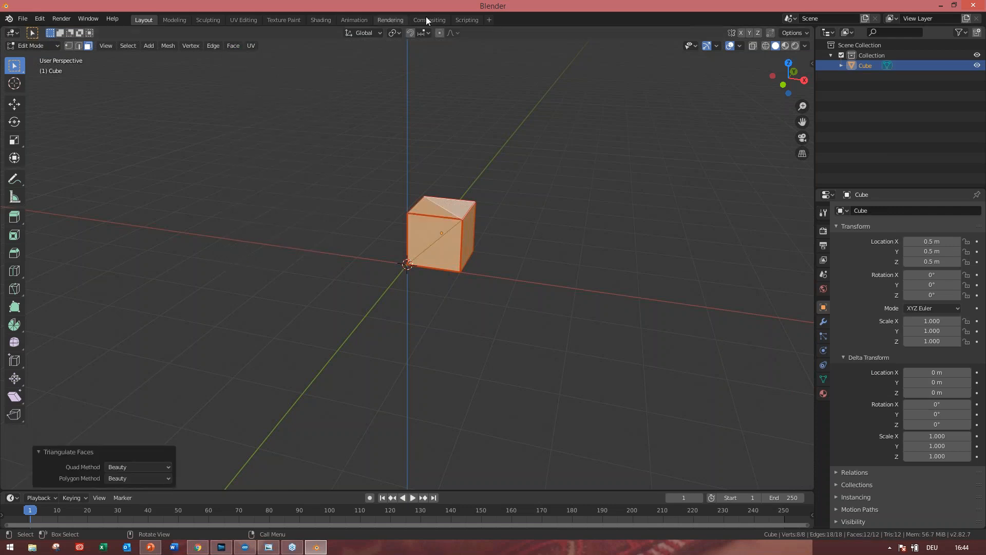
click(321, 19)
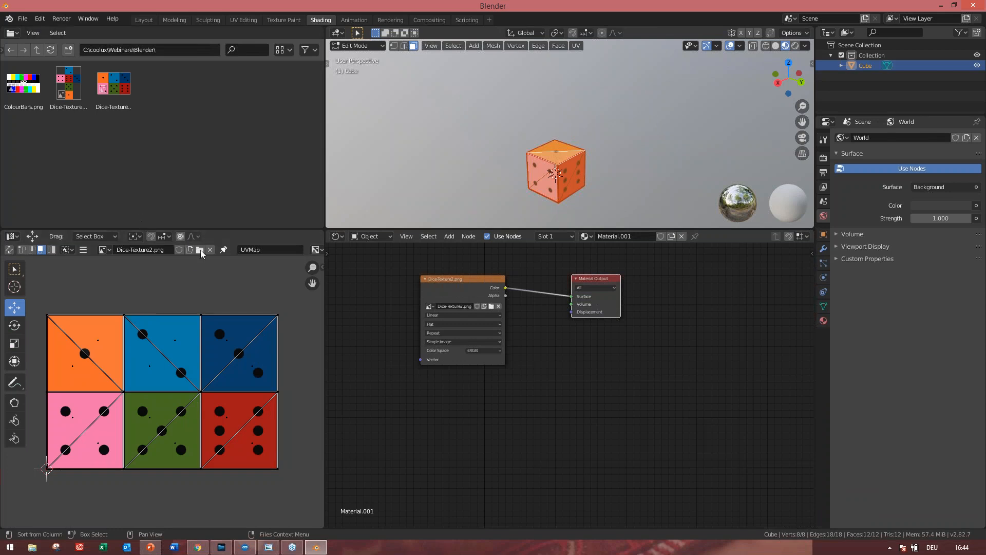
- Export the triangulated cube from the Layout workspace as an FBX file named Cube-Webinar in C:\coolux\Webinare\Blender
click(144, 20)
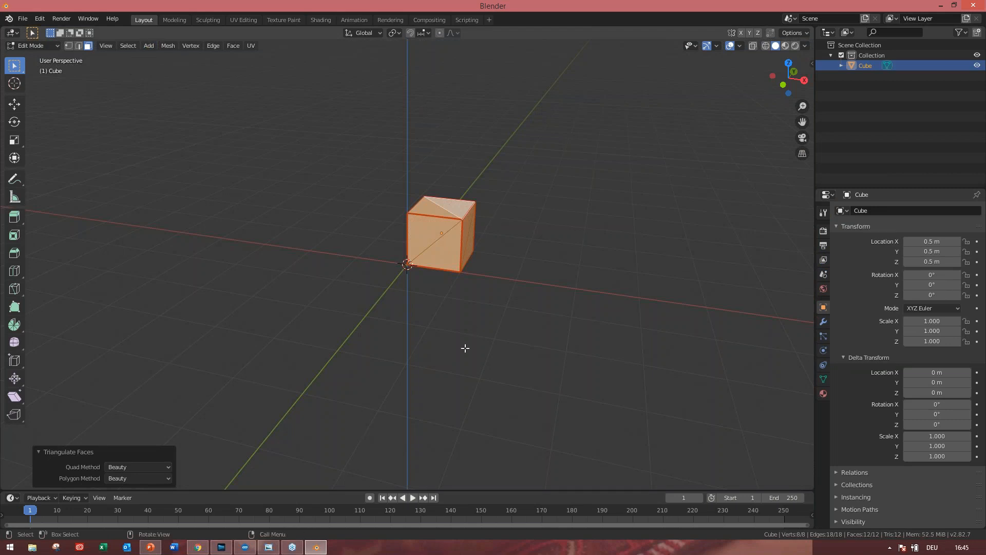
click(22, 19)
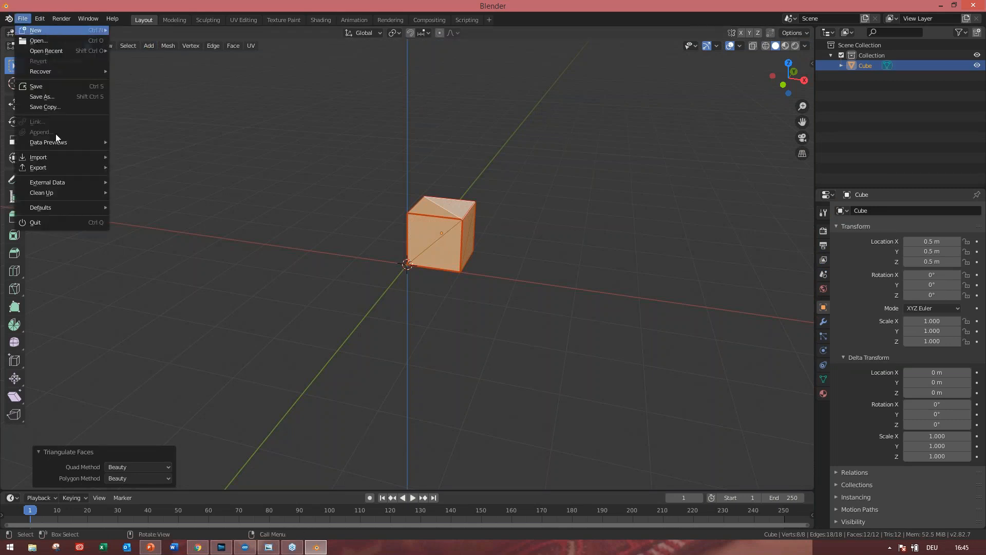
mouse_move(57, 170)
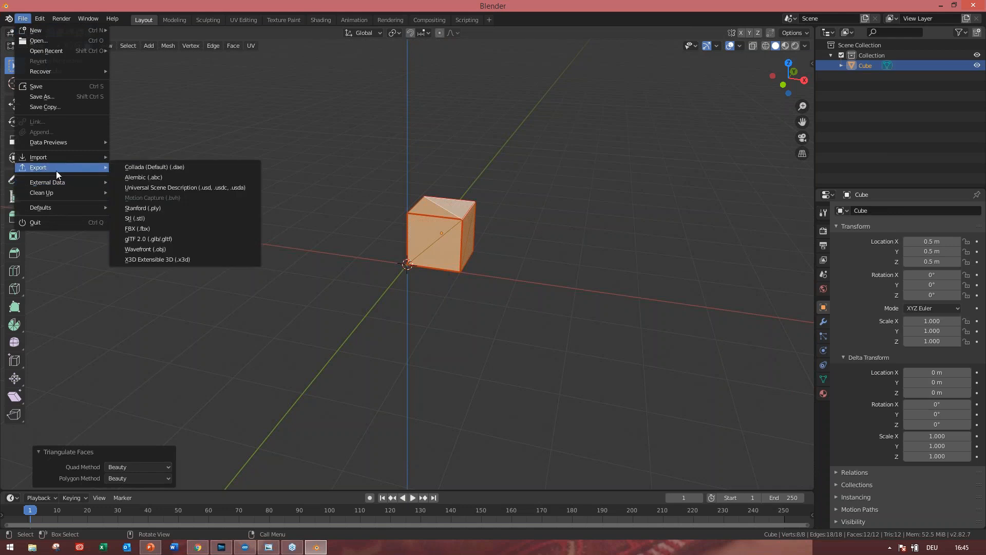
click(183, 228)
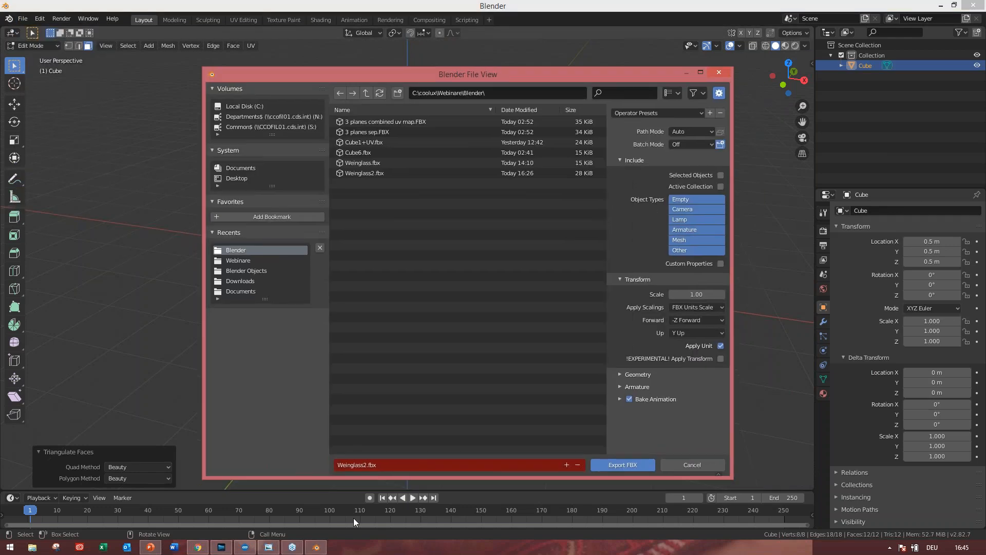
click(462, 464)
key(BackSpace)
text(Cub)
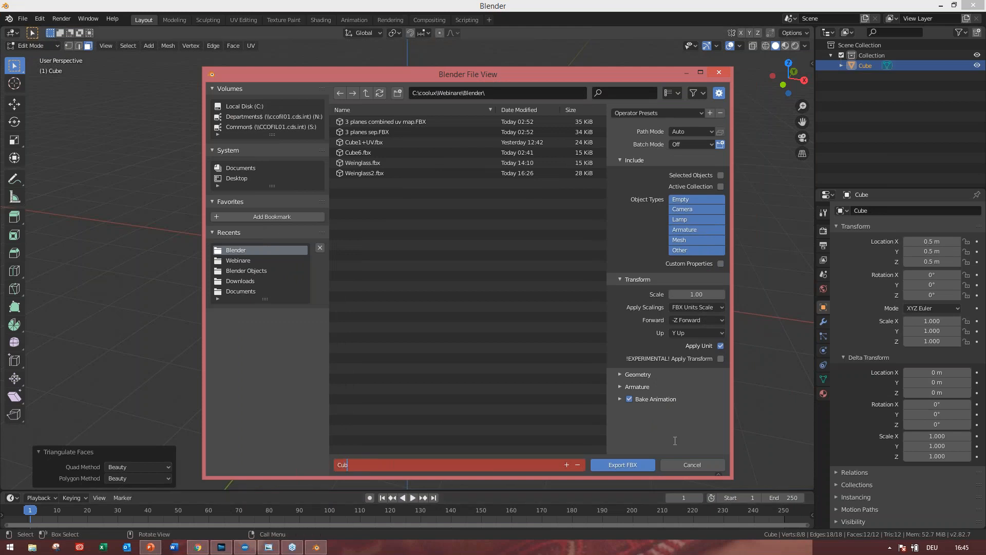
text(e-Webinar)
click(636, 464)
click(648, 468)
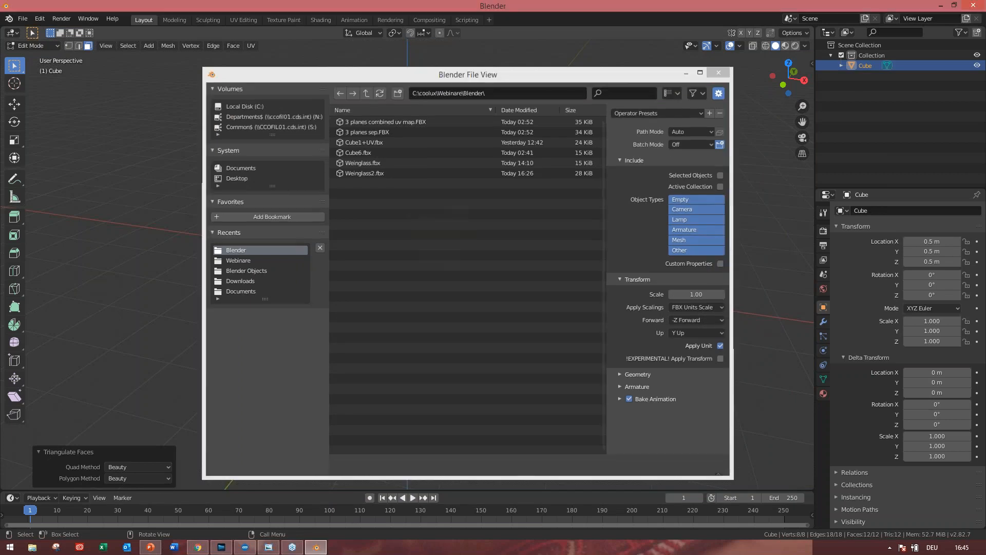
- Switch to Pandoras Box Manager, reset all parameters of Layer 2 under the unnamed device, and select that device's Layer 1
click(247, 549)
right_click(411, 473)
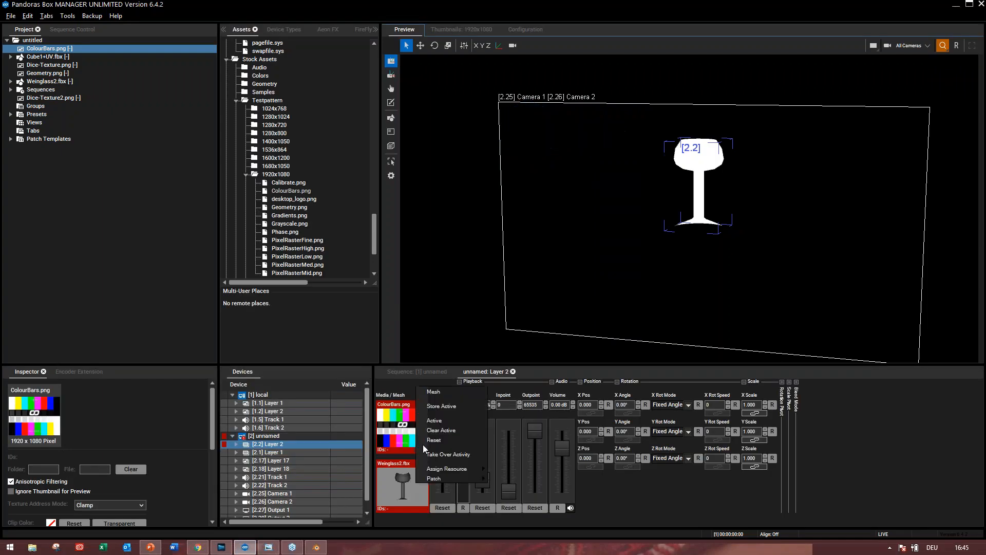
right_click(289, 443)
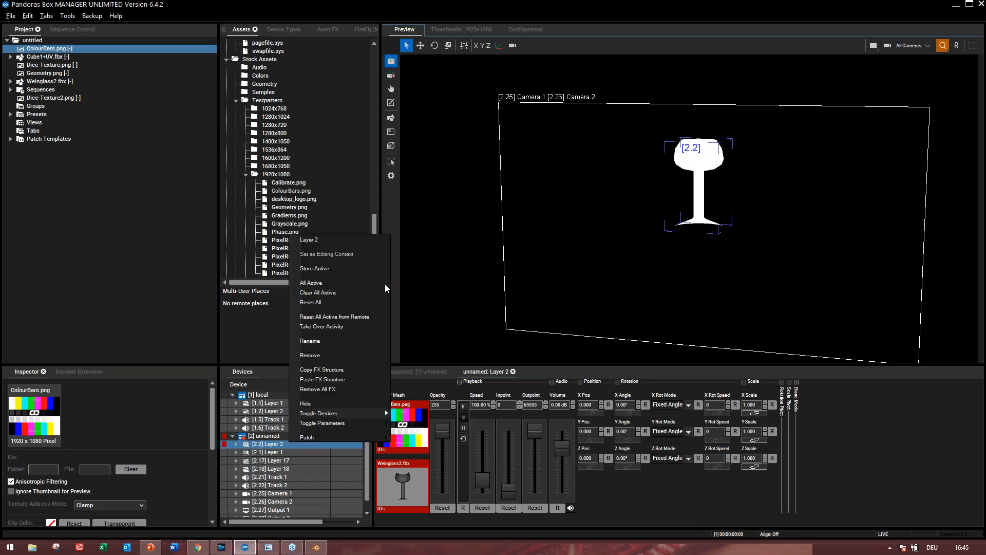
click(360, 305)
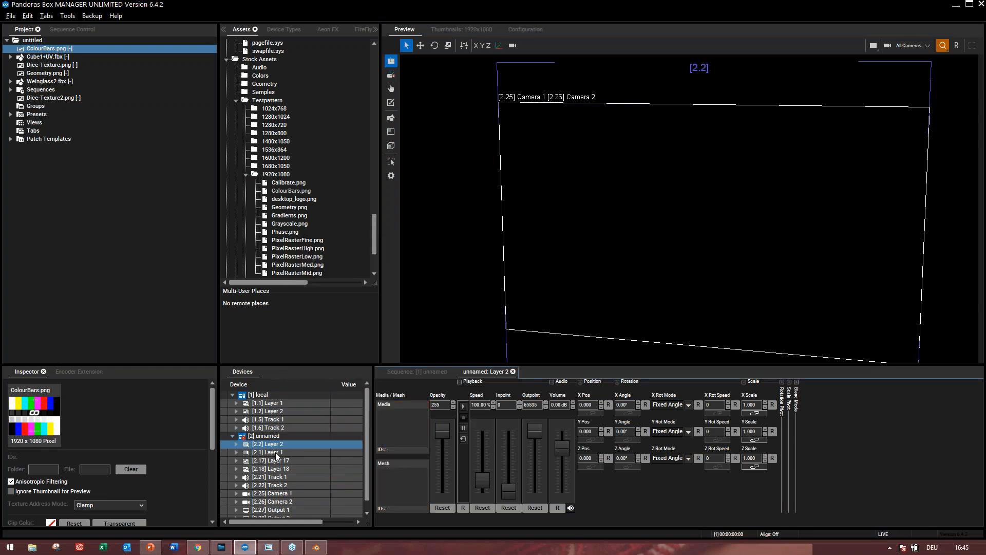
click(276, 451)
- Find the Blender folder under Webinare in the assets and refresh its file list
click(268, 76)
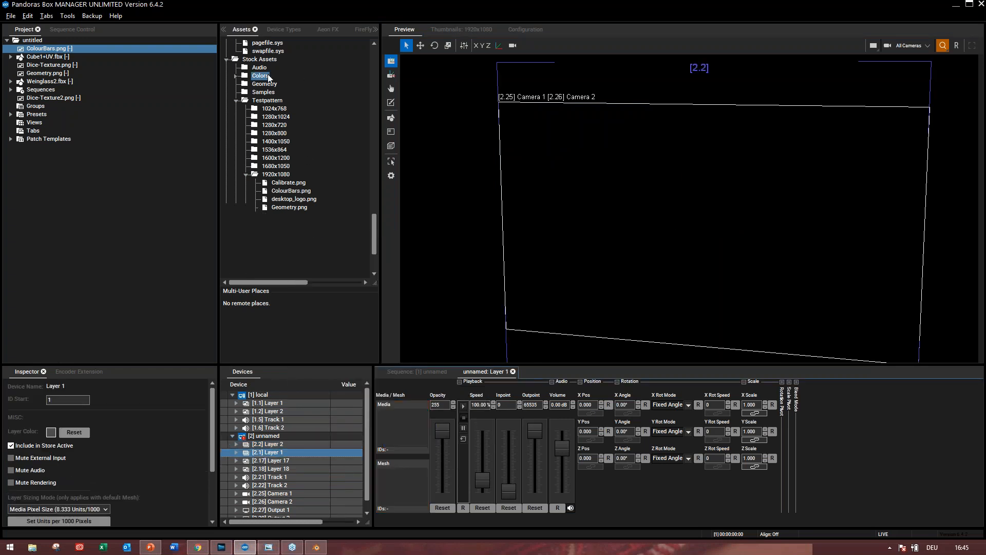
scroll(272, 98, up, 10)
scroll(274, 118, up, 3)
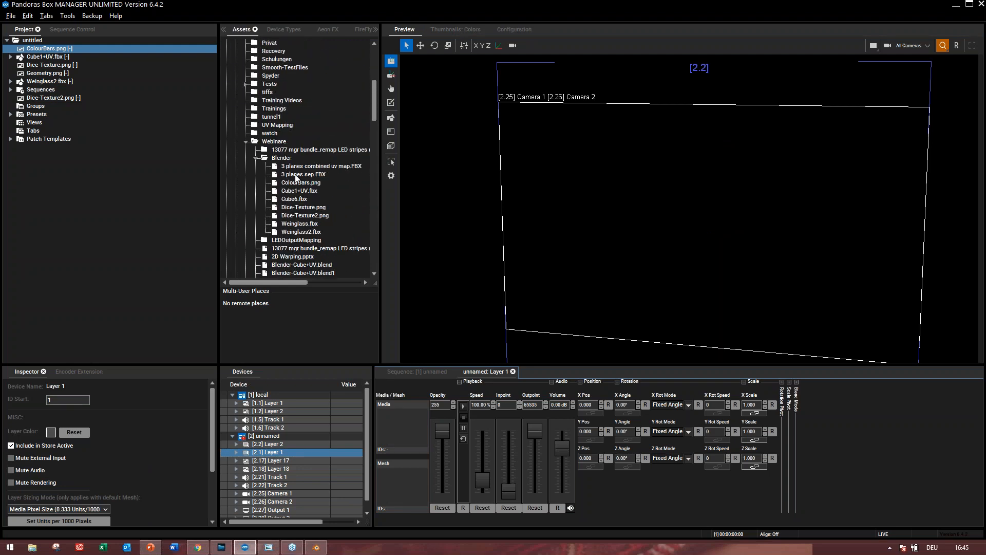
right_click(281, 158)
click(295, 180)
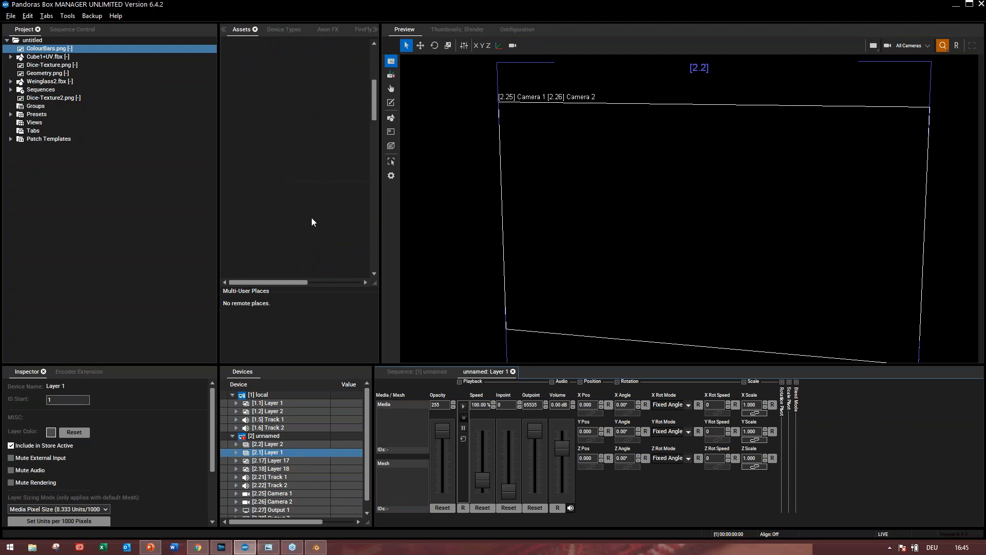
- Import Cube-Webinar.fbx into the untitled project with the default import settings and assign it as the mesh of Layer 1
click(304, 191)
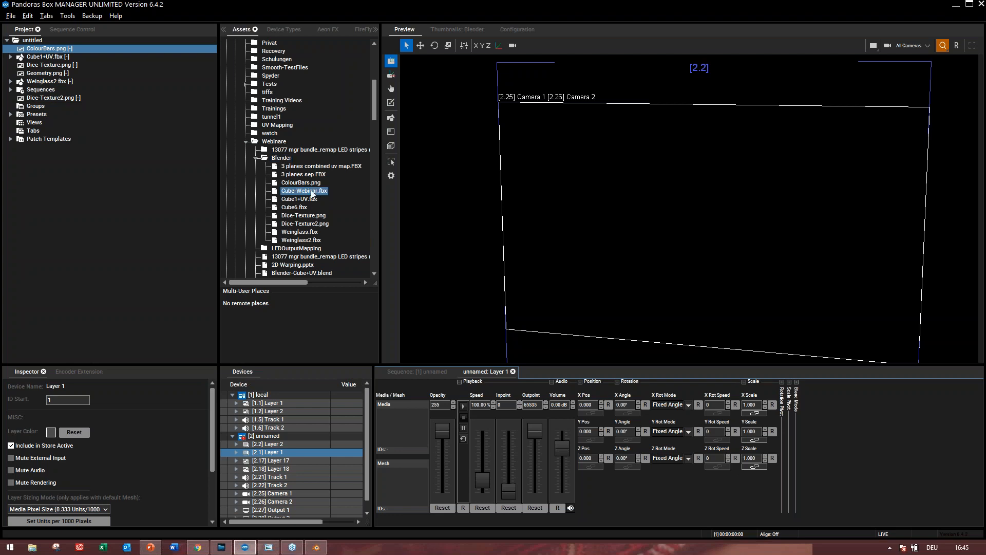
drag(304, 190, 43, 61)
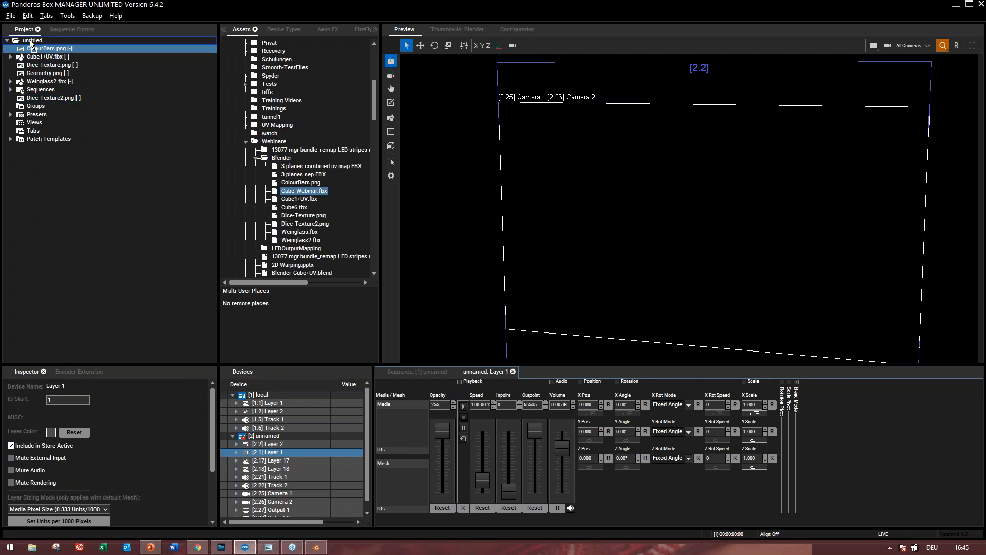
click(475, 344)
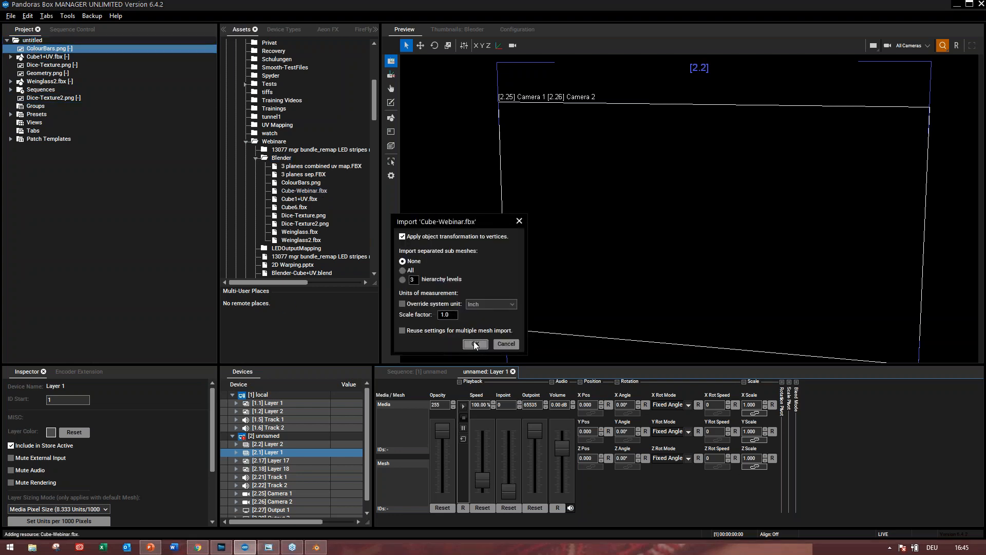
click(68, 57)
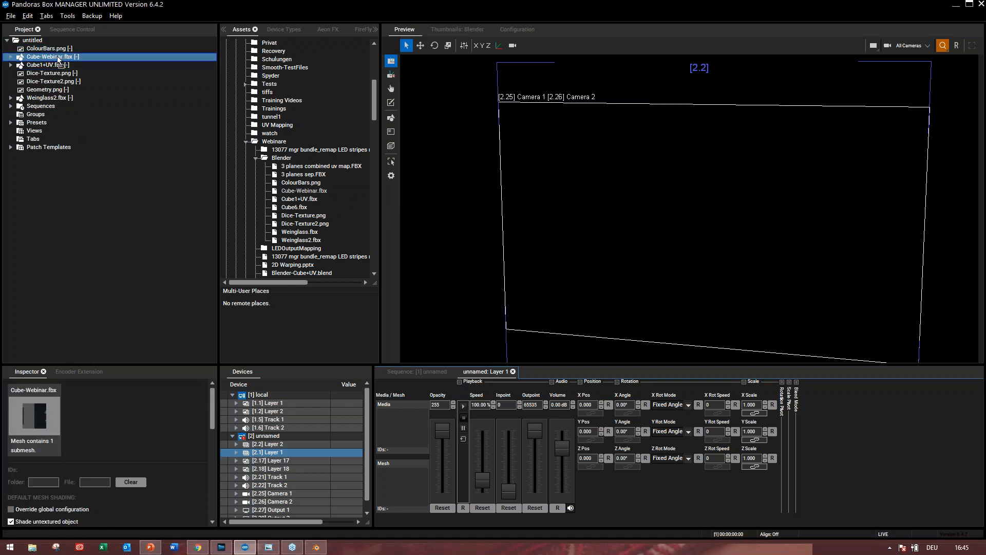
drag(59, 60, 405, 491)
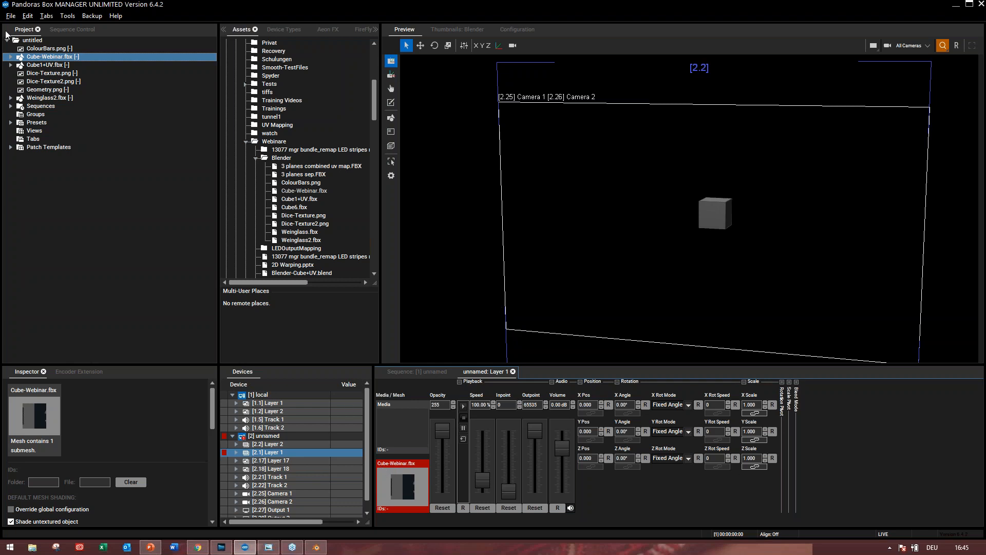
- Set Dice-Texture2.png as the media of Layer 1 and view the textured cube from several sides
click(54, 82)
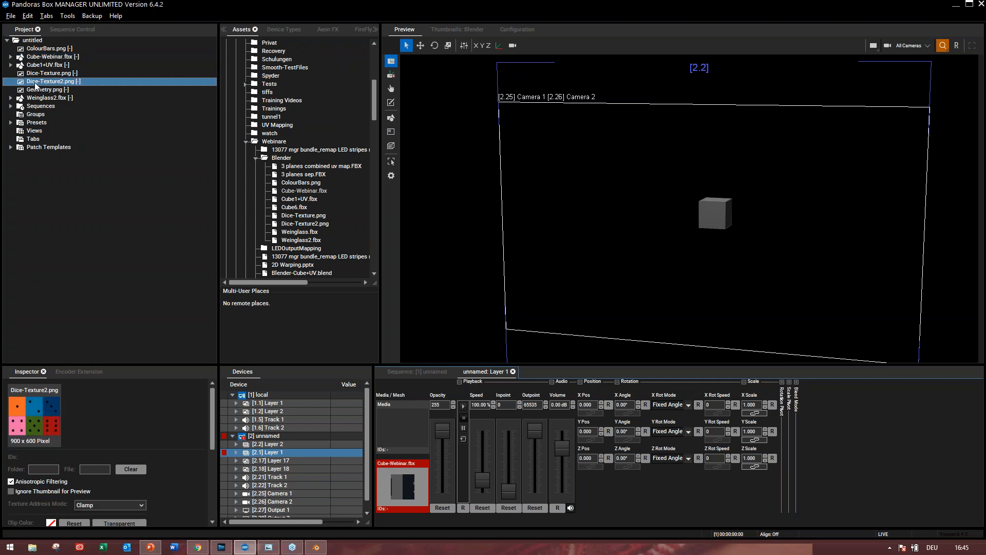
drag(36, 86, 412, 432)
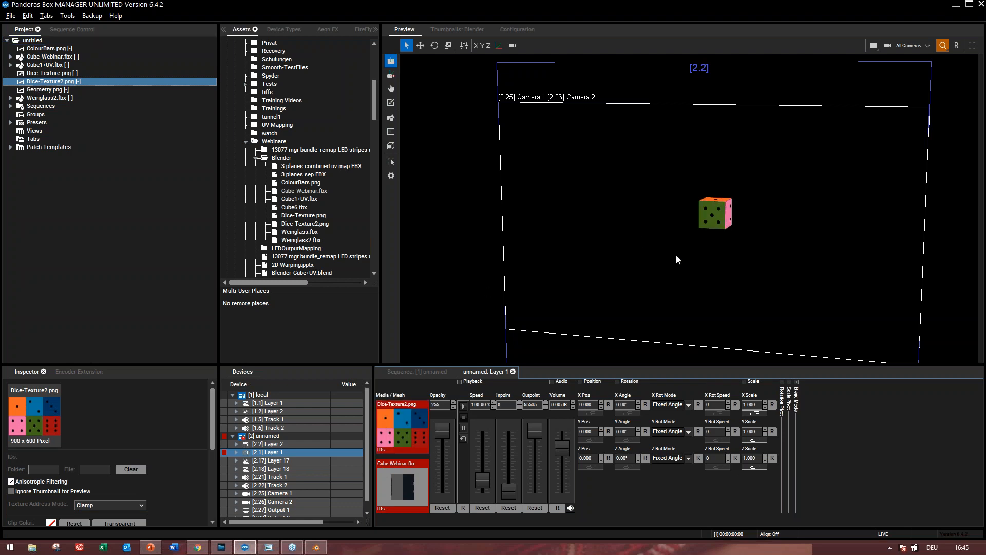
click(720, 234)
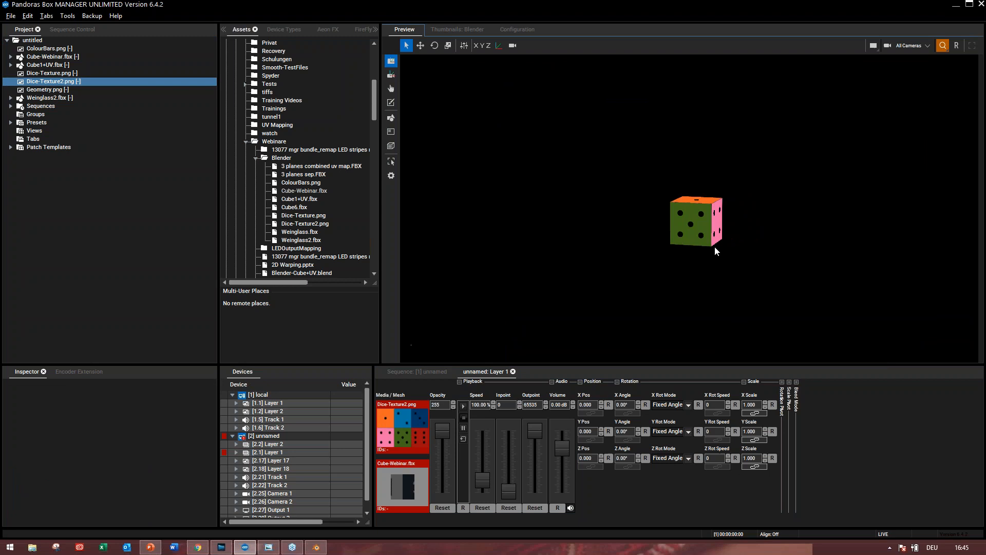
middle_drag(701, 268, 617, 295)
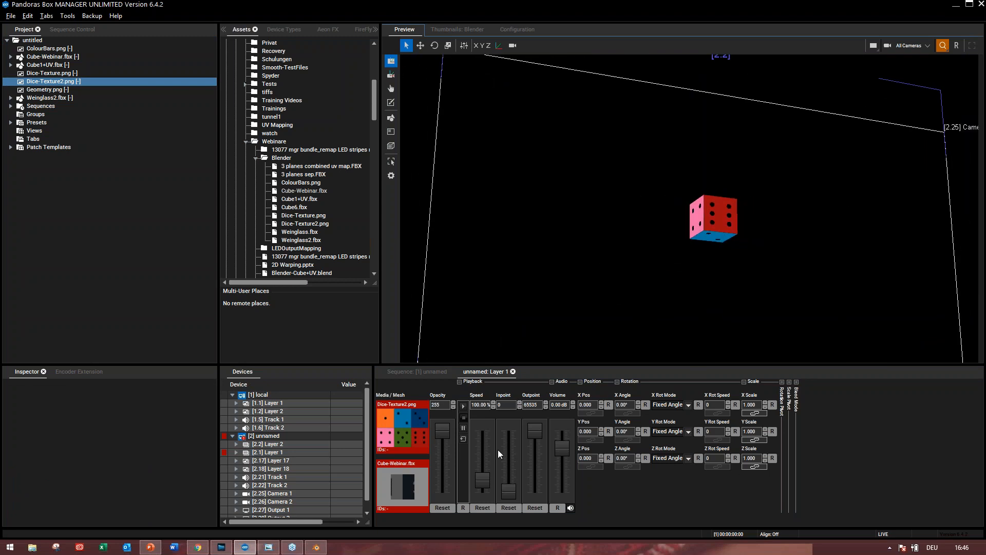
- Reset the preview to the front view and set Geometry.png as the media of the unnamed device's Layer 2
click(285, 451)
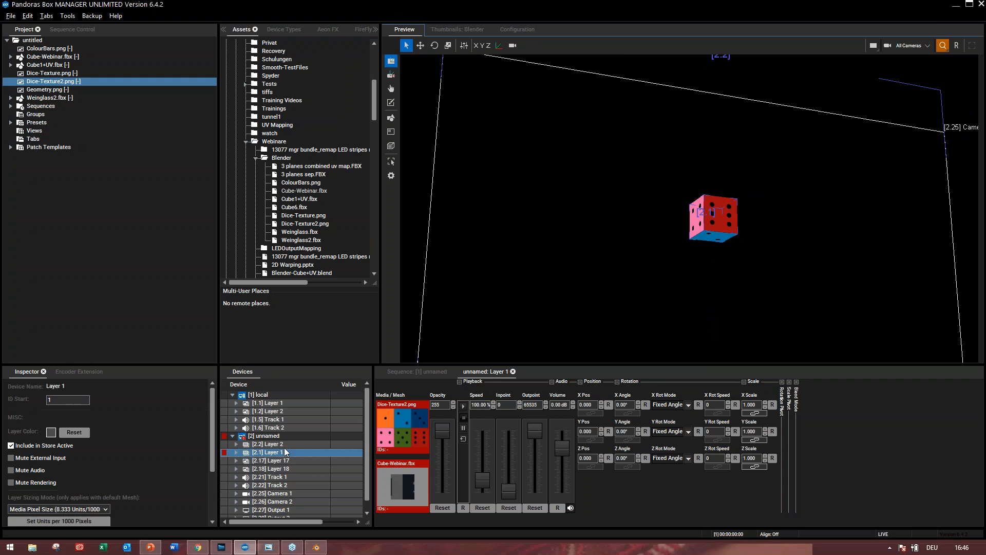
click(956, 46)
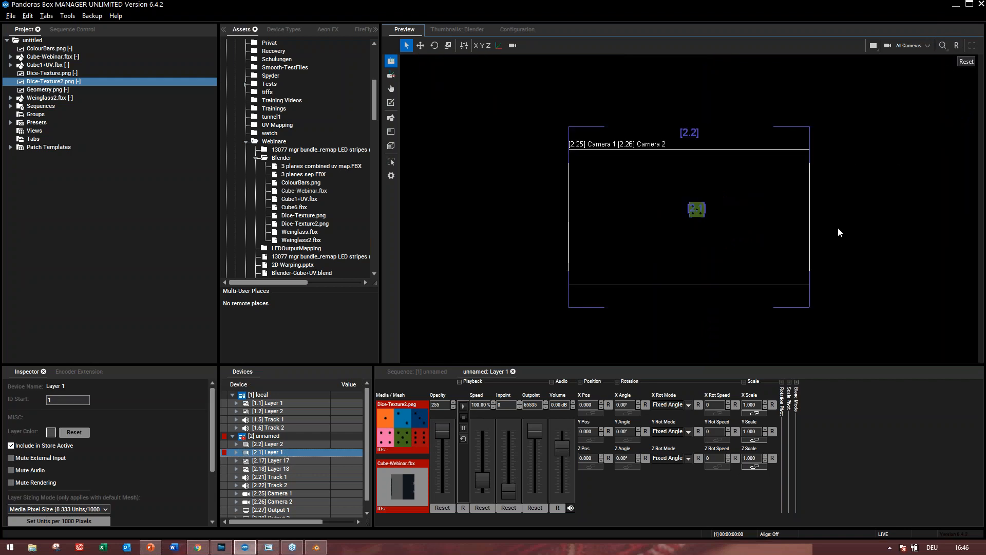
click(685, 243)
scroll(685, 243, up, 5)
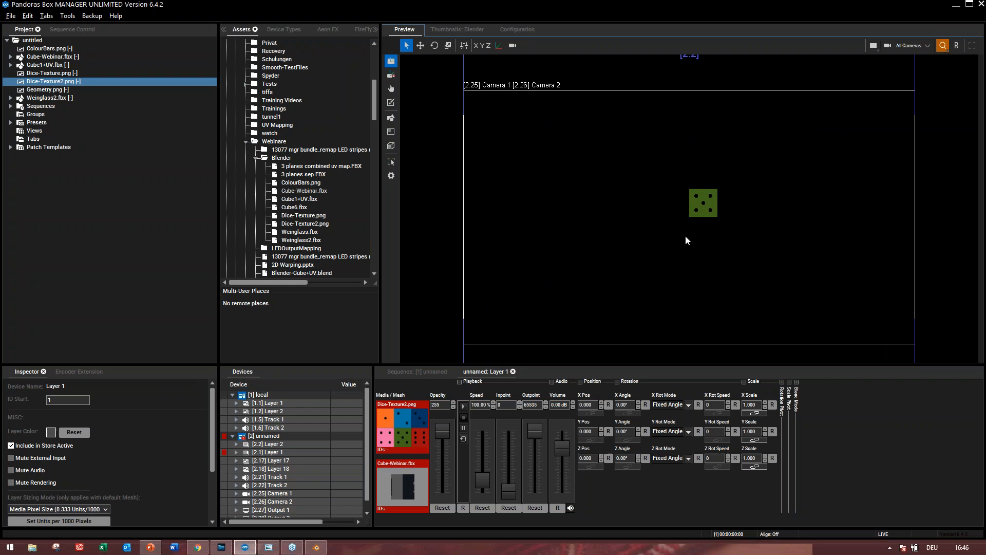
click(272, 445)
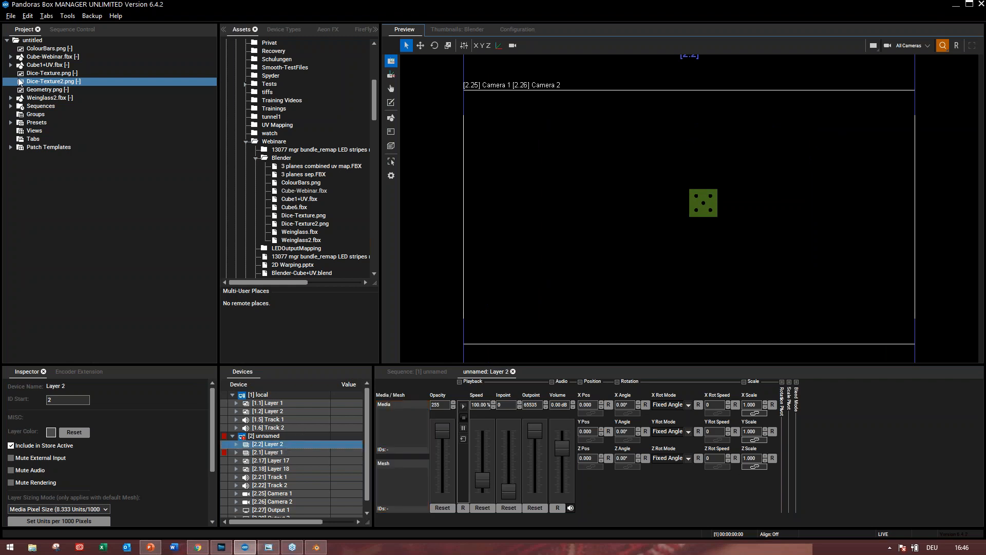
click(40, 91)
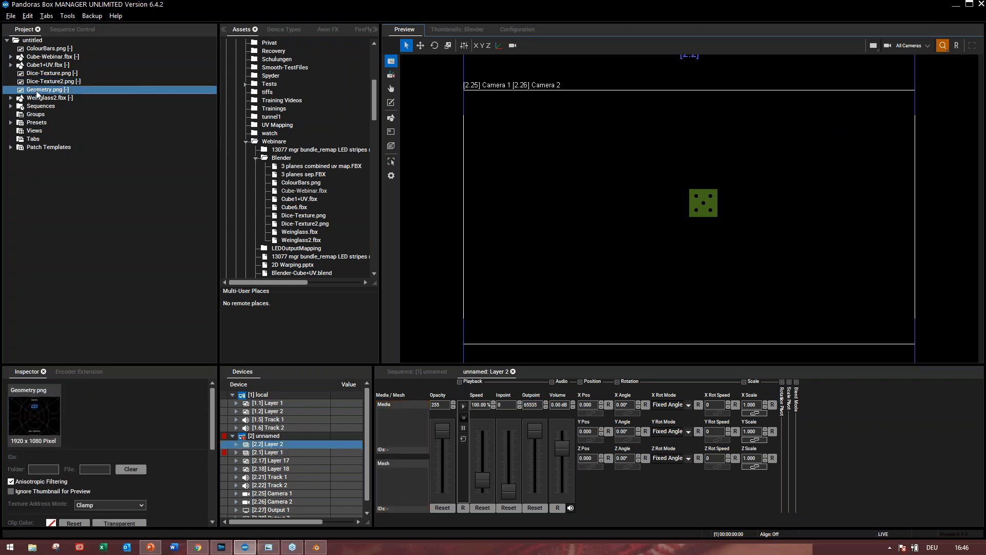
drag(33, 93, 391, 439)
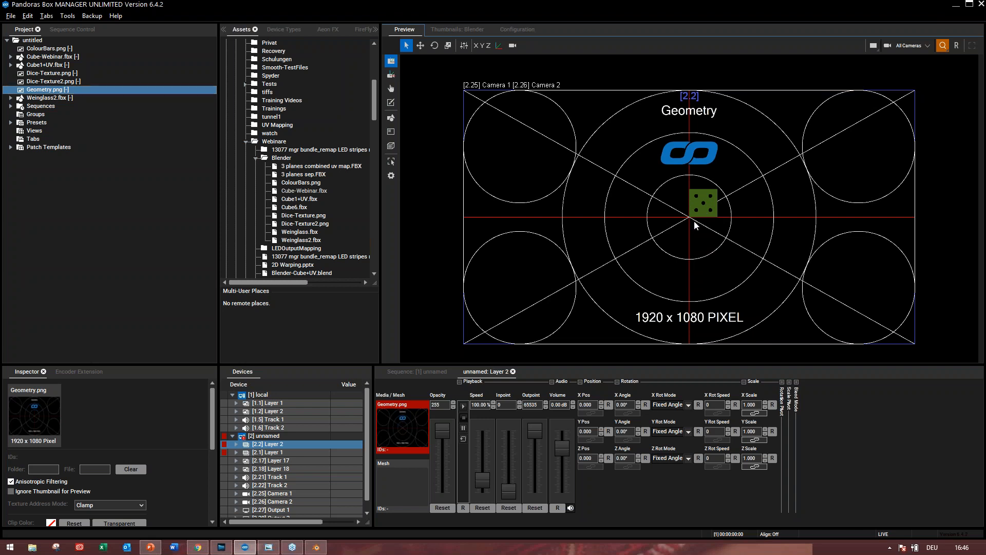
scroll(694, 221, up, 4)
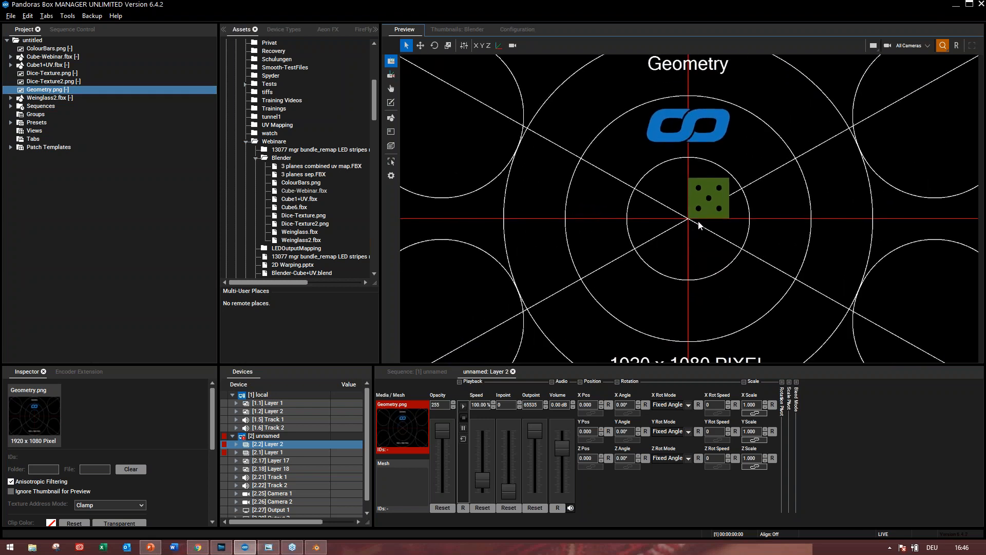
scroll(698, 222, down, 2)
middle_drag(699, 223, 670, 226)
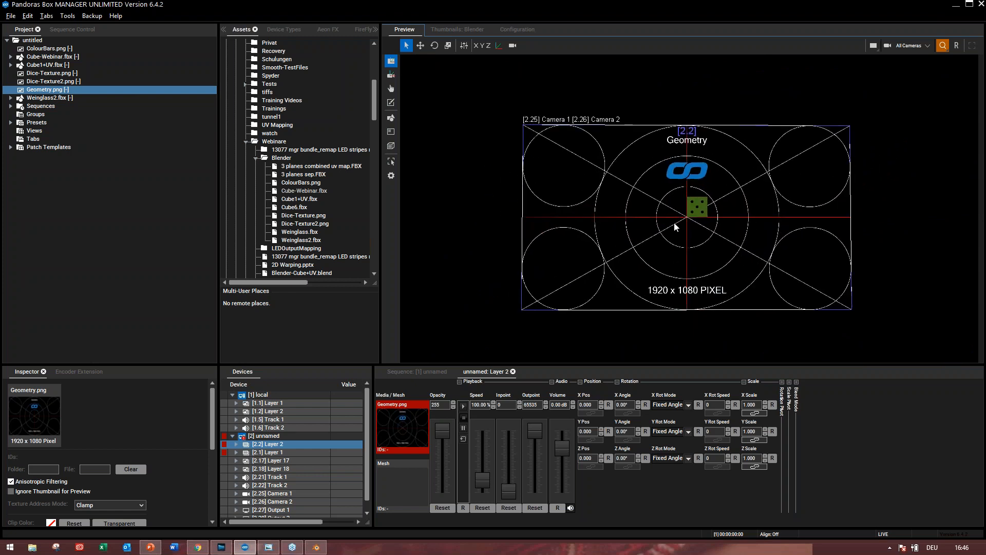
- Lower the opacity of Layer 2 to 35 so the geometry image is only faintly visible behind the cube
click(283, 452)
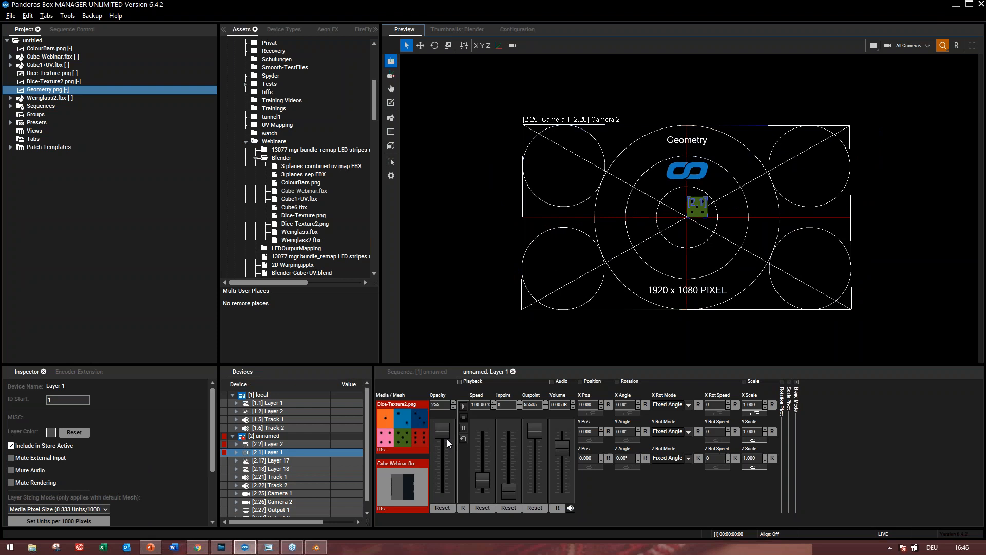
click(444, 508)
click(287, 444)
drag(442, 440, 444, 463)
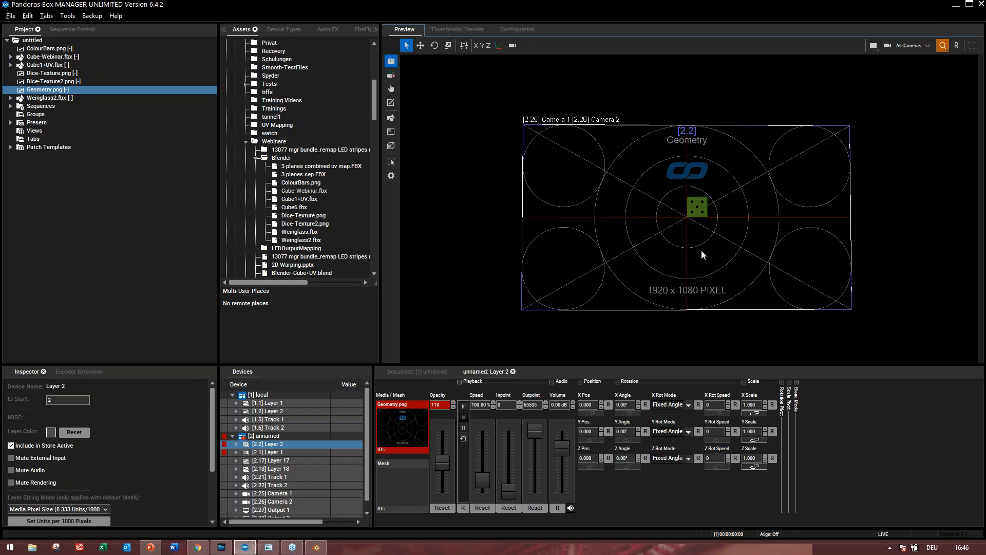
middle_drag(702, 250, 705, 255)
scroll(706, 254, up, 5)
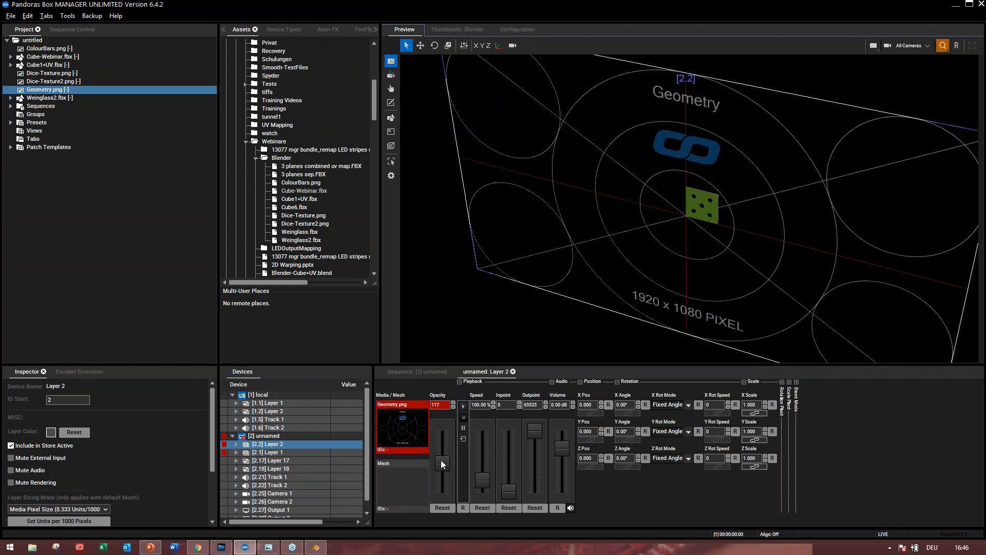
drag(444, 477, 444, 483)
middle_drag(672, 233, 587, 260)
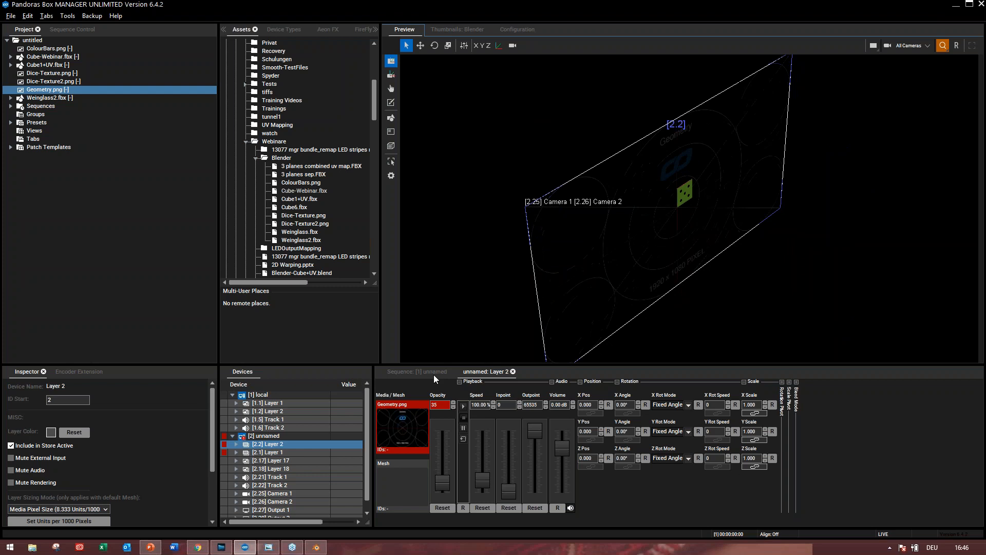
- Set the Z position of Layer 1 to 1
click(263, 451)
double_click(590, 458)
text(1)
key(Return)
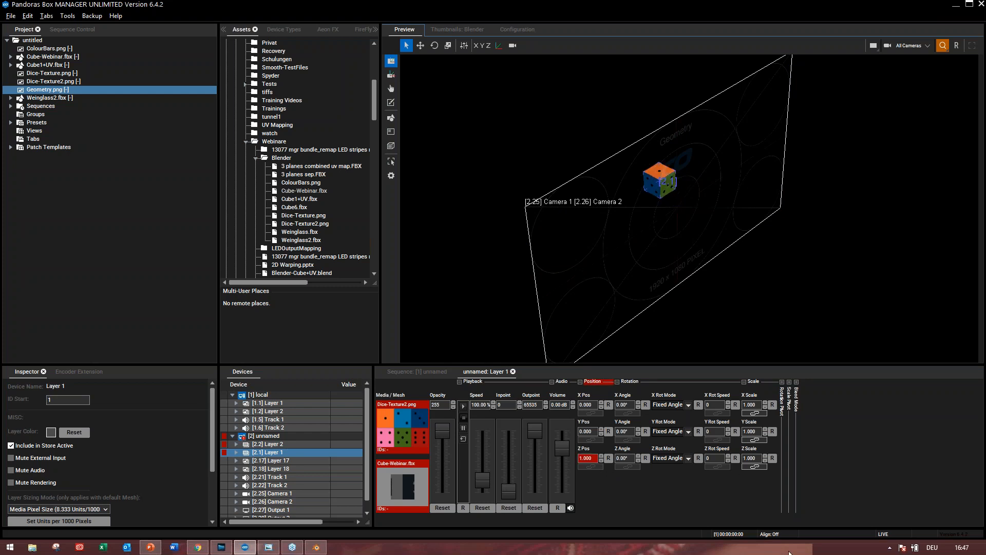
- Examine from the front and from above how the dice cube sits relative to the geometry image plane
click(956, 46)
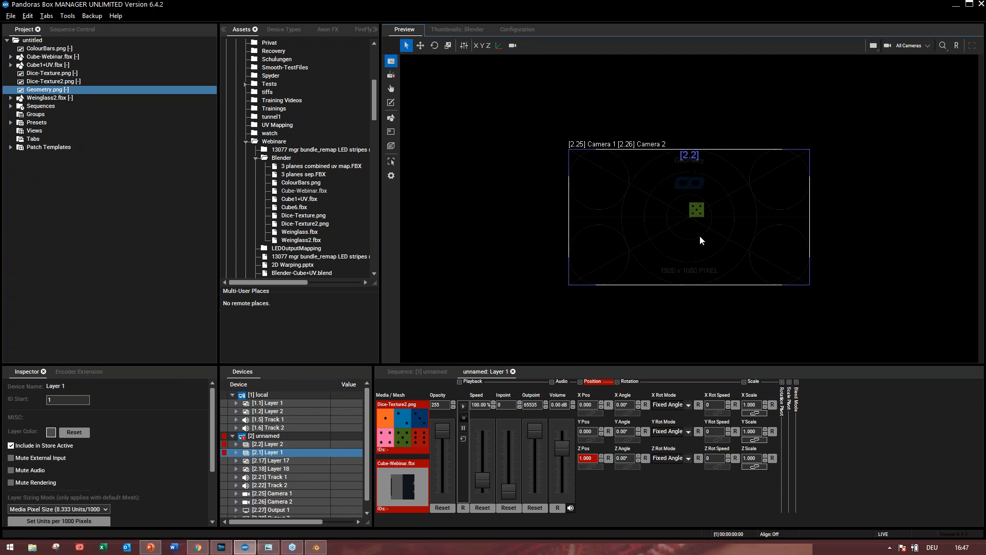
scroll(699, 235, up, 6)
middle_drag(700, 235, 694, 275)
scroll(694, 279, down, 4)
scroll(695, 280, up, 4)
middle_drag(698, 280, 673, 310)
scroll(676, 262, down, 2)
scroll(676, 262, up, 2)
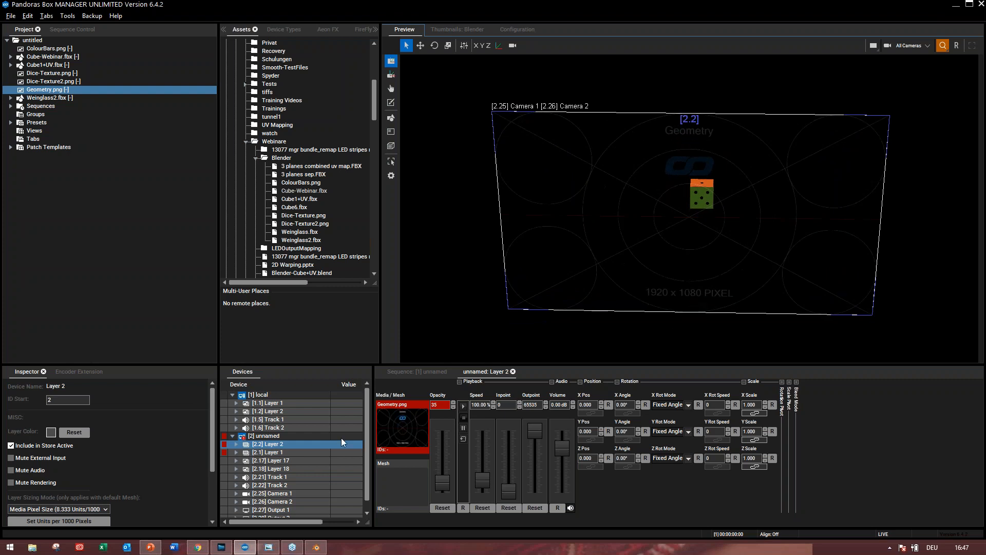
- Set the Z position of Layer 1 to -1 and return the opacity of Layer 2 to 255
drag(442, 494, 443, 497)
click(284, 451)
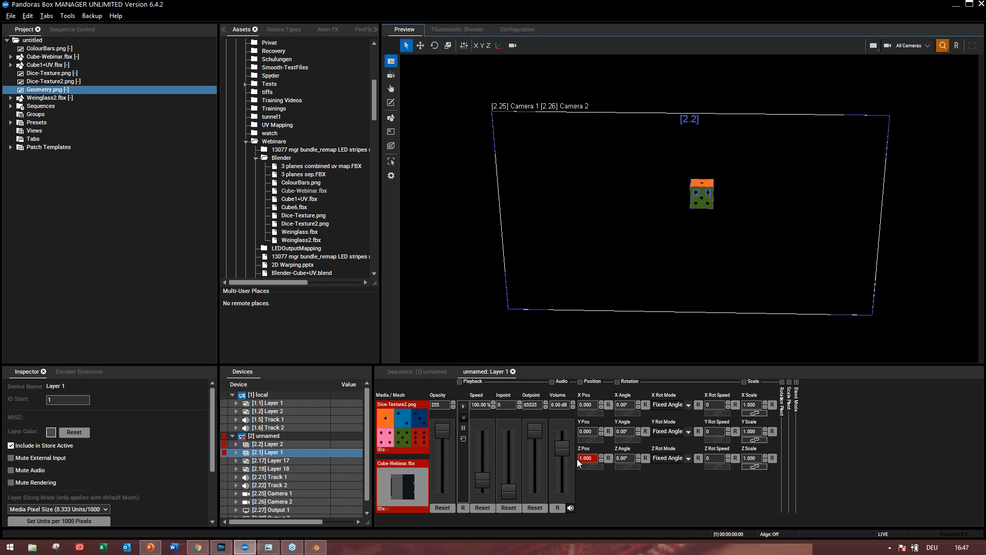
text(-)
key(Return)
click(299, 444)
drag(431, 454, 438, 422)
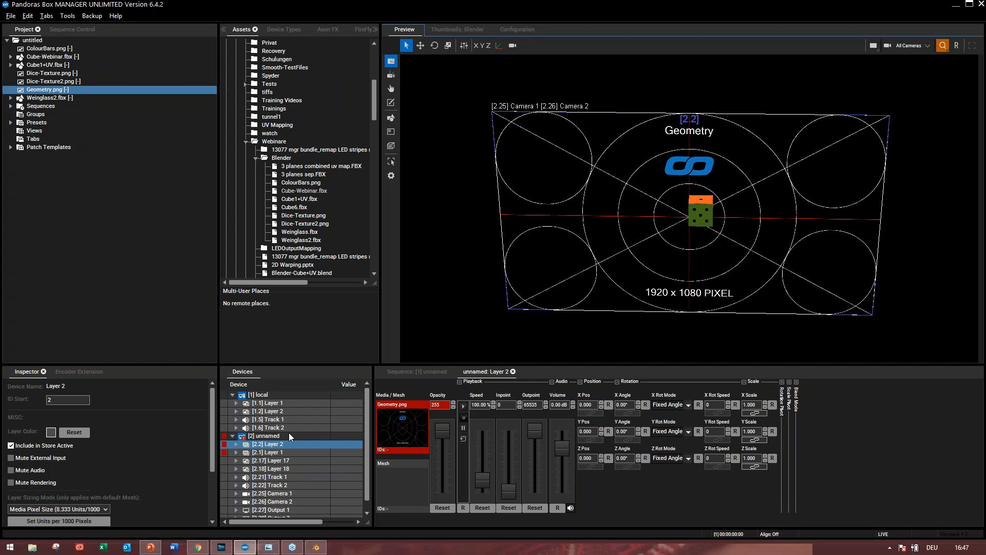
- Rotate Layer 1 around its Y axis to about 431.5° to show where the cube pivots
click(285, 454)
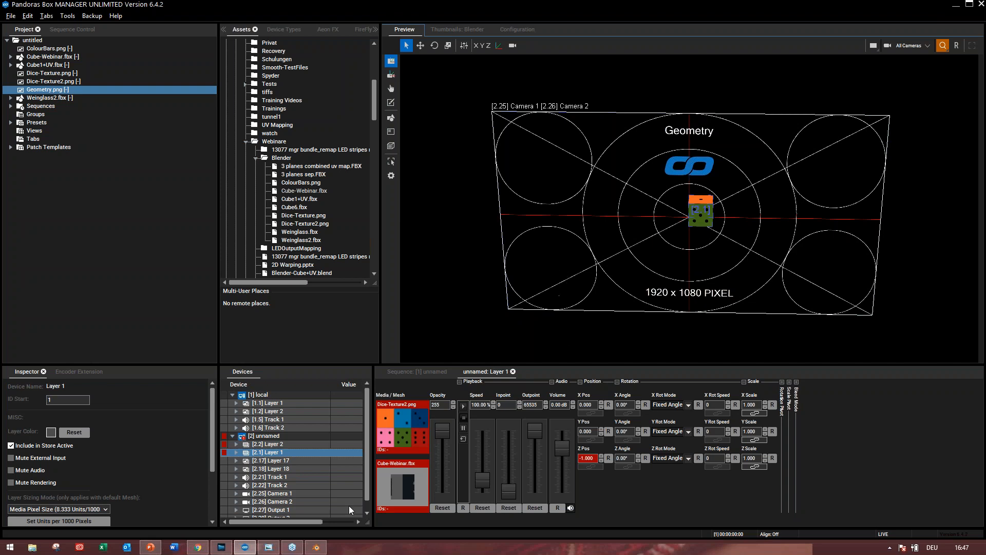
mouse_move(323, 544)
drag(627, 430, 591, 195)
drag(622, 435, 616, 302)
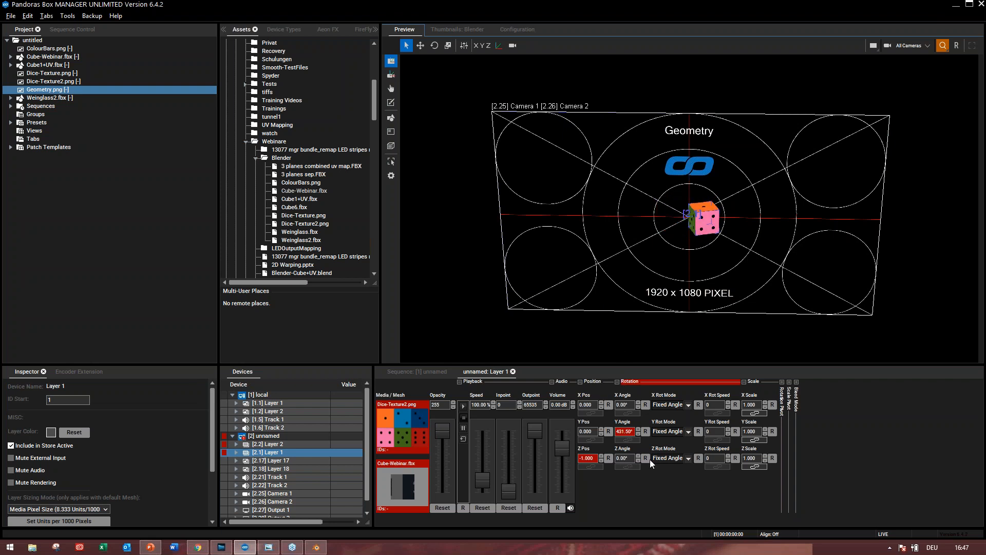
drag(625, 433, 624, 425)
- Reset the Y angle of Layer 1 and rotate the cube around its Z axis to about 754.7°
drag(626, 460, 565, 285)
click(645, 431)
drag(630, 460, 549, 207)
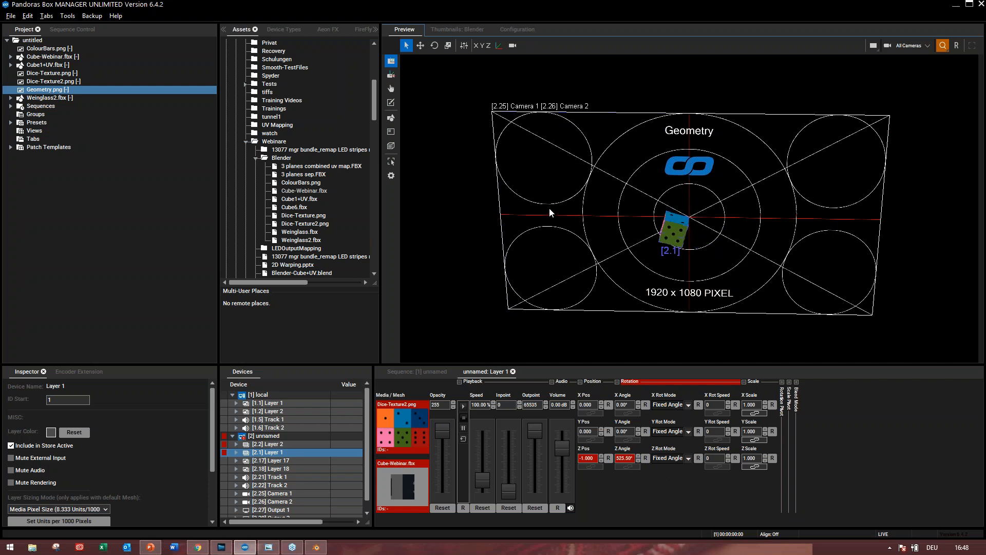
drag(623, 458, 564, 229)
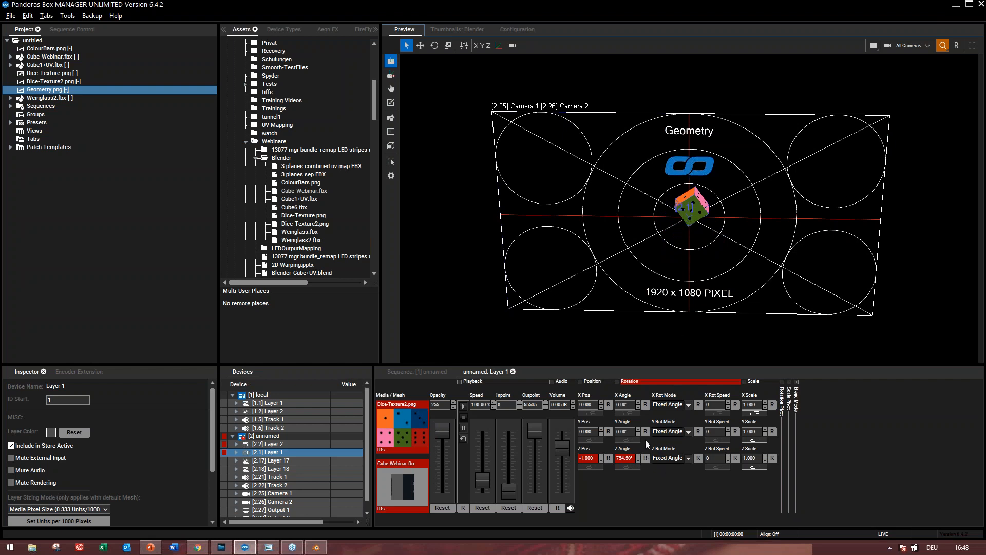
click(694, 252)
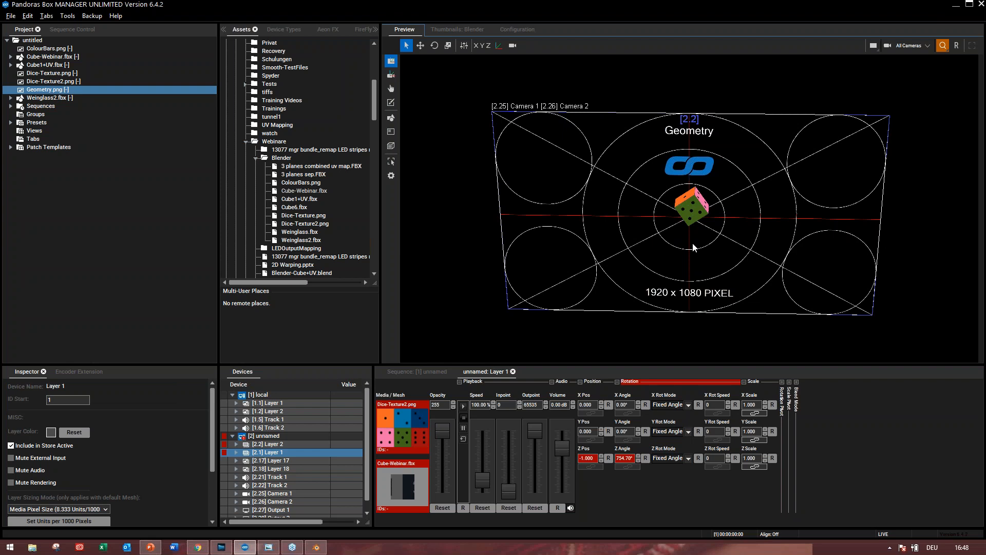
scroll(693, 247, up, 1)
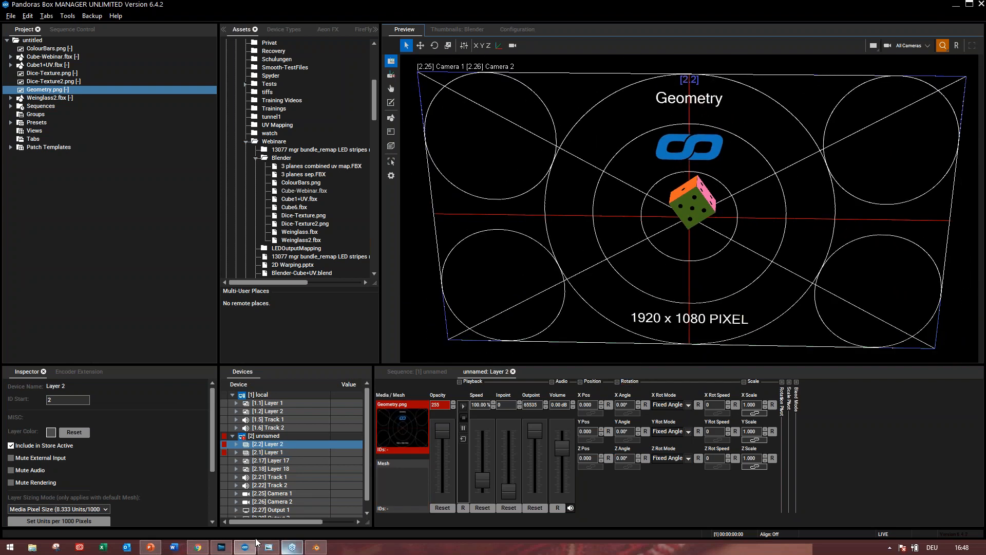
- Switch to PB Warp 3D and import Cube-Webinar.fbx from the Blender folder without merging it with the current scene or loading it in parts
click(220, 547)
drag(455, 84, 196, 56)
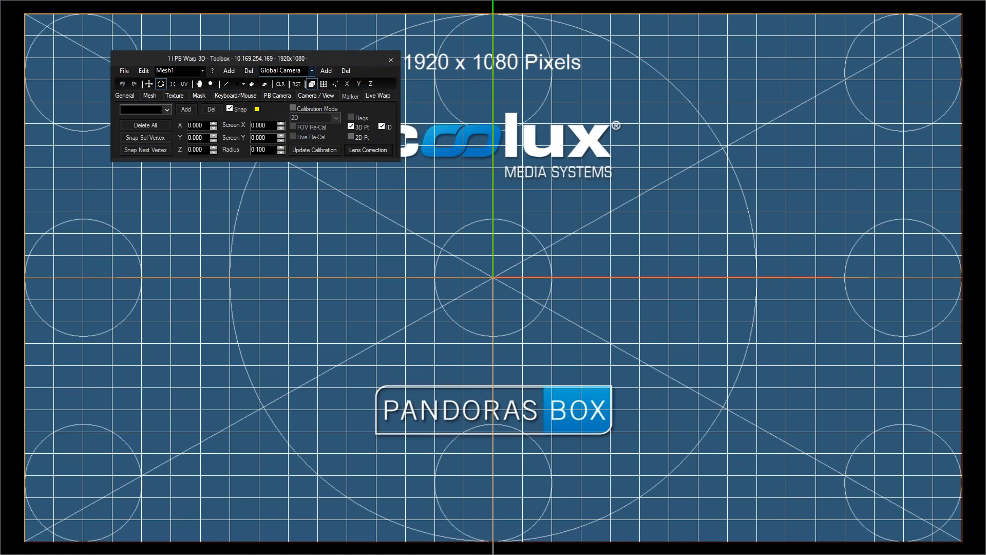
click(126, 71)
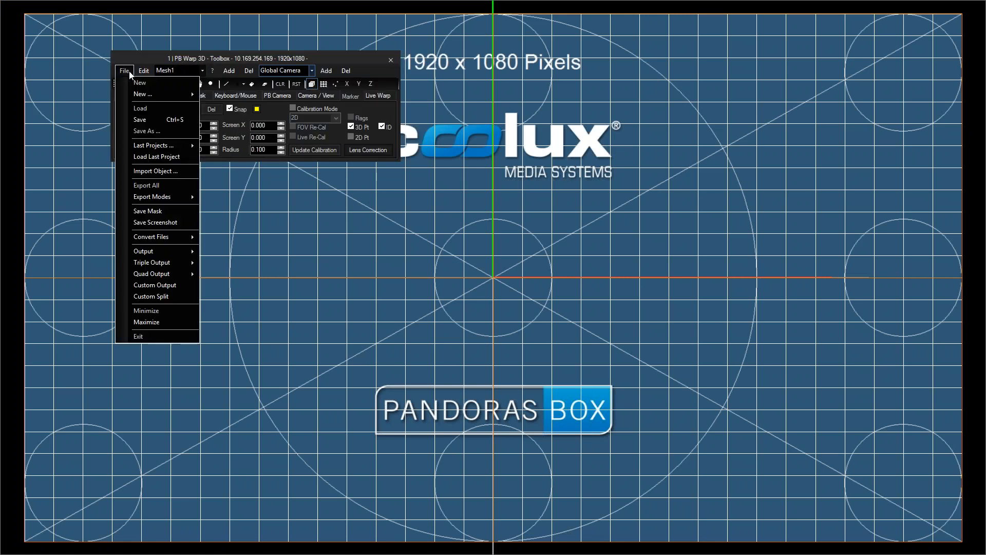
click(152, 172)
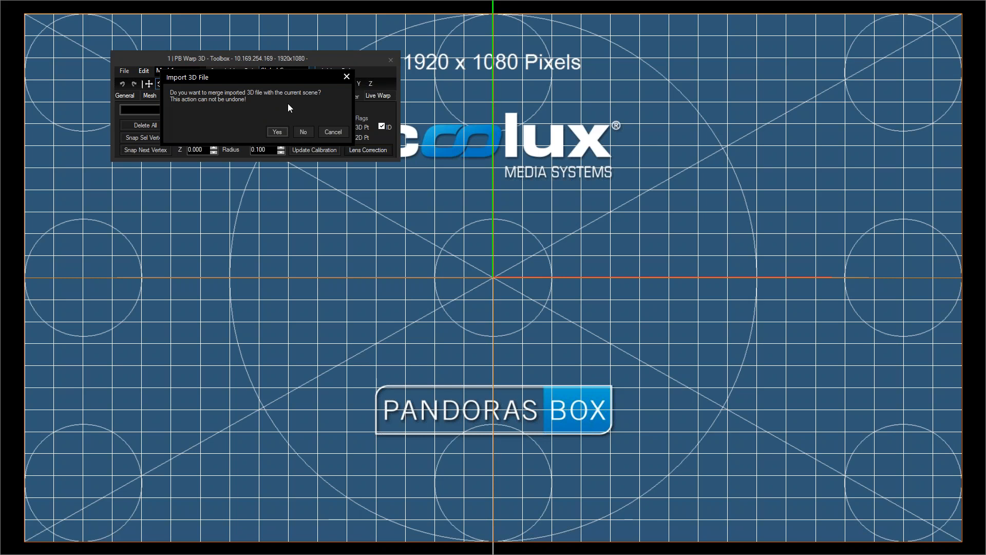
click(304, 132)
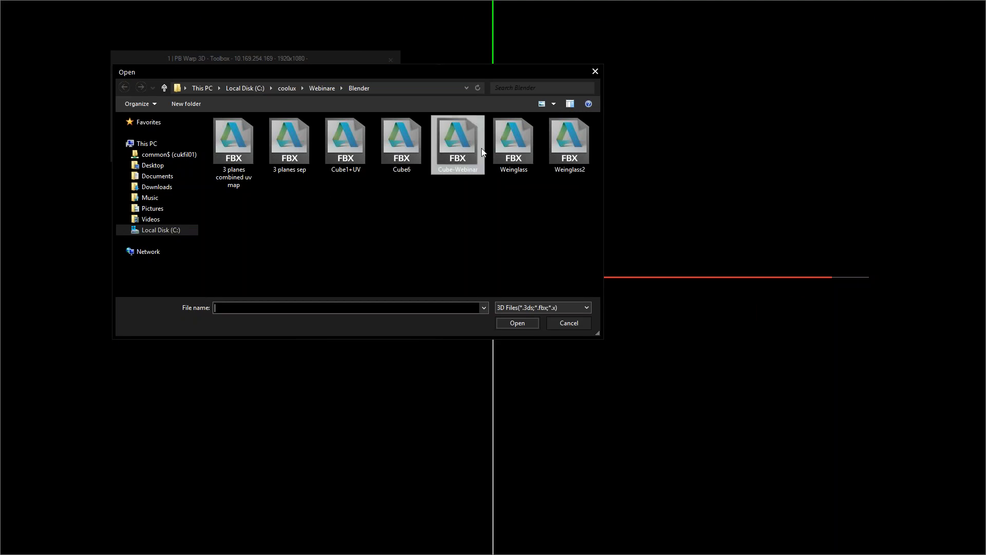
double_click(467, 147)
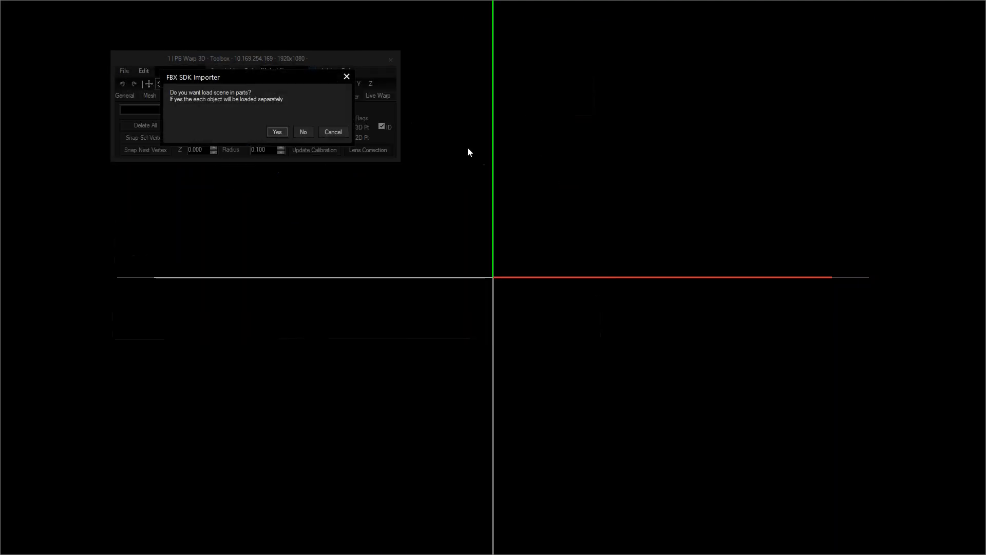
click(305, 132)
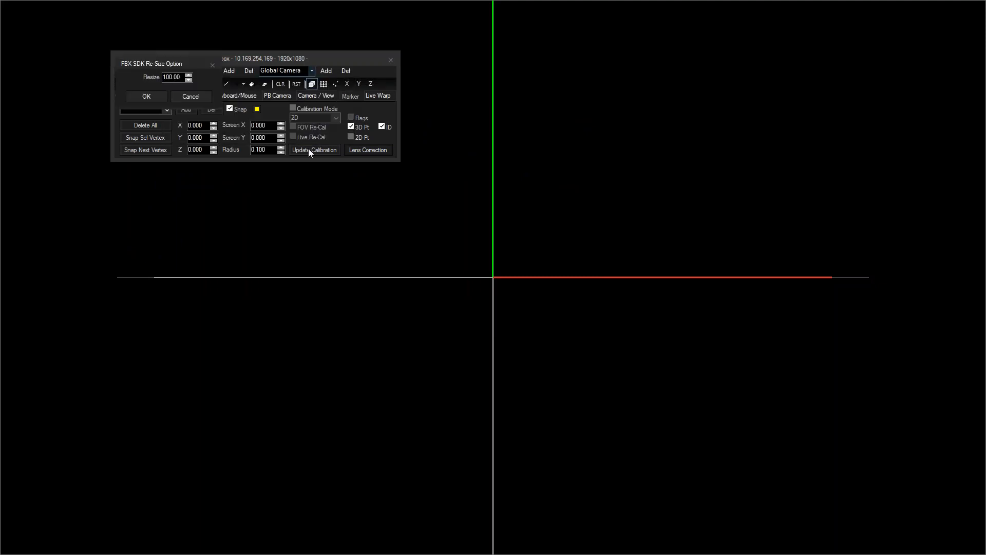
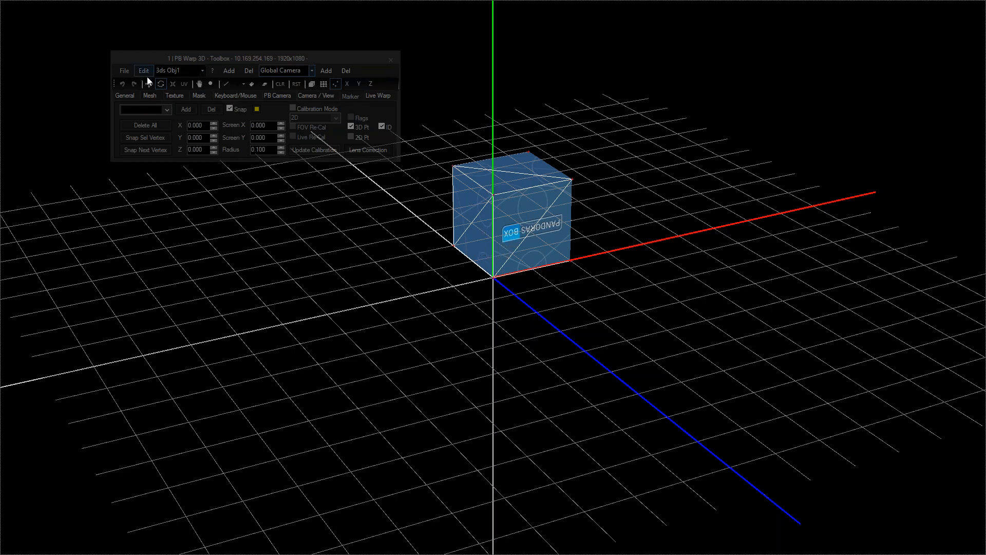
drag(192, 58, 172, 48)
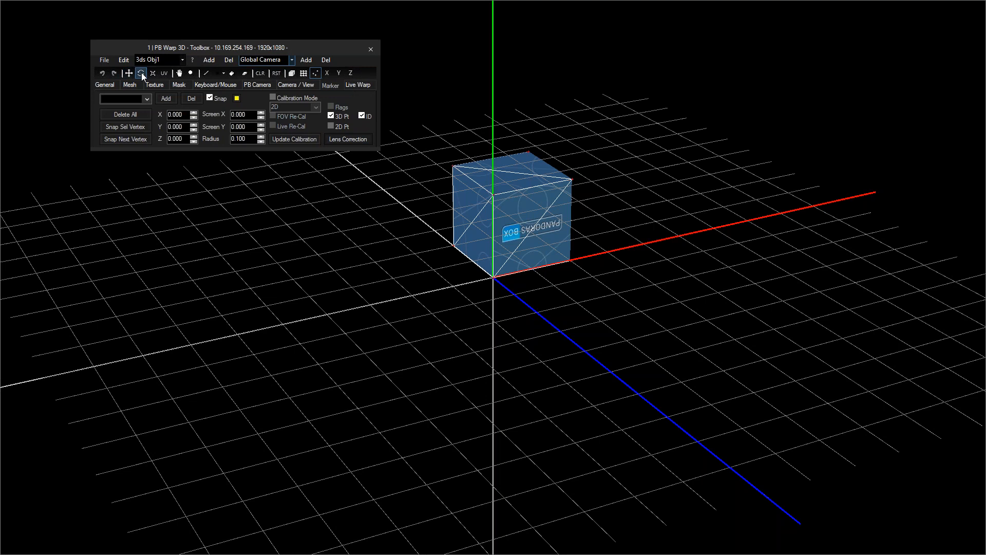
- Try to rotate the cube by 20° around its Y axis with the Relative Rotation Tool
right_click(140, 75)
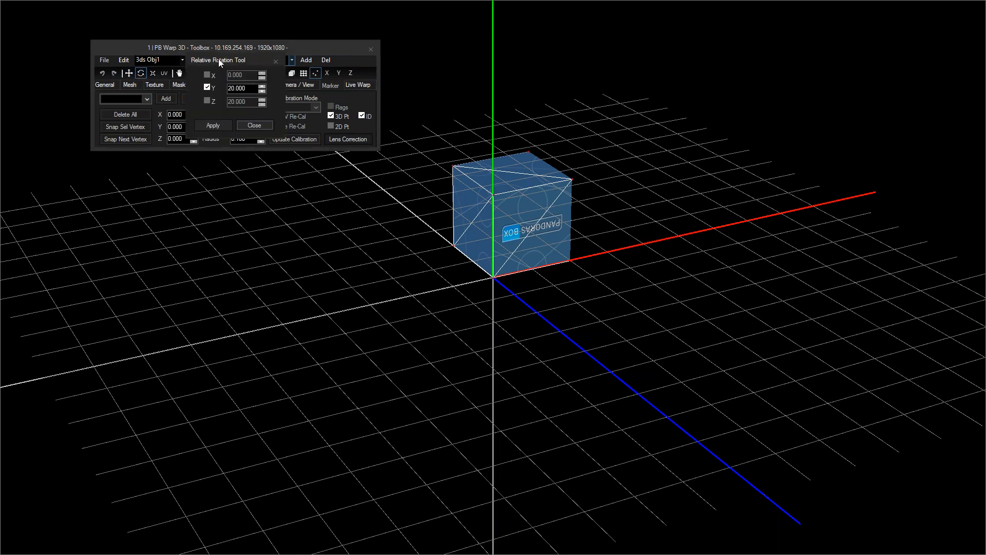
drag(202, 62, 147, 101)
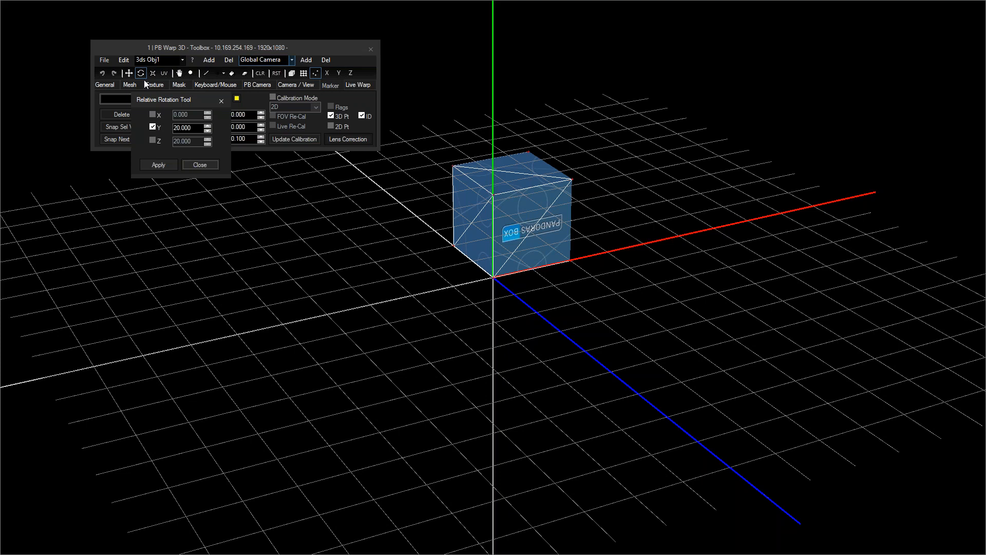
click(211, 165)
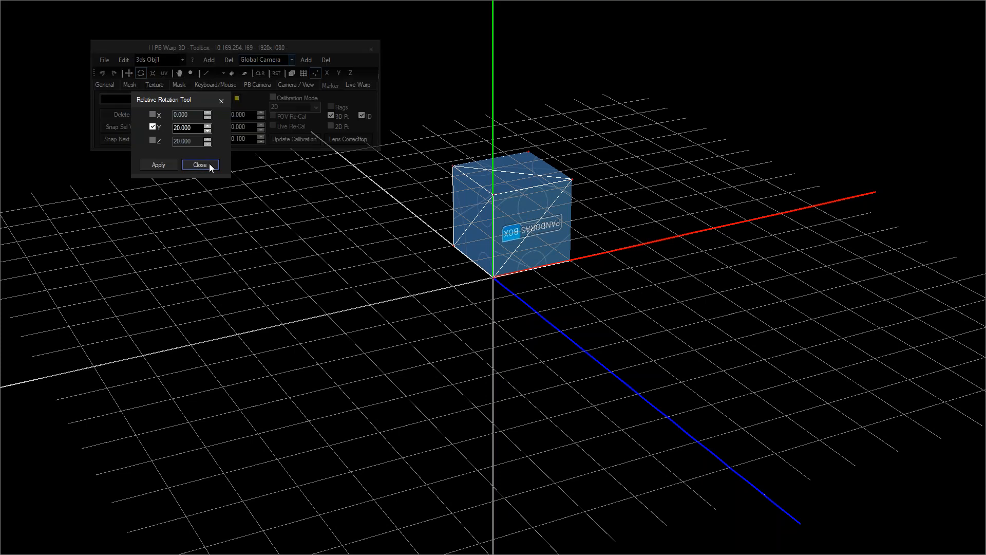
click(153, 116)
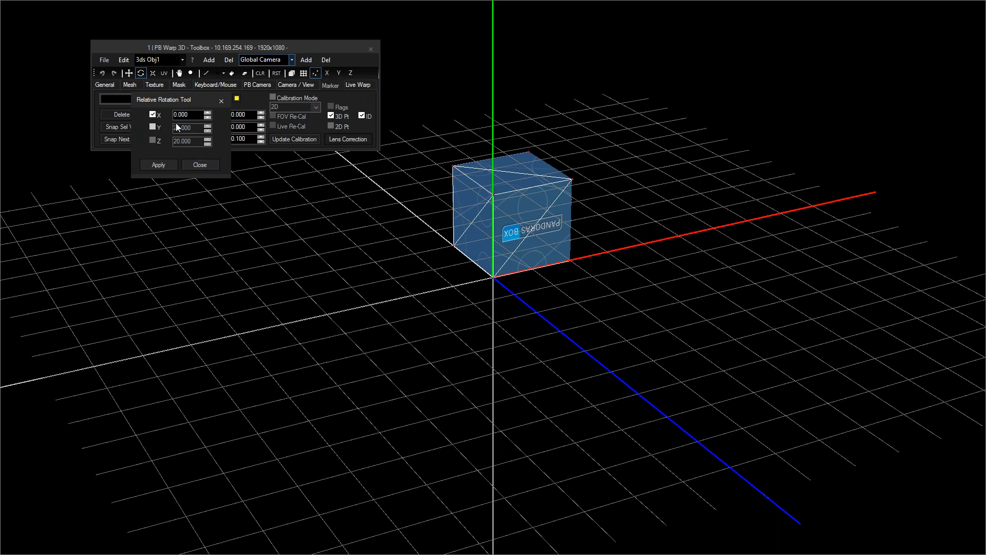
drag(193, 117, 172, 117)
click(154, 127)
click(171, 165)
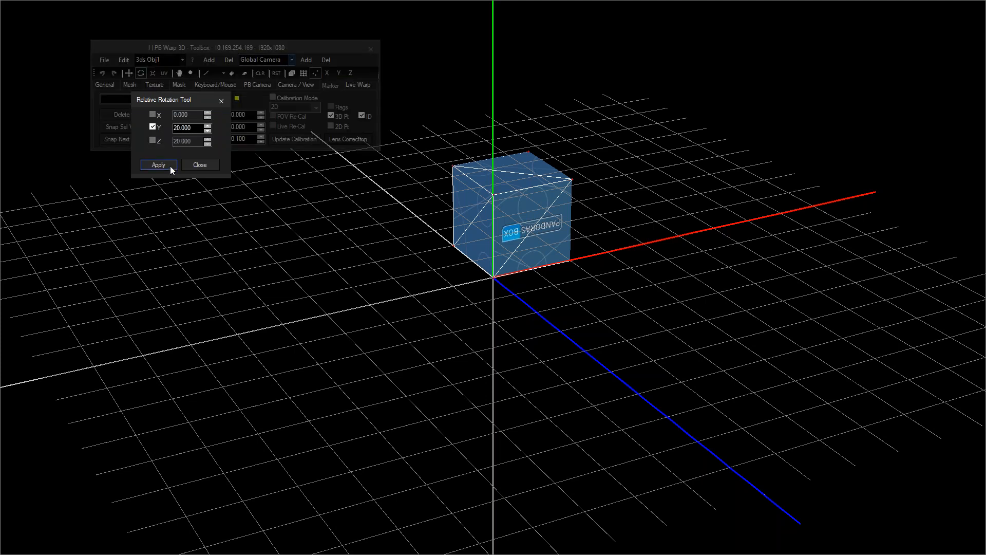
click(200, 164)
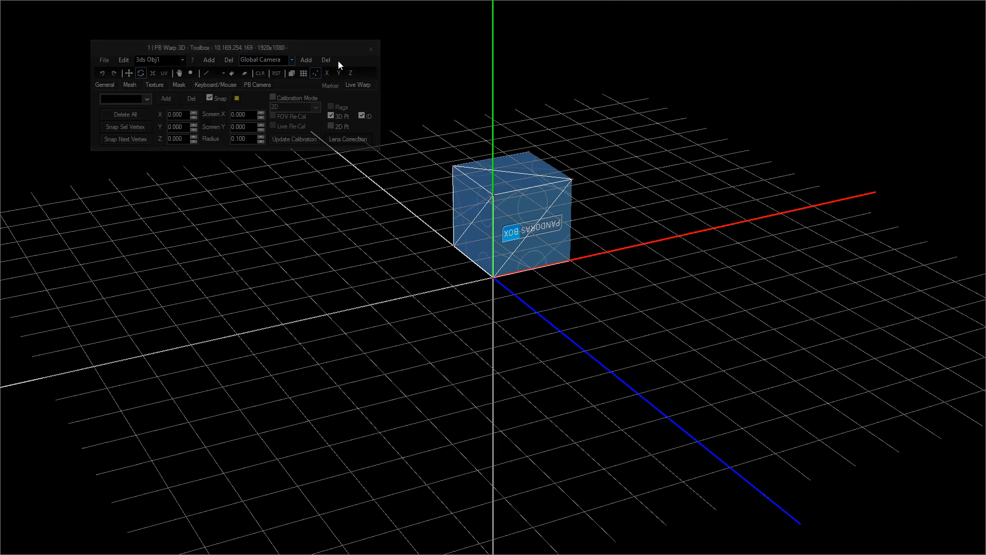
- Select the whole cube in object mode and rotate it repeatedly around its Y axis in relative increments of 20°
click(292, 72)
click(576, 241)
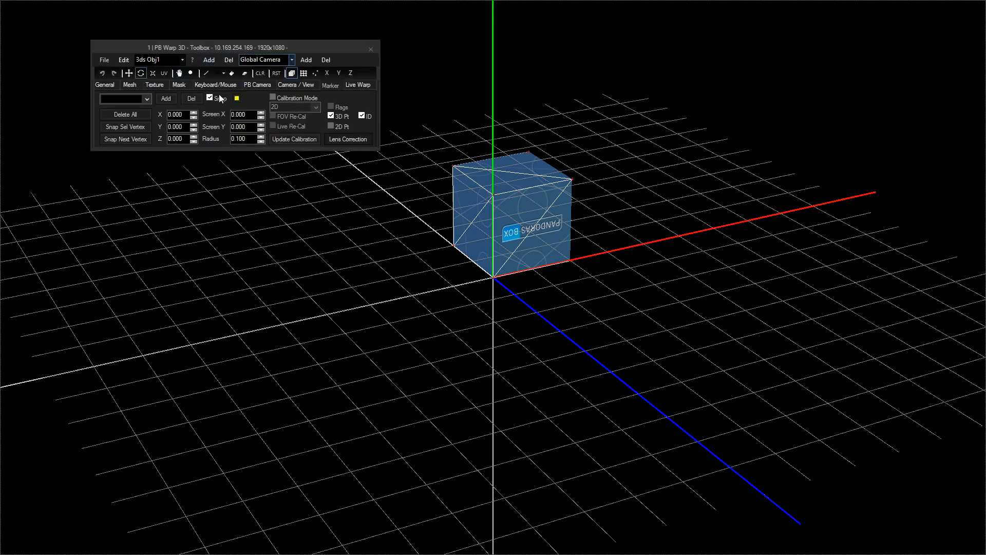
right_click(140, 72)
click(220, 123)
click(221, 123)
click(221, 125)
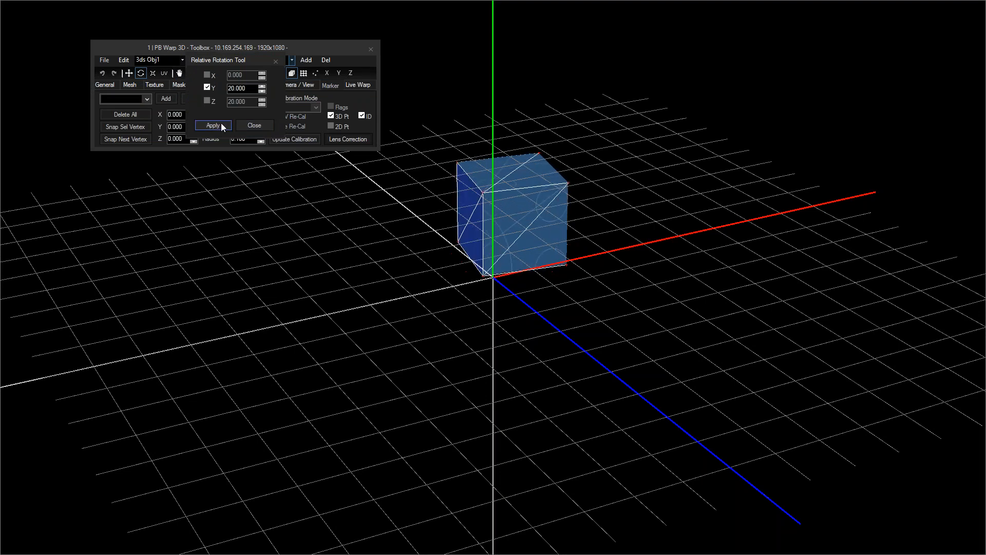
click(220, 124)
click(219, 124)
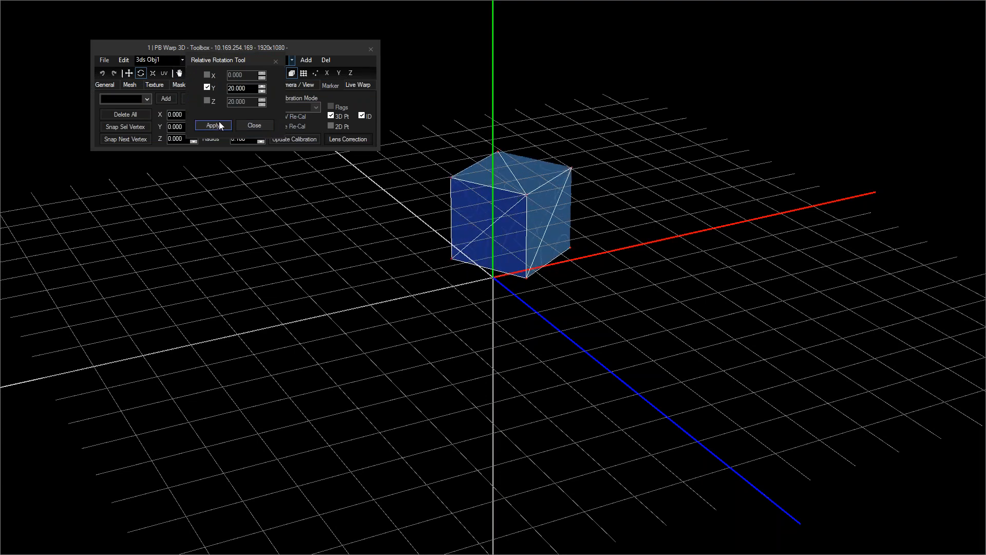
click(218, 125)
click(219, 124)
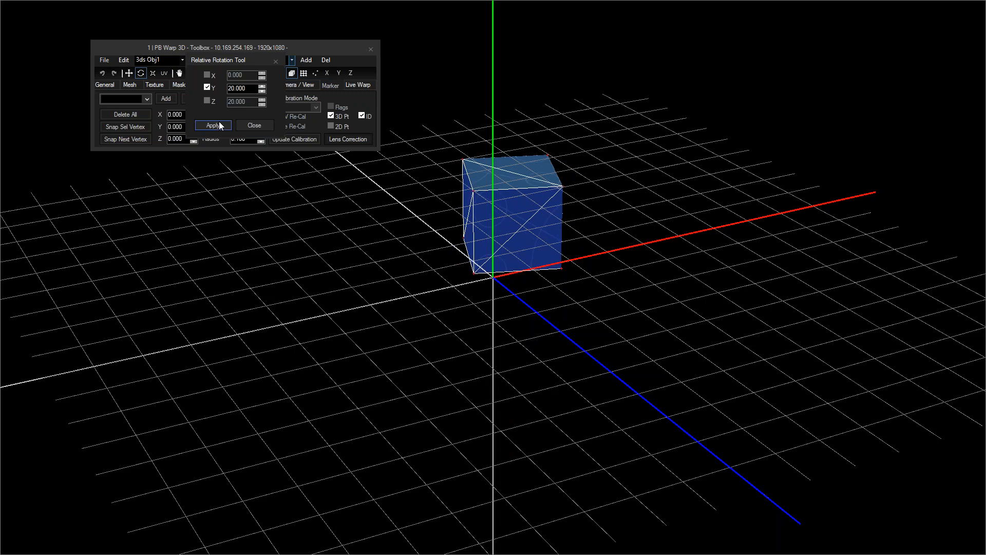
click(220, 125)
click(220, 125)
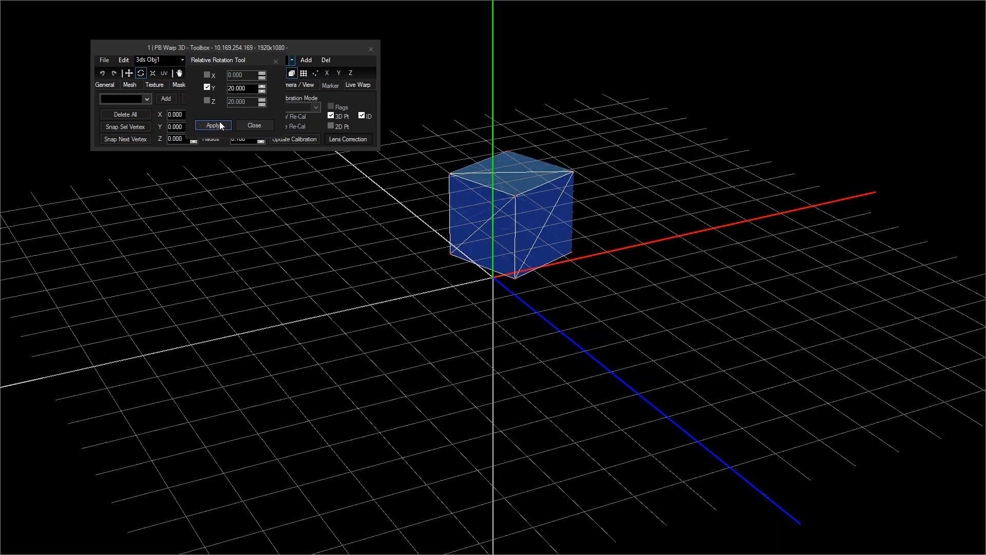
click(220, 125)
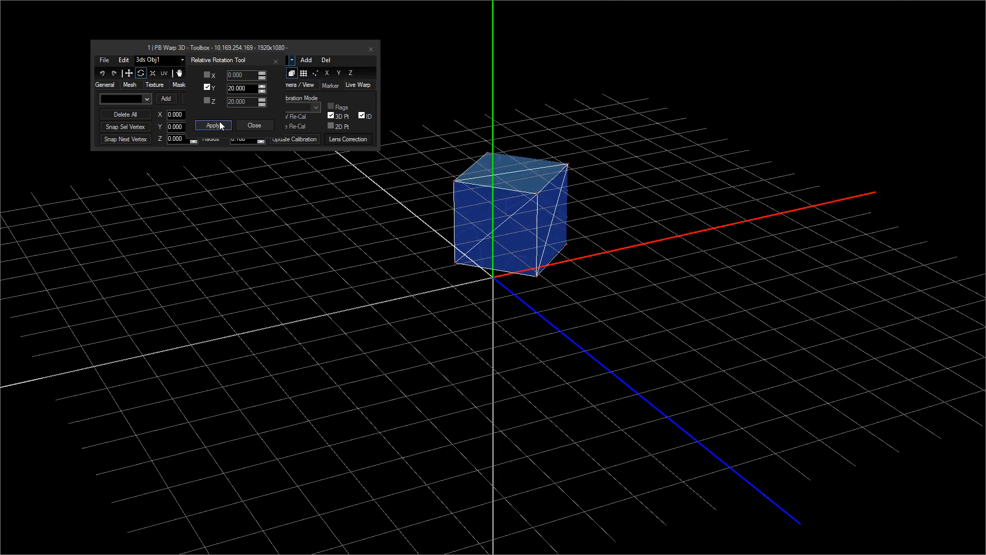
click(220, 122)
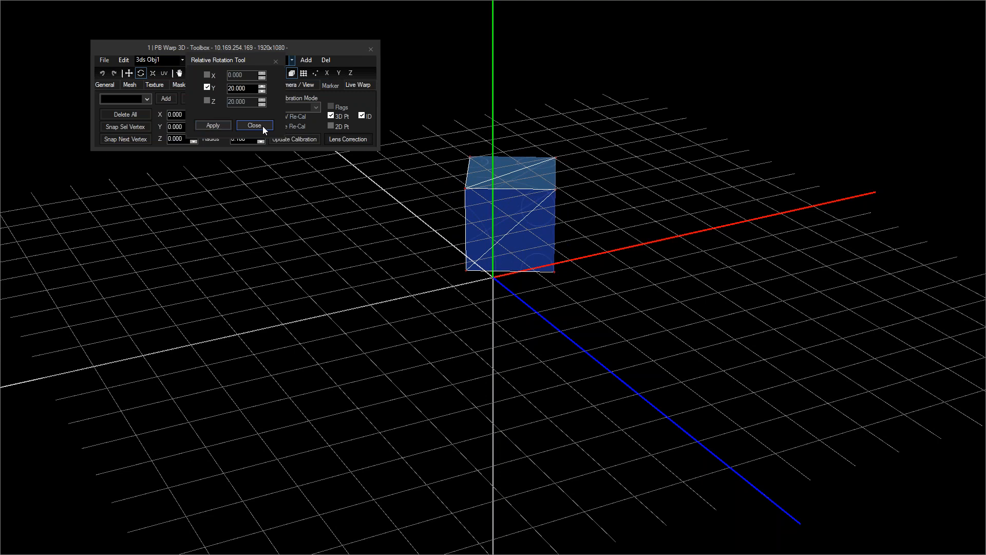
click(225, 124)
click(225, 125)
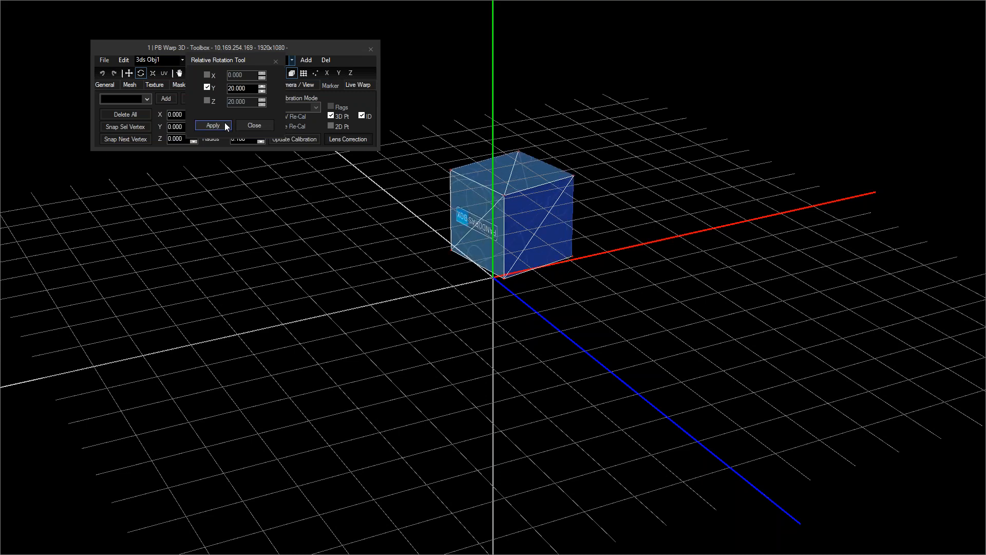
click(224, 123)
click(225, 124)
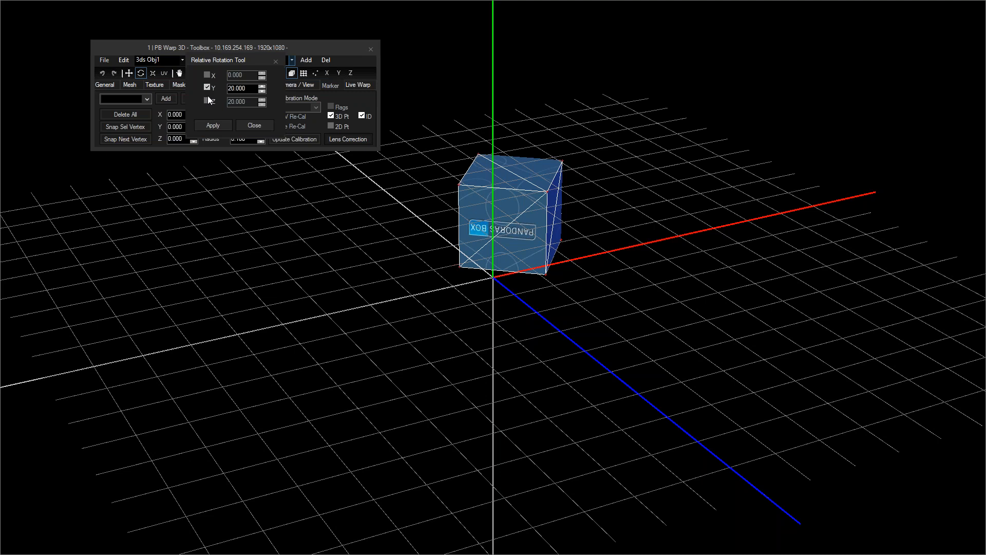
- Rotate the cube a full turn around its Z axis in 20° increments and close the Relative Rotation Tool
click(207, 101)
click(217, 125)
click(217, 124)
click(217, 125)
click(217, 125)
click(217, 124)
click(216, 125)
click(217, 125)
click(215, 122)
click(215, 125)
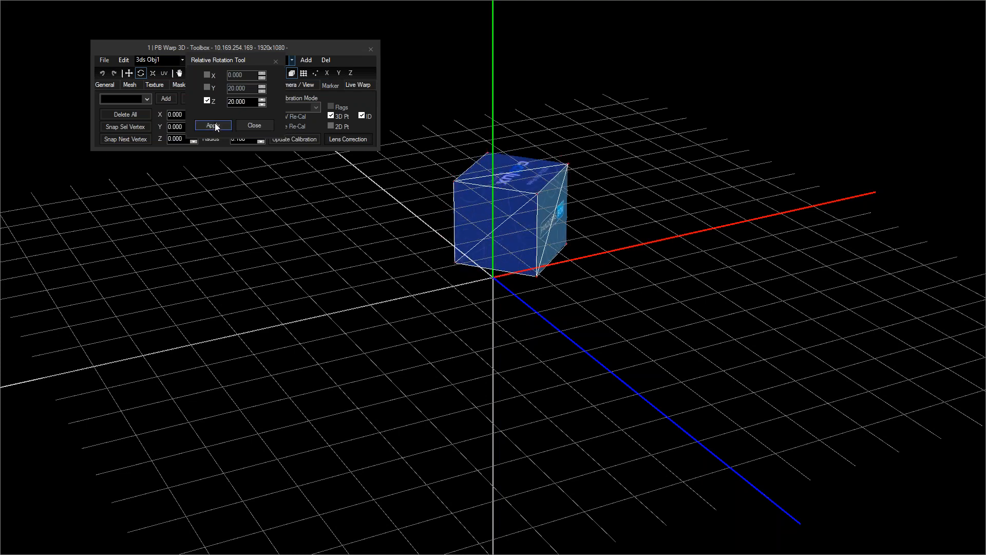
click(214, 125)
click(215, 126)
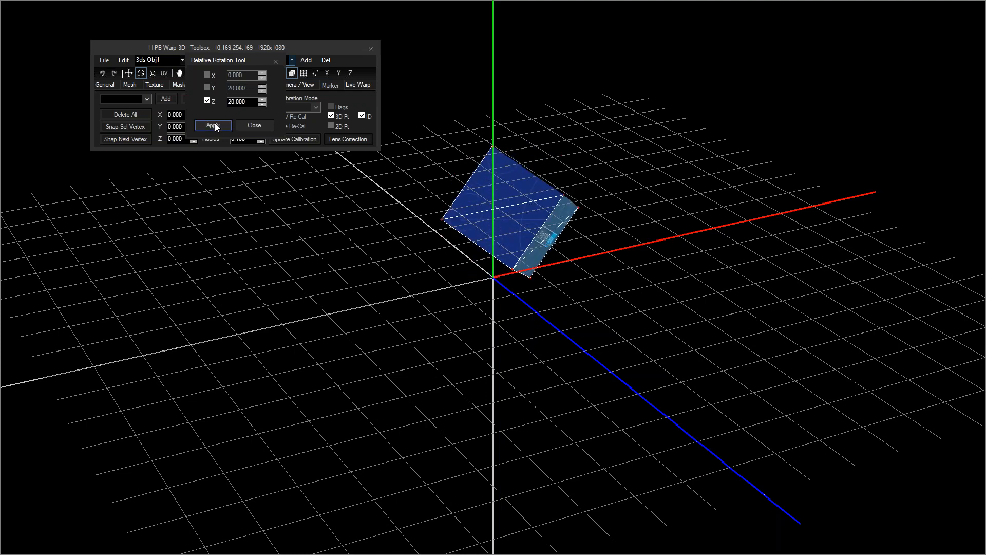
click(215, 125)
click(215, 125)
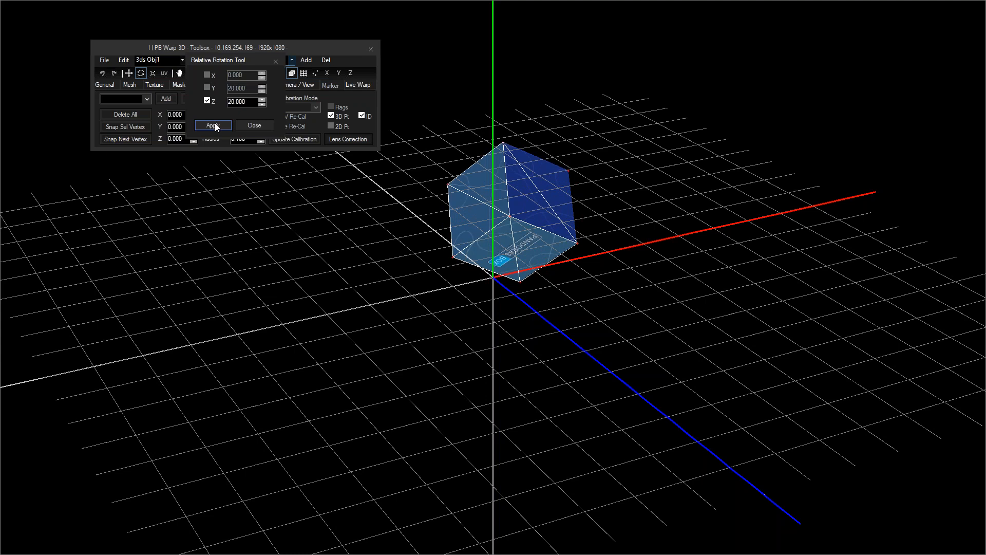
click(215, 125)
click(215, 125)
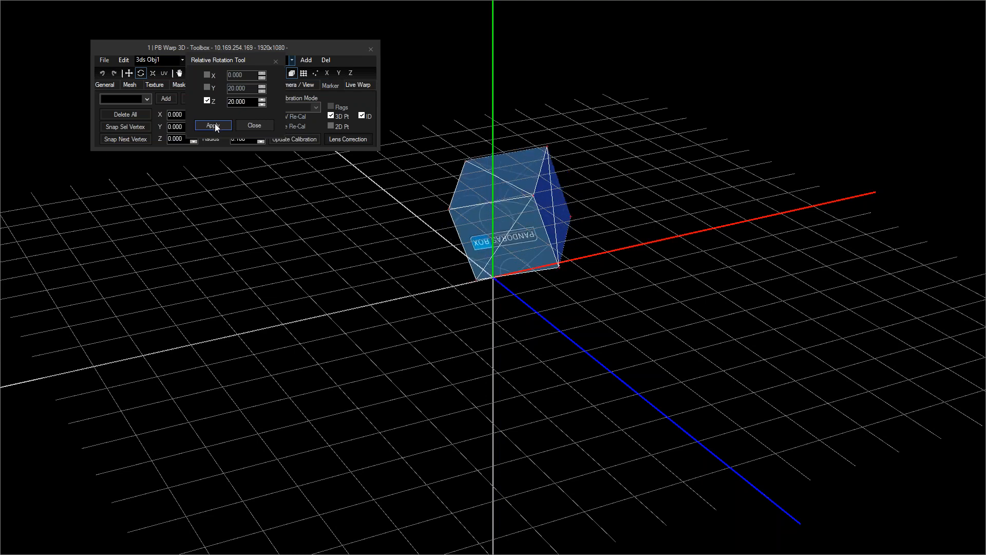
click(214, 125)
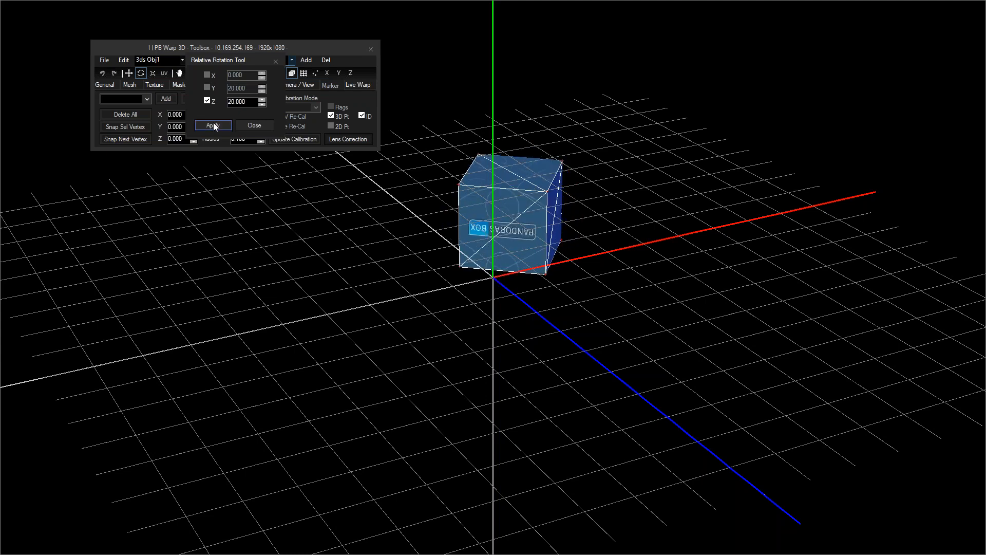
click(257, 126)
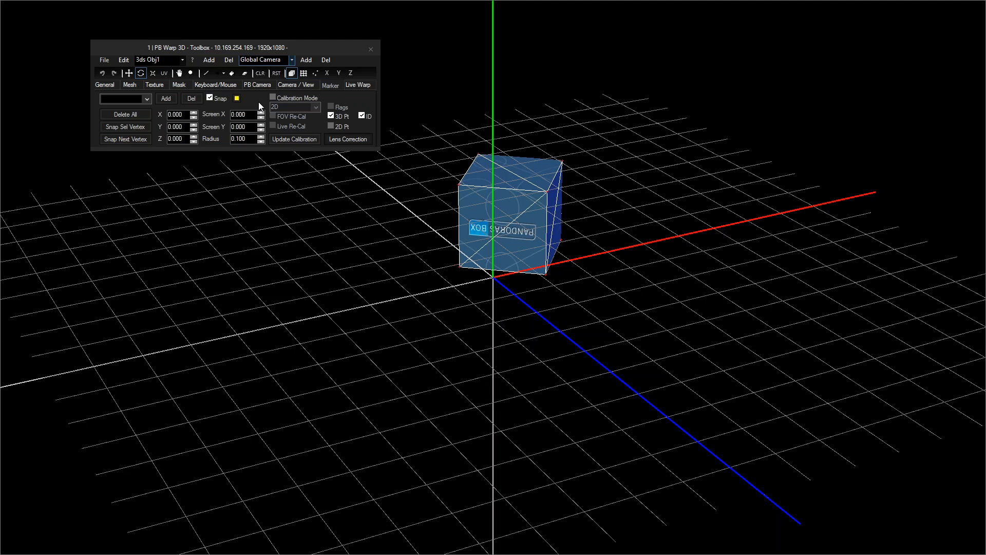
- Reposition the Warp toolbox, minimize PB Warp 3D and return to the Pandoras Box Manager preview of the cube and Geometry layers
drag(280, 47, 233, 31)
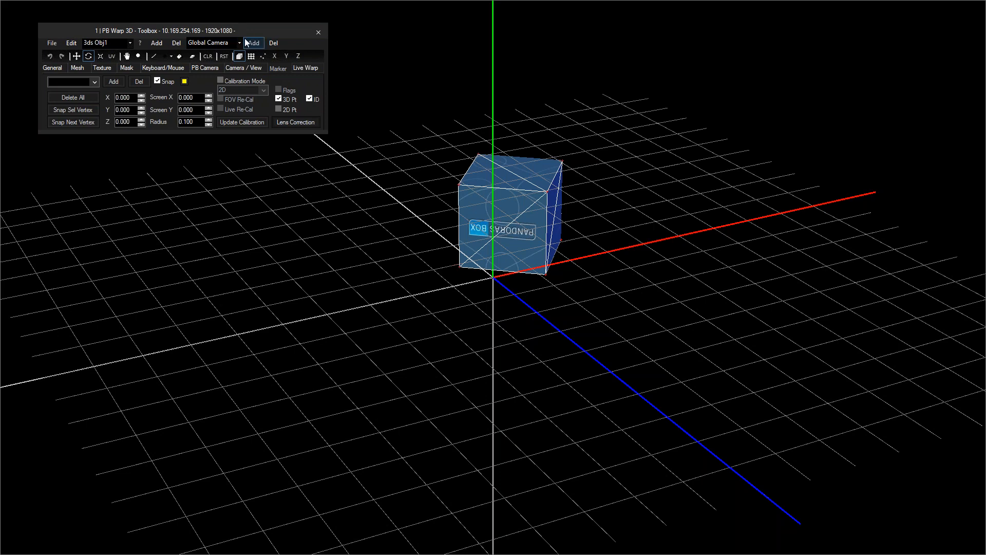
drag(245, 31, 279, 31)
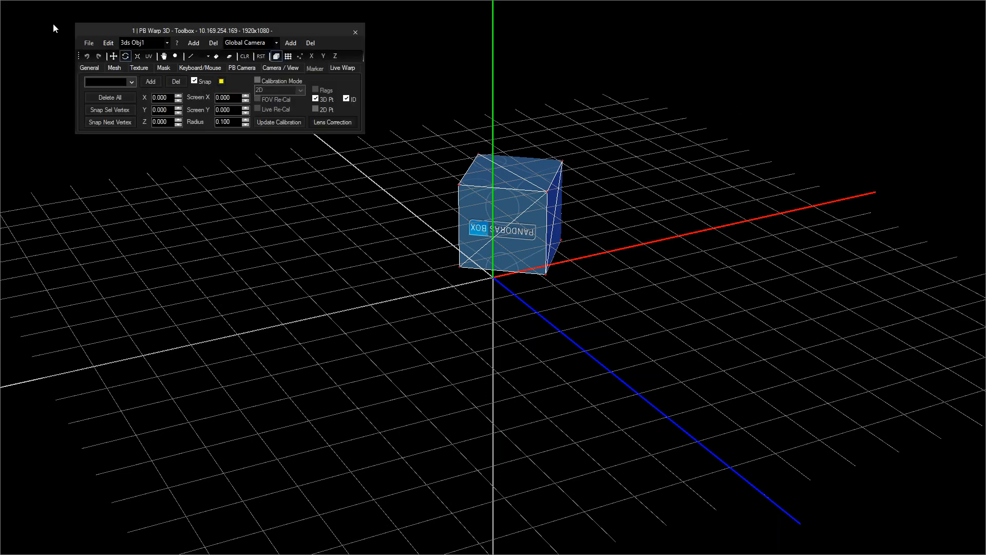
click(89, 43)
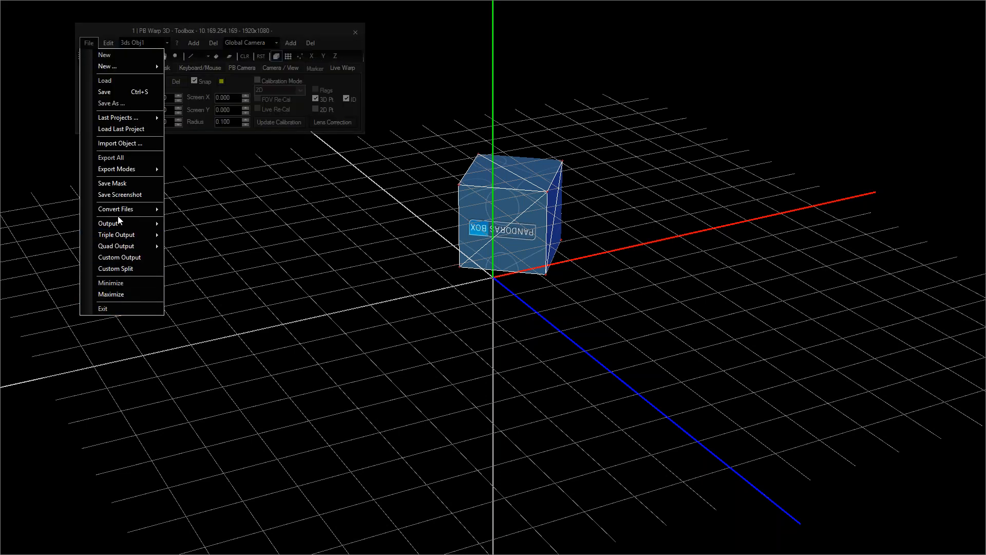
click(131, 282)
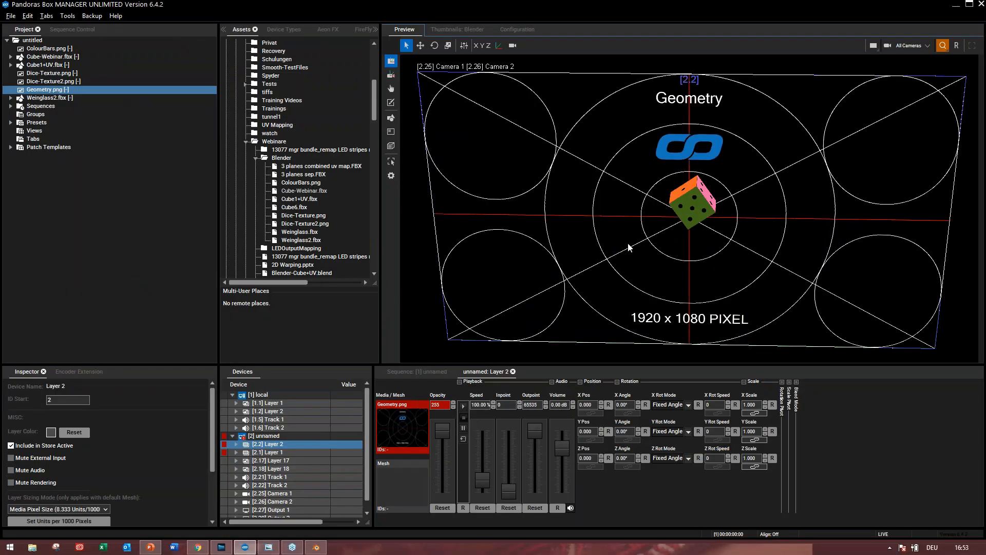
scroll(641, 248, up, 5)
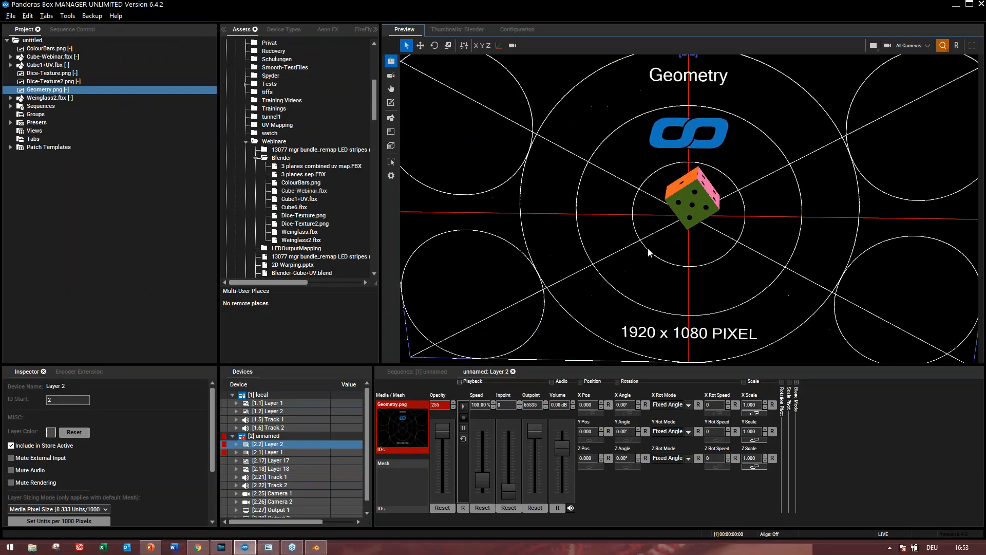
scroll(646, 252, down, 3)
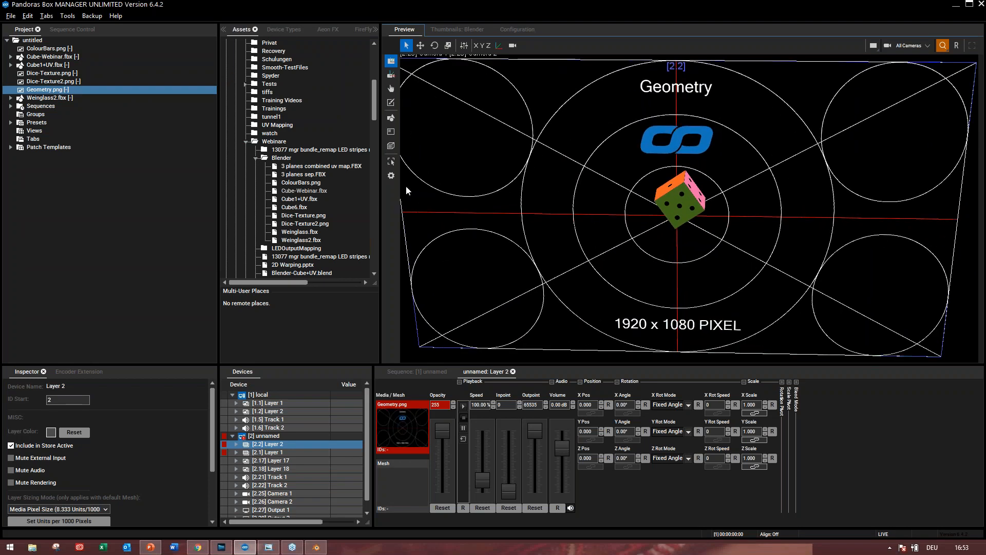
- Show the UV Mapping effects in the Aeon FX library and widen the area so the effect documentation is fully readable
click(325, 29)
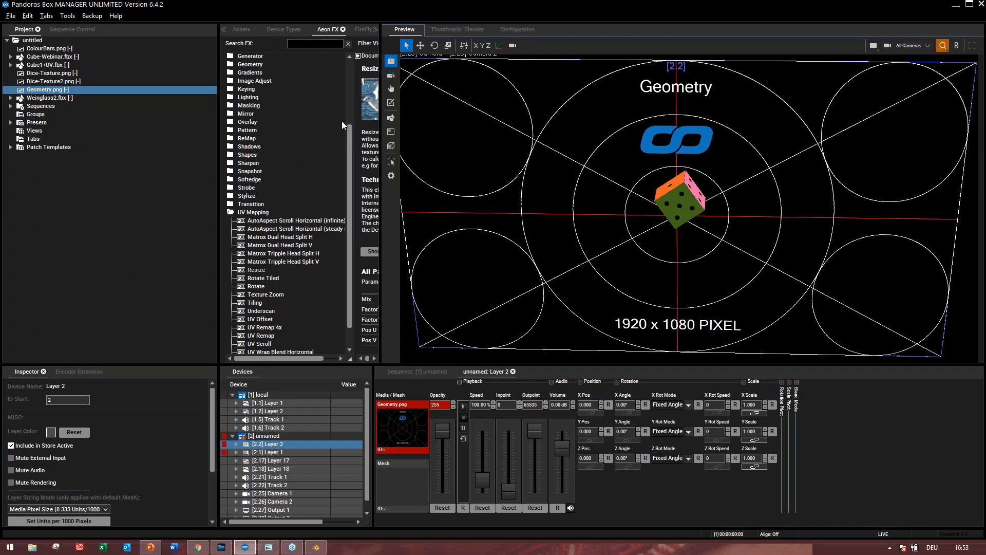
mouse_move(349, 130)
mouse_down()
mouse_move(347, 116)
mouse_move(350, 150)
mouse_up()
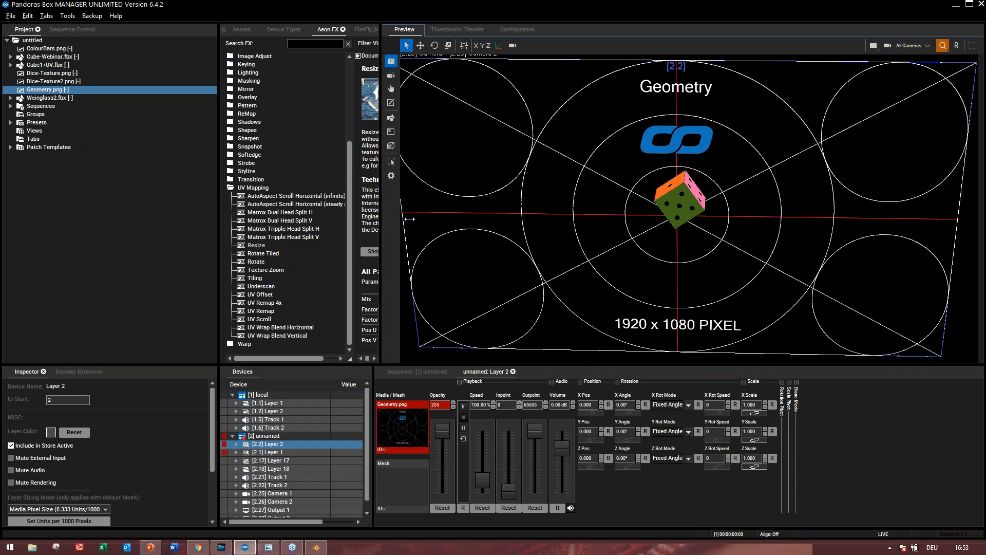
drag(380, 221, 460, 222)
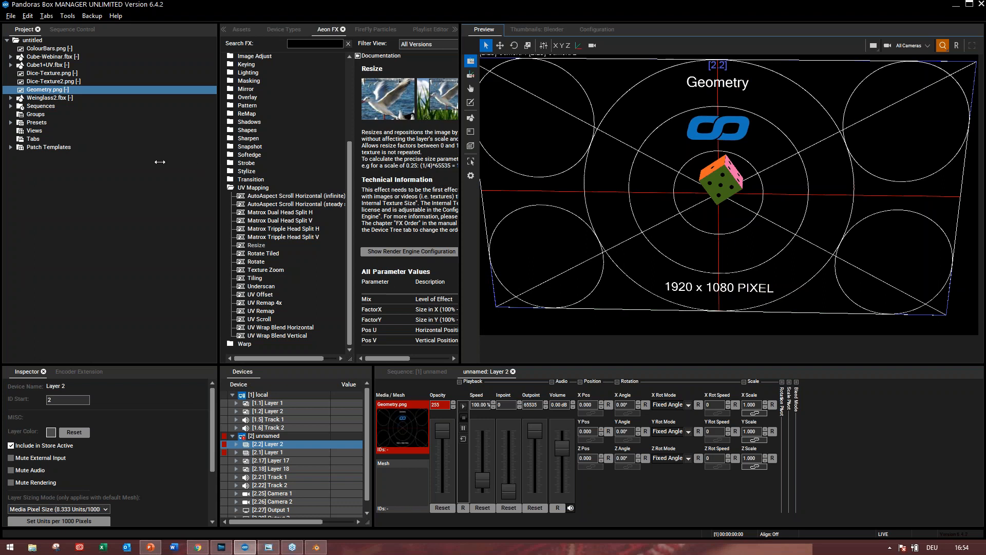
drag(160, 161, 159, 161)
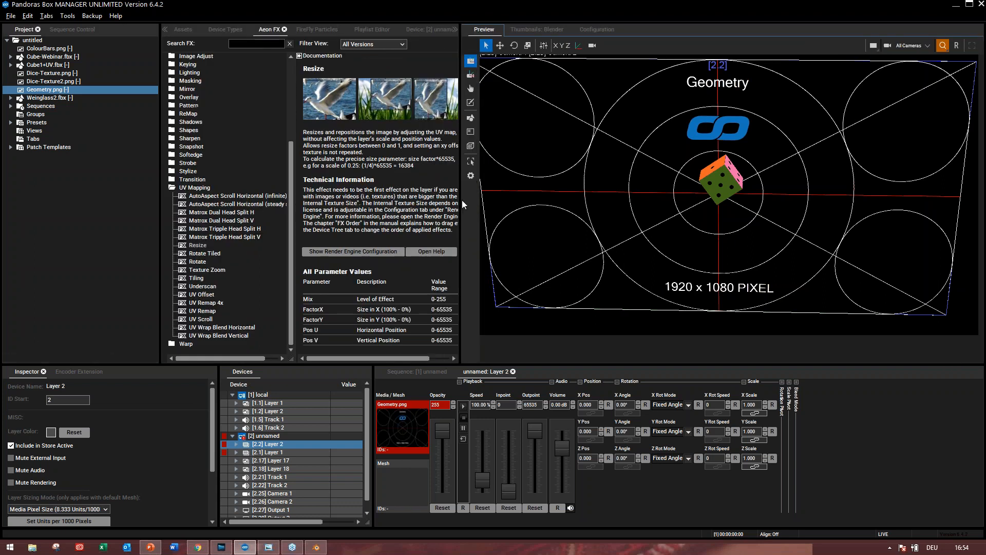
drag(523, 195, 522, 197)
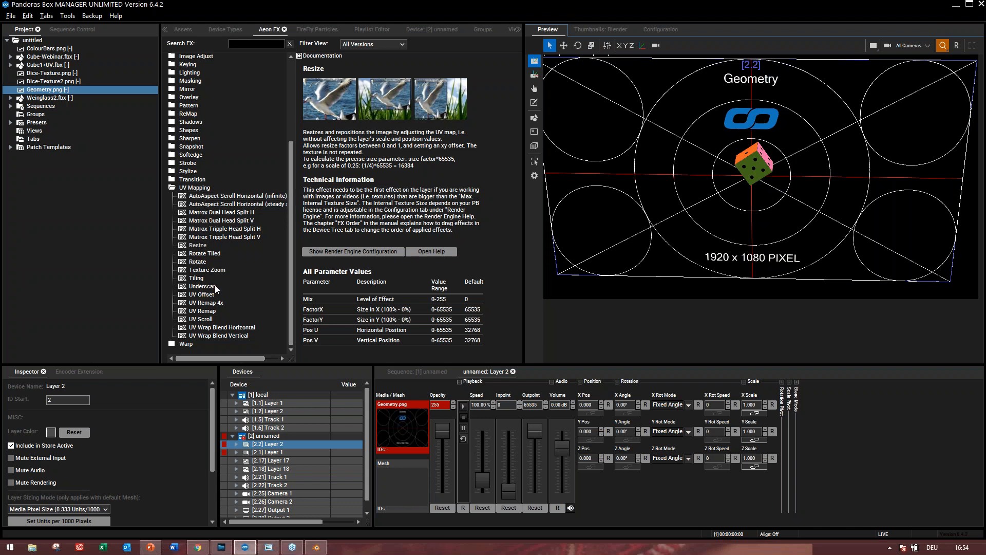
- Apply the Tiling effect to Layer 2 with Mix at 255 and Factor at about 2221, and remove the effect again
click(196, 279)
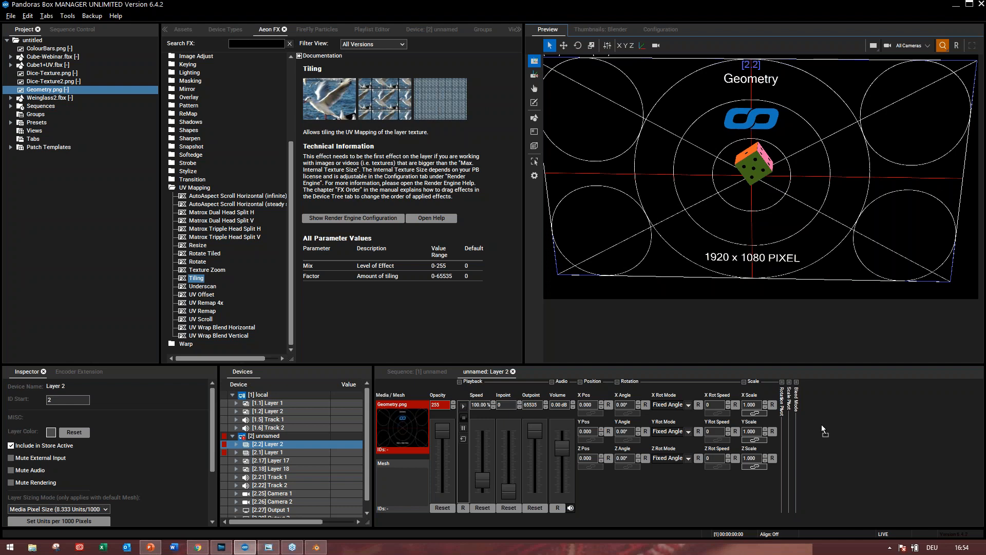
drag(822, 429, 823, 431)
drag(816, 486, 815, 426)
drag(844, 497, 823, 385)
right_click(823, 384)
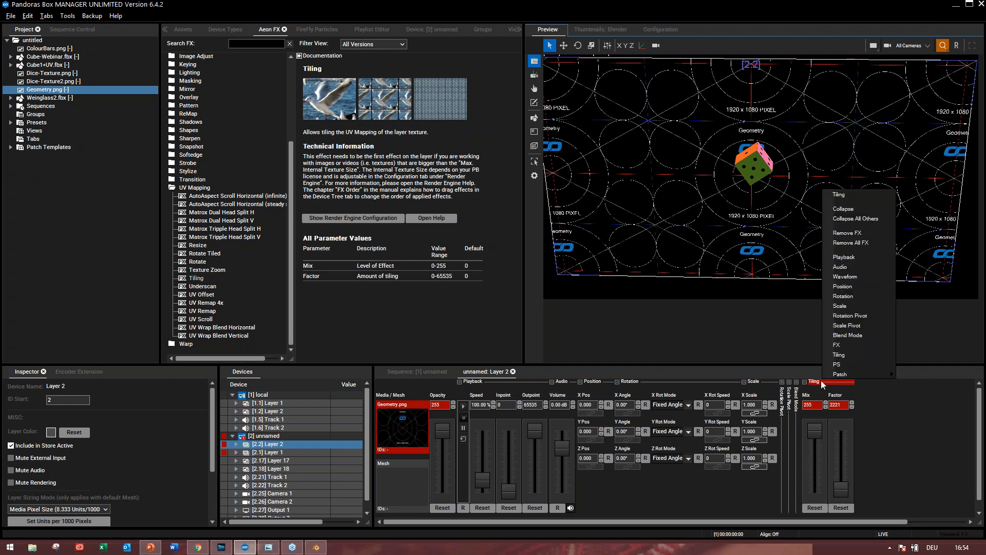
click(854, 236)
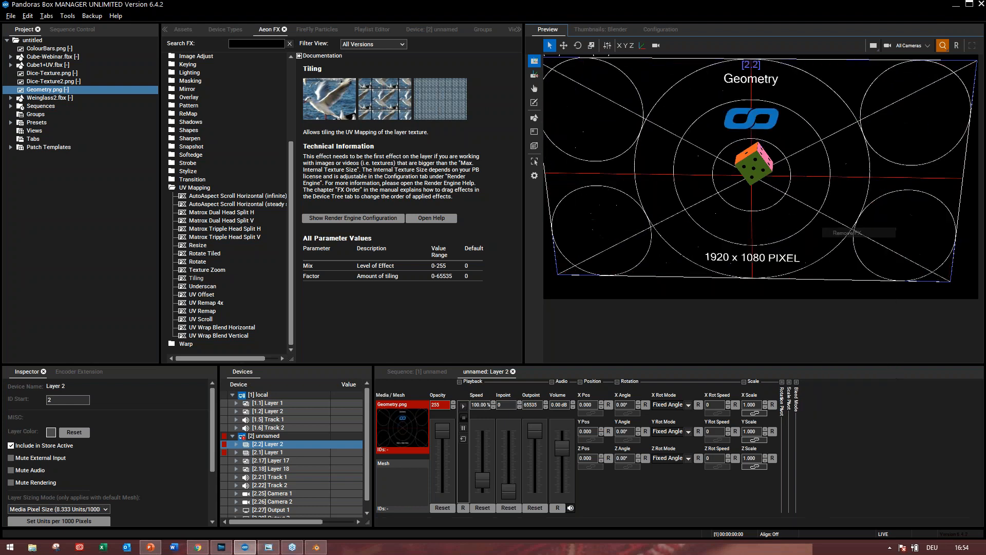
- Apply the Tiling effect to Layer 1's dice cube with Mix at 255, vary its Factor between 21104 and 9441, and remove the effect
click(286, 452)
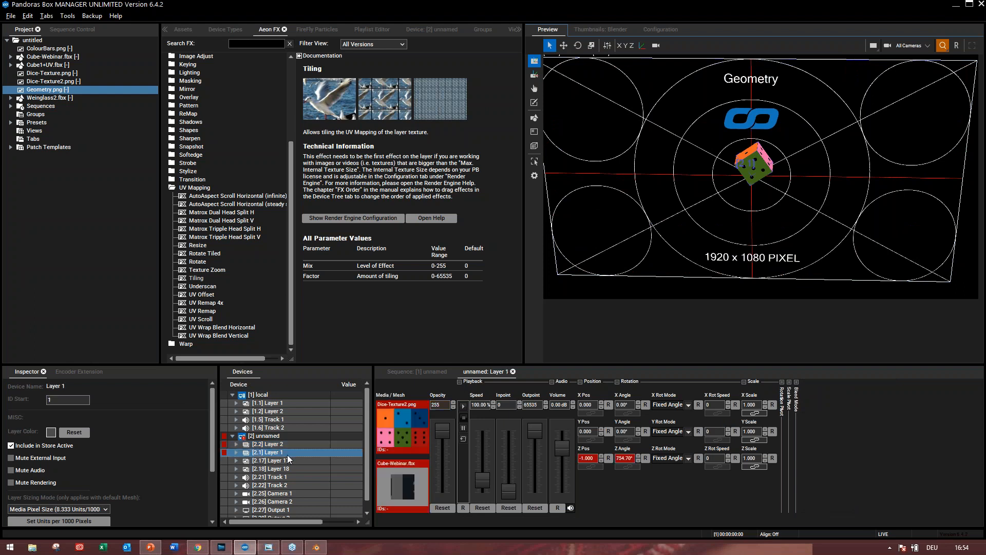
click(197, 278)
drag(198, 283, 815, 427)
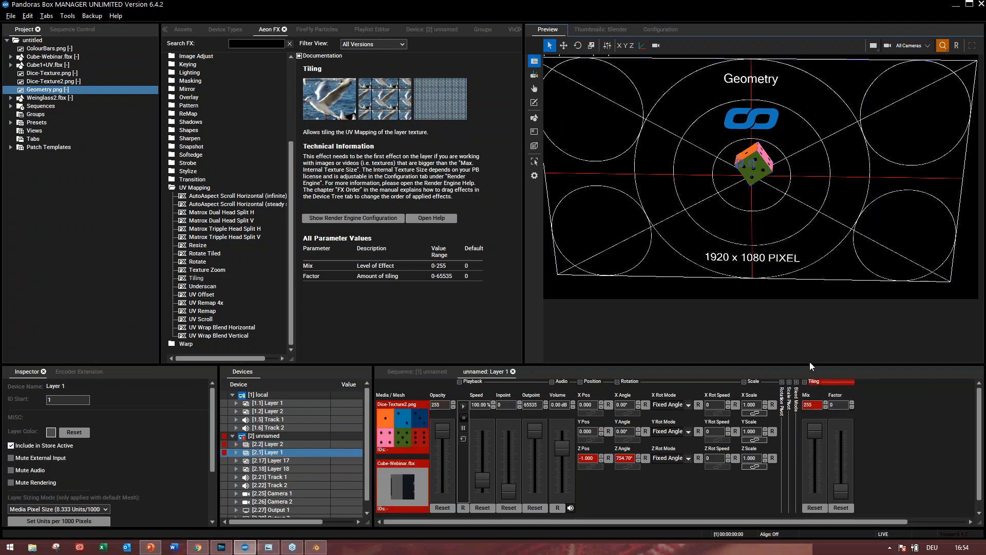
drag(848, 491, 845, 470)
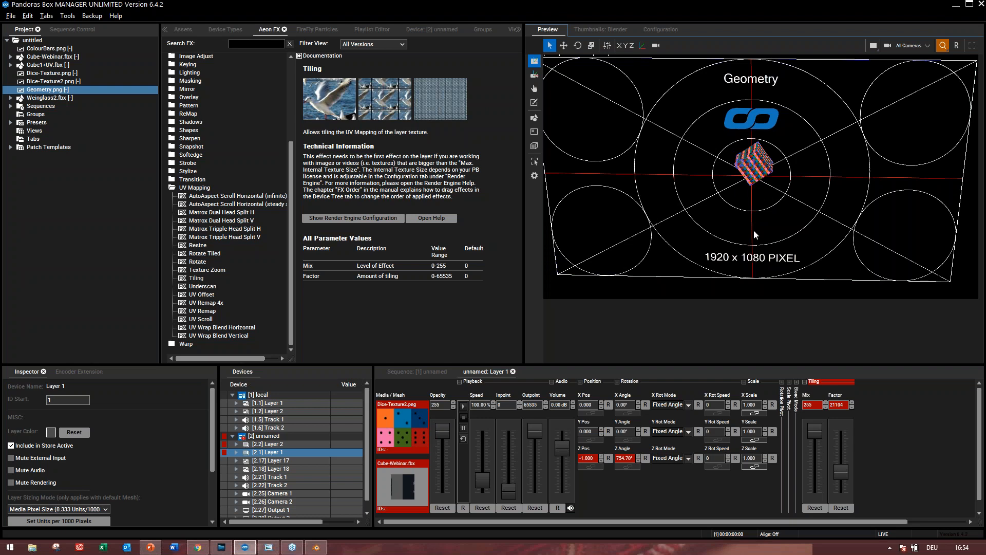
drag(838, 407, 847, 518)
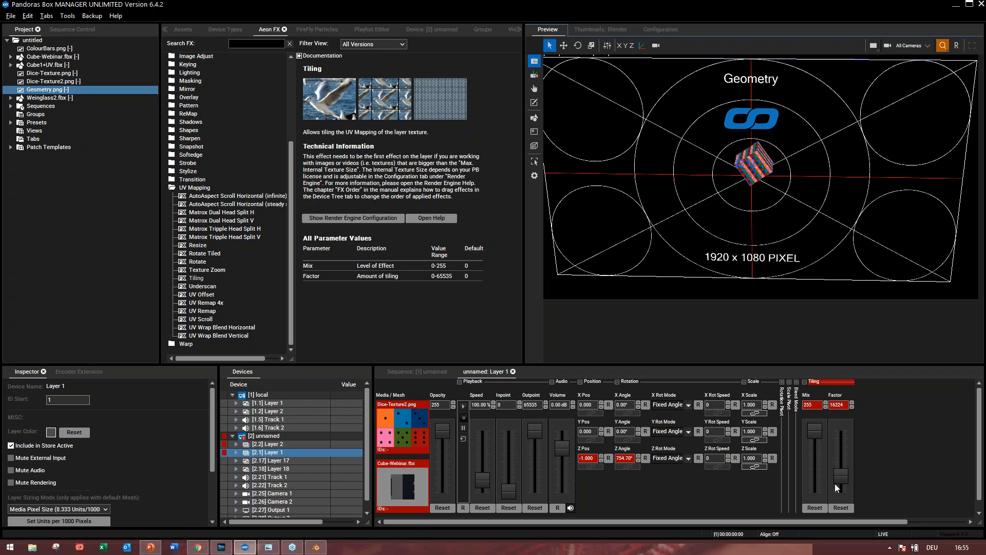
drag(843, 477, 841, 483)
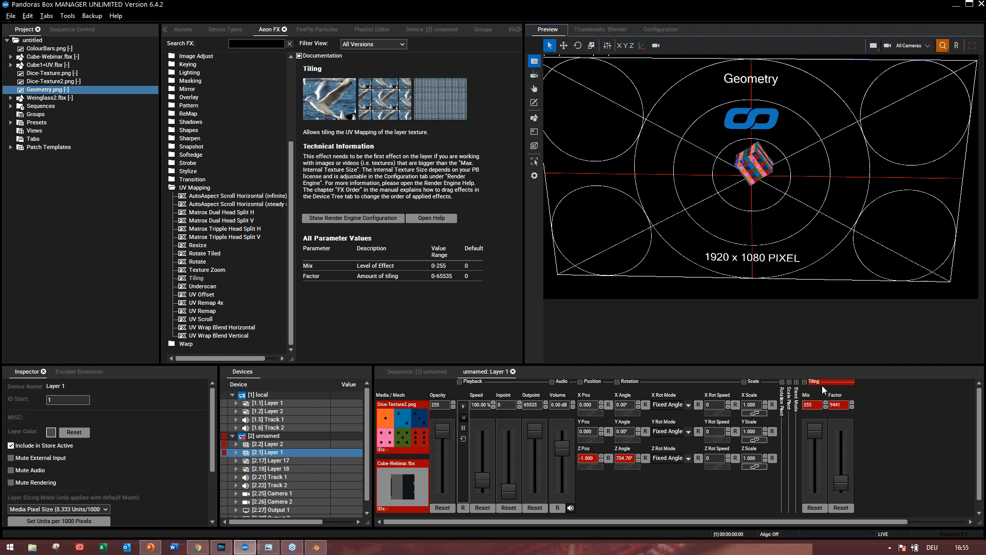
right_click(822, 389)
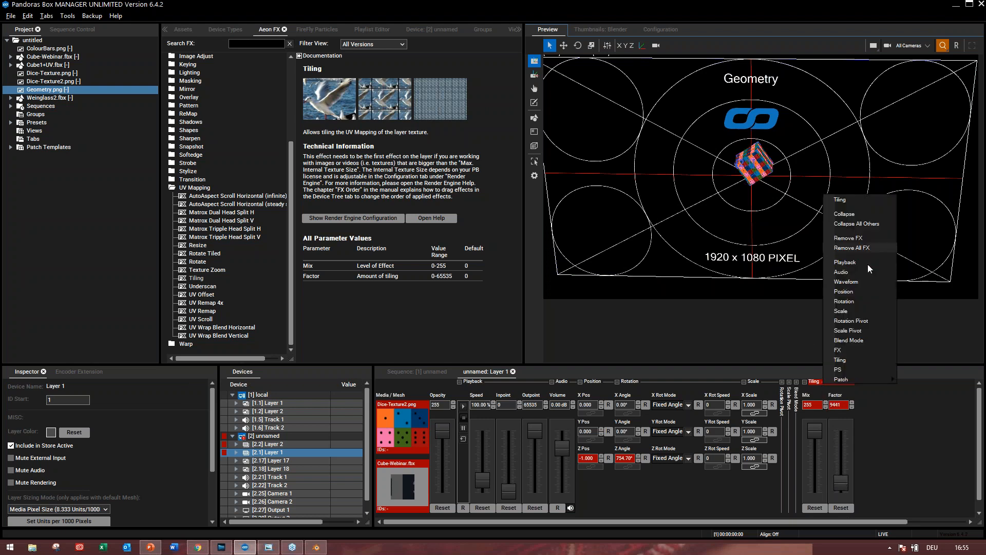
click(857, 239)
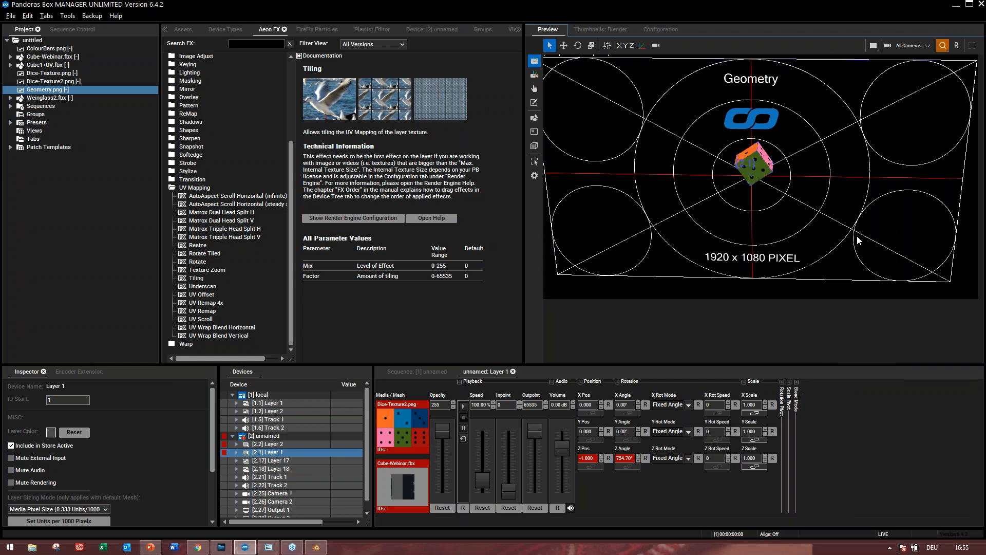
- Apply the UV Scroll effect to Layer 1 and set its Mix to 255
click(200, 319)
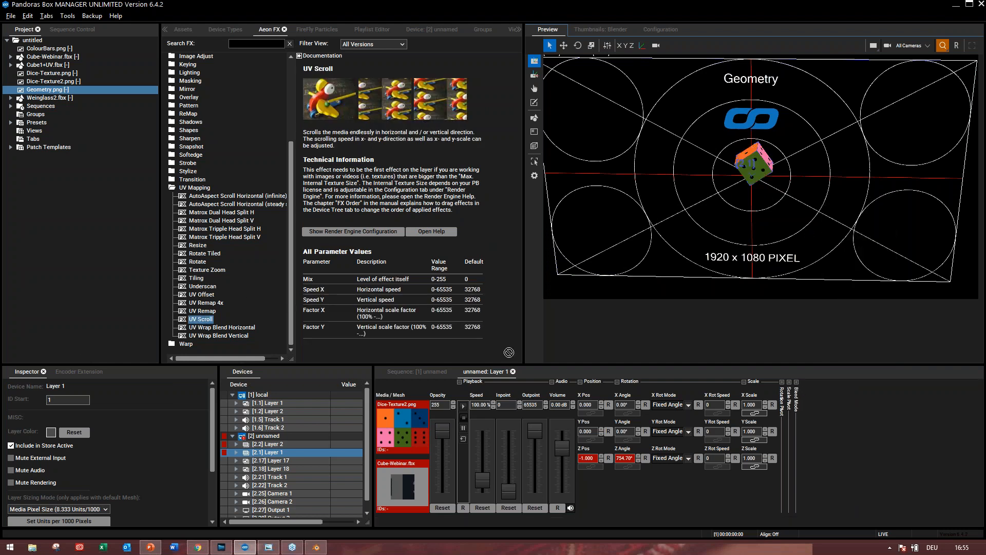
drag(846, 472, 768, 462)
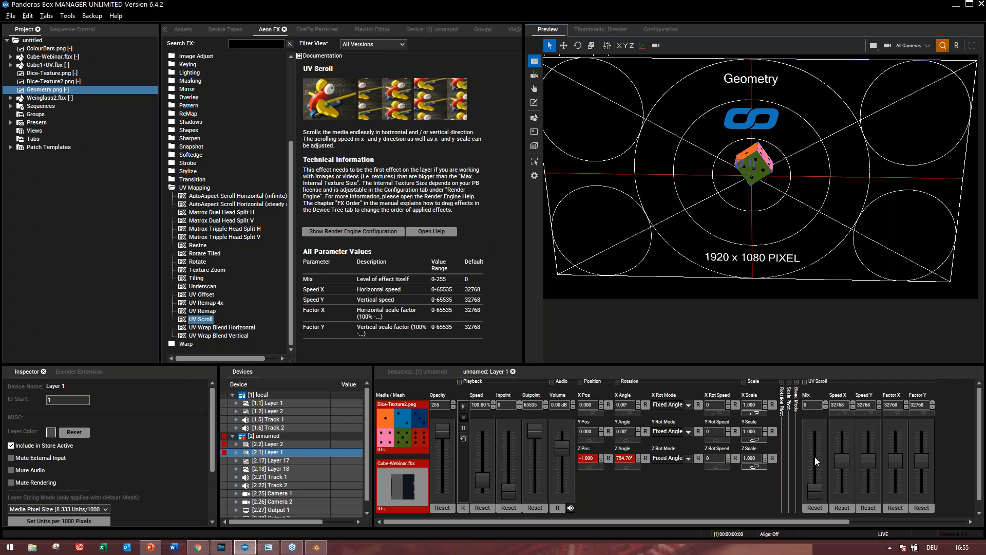
drag(821, 495, 813, 382)
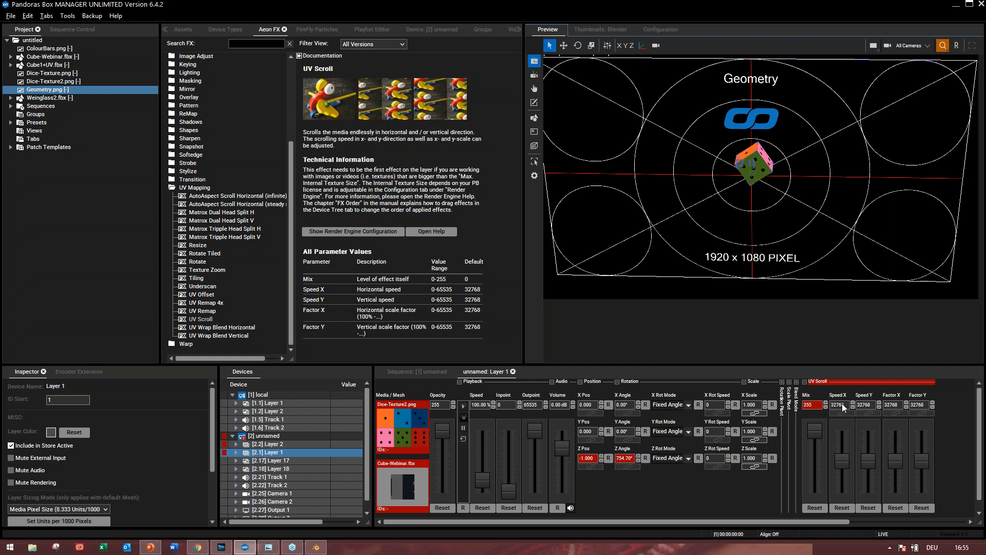
- Reset Layer 1's Z angle and turn the preview until three cube faces are visible, keeping Layer 1 selected
click(646, 458)
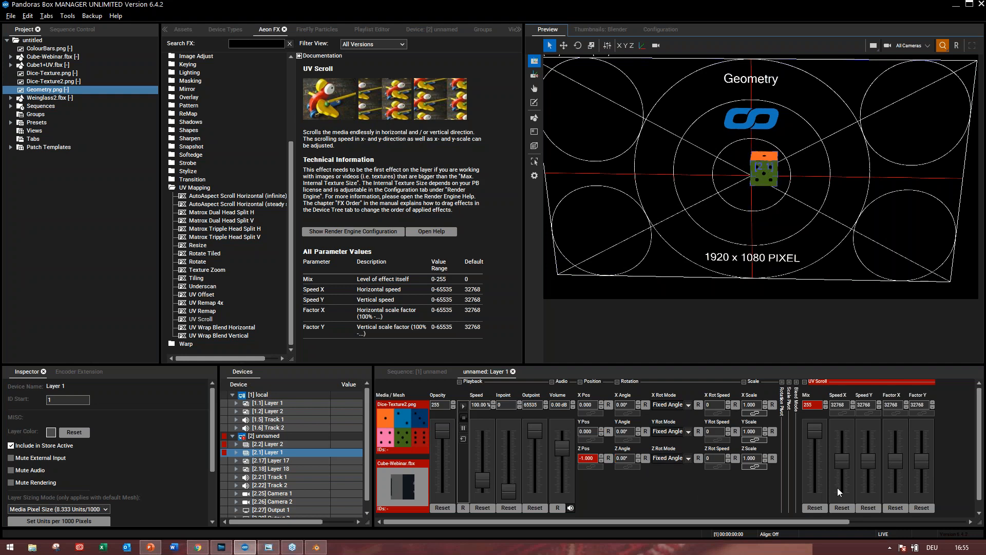
click(790, 198)
scroll(792, 199, up, 4)
scroll(810, 208, down, 4)
middle_drag(813, 208, 793, 218)
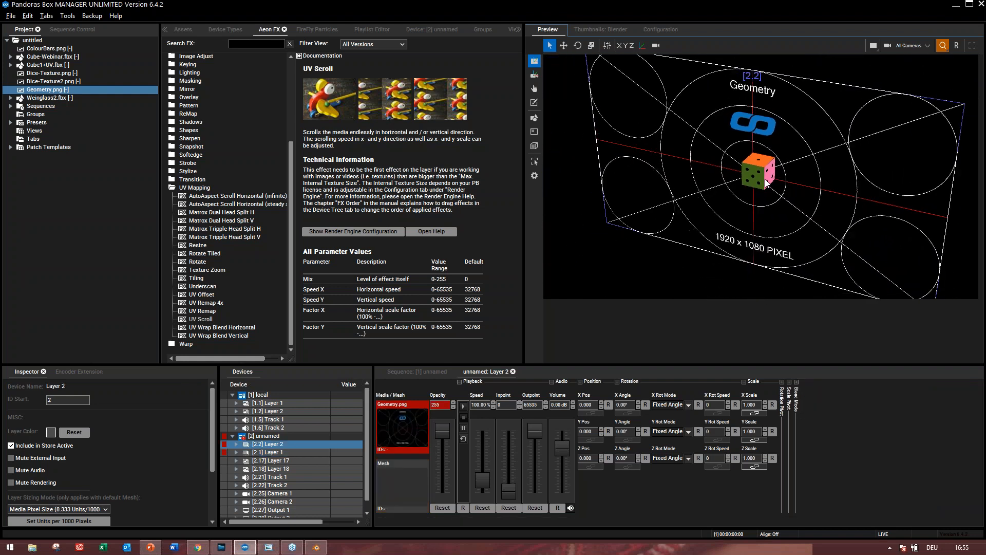
click(762, 178)
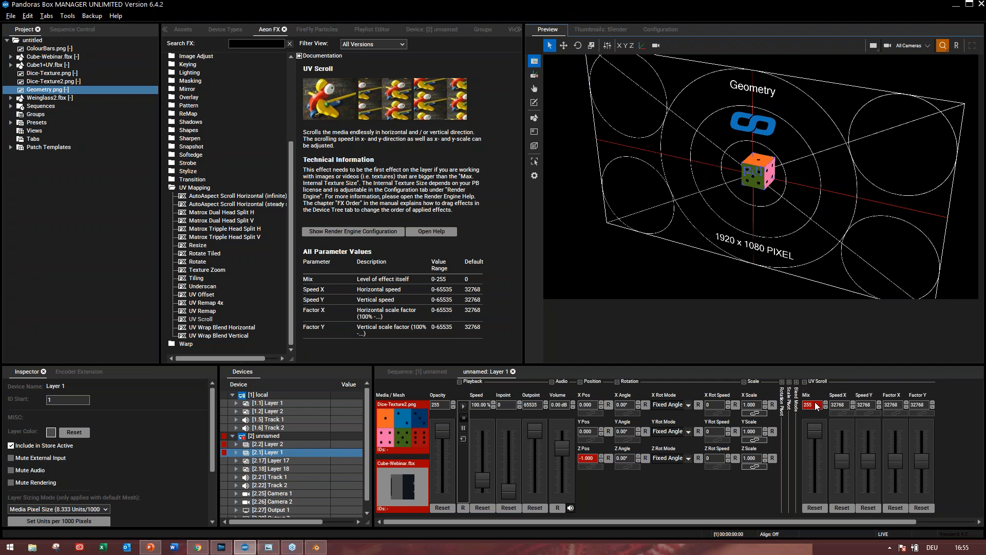
- Set UV Scroll's Speed X to 32908, Factor X to 35544 and Factor Y to 48318, raise Speed Y slightly, and remove the effect
drag(840, 405, 840, 403)
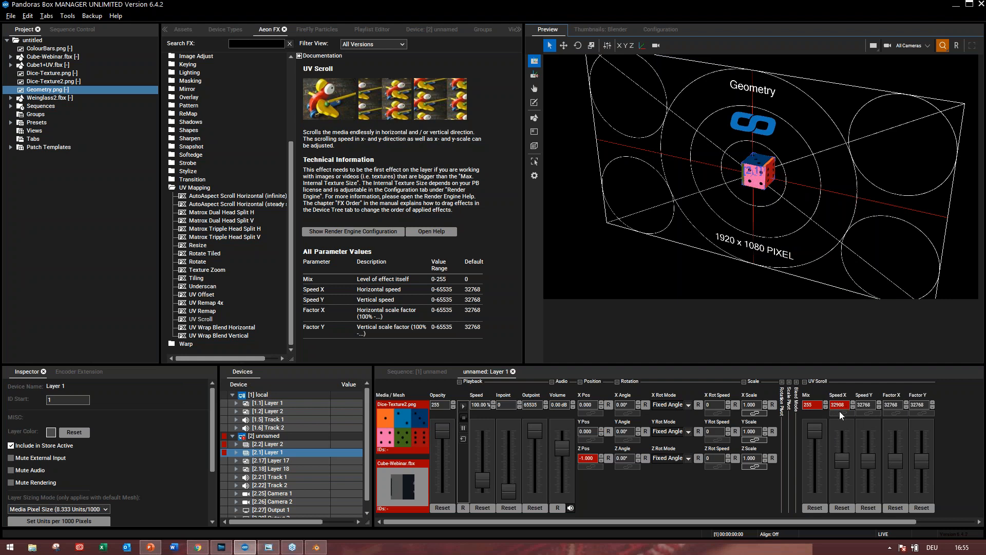
scroll(868, 407, up, 3)
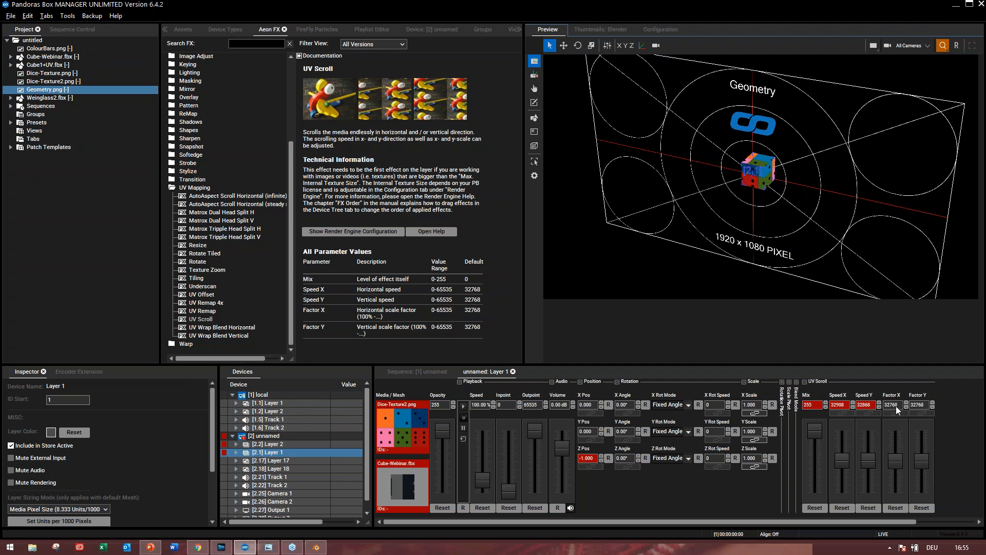
drag(893, 459, 921, 448)
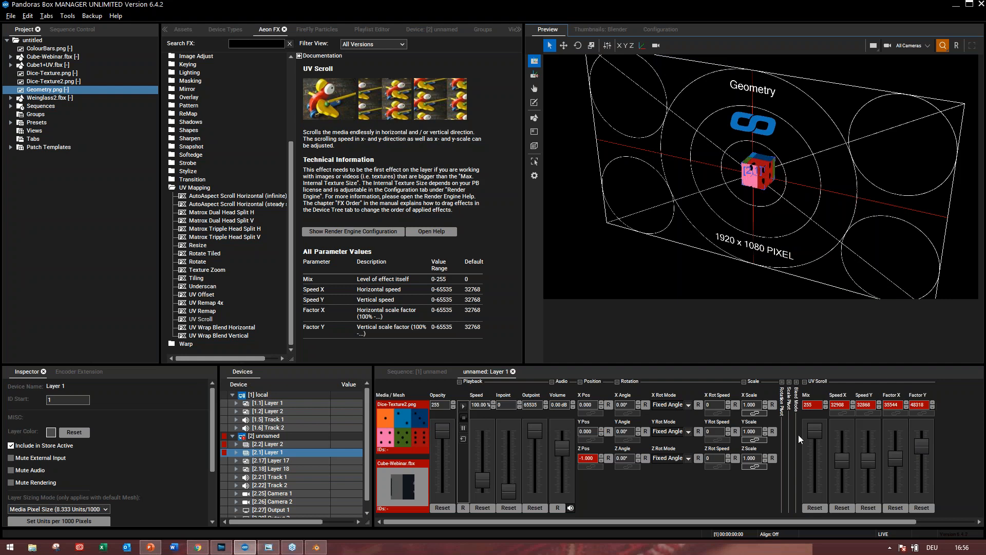
right_click(825, 382)
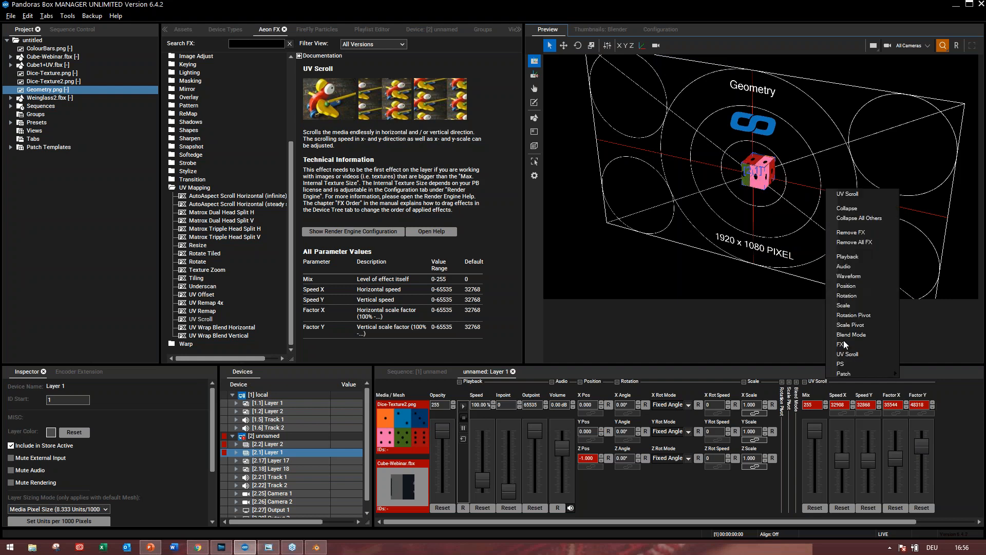
click(851, 233)
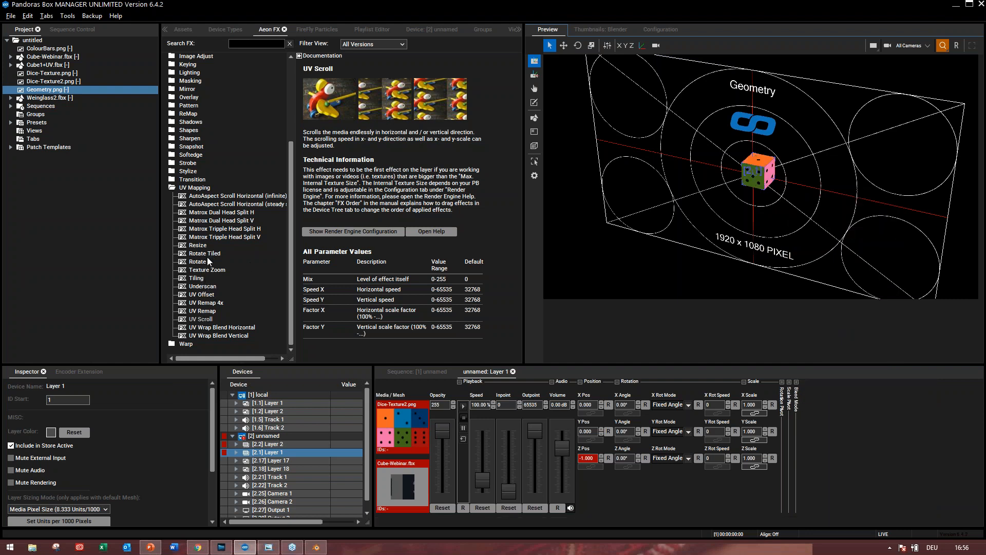
- Apply Texture Zoom to Layer 1 with Mix 255, Factor X 56093 and Pos U 38321, lower Mix to 121, and remove the effect
click(210, 271)
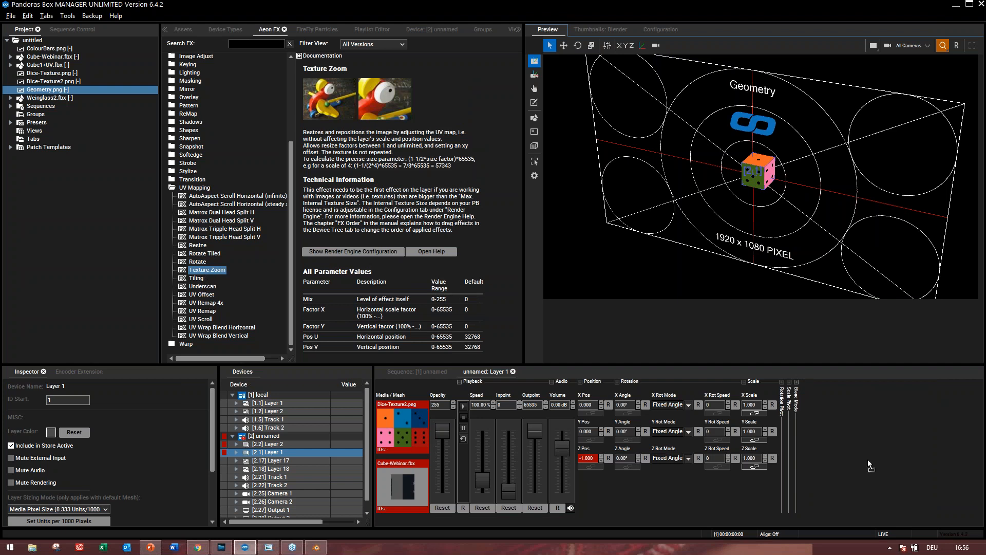
drag(844, 469, 842, 467)
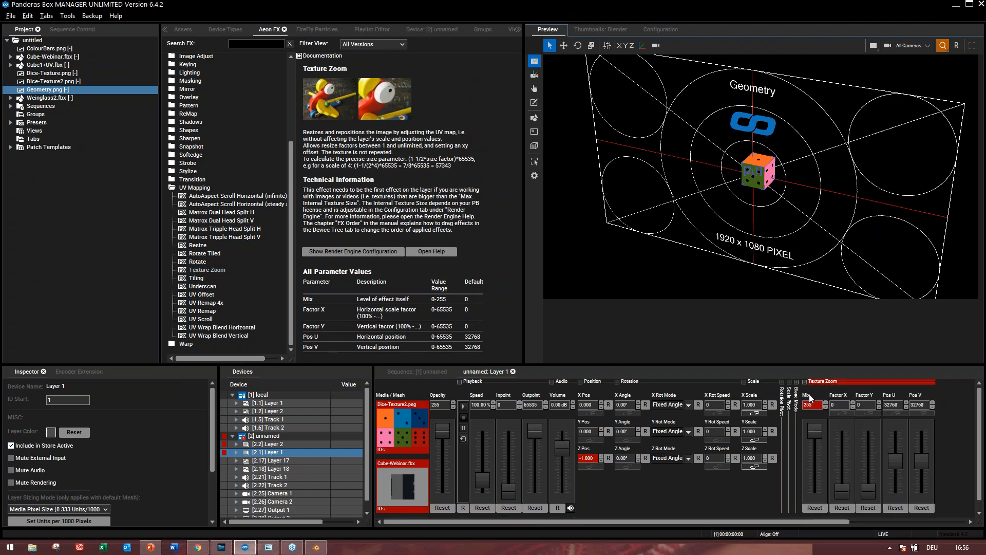
drag(845, 490, 841, 442)
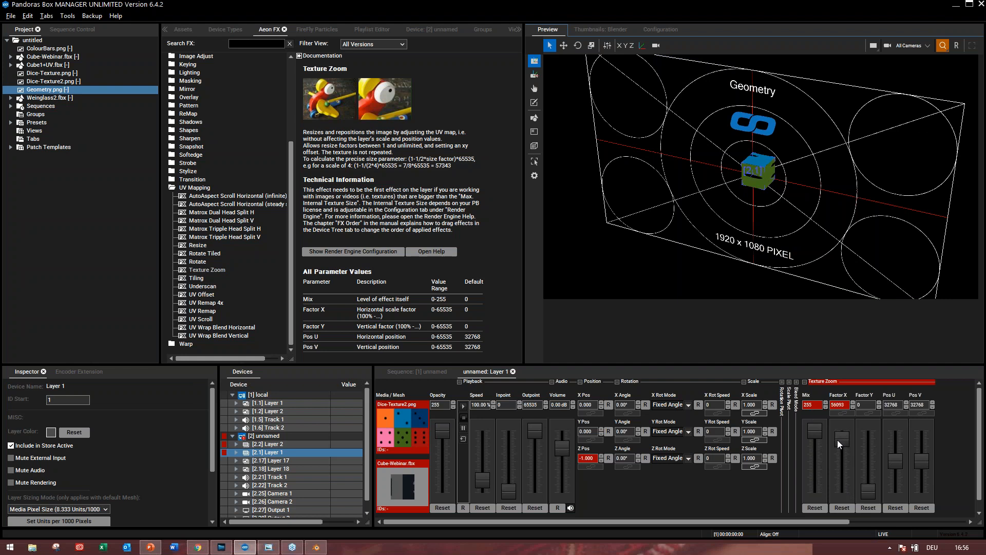
drag(894, 463, 892, 458)
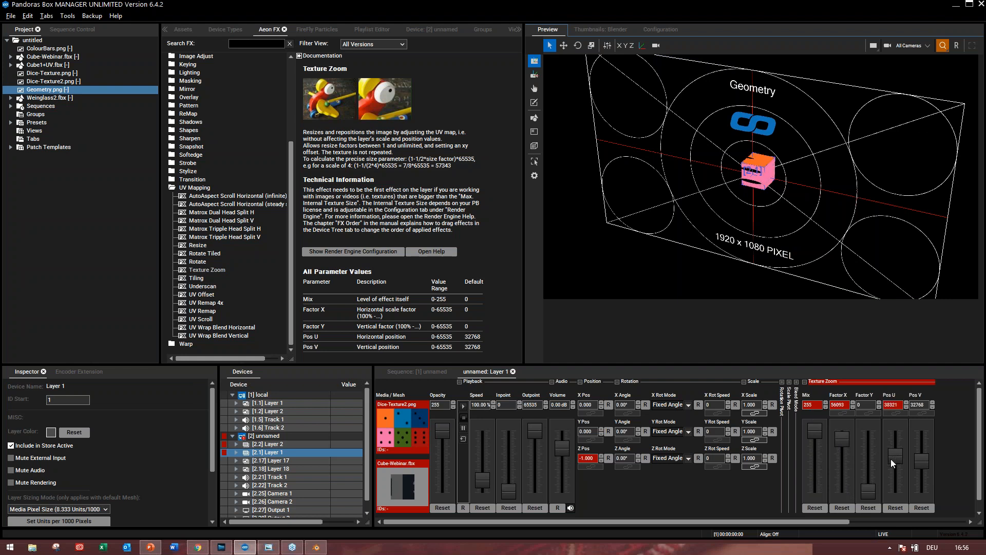
drag(868, 497, 868, 500)
drag(820, 435, 818, 466)
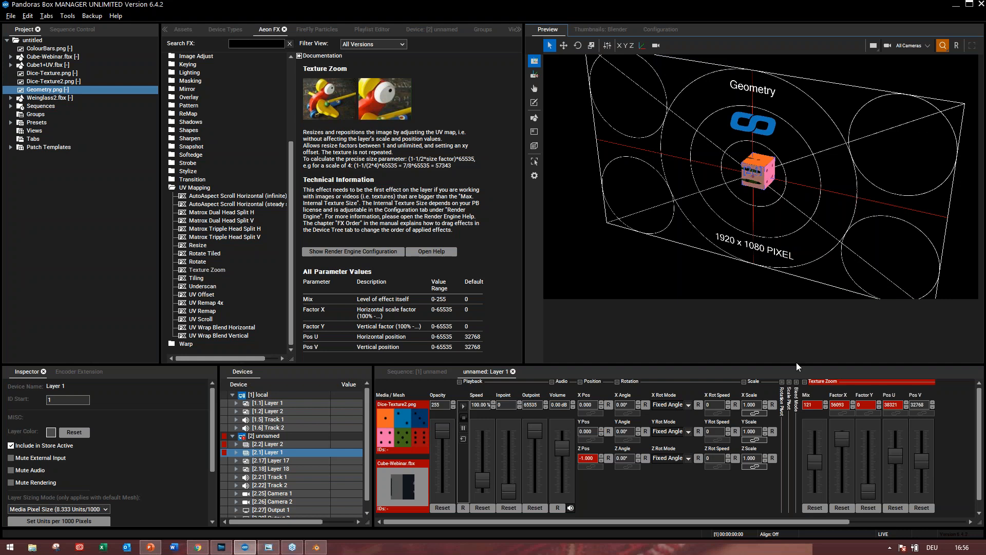
right_click(824, 382)
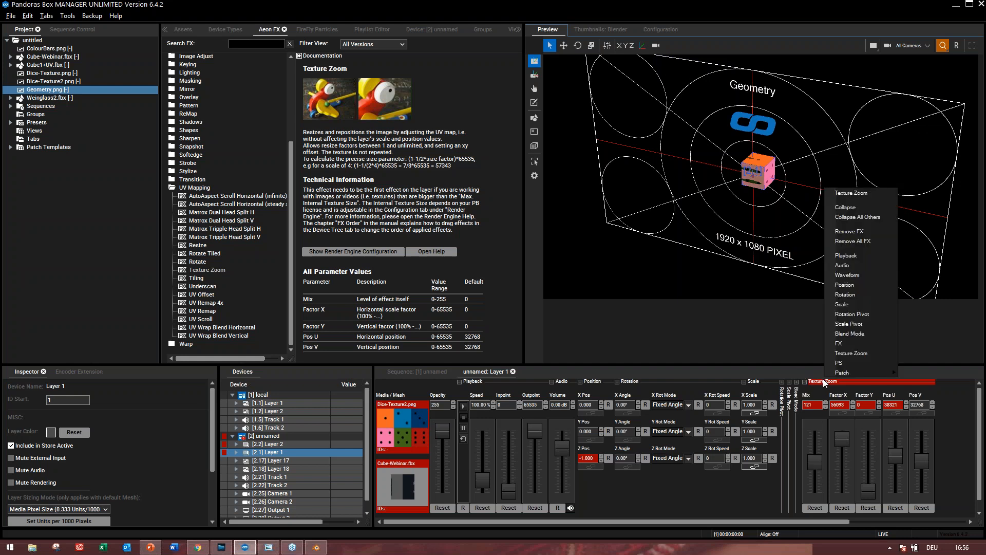
click(844, 231)
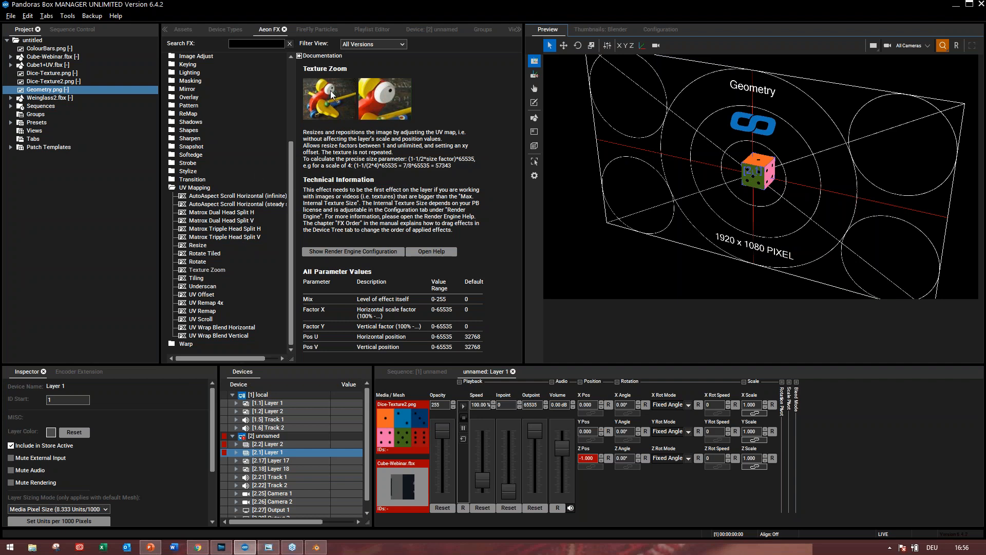
- Show the documentation of the Underscan effect in the UV Mapping group
click(195, 286)
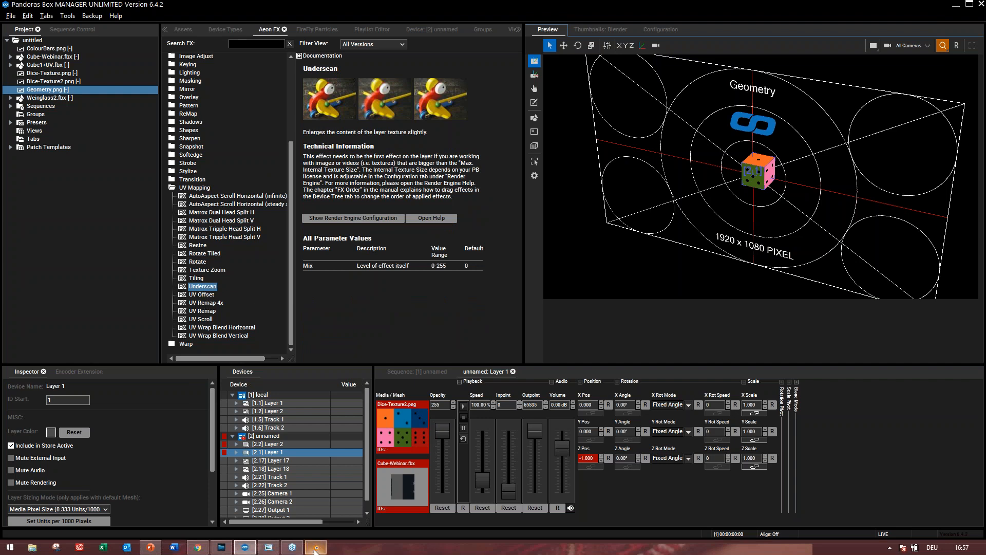
- Switch to Blender, return the cube to Object Mode and delete it from the scene
click(315, 548)
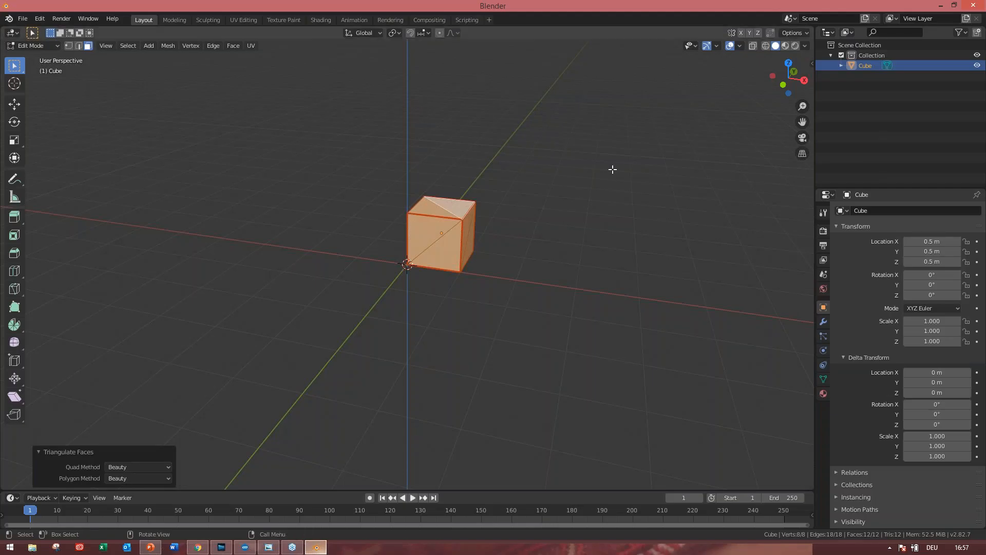
click(534, 338)
drag(535, 380, 354, 178)
click(32, 45)
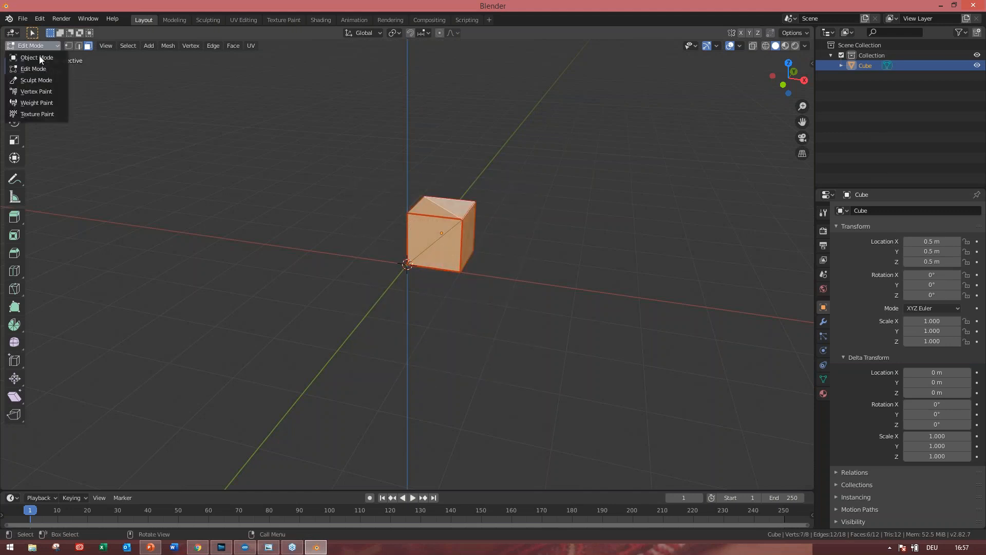
key(Return)
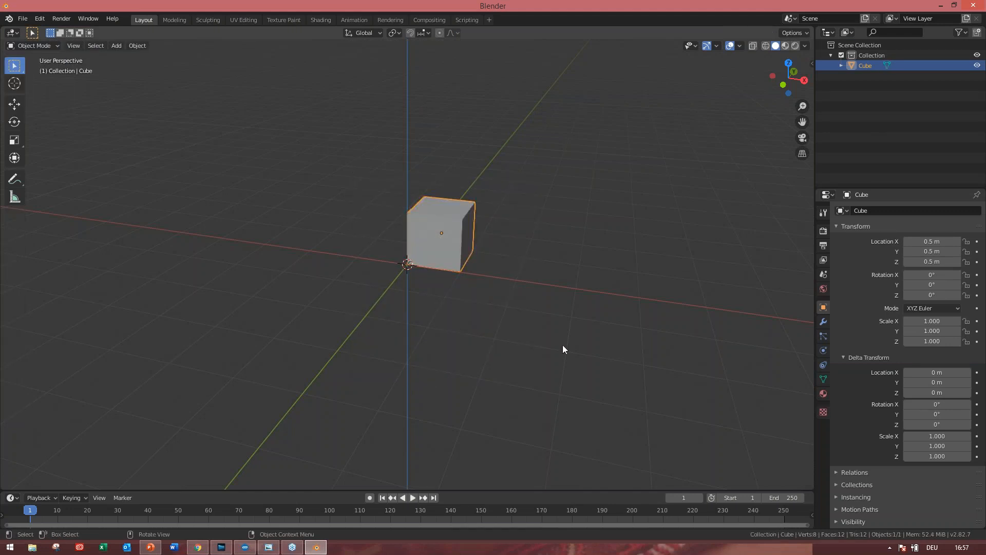
key(x)
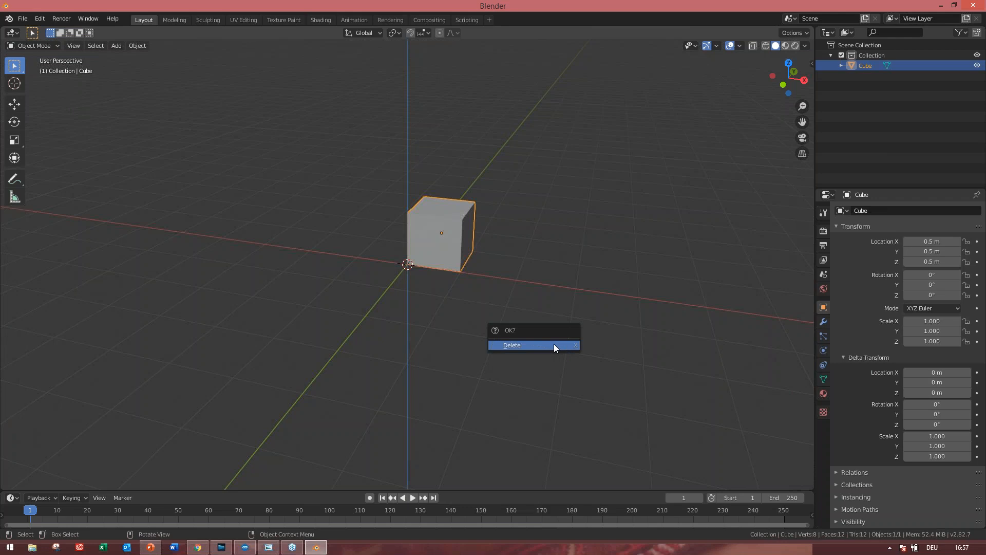
click(554, 343)
- Import the FBX file "3 planes combined uv map.FBX" from the Webinare\Blender folder with the default import options
click(24, 18)
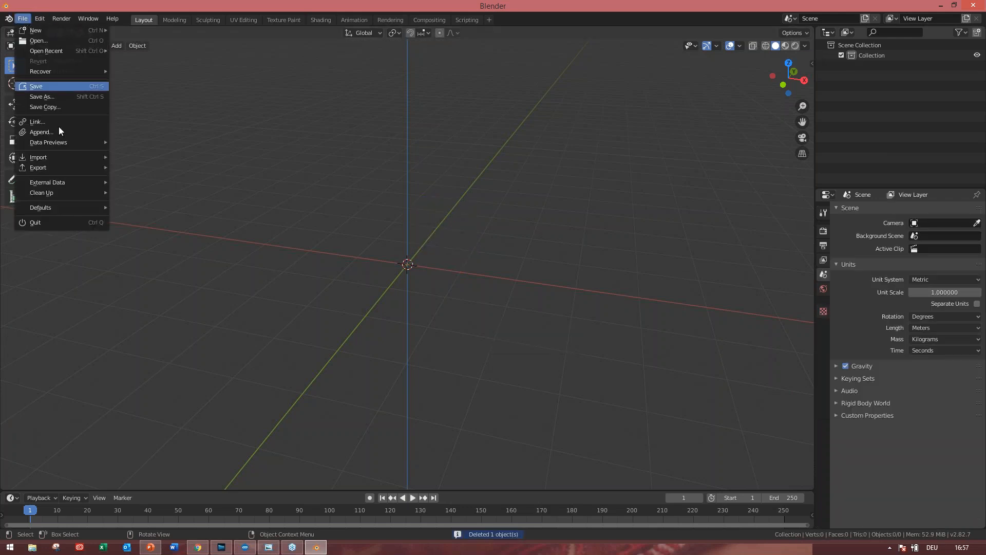
mouse_move(66, 156)
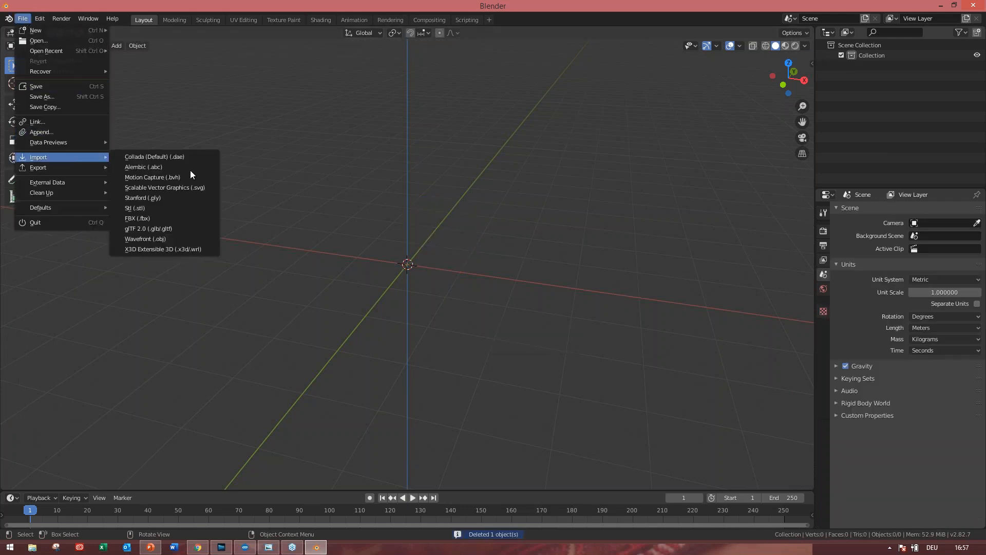
click(186, 218)
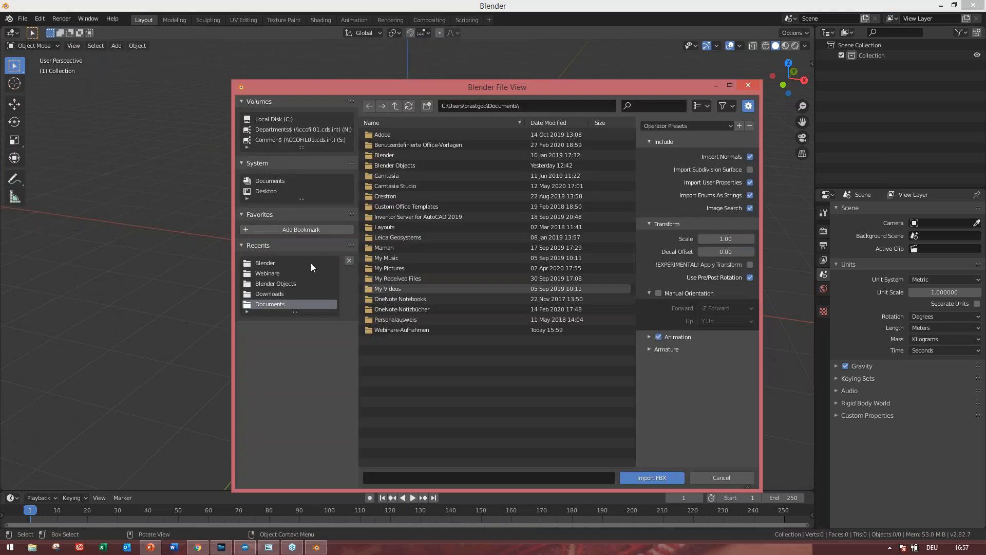
click(310, 263)
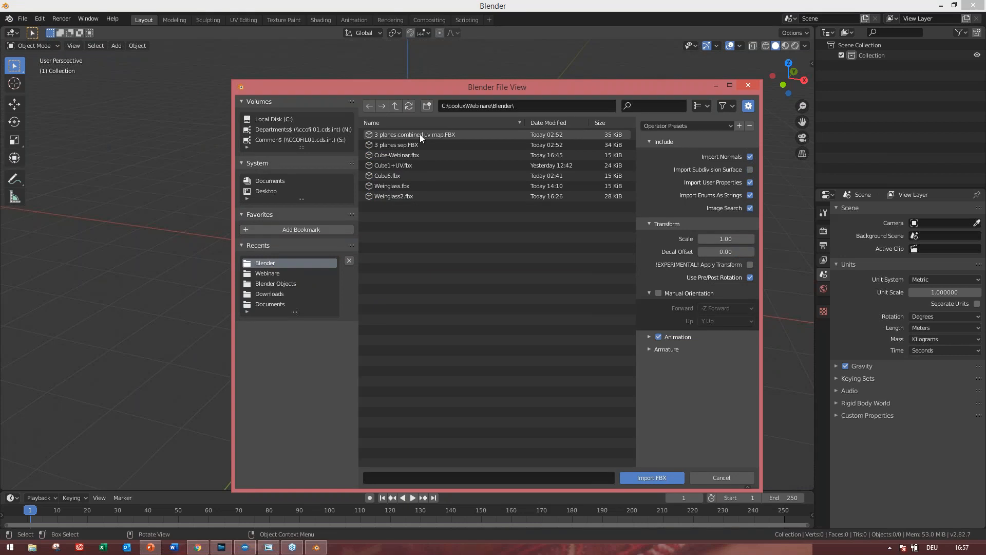
double_click(420, 134)
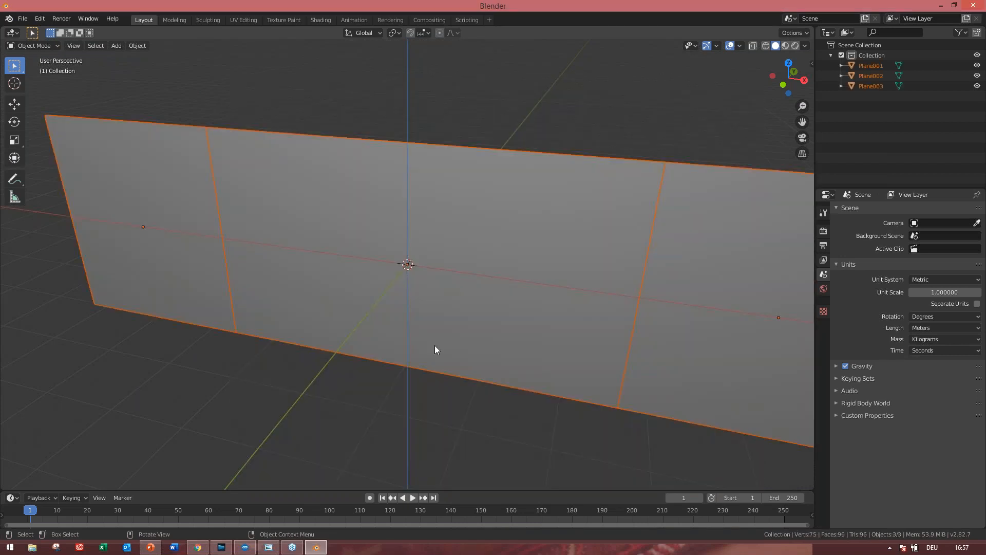
- Select each of the three imported planes in turn to examine how the model is split into separate objects
scroll(435, 339, down, 4)
middle_drag(455, 338, 607, 217)
click(581, 241)
click(465, 264)
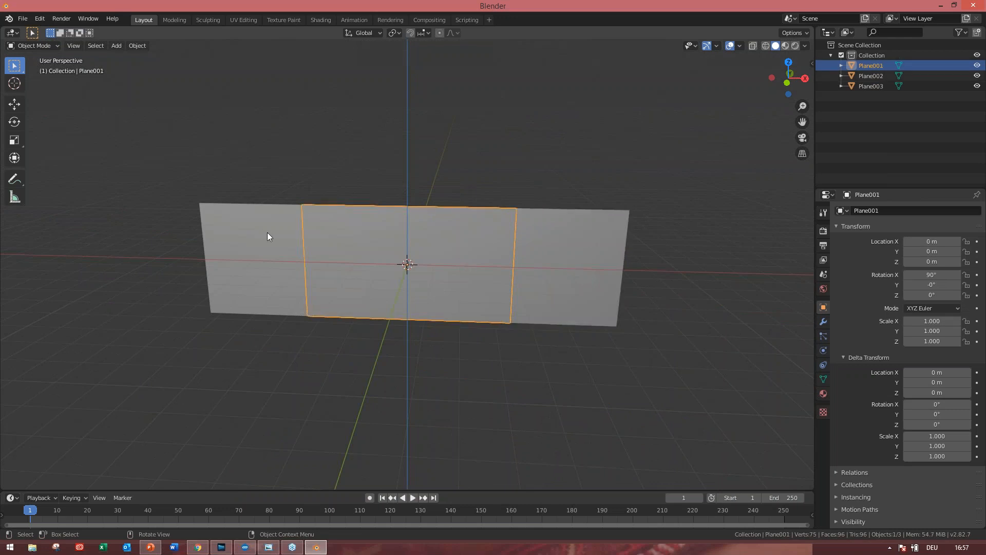
click(267, 232)
click(556, 251)
click(411, 247)
click(278, 257)
click(437, 252)
- Scale Plane002, the outer plane on the positive X side, vertically by about 1.58
click(538, 249)
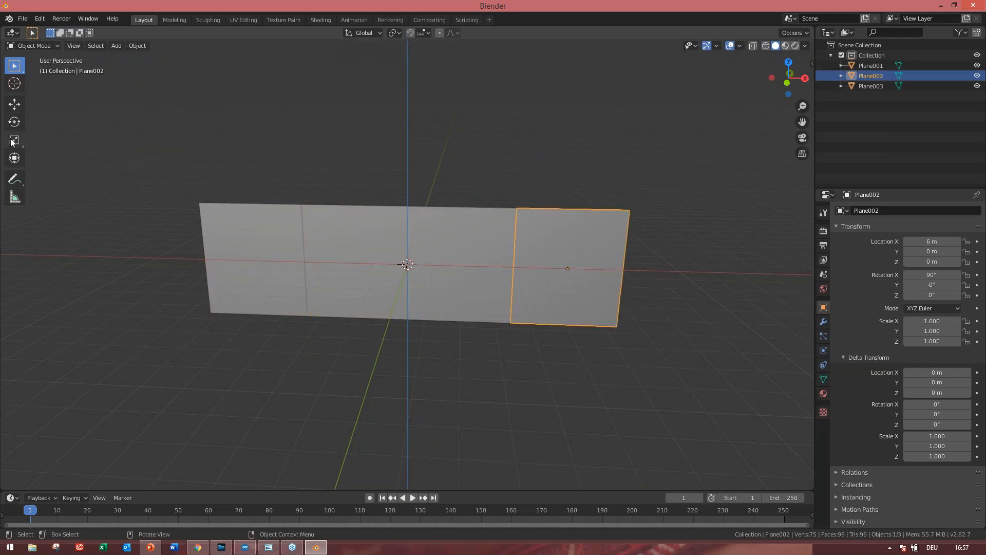
click(14, 144)
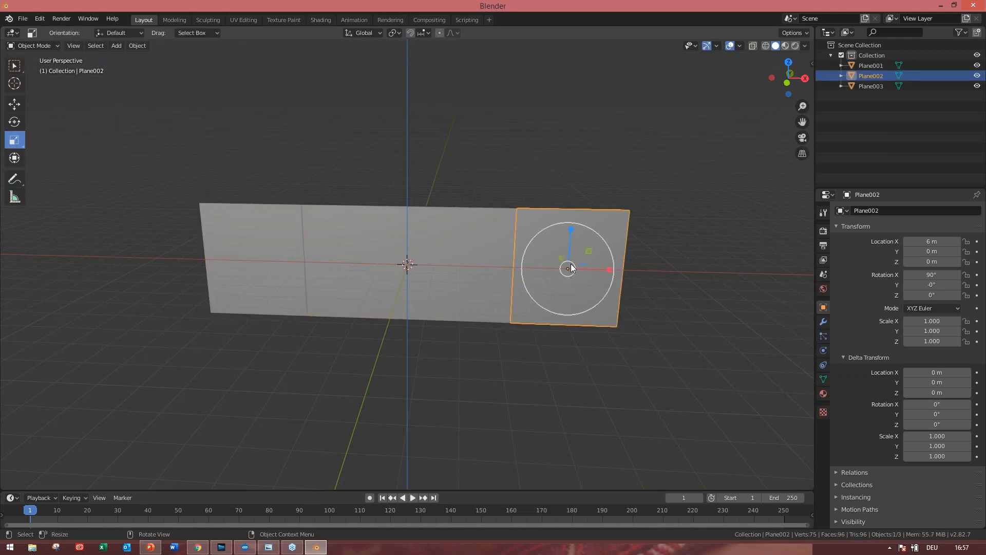
drag(569, 229, 569, 203)
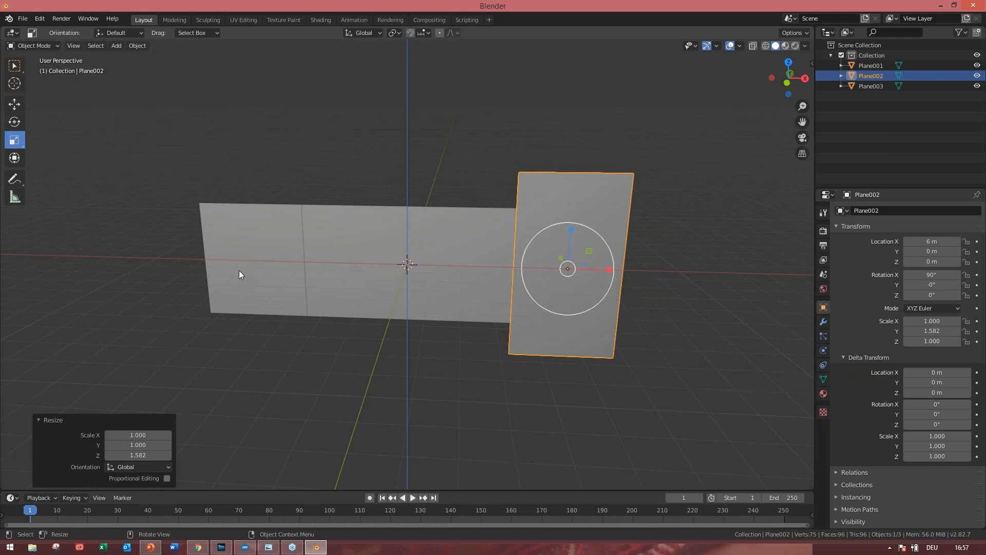
- Put Plane003, the outer plane on the negative X side, into Edit Mode
click(247, 248)
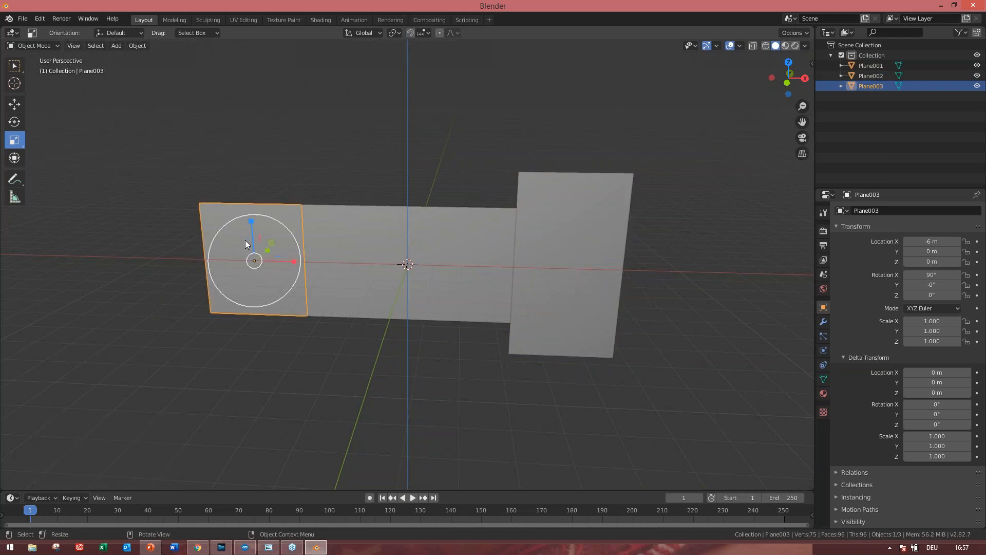
click(51, 46)
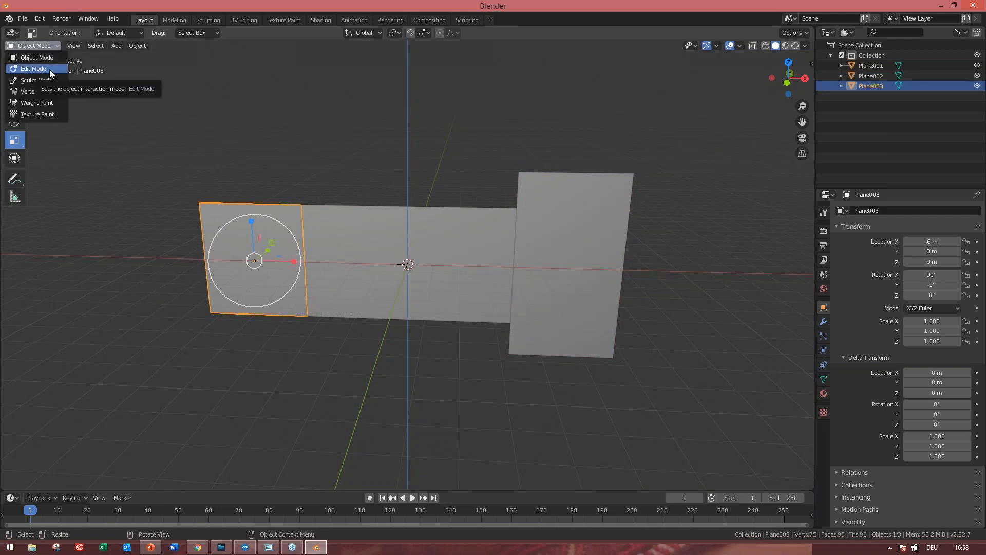
click(32, 68)
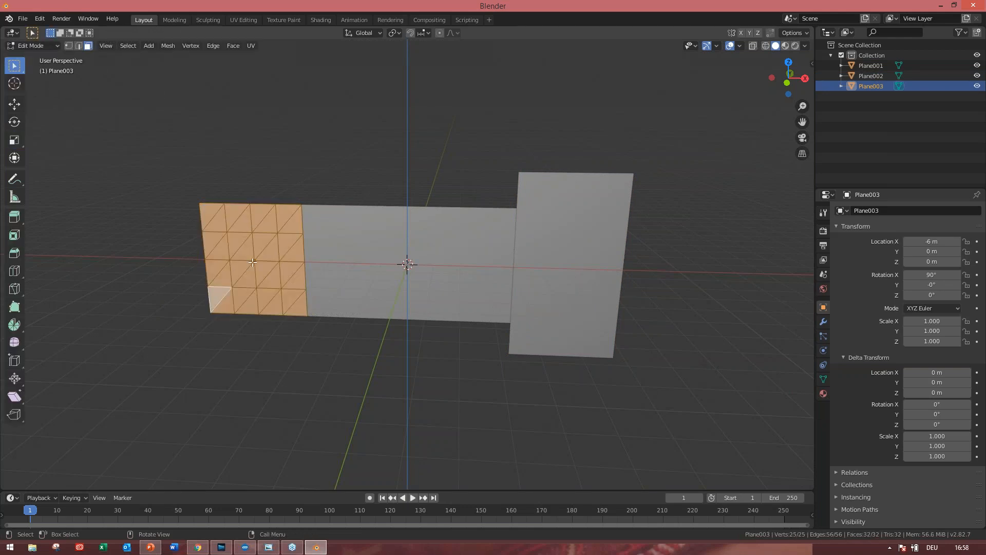
middle_drag(293, 279, 315, 269)
click(238, 287)
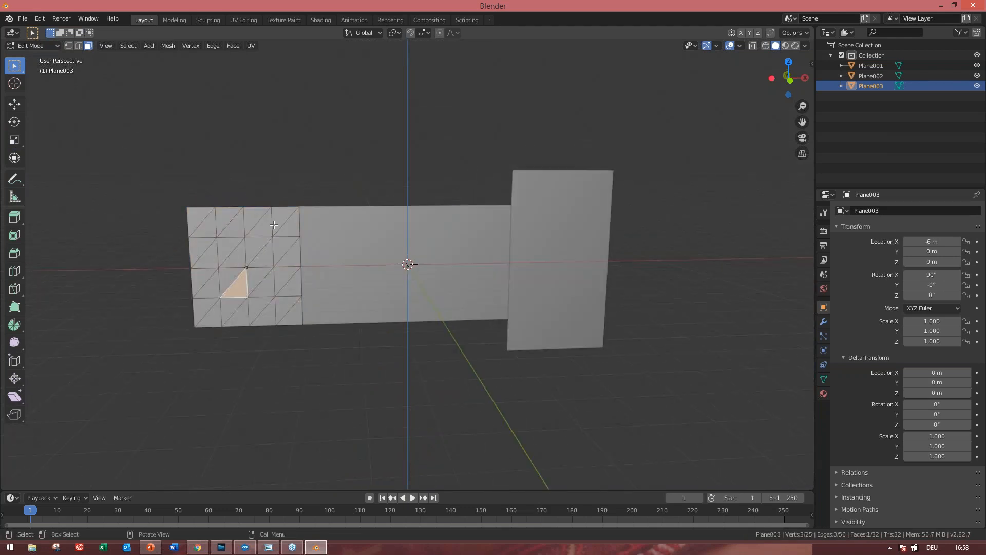
key(s)
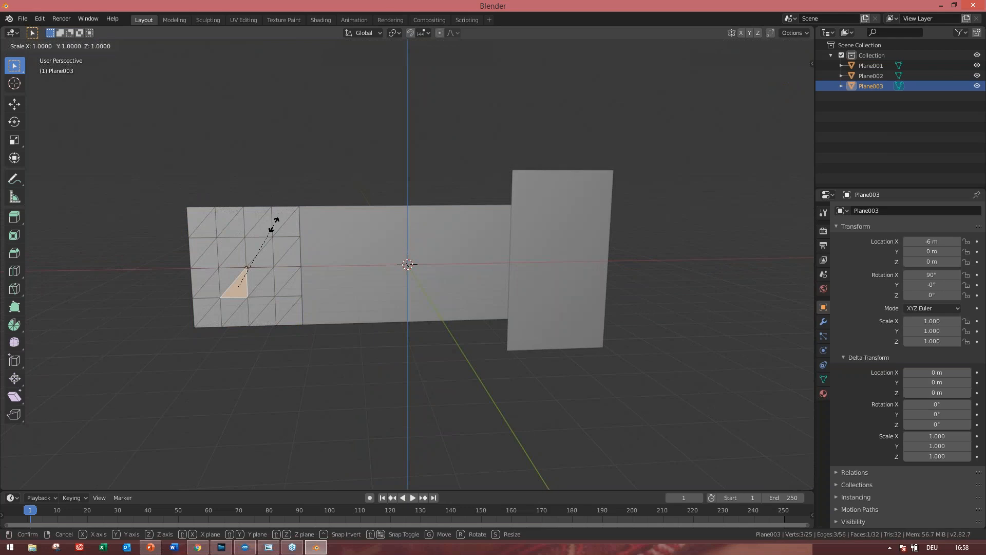
right_click(244, 230)
click(250, 239)
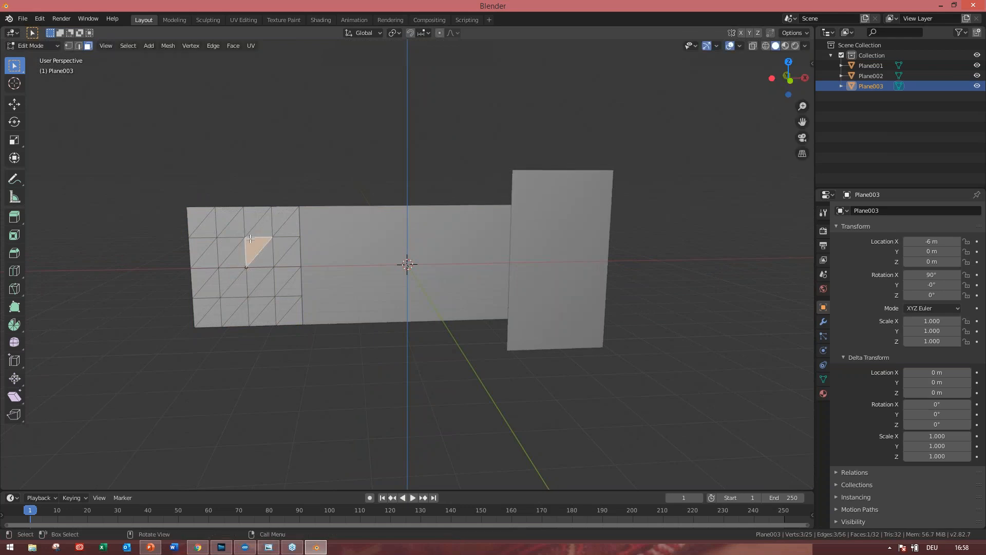
key(s)
right_click(250, 238)
- Select all faces of Plane003
key(a)
key(alt+a)
click(234, 45)
click(283, 271)
key(a)
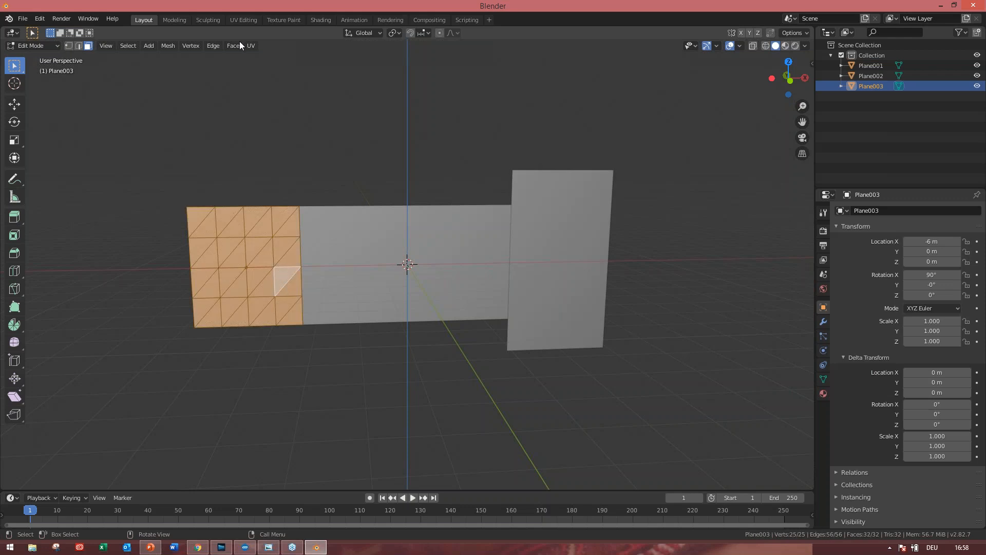
- Try Poke Faces on the plane's triangular faces and undo it
click(239, 43)
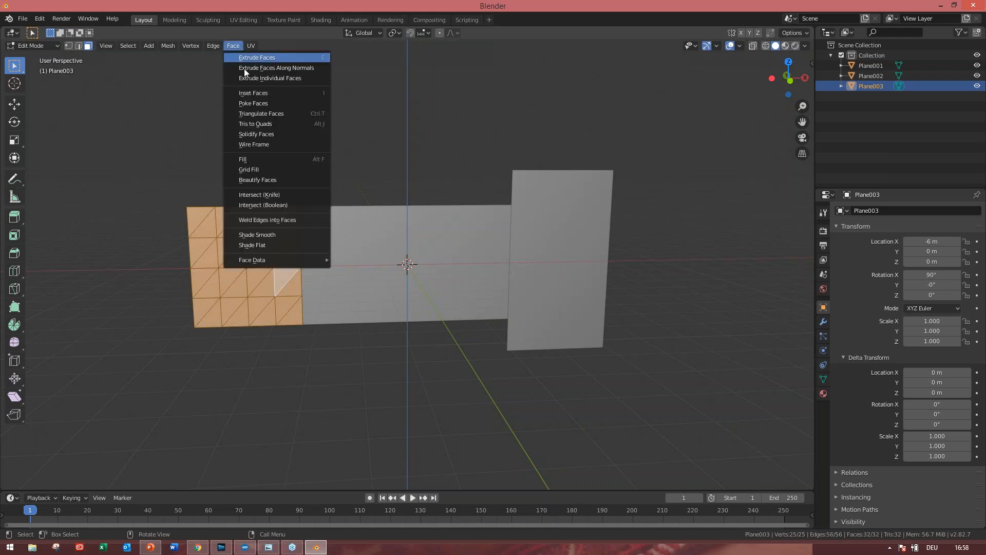
click(265, 106)
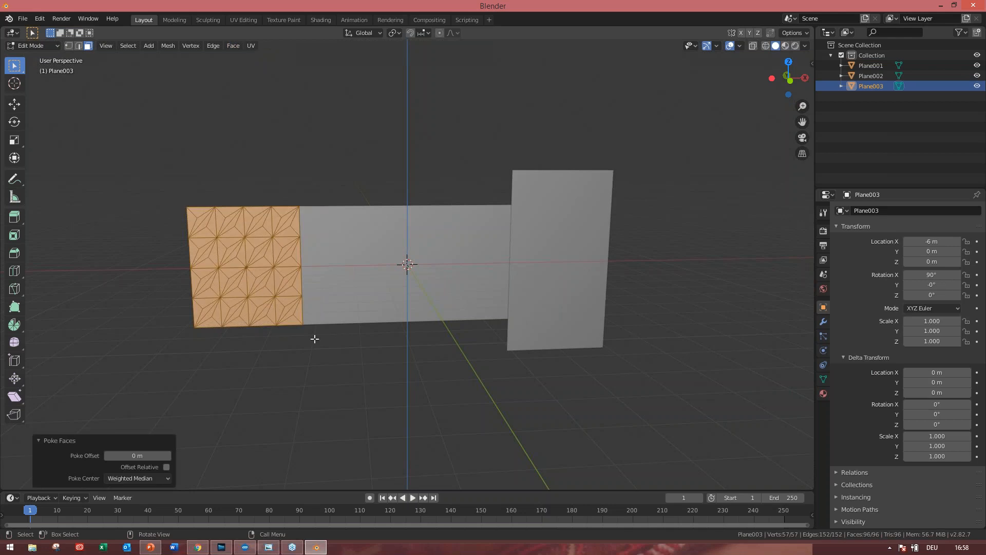
key(ctrl)
key(ctrl+z)
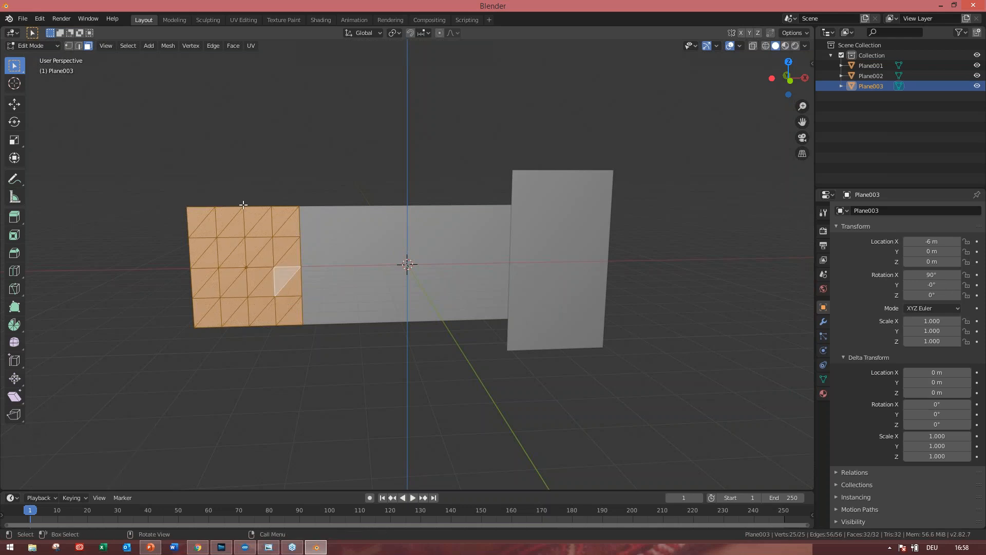
- Convert the plane's triangles to quads with Tris to Quads, then try Poke Faces on the quads and undo only the poke
click(235, 45)
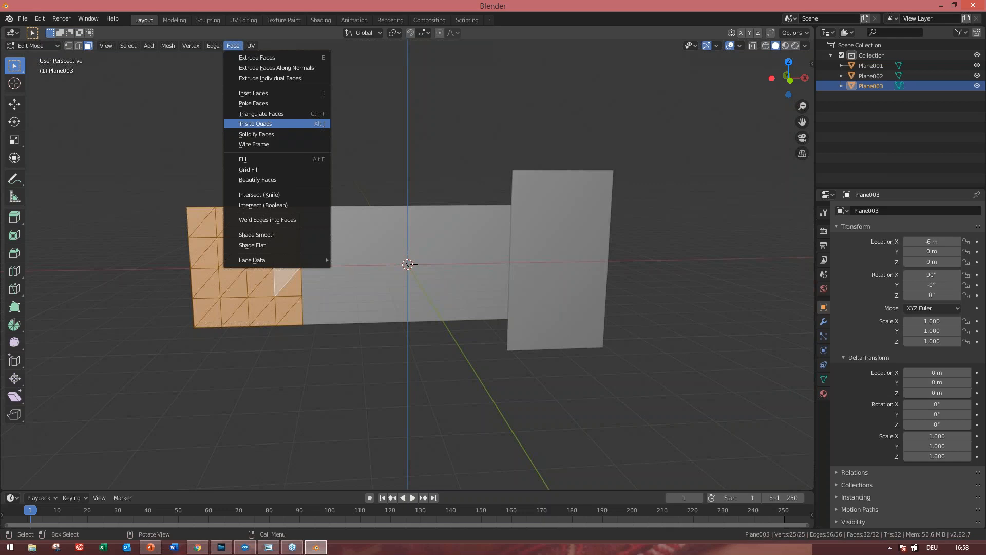
click(255, 124)
click(233, 45)
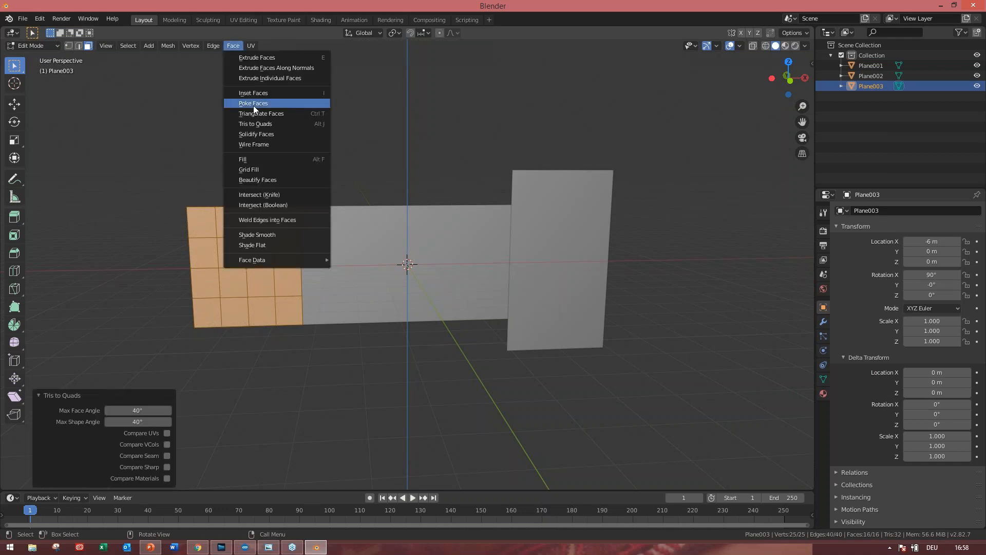
click(253, 104)
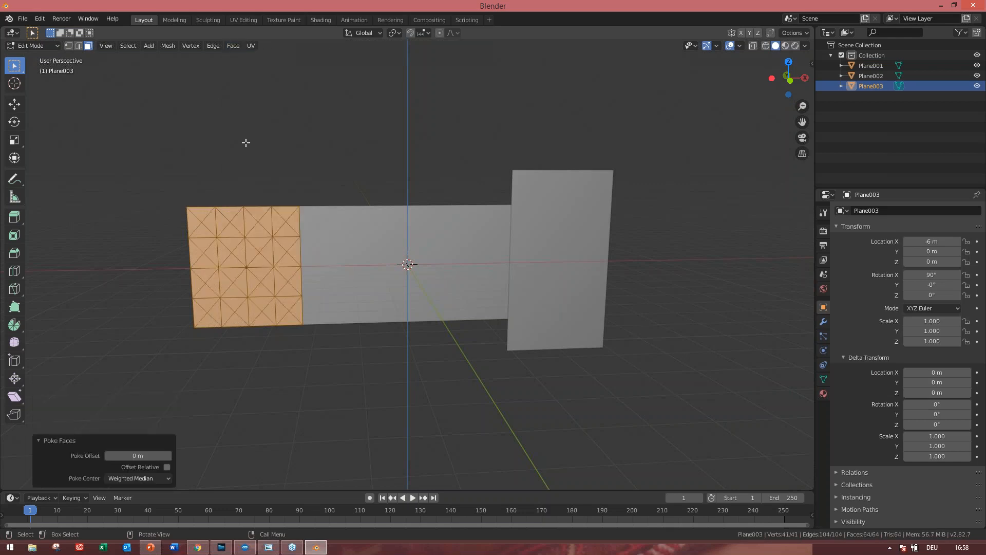
key(ctrl)
key(ctrl+z)
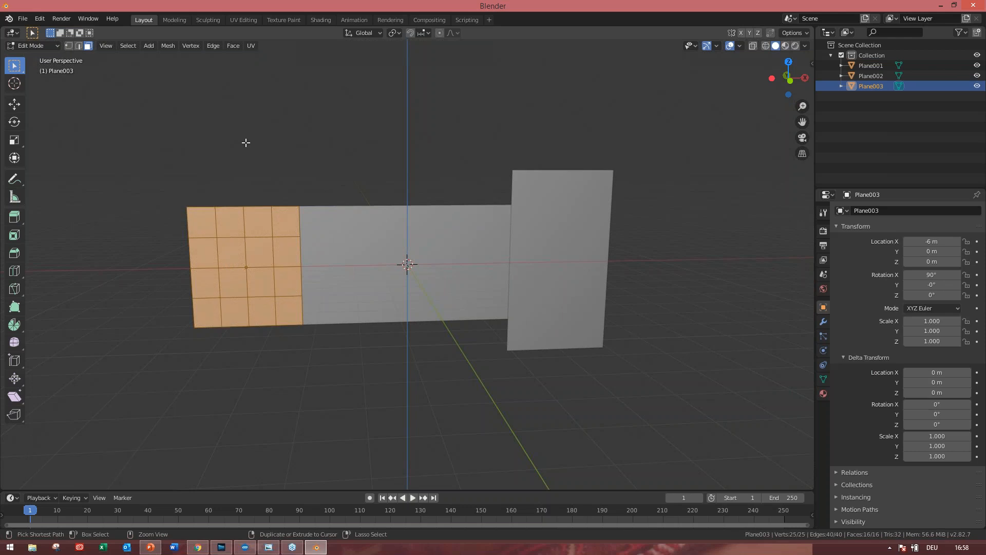
- Triangulate the plane's quad faces with the Beauty method
click(234, 46)
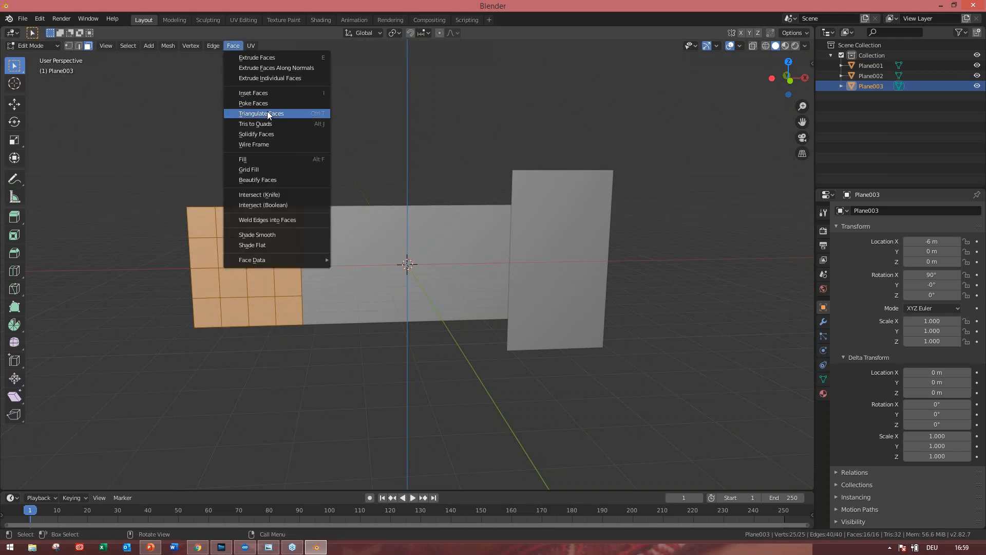
click(269, 115)
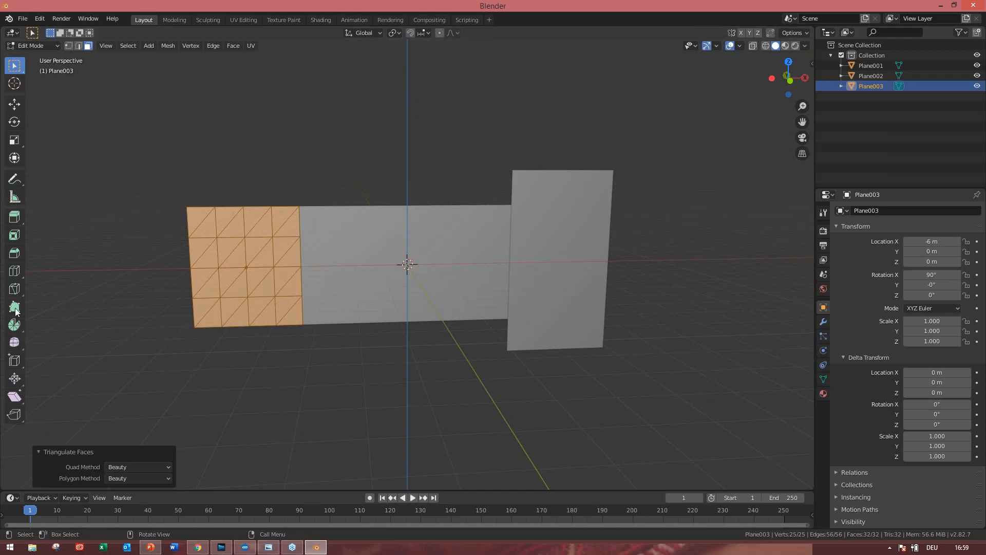
- Try moving the plane's upper outer corner vertex about 1.28 m outward and 0.58 m up, and undo the move
click(70, 46)
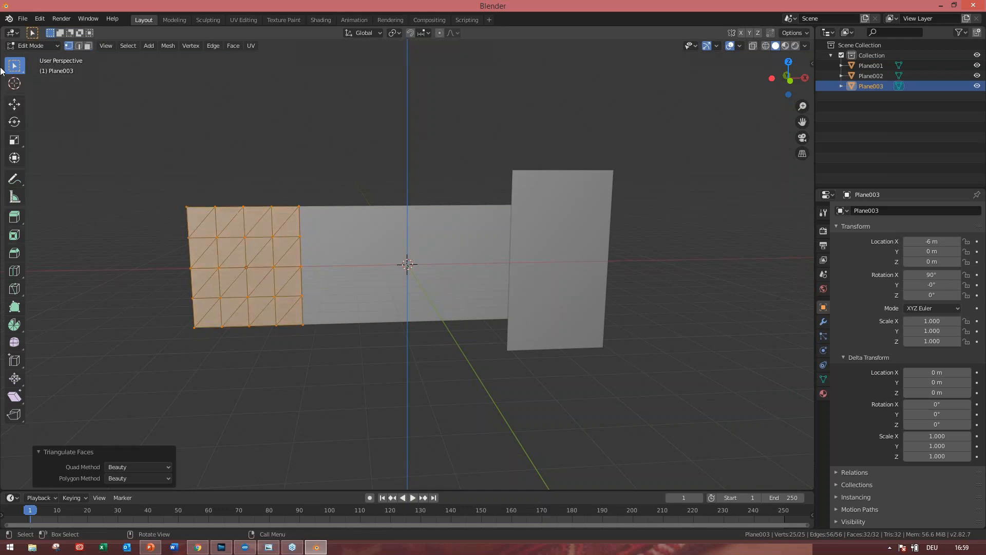
click(14, 103)
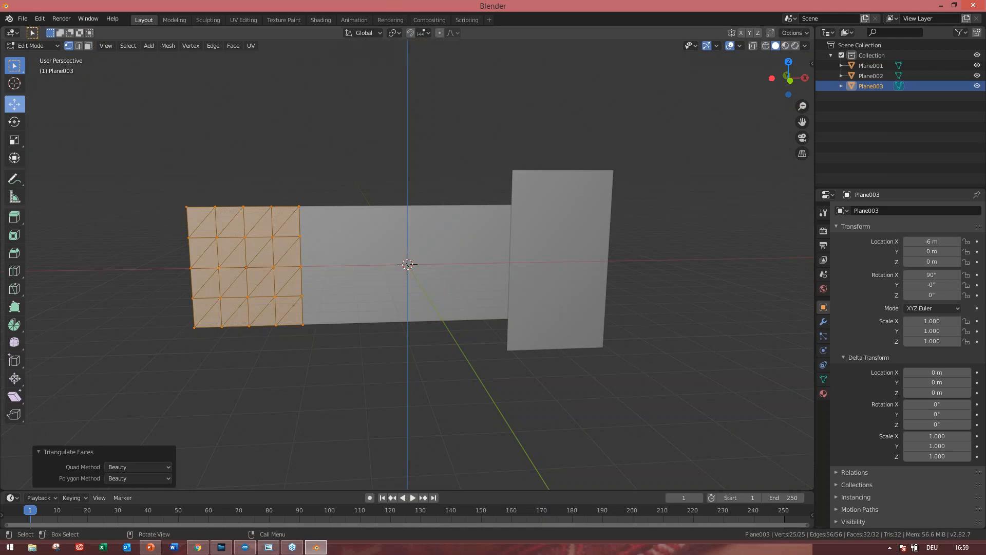
click(186, 207)
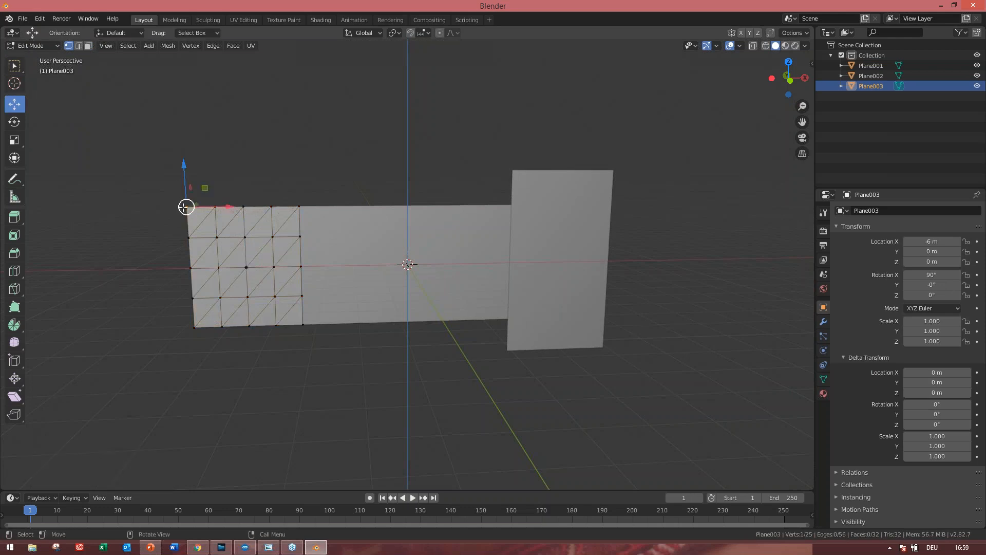
drag(186, 207, 161, 191)
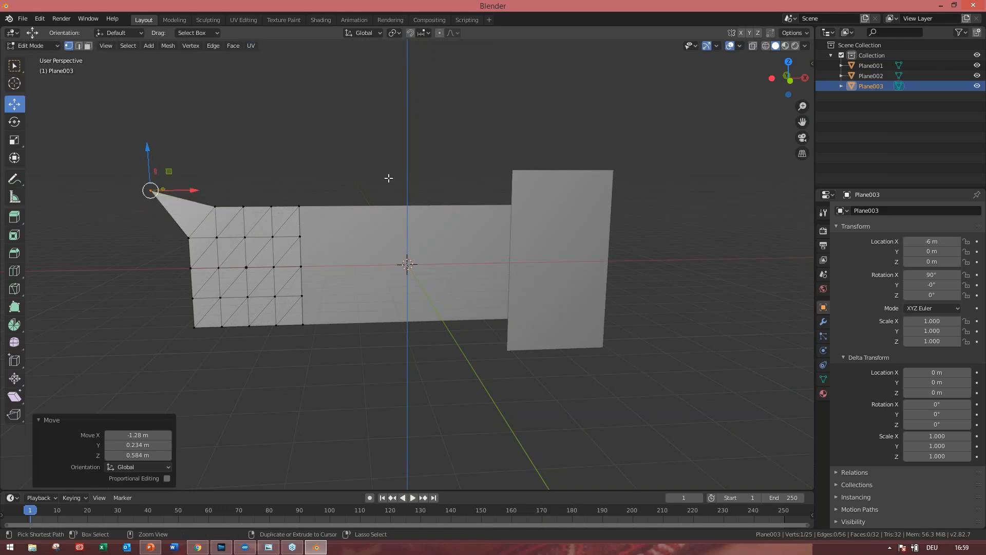
key(ctrl+z)
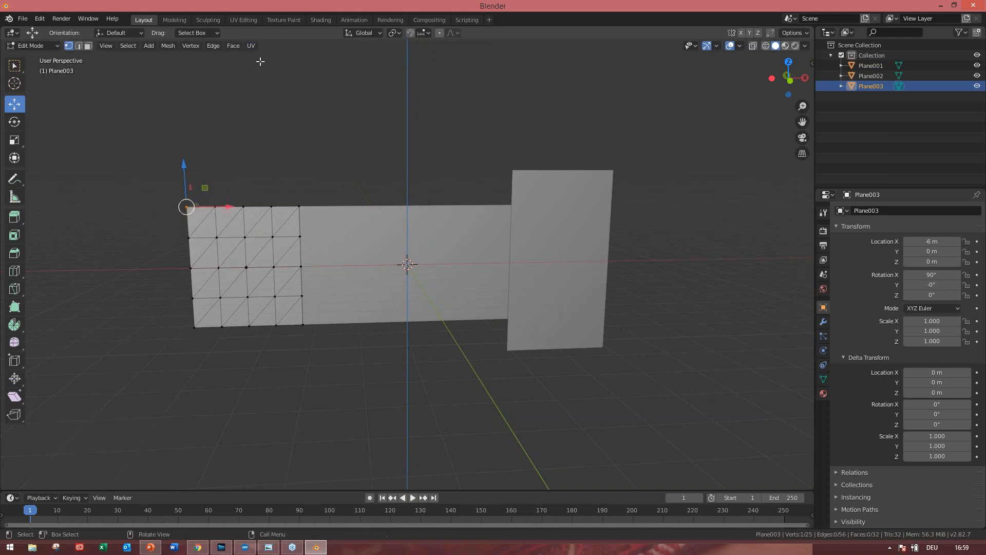
- Open ColourBars.png from the Webinare\Blender folder as the image in the UV Editing workspace
click(241, 20)
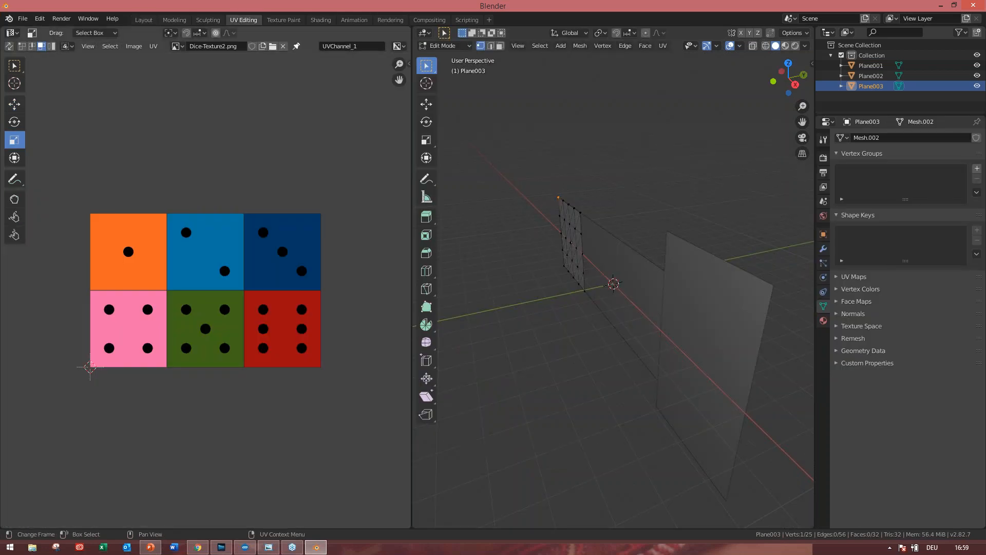
click(176, 46)
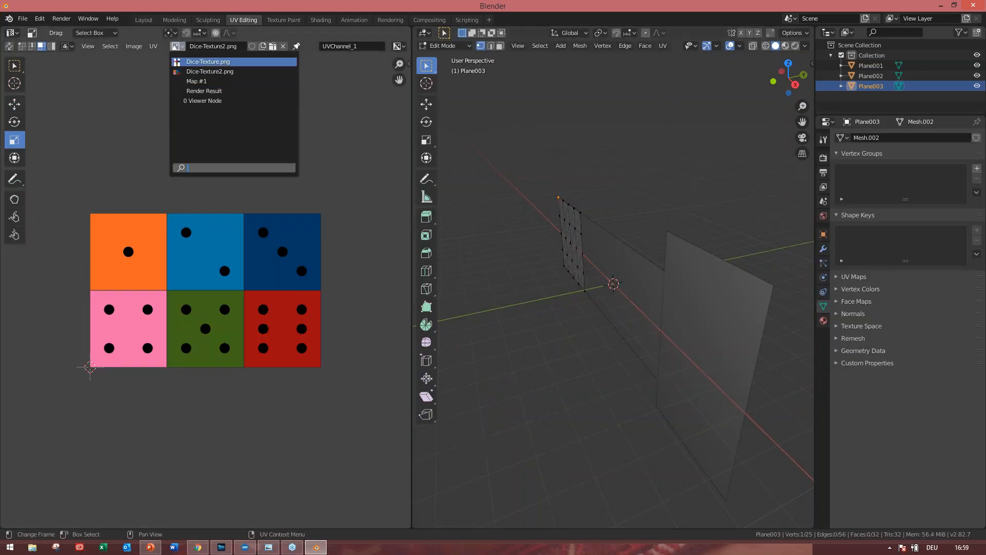
click(273, 46)
click(273, 46)
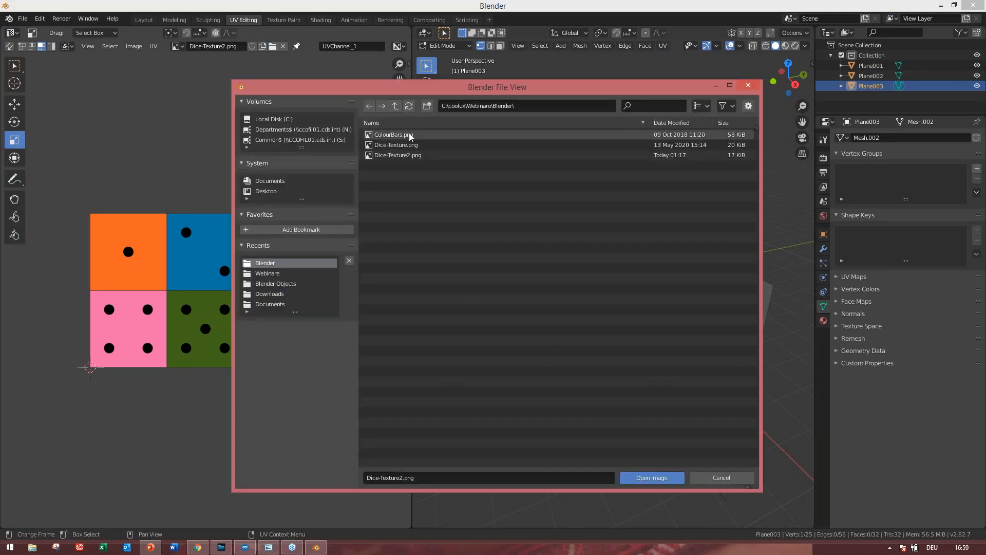
double_click(411, 136)
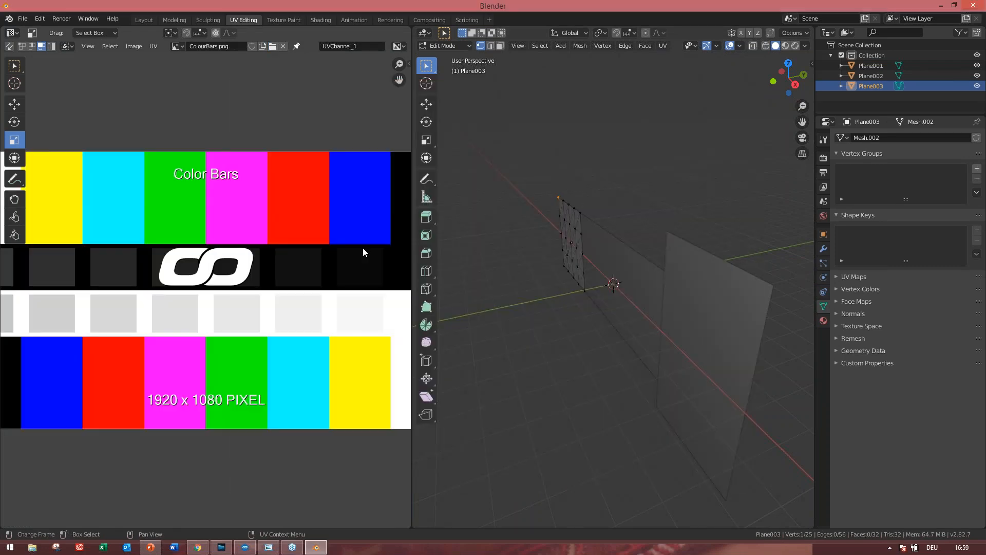
click(609, 346)
scroll(610, 345, up, 1)
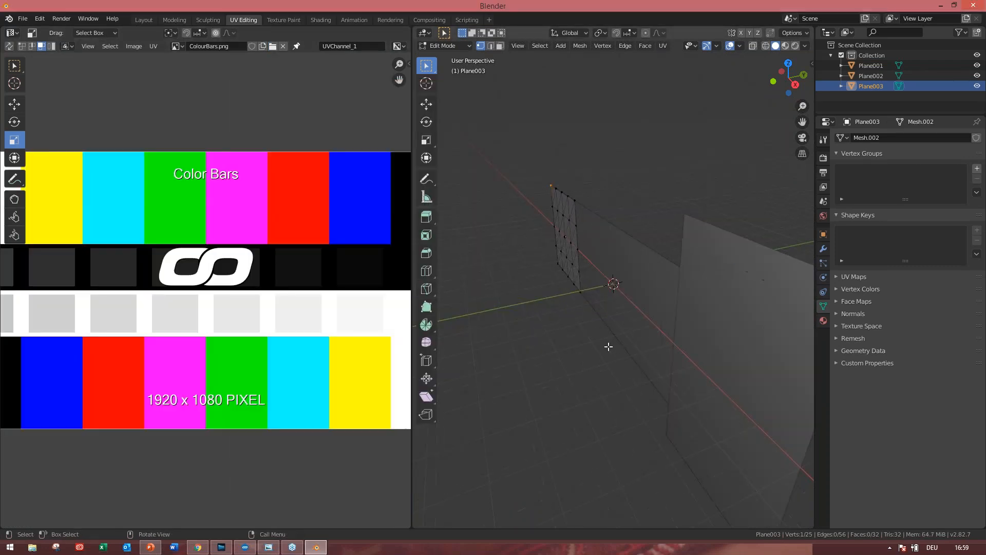
scroll(609, 347, down, 3)
scroll(609, 346, down, 1)
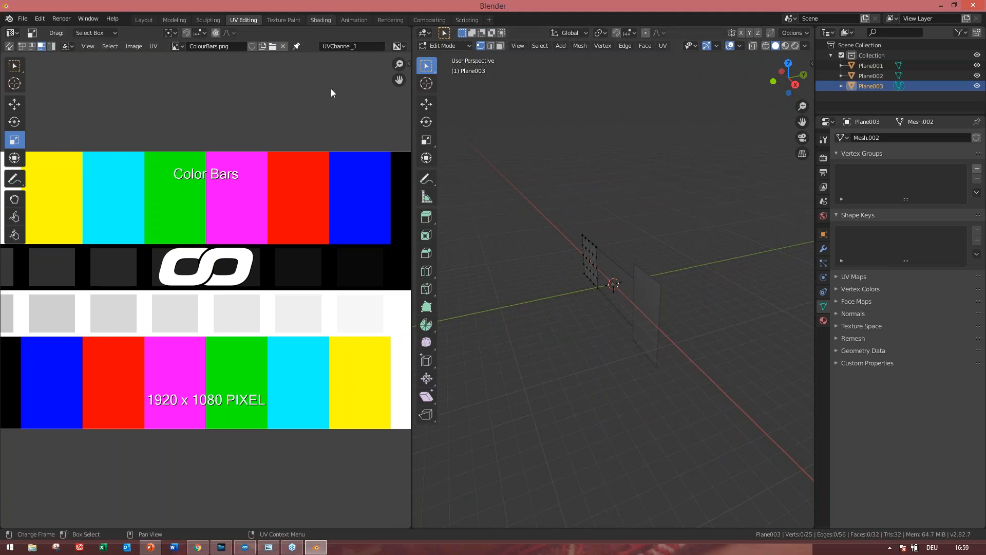
- In the Shading workspace, select the middle plane and add ColourBars.png as an image texture node to its 01 - Default material
click(320, 19)
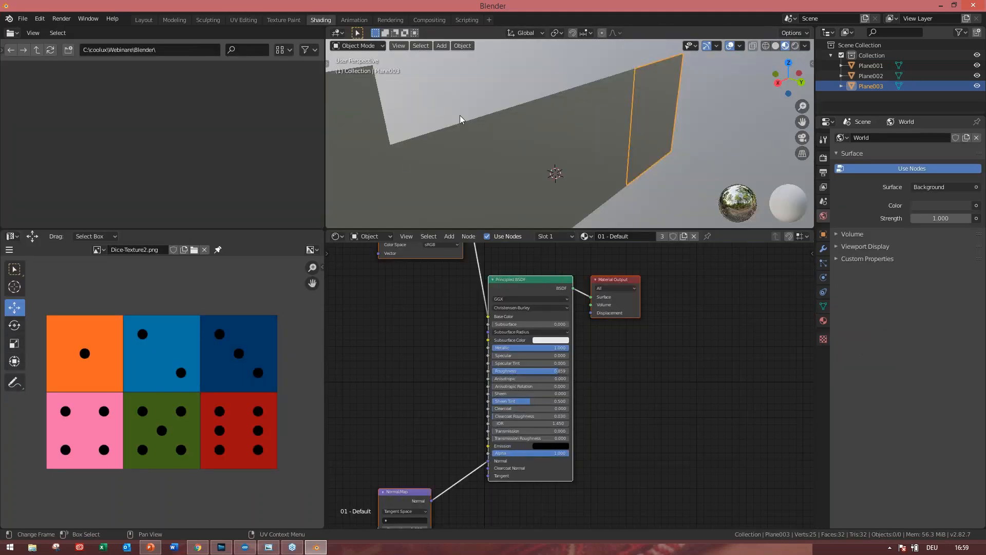
scroll(460, 119, down, 6)
click(568, 175)
middle_drag(568, 174, 554, 169)
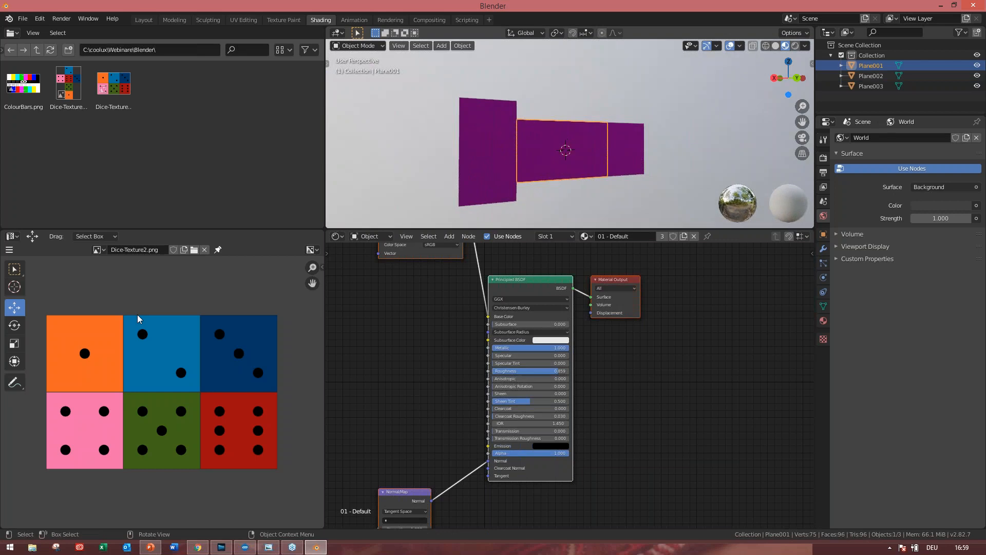
drag(22, 87, 376, 325)
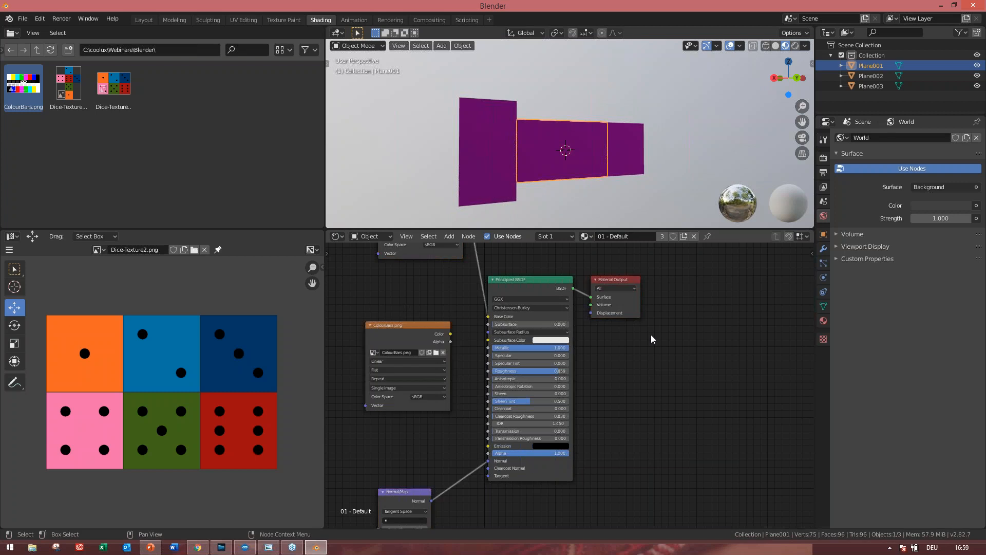
scroll(651, 334, down, 3)
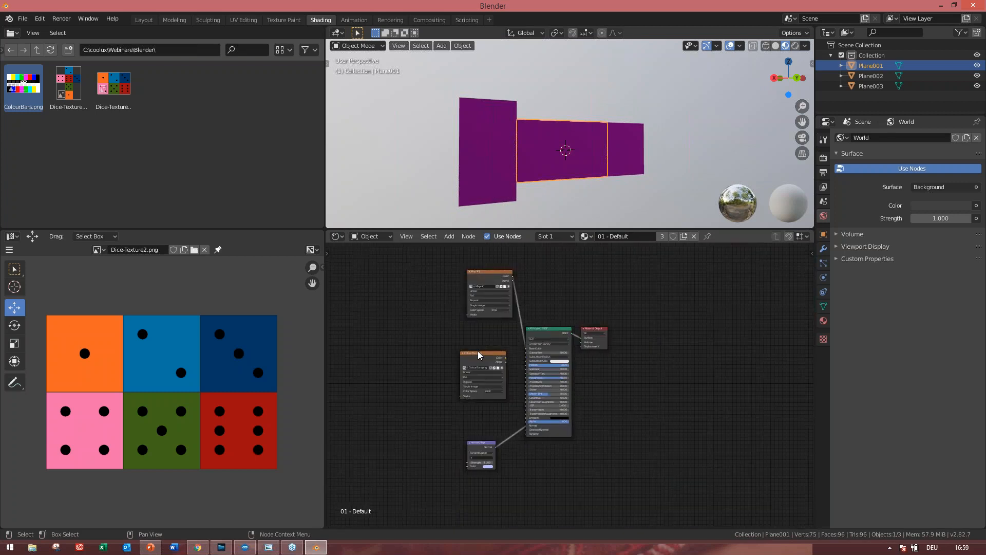
- Delete the added ColourBars.png texture node and assign ColourBars.png as the image of the existing Map #1 node
drag(476, 350, 427, 315)
scroll(435, 323, up, 2)
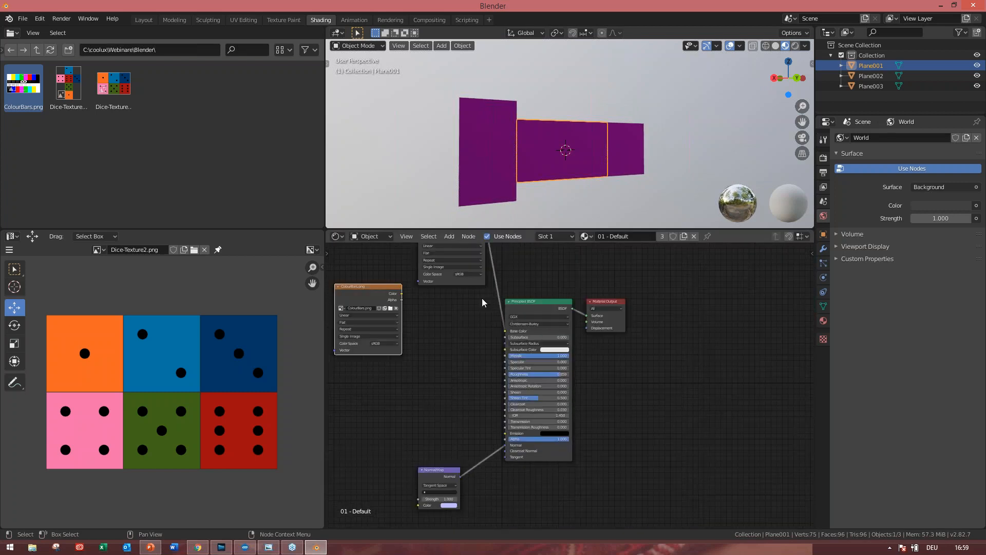
middle_drag(444, 356, 452, 424)
scroll(452, 424, up, 2)
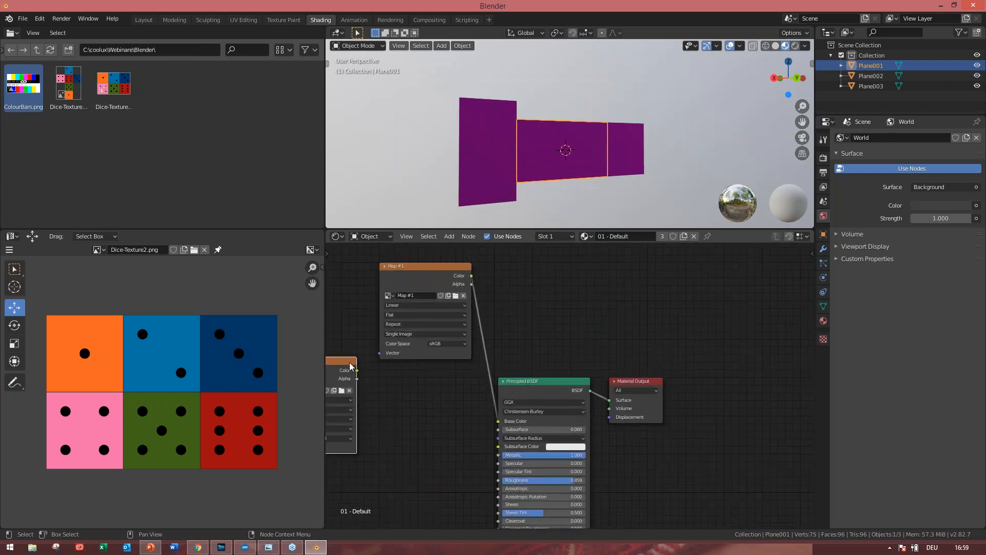
key(x)
click(388, 295)
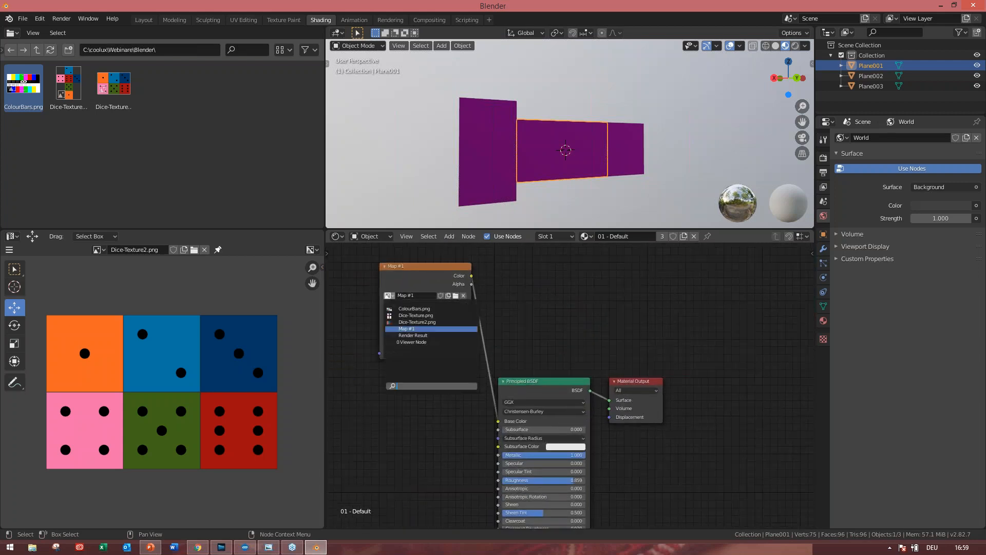
click(414, 308)
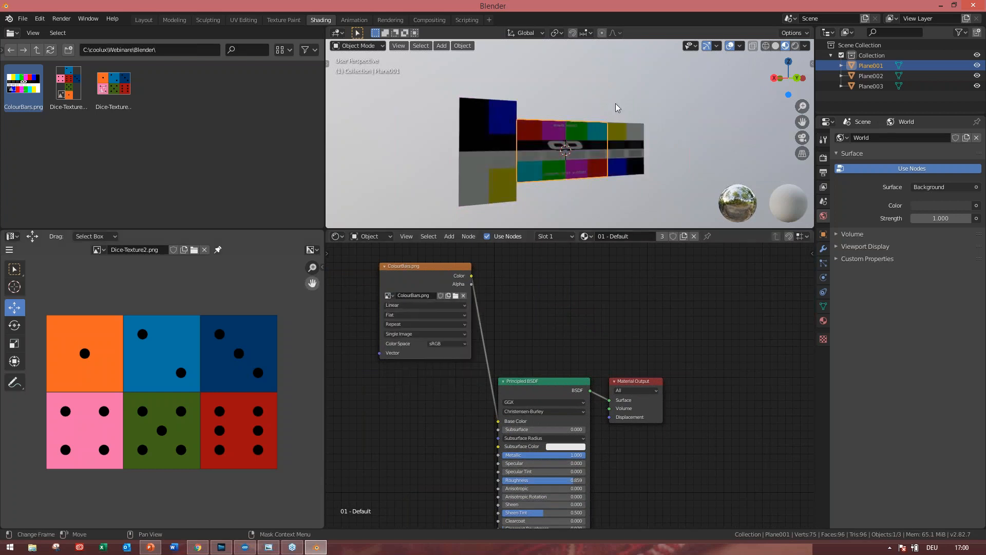
- Put the small end plane, Plane003, into Edit Mode and display ColourBars.png in full in the UV editor
click(555, 178)
click(356, 45)
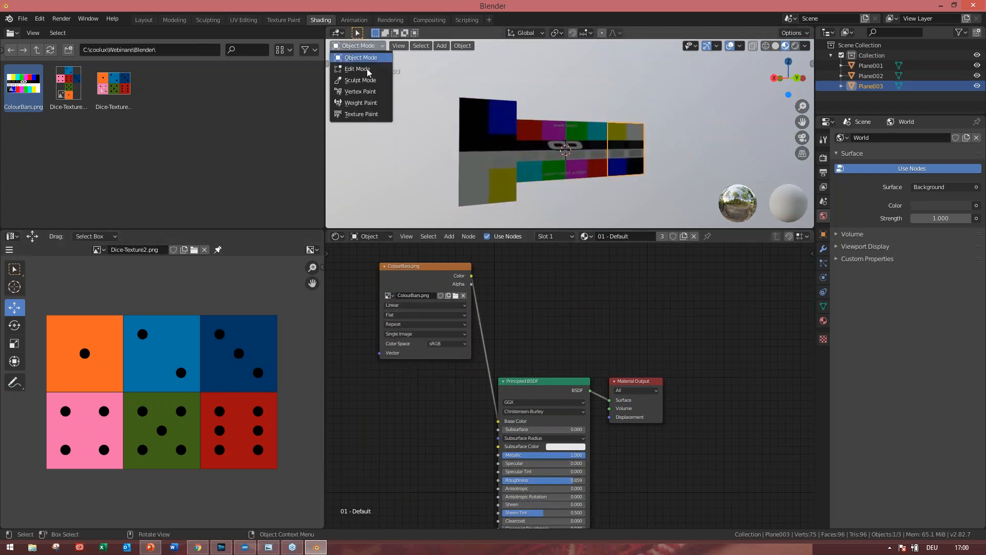
click(368, 70)
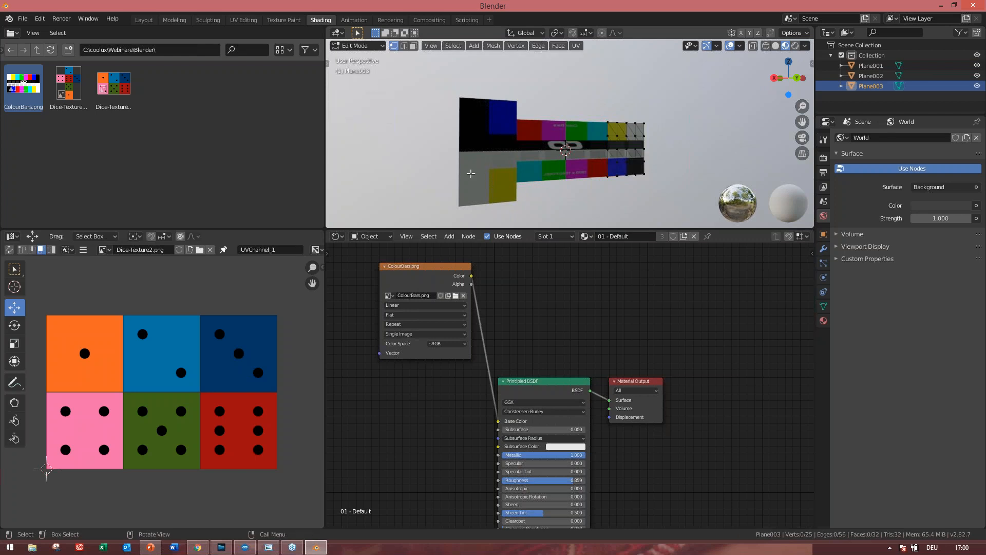
click(104, 250)
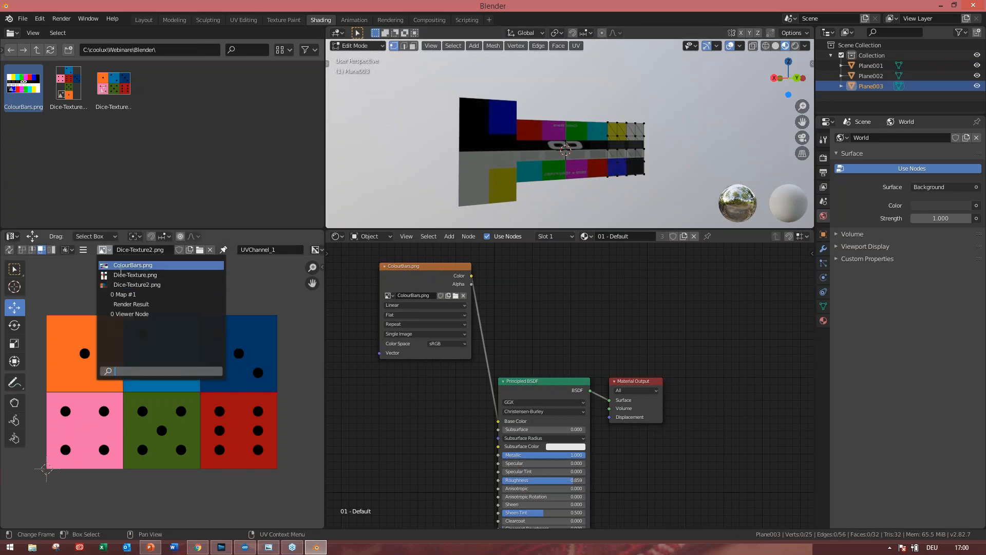
click(123, 265)
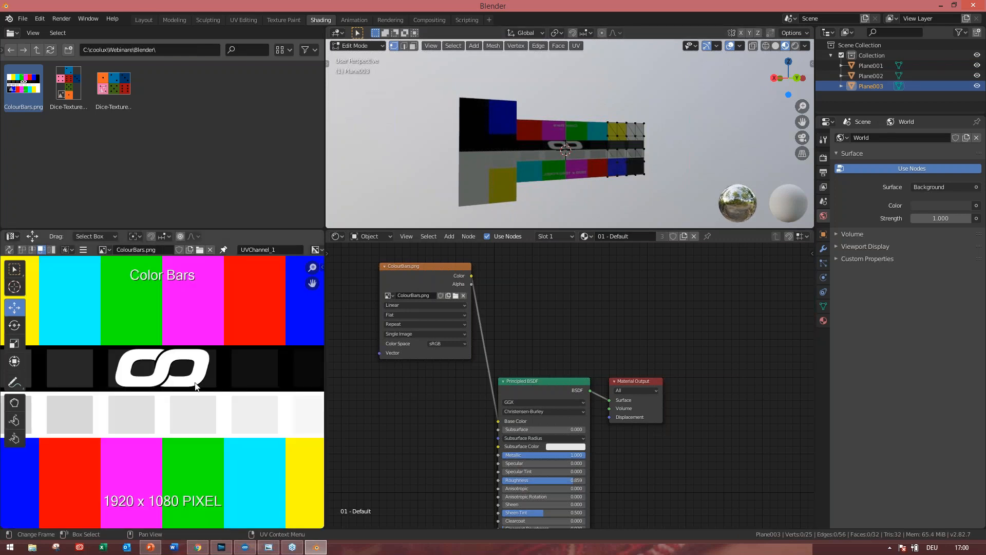
key(Home)
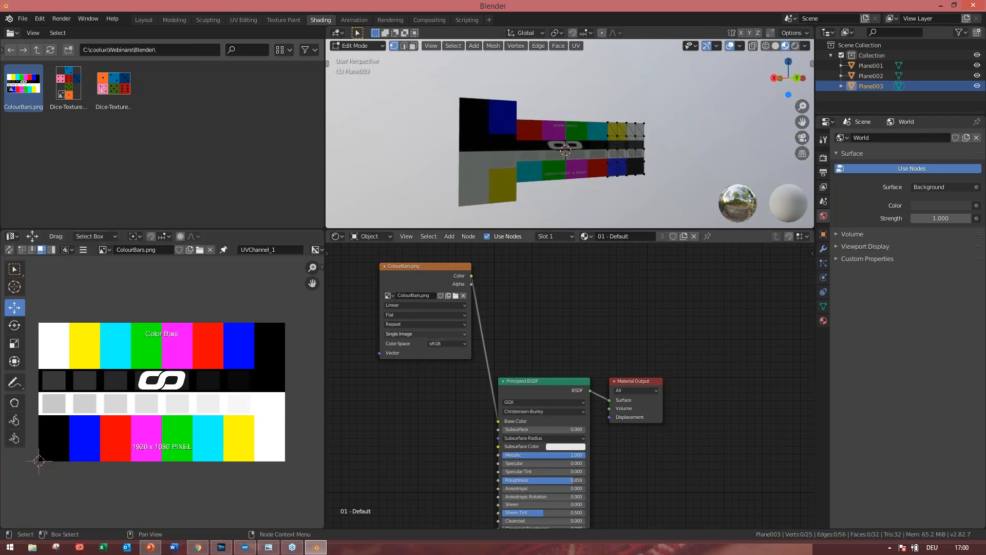
- Return to Object Mode, select all three planes together and enter Edit Mode on them
click(579, 162)
click(379, 46)
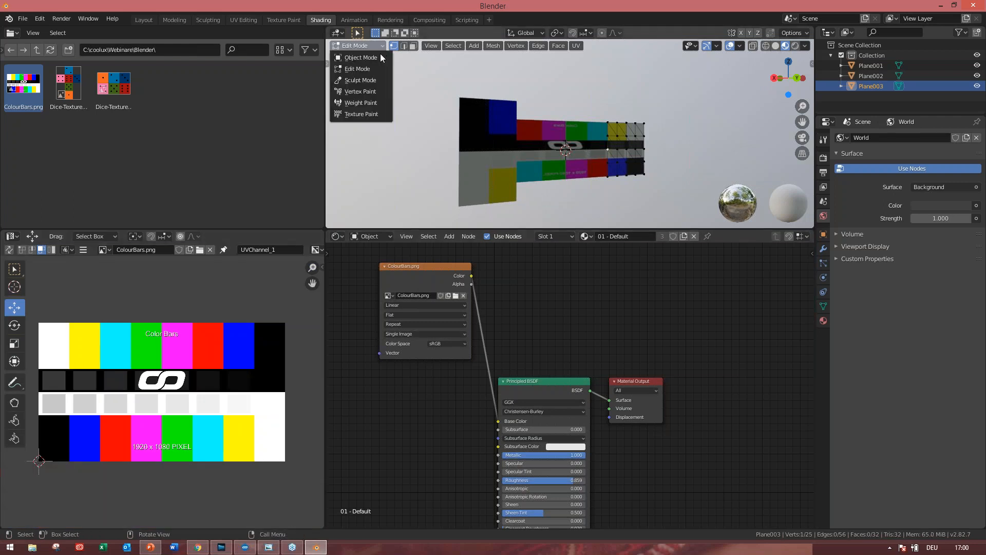
click(380, 57)
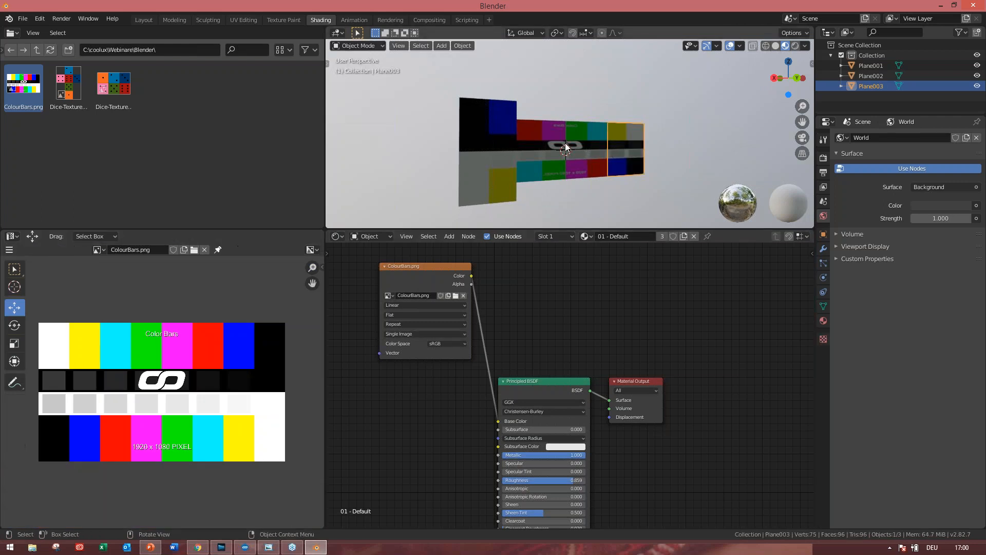
click(565, 143)
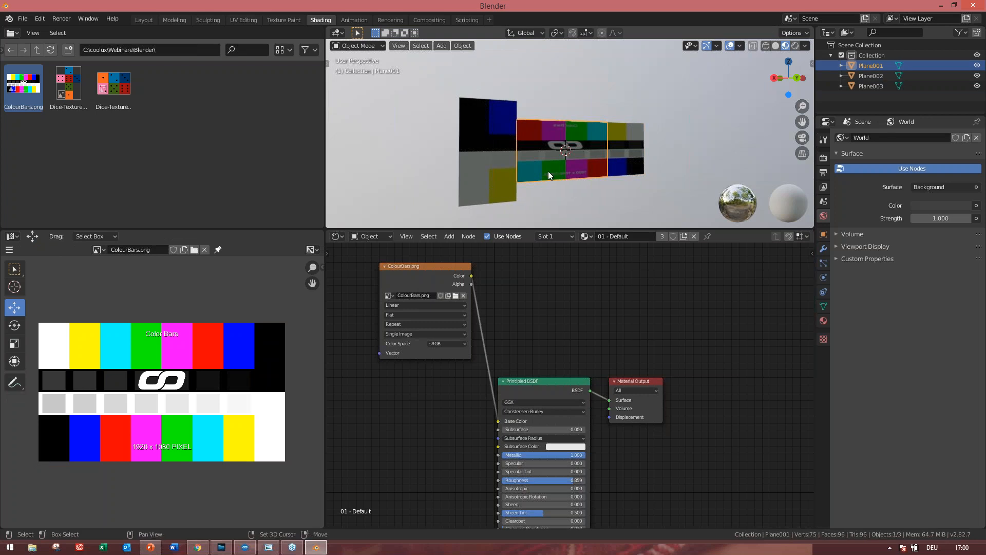
shift+click(500, 177)
shift+click(631, 160)
click(358, 46)
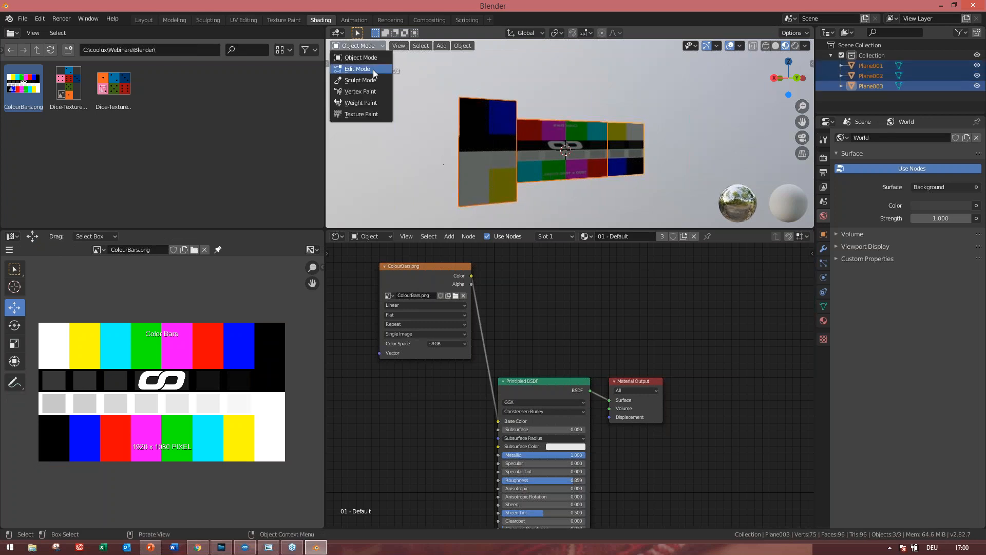
click(372, 69)
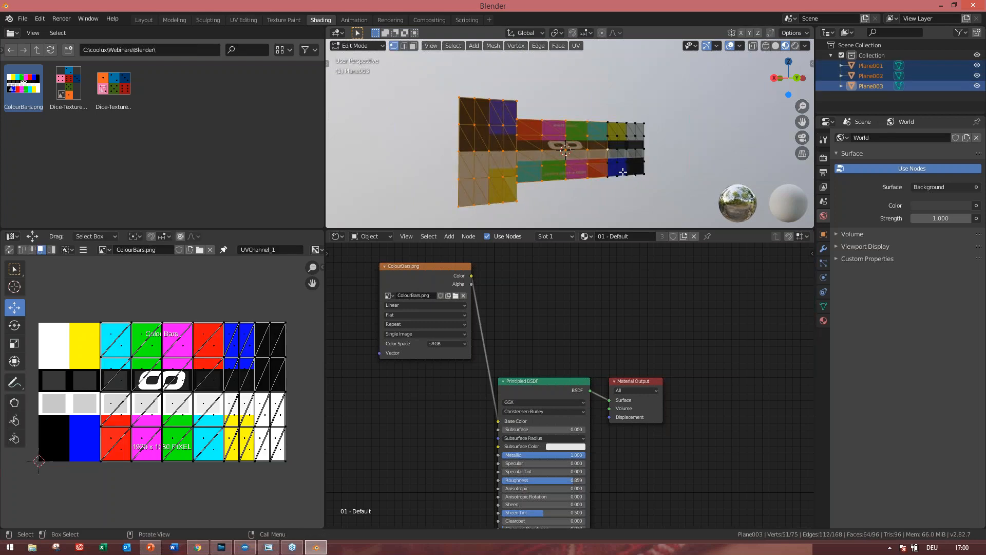
- Select all vertices of the three planes to display their combined UV layout over the colour bars
drag(687, 191, 555, 84)
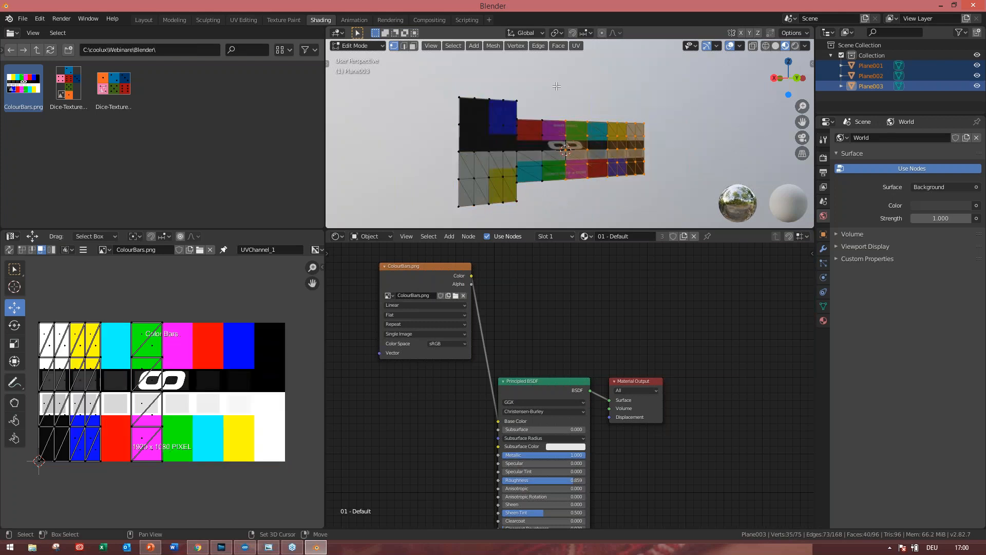
drag(664, 197, 417, 112)
drag(565, 169, 450, 204)
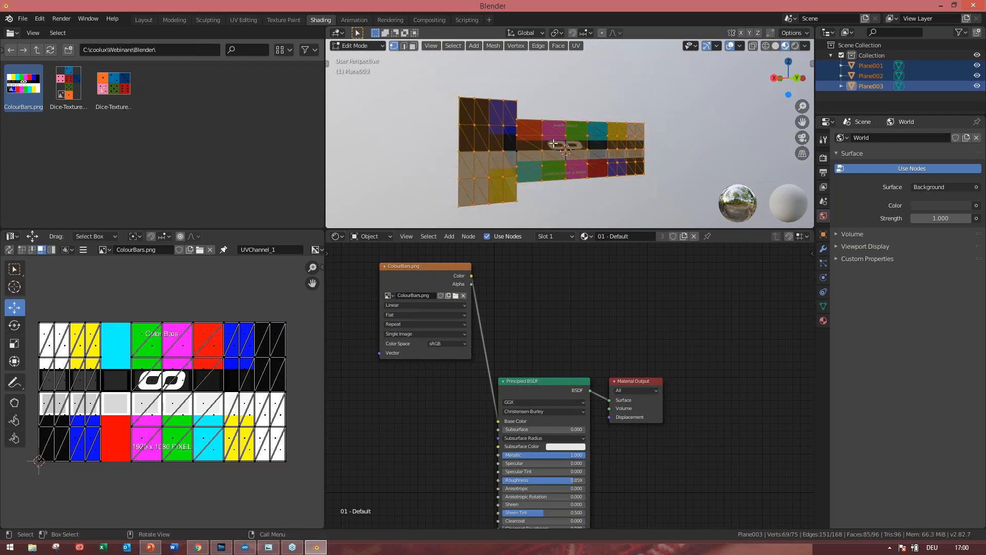
key(a)
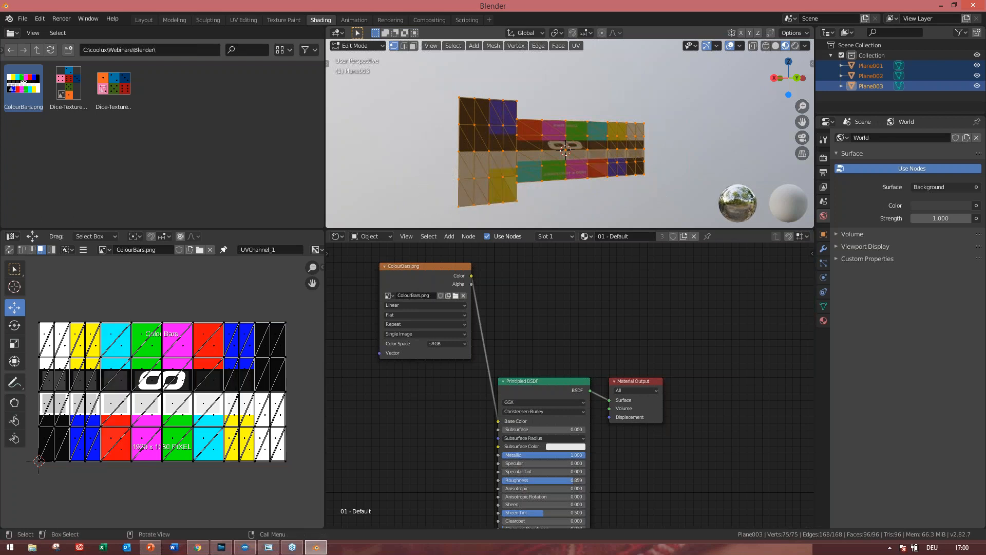
- Try shifting a UV face on the upper yellow bar sideways, and select a face on the upper magenta bar
click(23, 313)
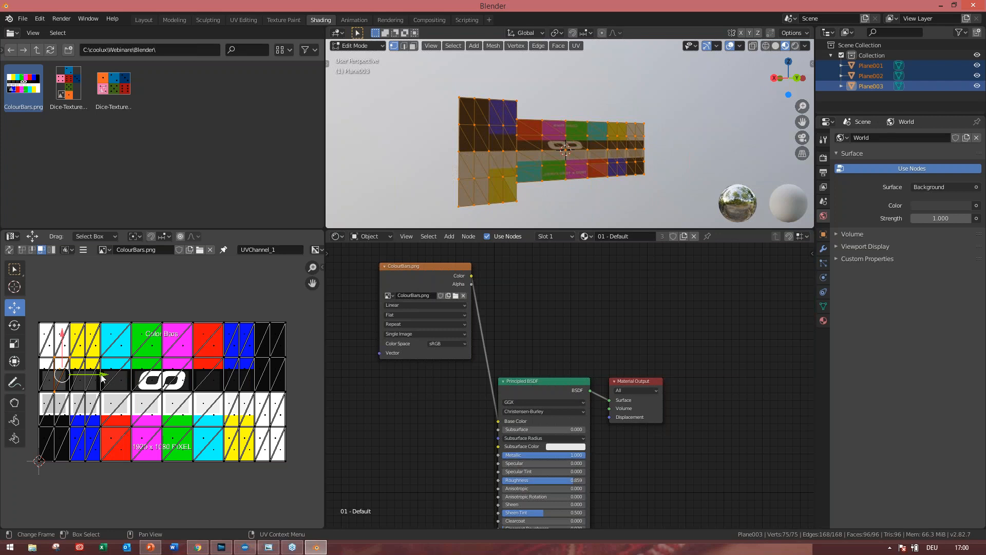
click(94, 353)
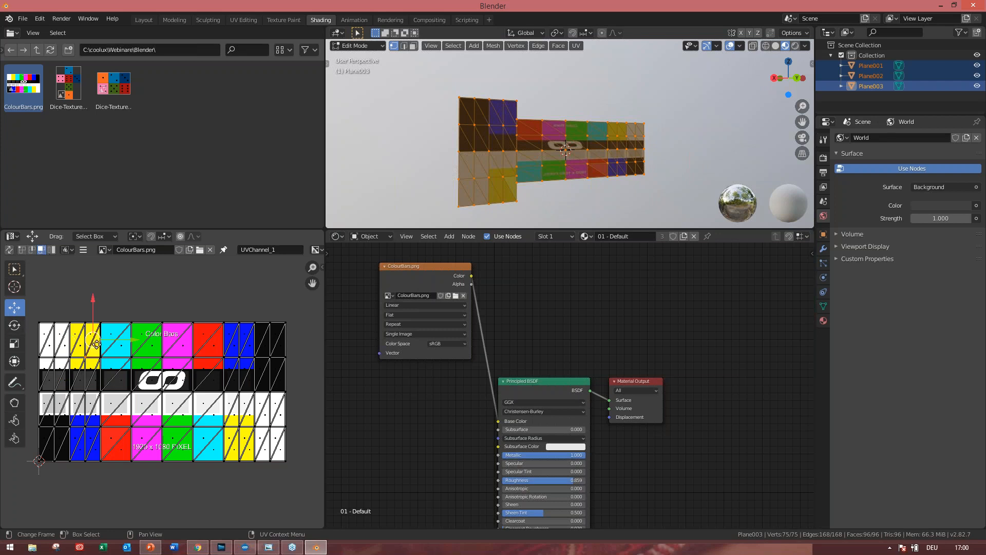
mouse_move(100, 339)
mouse_down()
mouse_move(131, 339)
mouse_move(109, 339)
mouse_up()
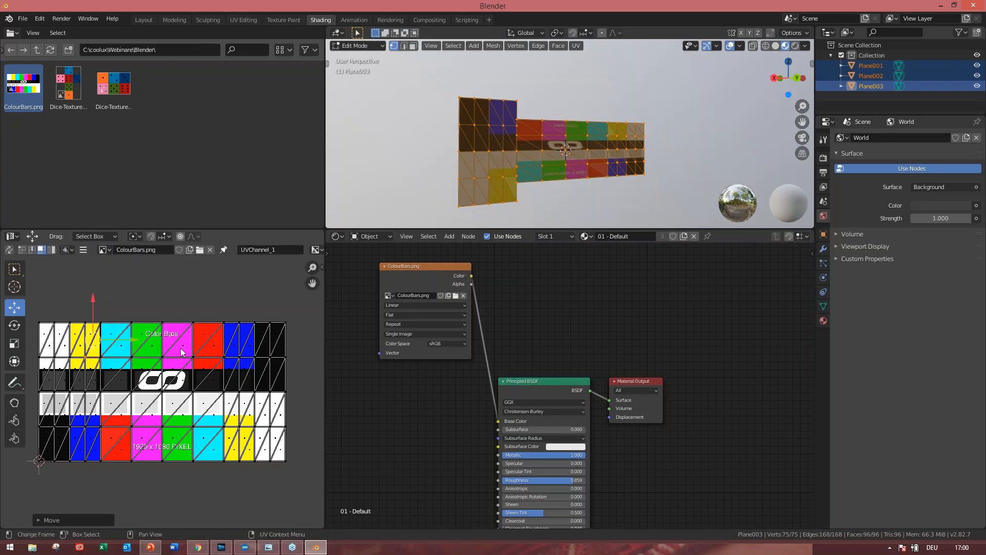
click(181, 352)
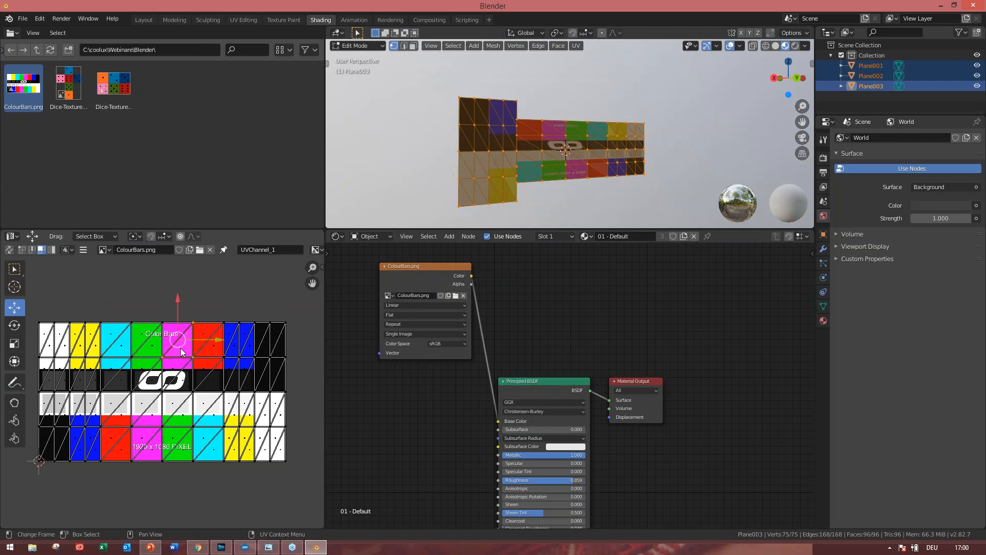